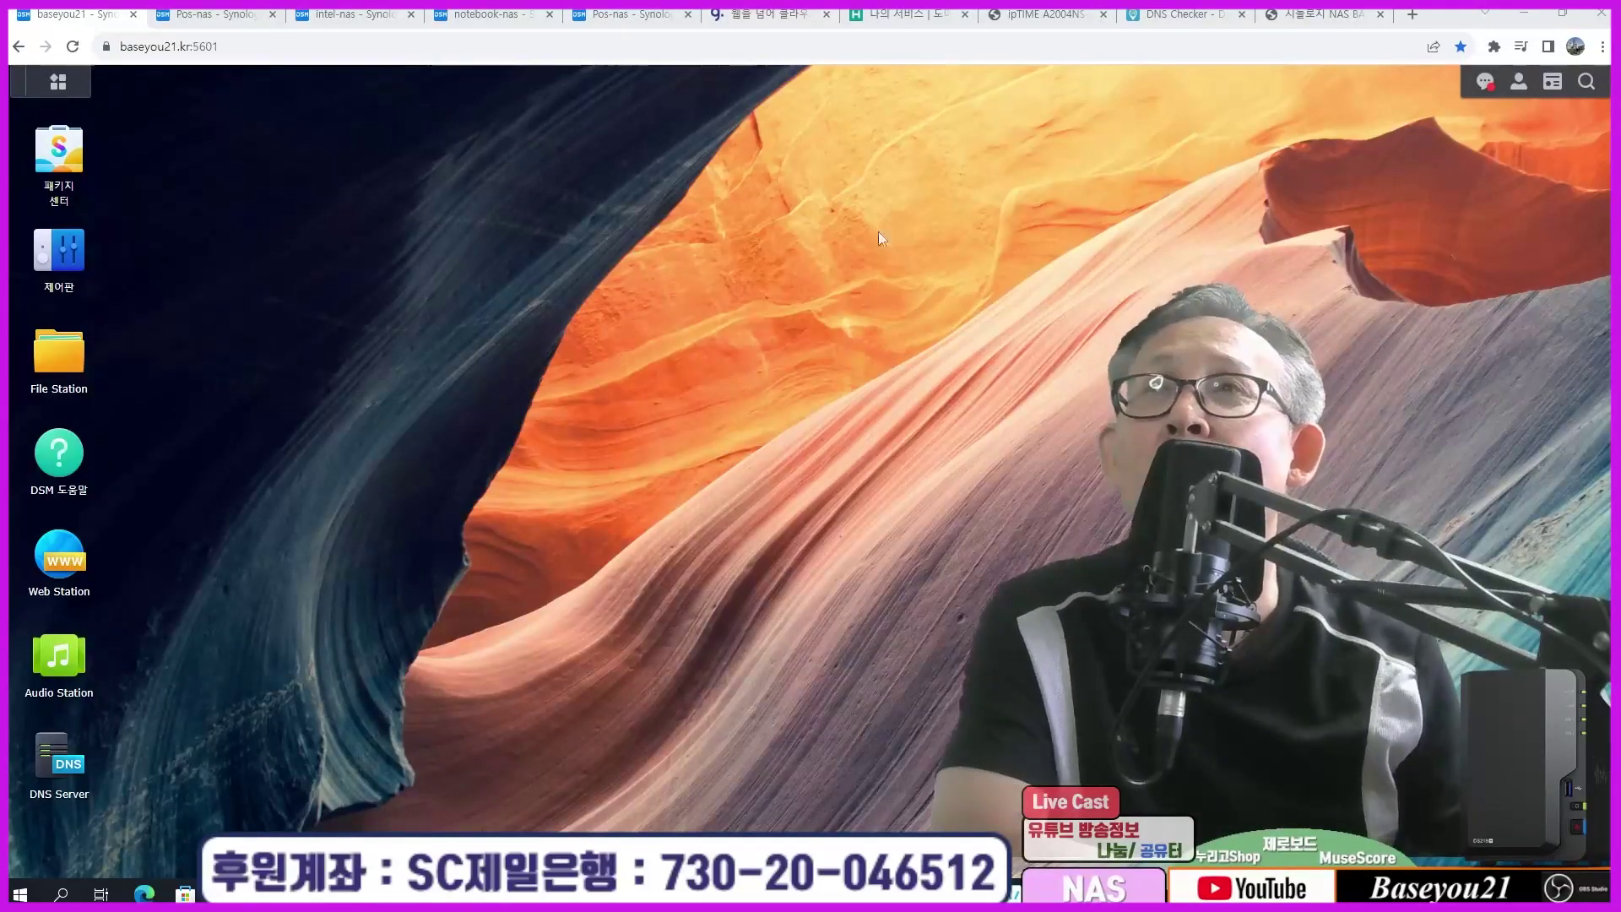
Step: Show the A2004NS-R router start page and highlight its dynamic external IP 1.224.4.60
{"action": "left_click", "coordinate": [1044, 14]}
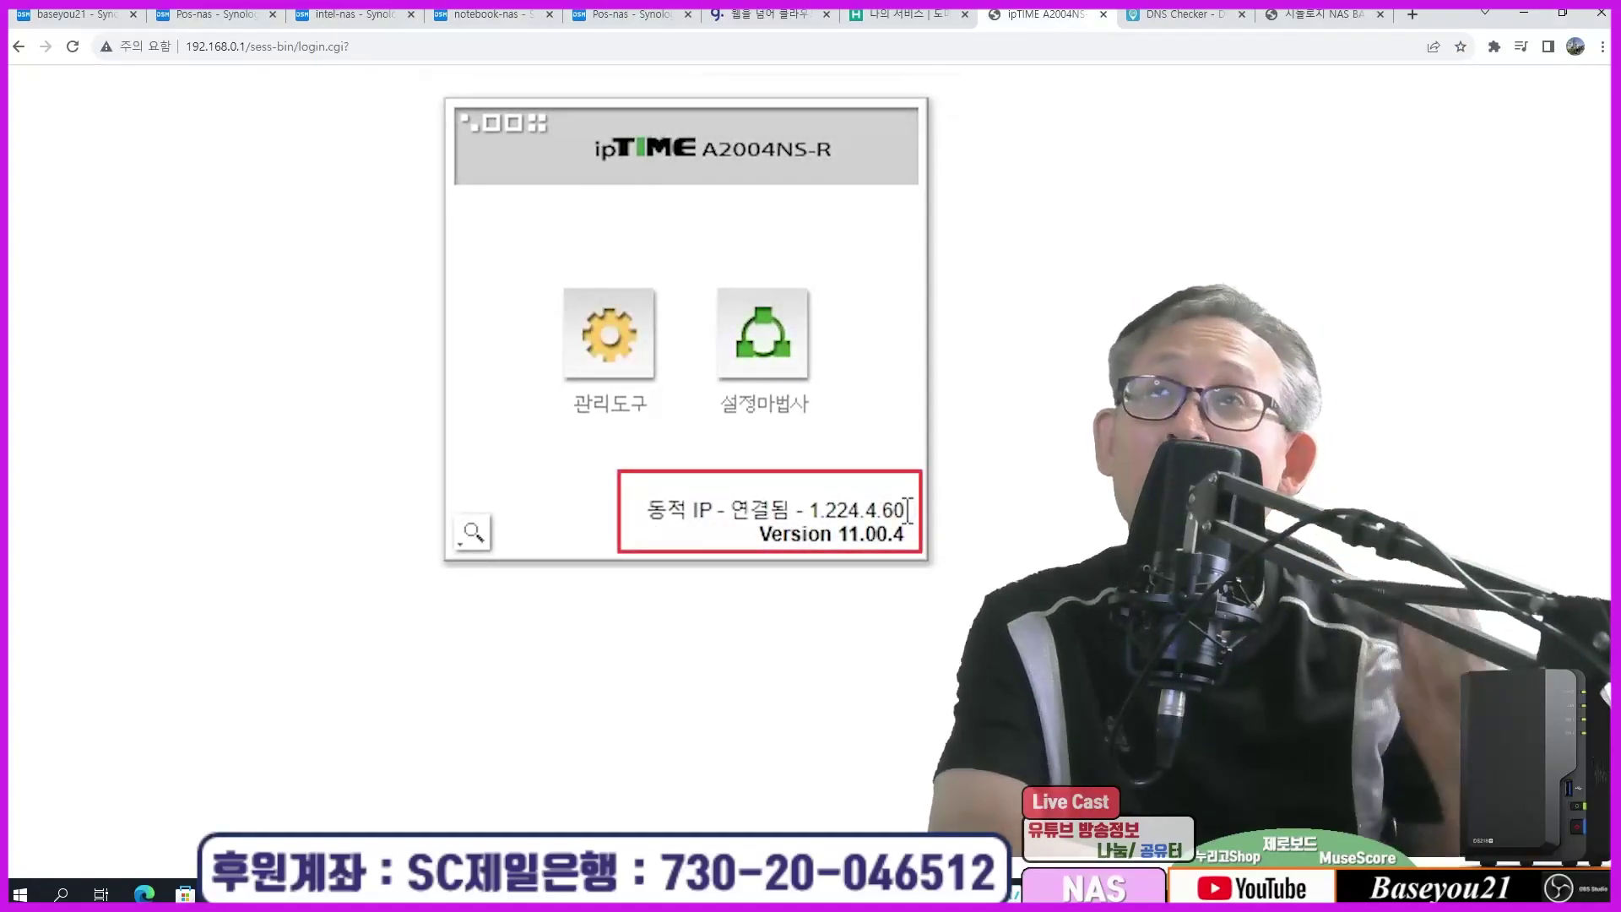
{"action": "left_click_drag", "start_coordinate": [648, 510], "coordinate": [906, 510]}
{"action": "left_click", "coordinate": [1135, 315]}
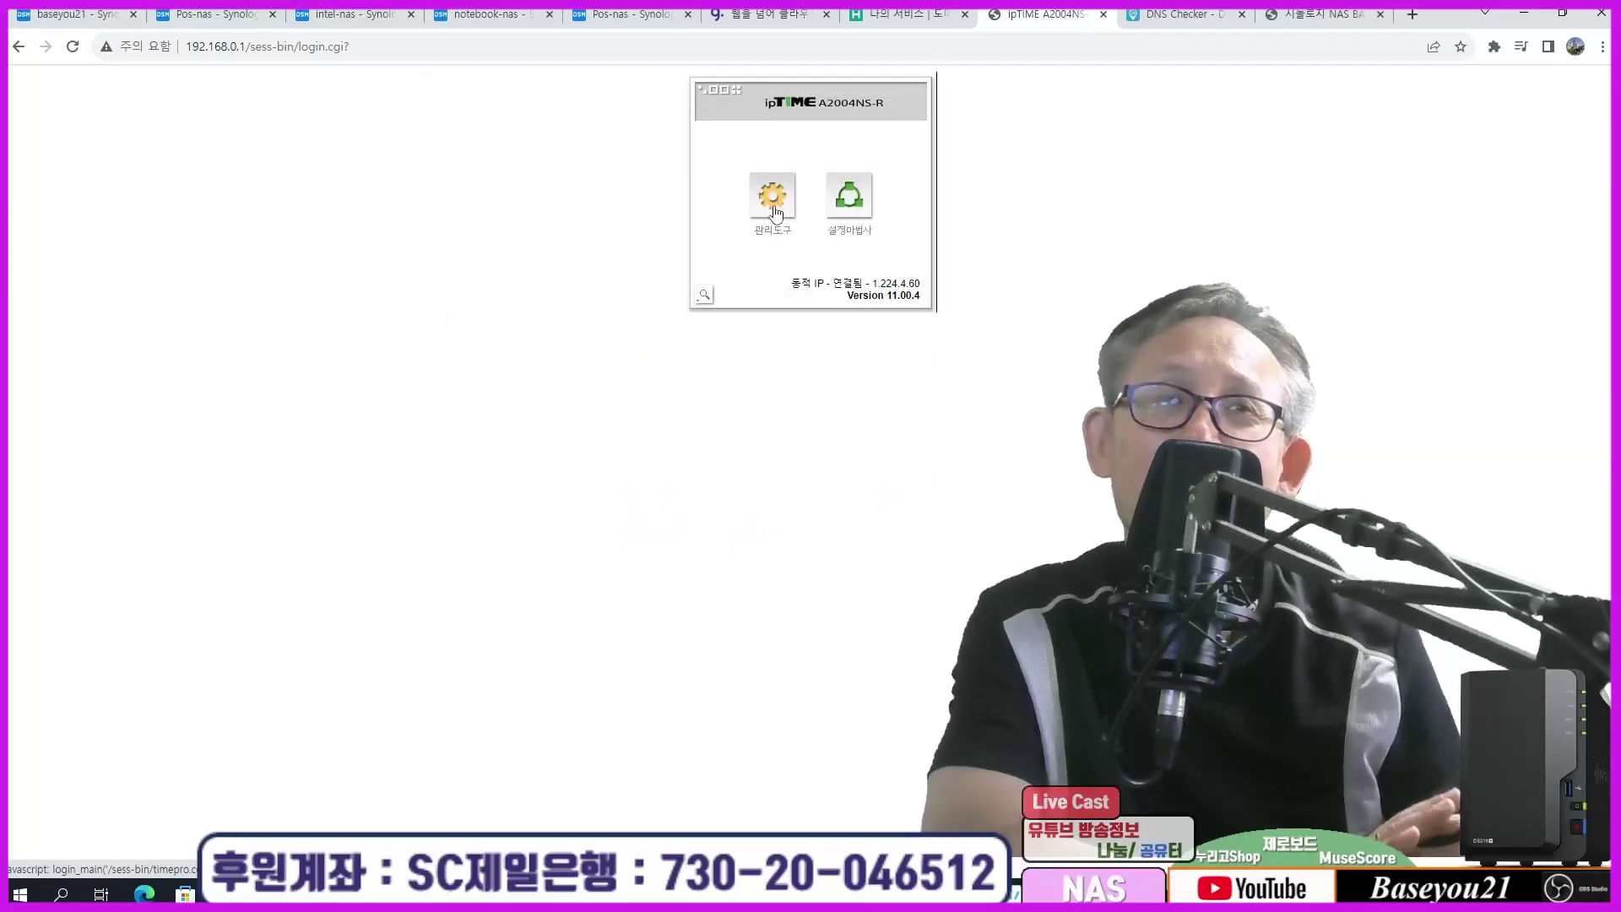
Step: Open the router's internal network settings under Advanced settings > Network management
{"action": "left_click", "coordinate": [772, 203]}
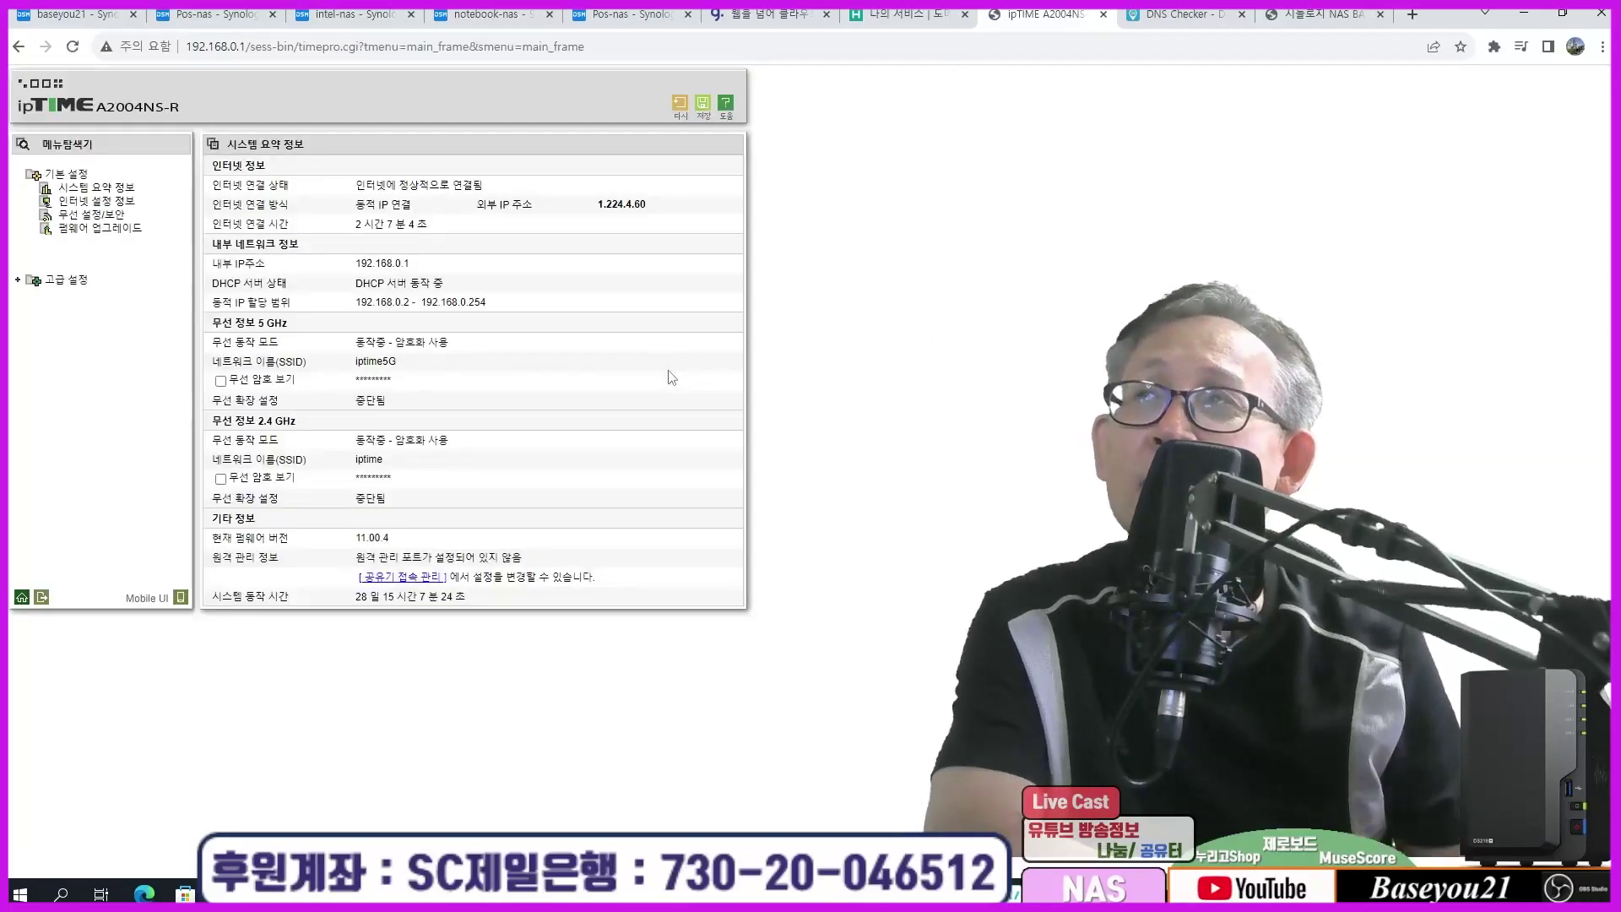
{"action": "left_click", "coordinate": [66, 279]}
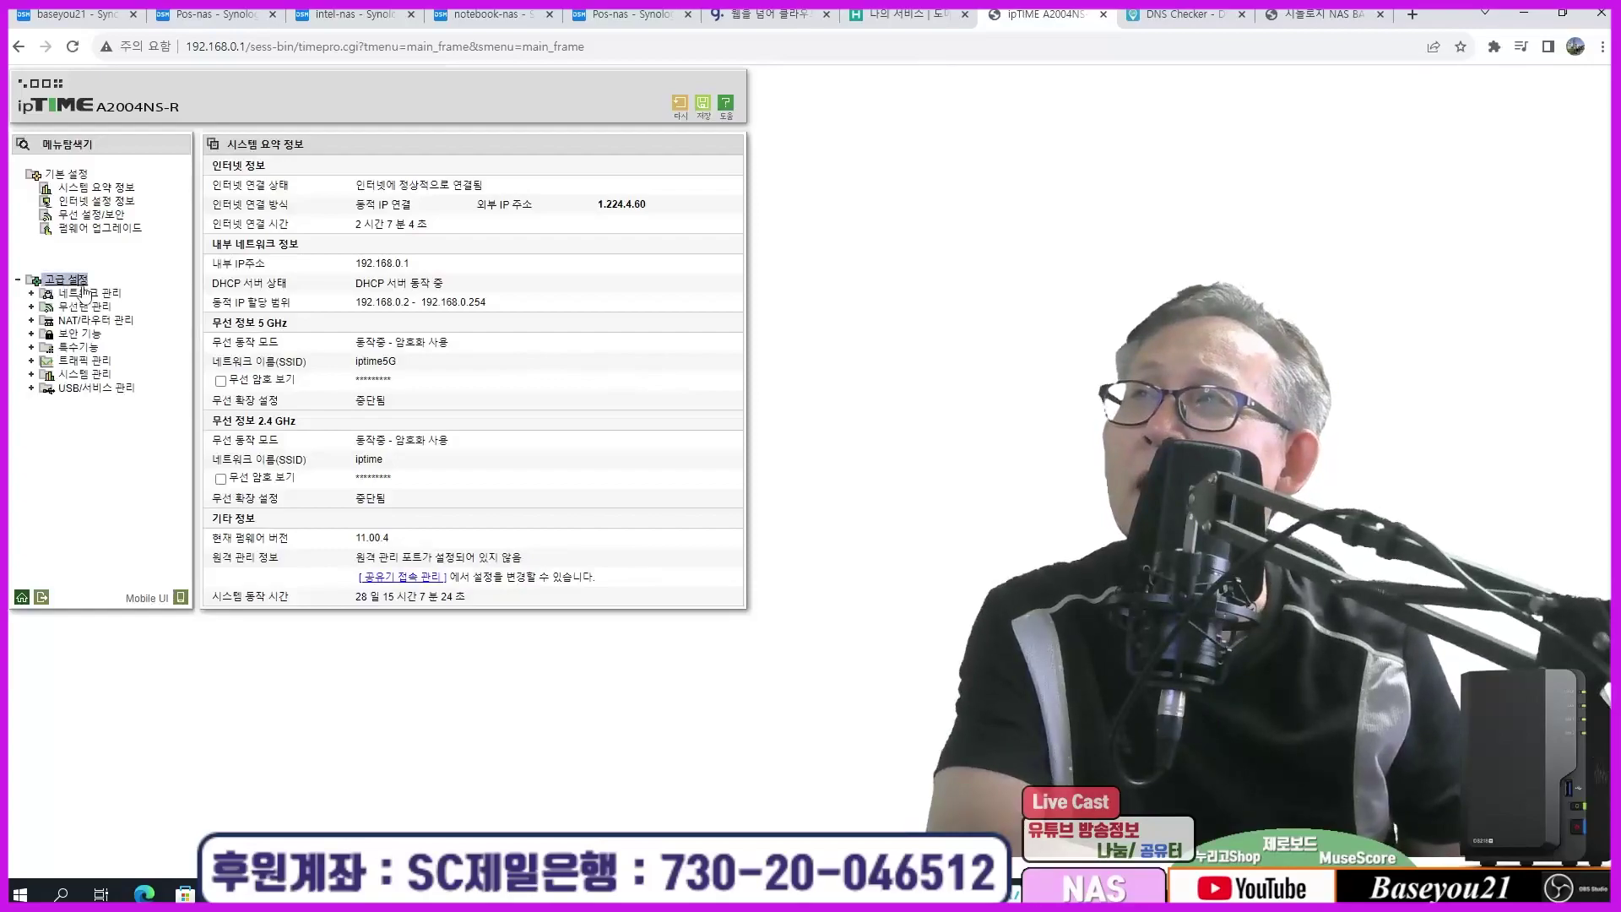
{"action": "left_click", "coordinate": [89, 293]}
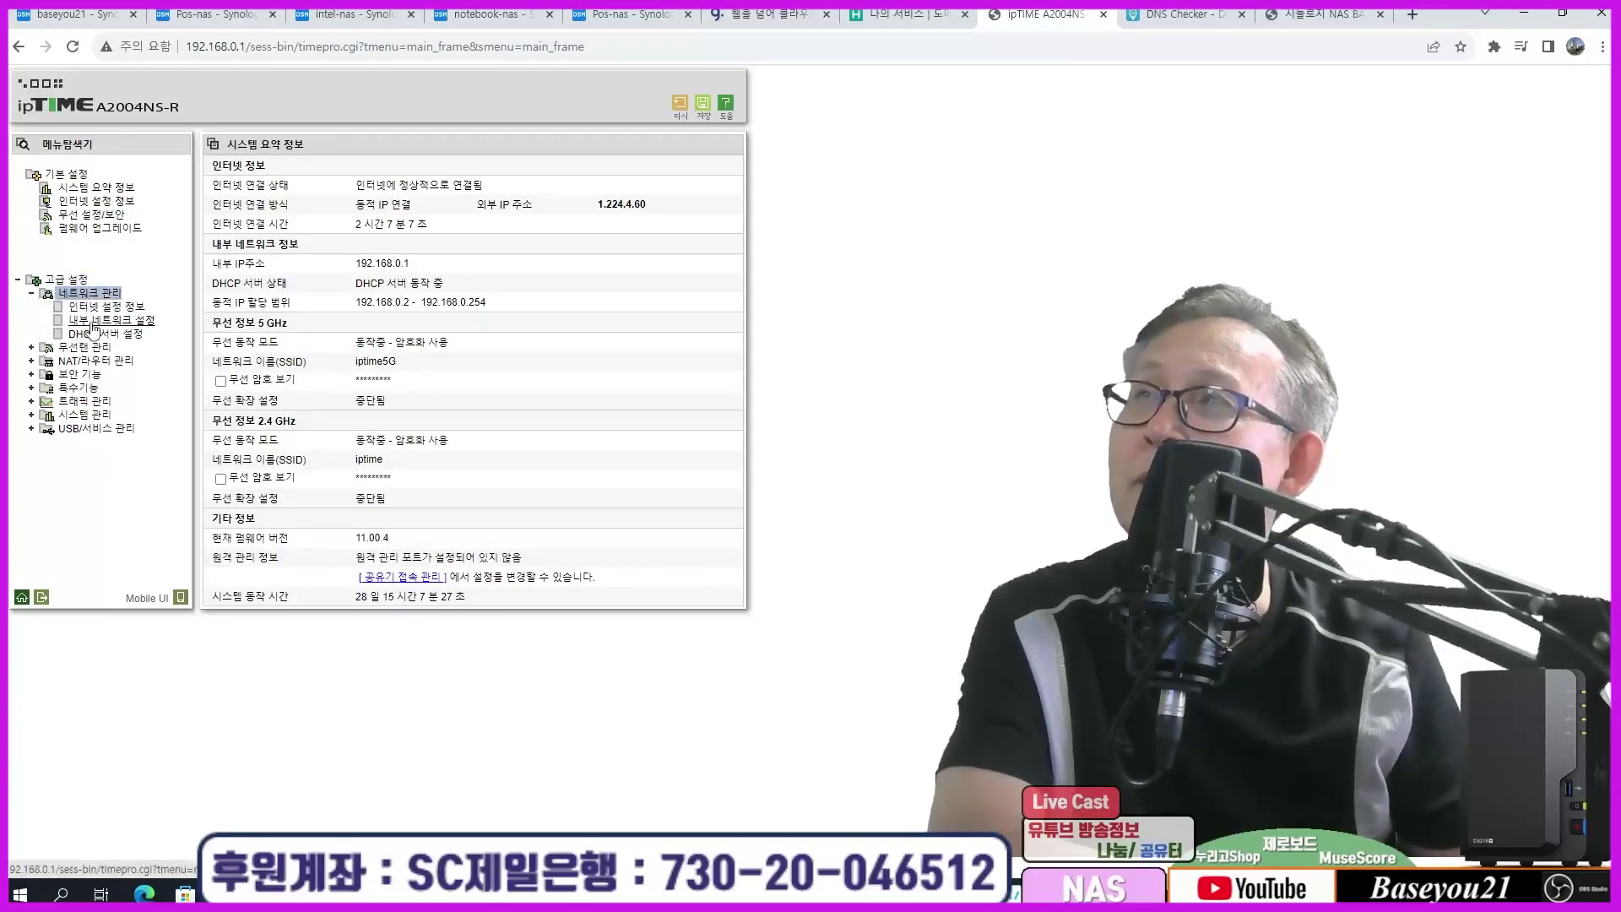
{"action": "left_click", "coordinate": [110, 320]}
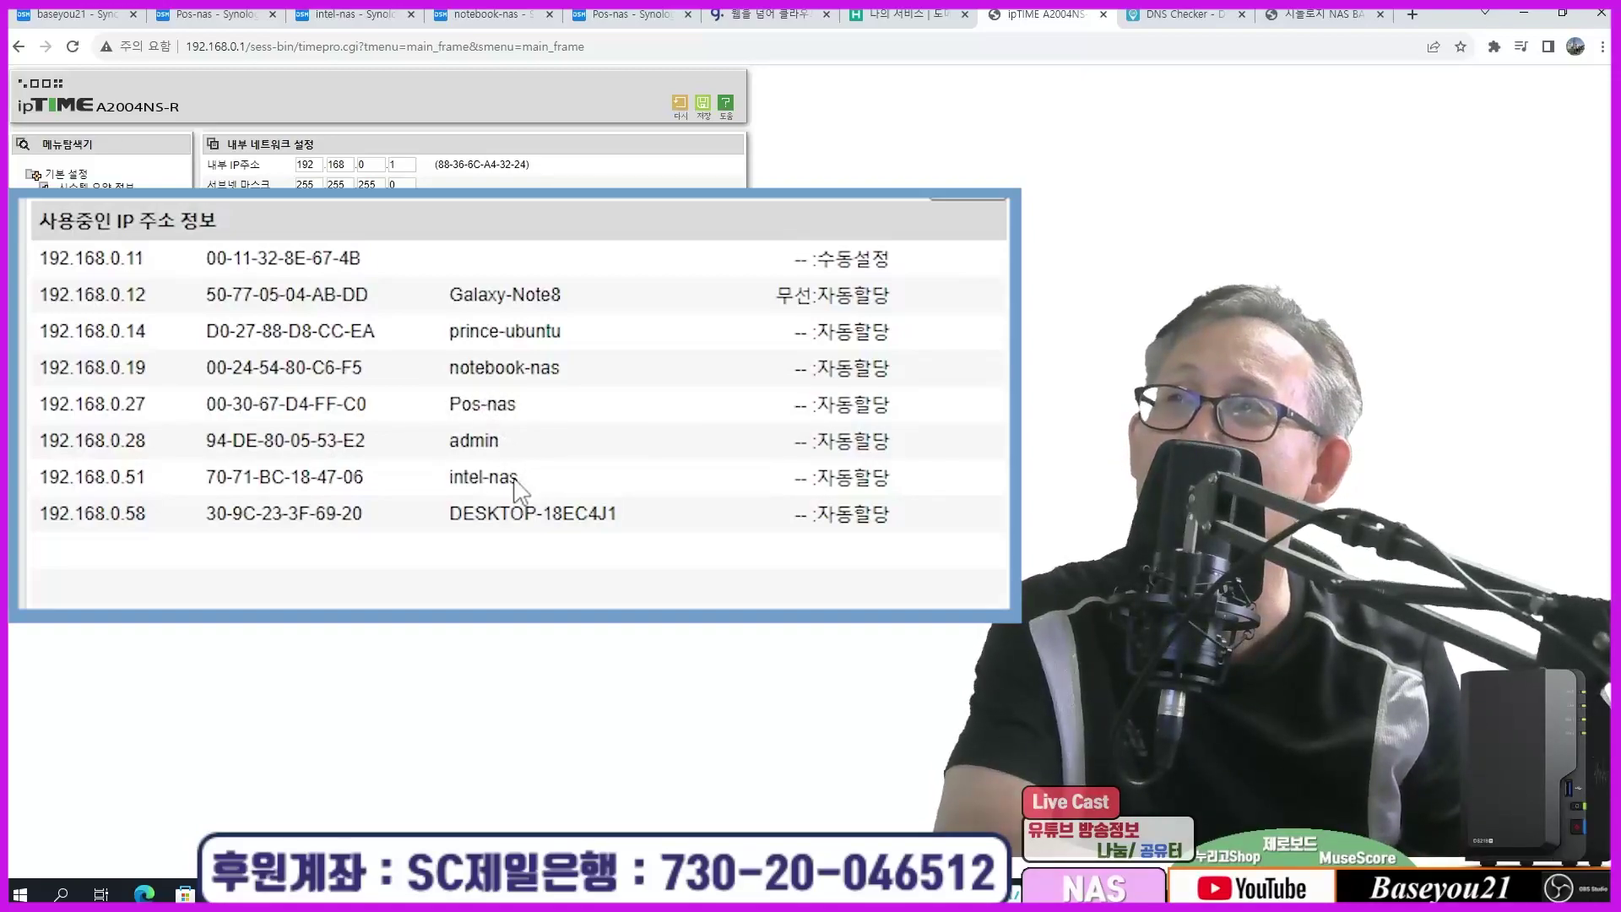
Step: Highlight the NAS IP addresses 192.168.0.19, .27 and .51 in the in-use IP list
{"action": "left_click_drag", "start_coordinate": [95, 368], "coordinate": [126, 407]}
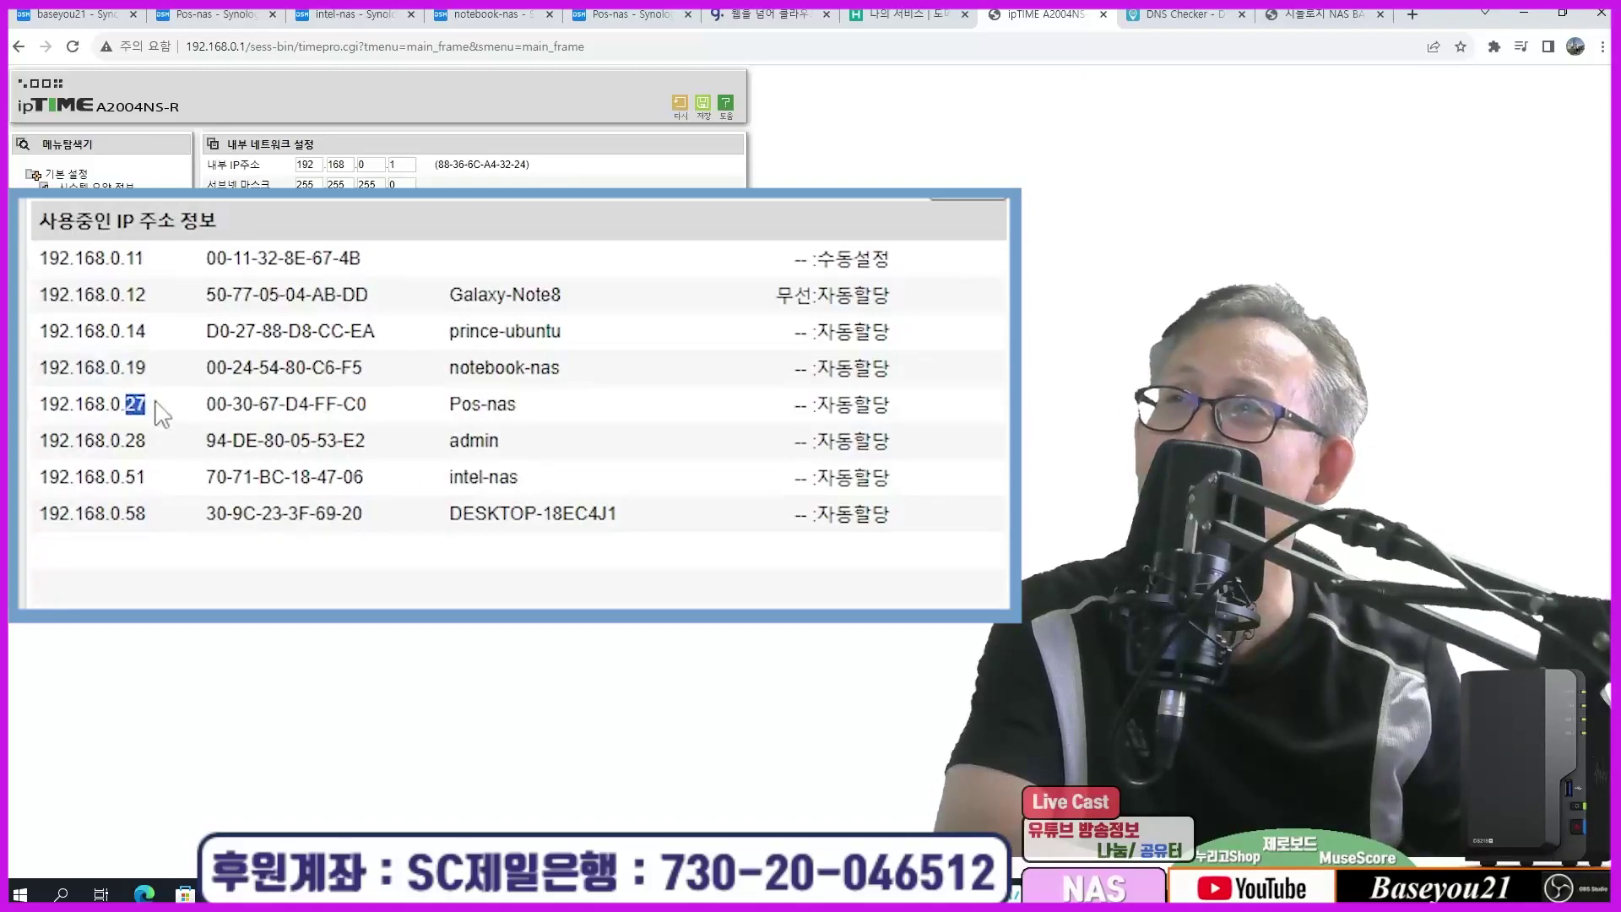
{"action": "left_click_drag", "start_coordinate": [114, 479], "coordinate": [159, 484]}
{"action": "left_click", "coordinate": [160, 482]}
{"action": "left_click_drag", "start_coordinate": [51, 404], "coordinate": [127, 406]}
{"action": "left_click_drag", "start_coordinate": [48, 368], "coordinate": [120, 407]}
{"action": "left_click_drag", "start_coordinate": [48, 475], "coordinate": [140, 483]}
{"action": "left_click", "coordinate": [140, 483]}
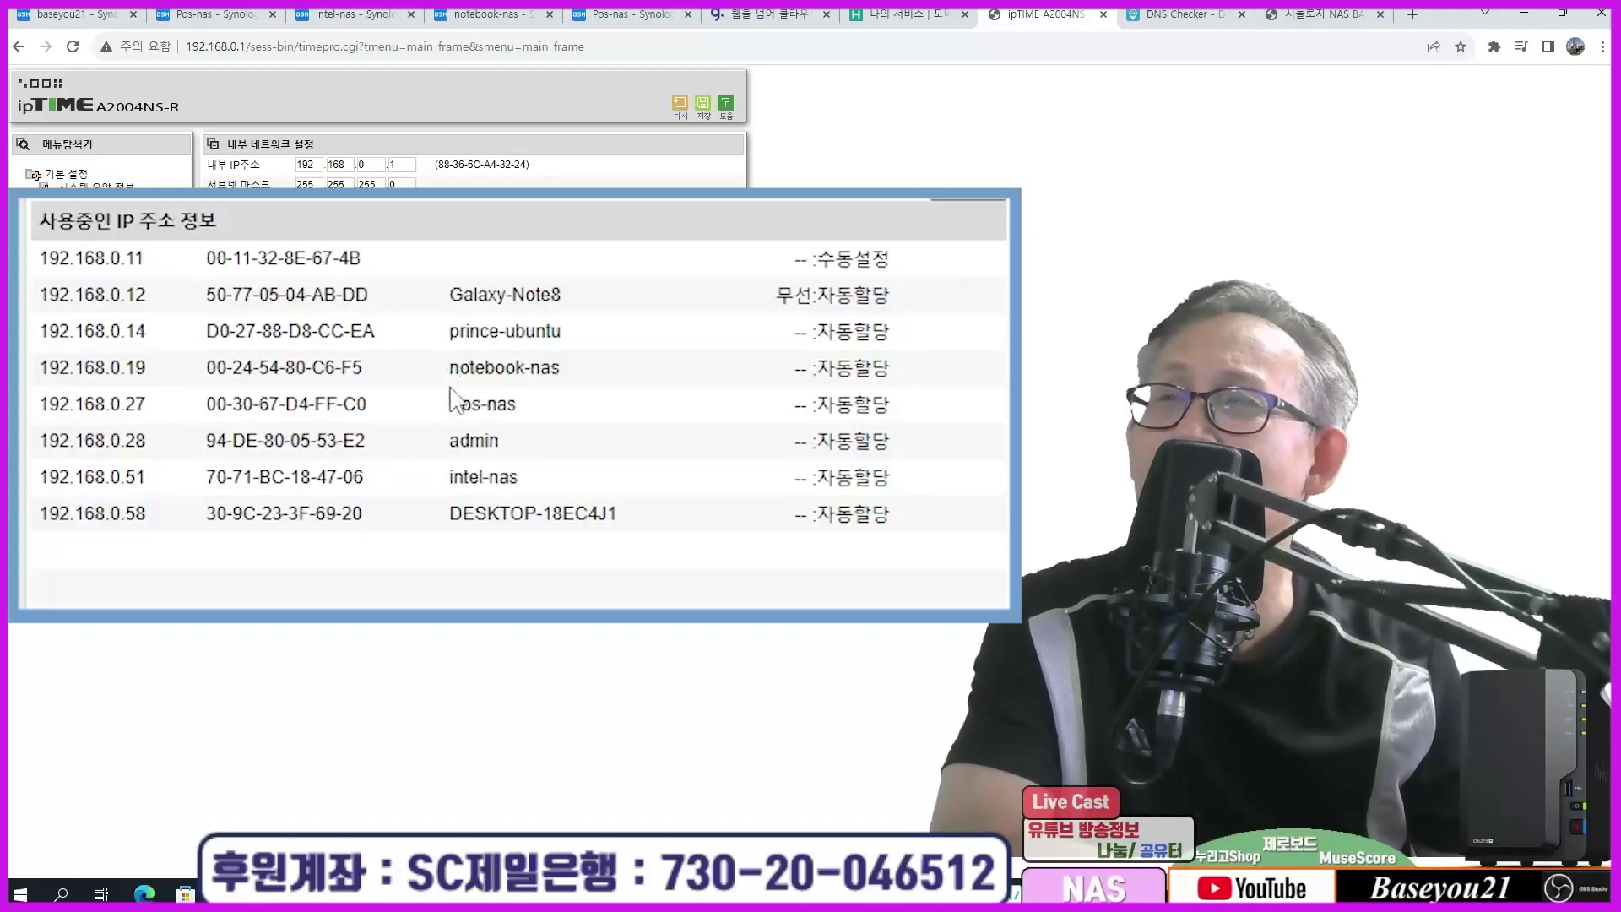
Step: Highlight the notebook-nas through intel-nas device rows, then return to the main NAS desktop
{"action": "left_click_drag", "start_coordinate": [448, 368], "coordinate": [587, 372]}
{"action": "left_click", "coordinate": [480, 419]}
{"action": "left_click_drag", "start_coordinate": [475, 412], "coordinate": [570, 504]}
{"action": "left_click", "coordinate": [570, 504]}
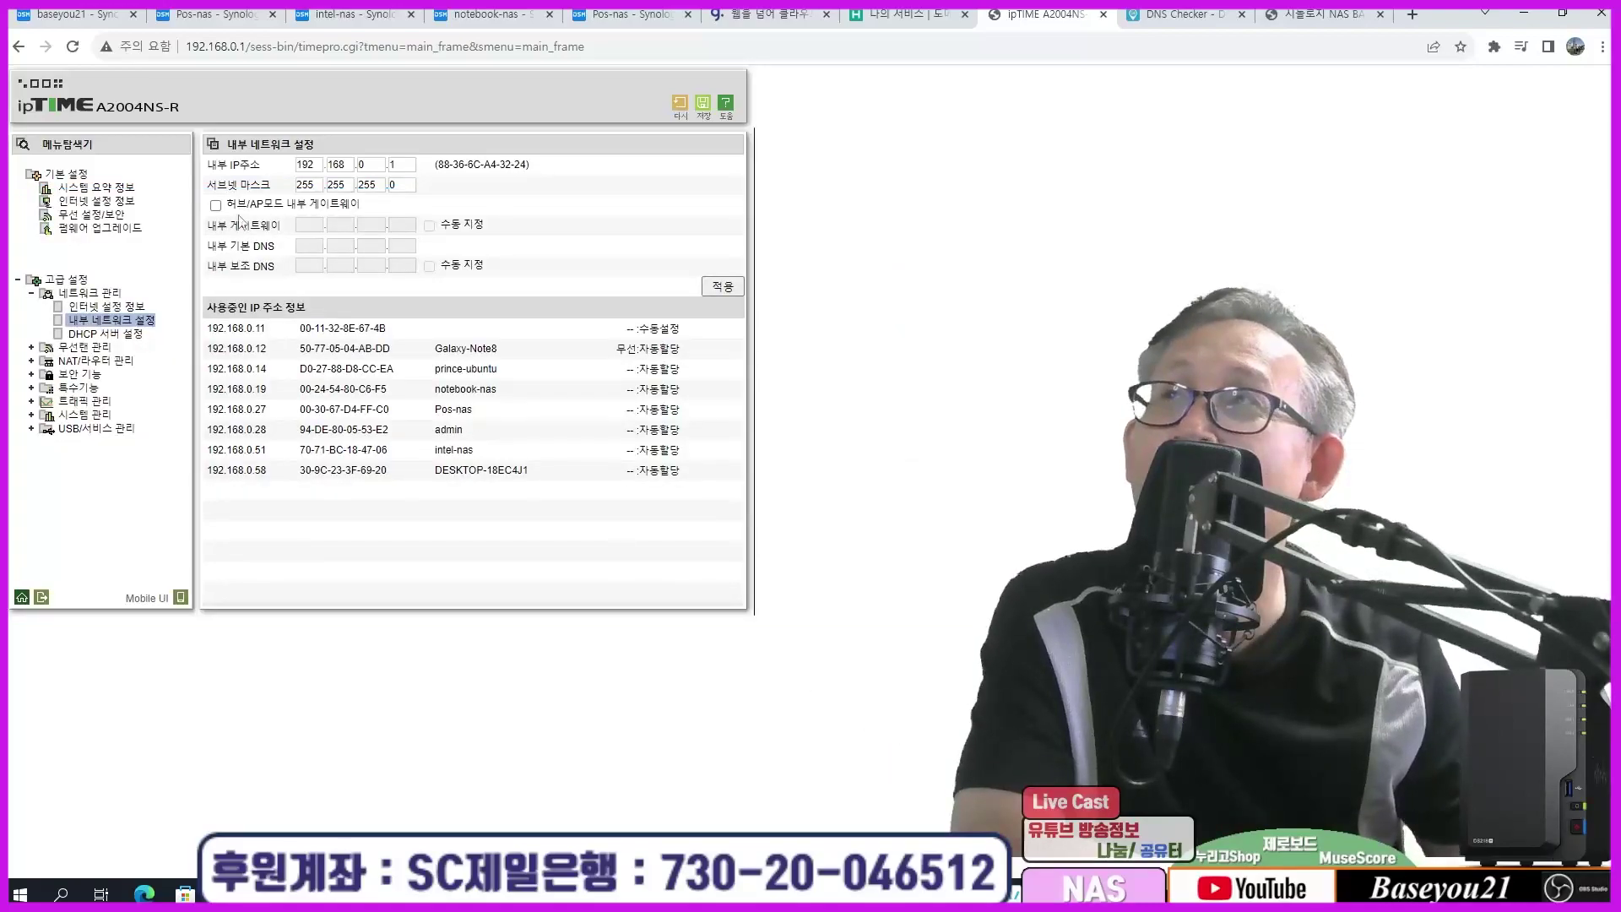
{"action": "left_click", "coordinate": [92, 17]}
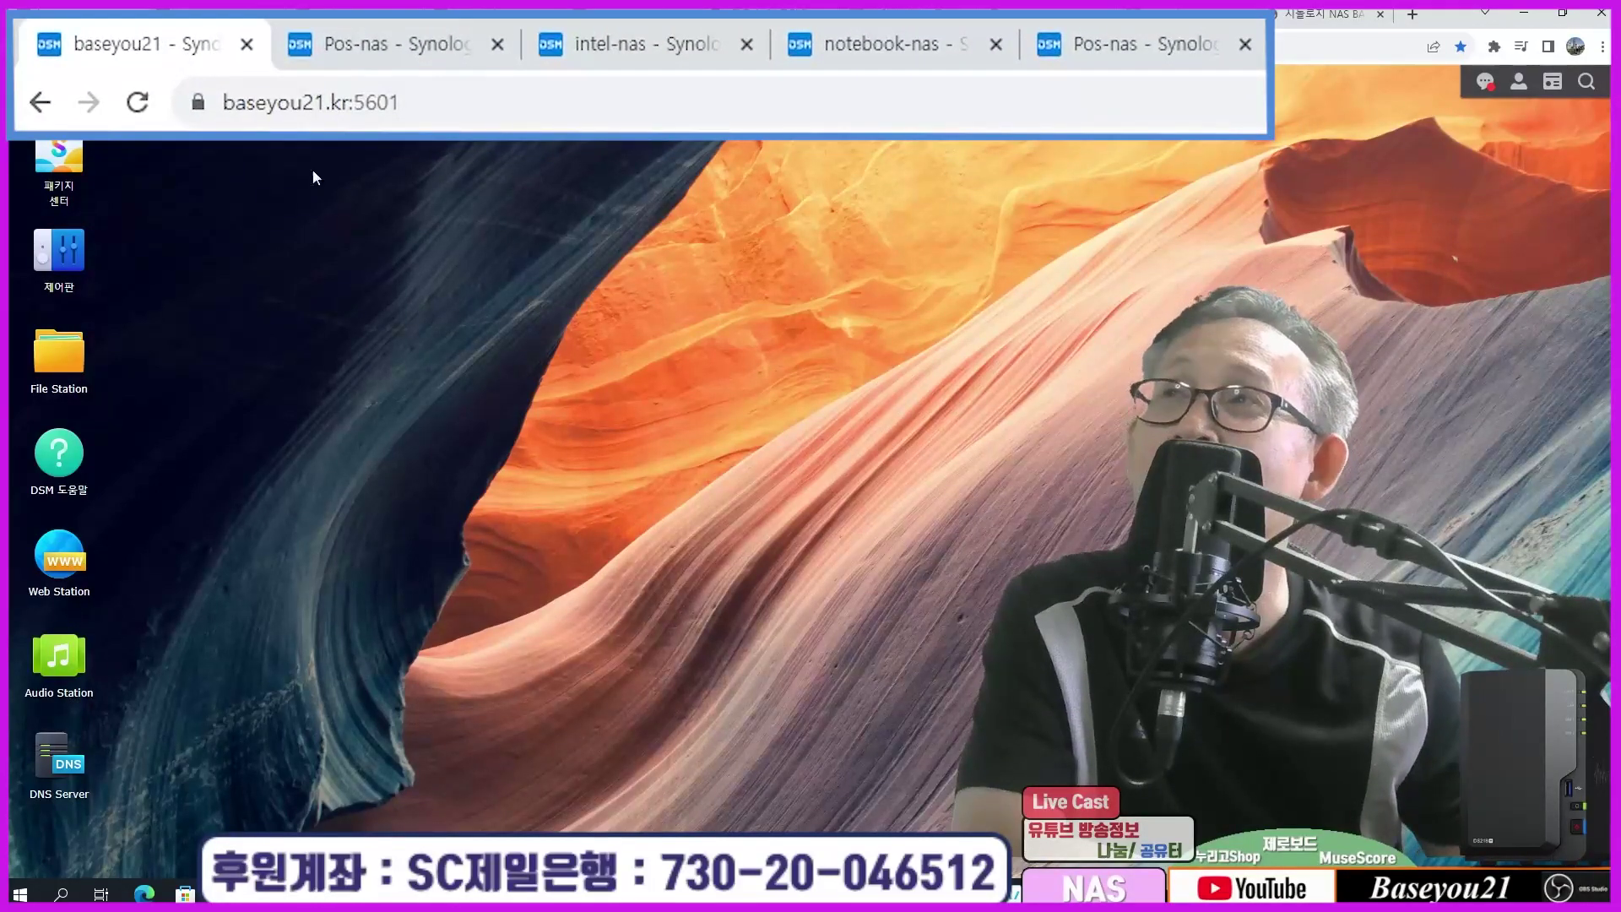
Step: Sign in to intel-nas with the saved account username and its password
{"action": "left_click", "coordinate": [413, 40]}
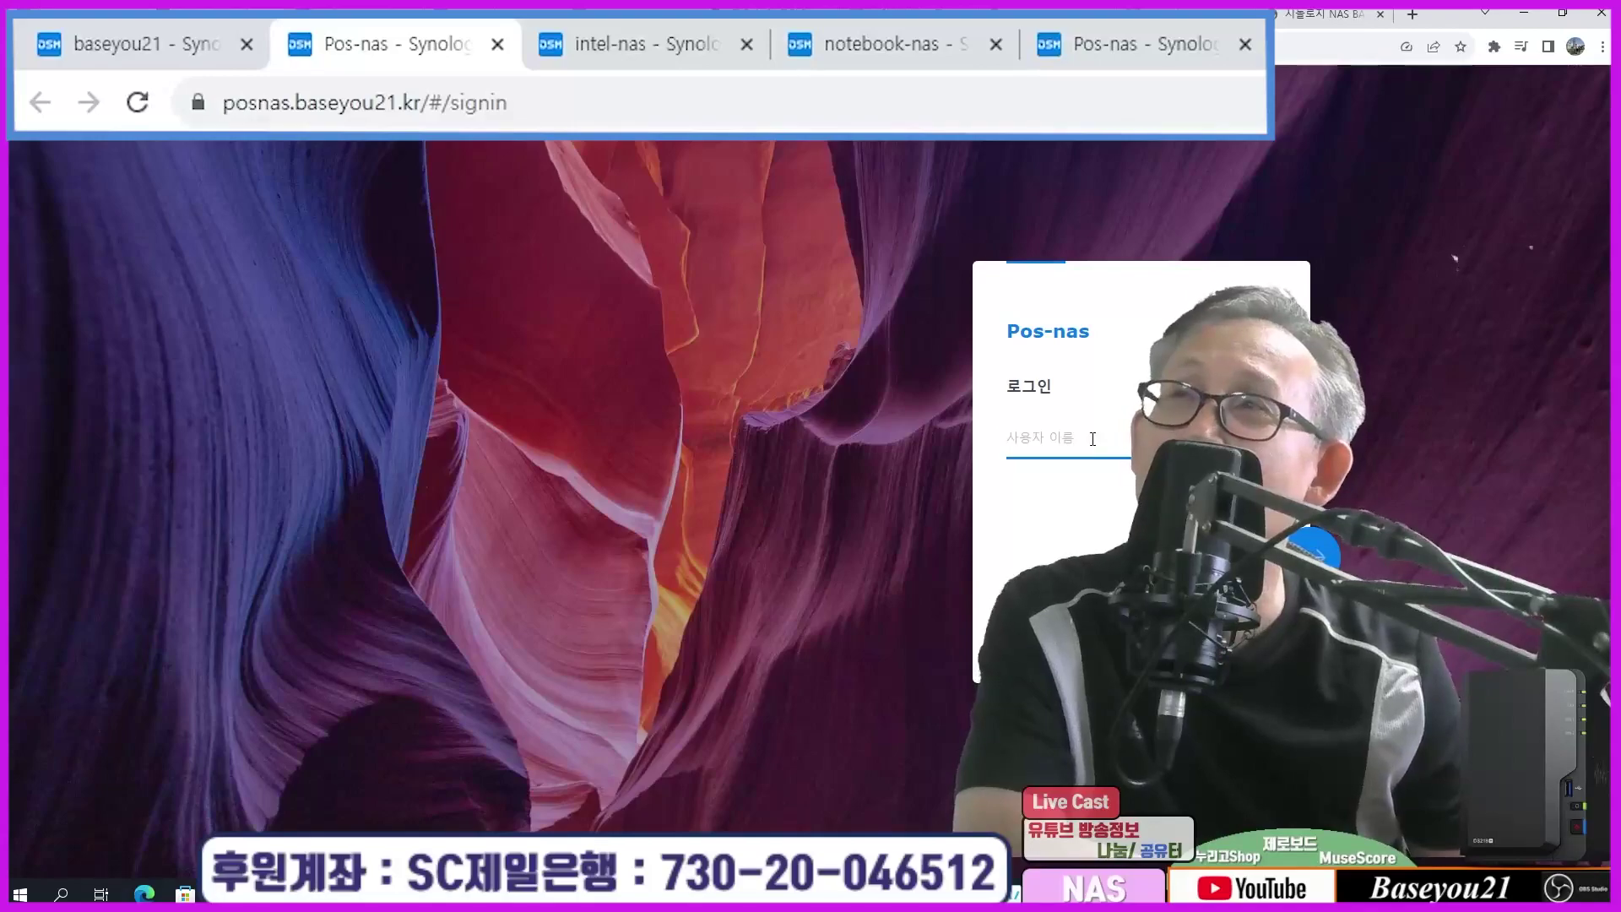
{"action": "left_click", "coordinate": [608, 44]}
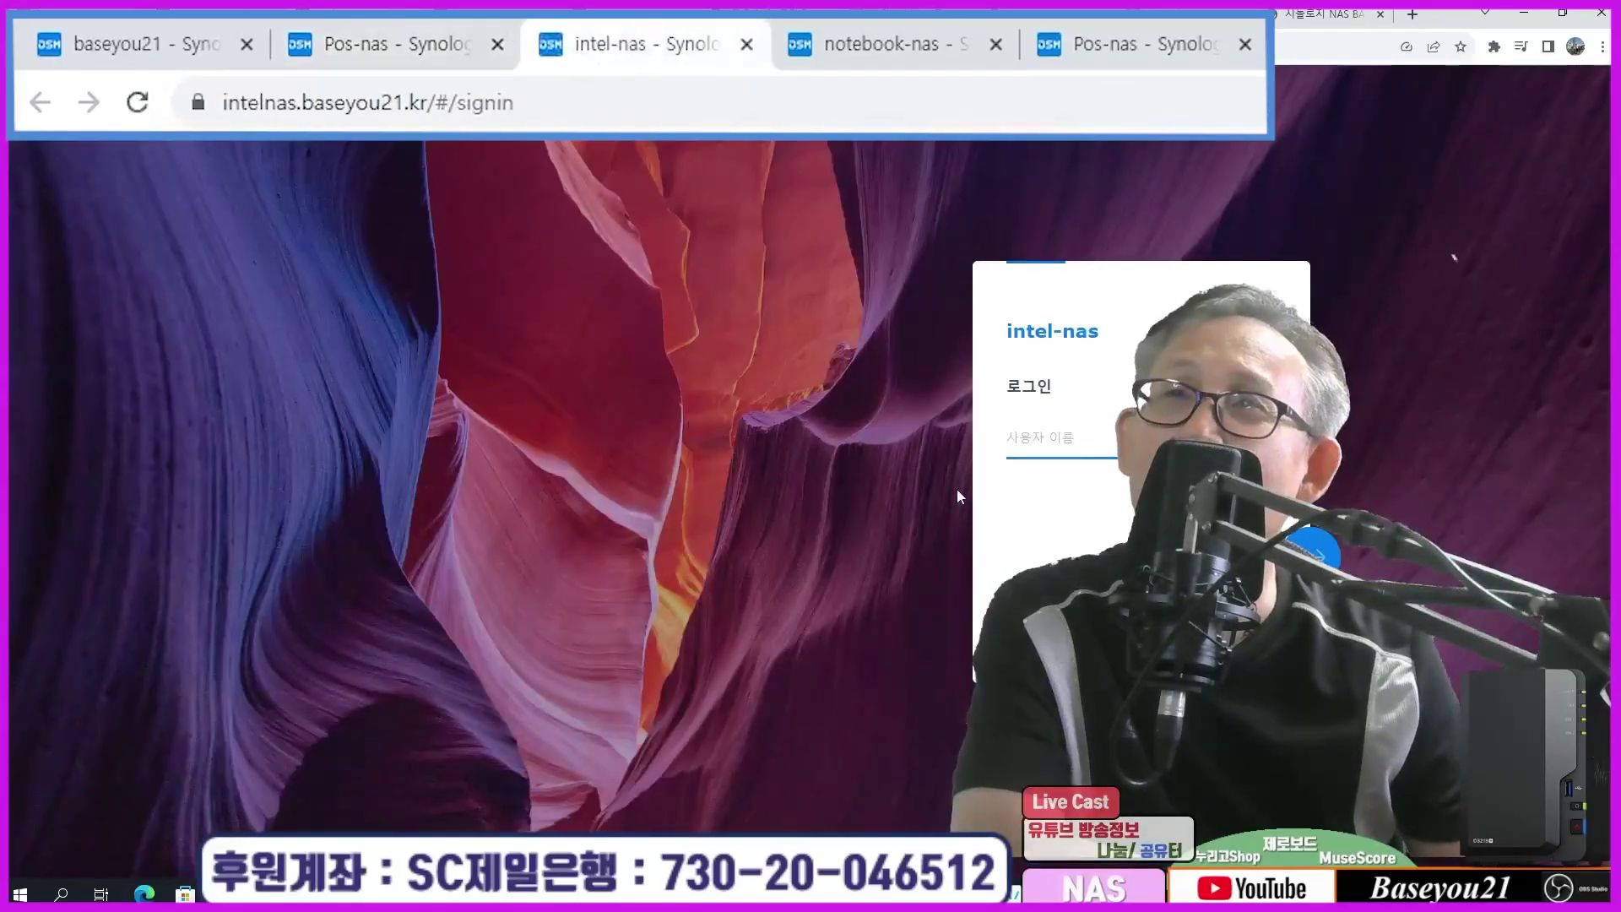
{"action": "left_click", "coordinate": [1045, 437]}
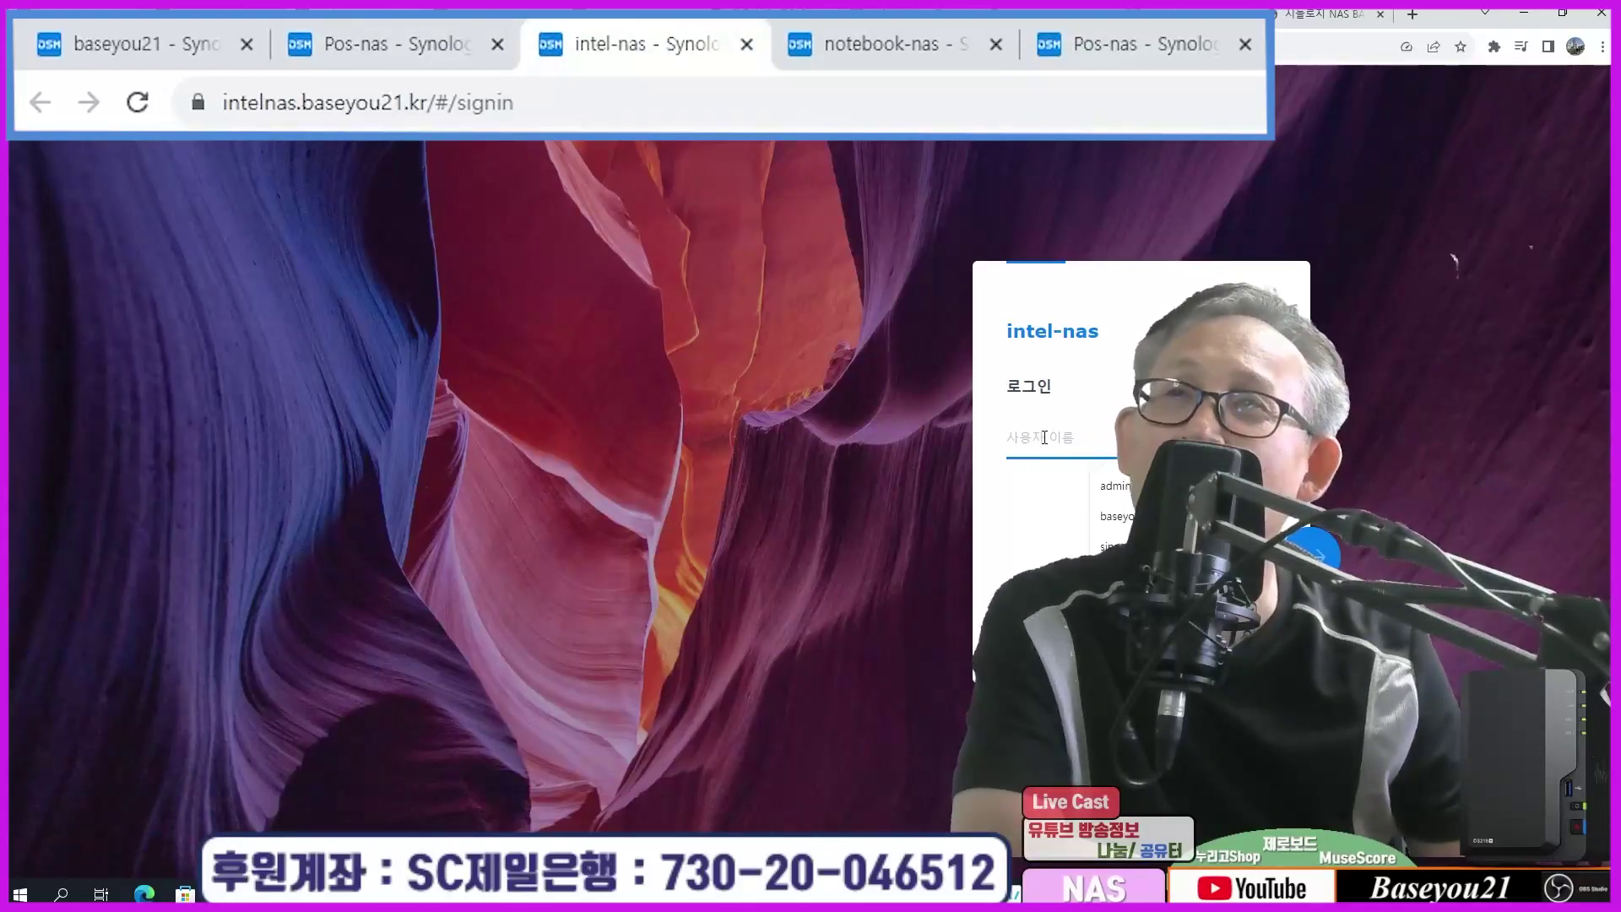
{"action": "left_click", "coordinate": [1113, 516]}
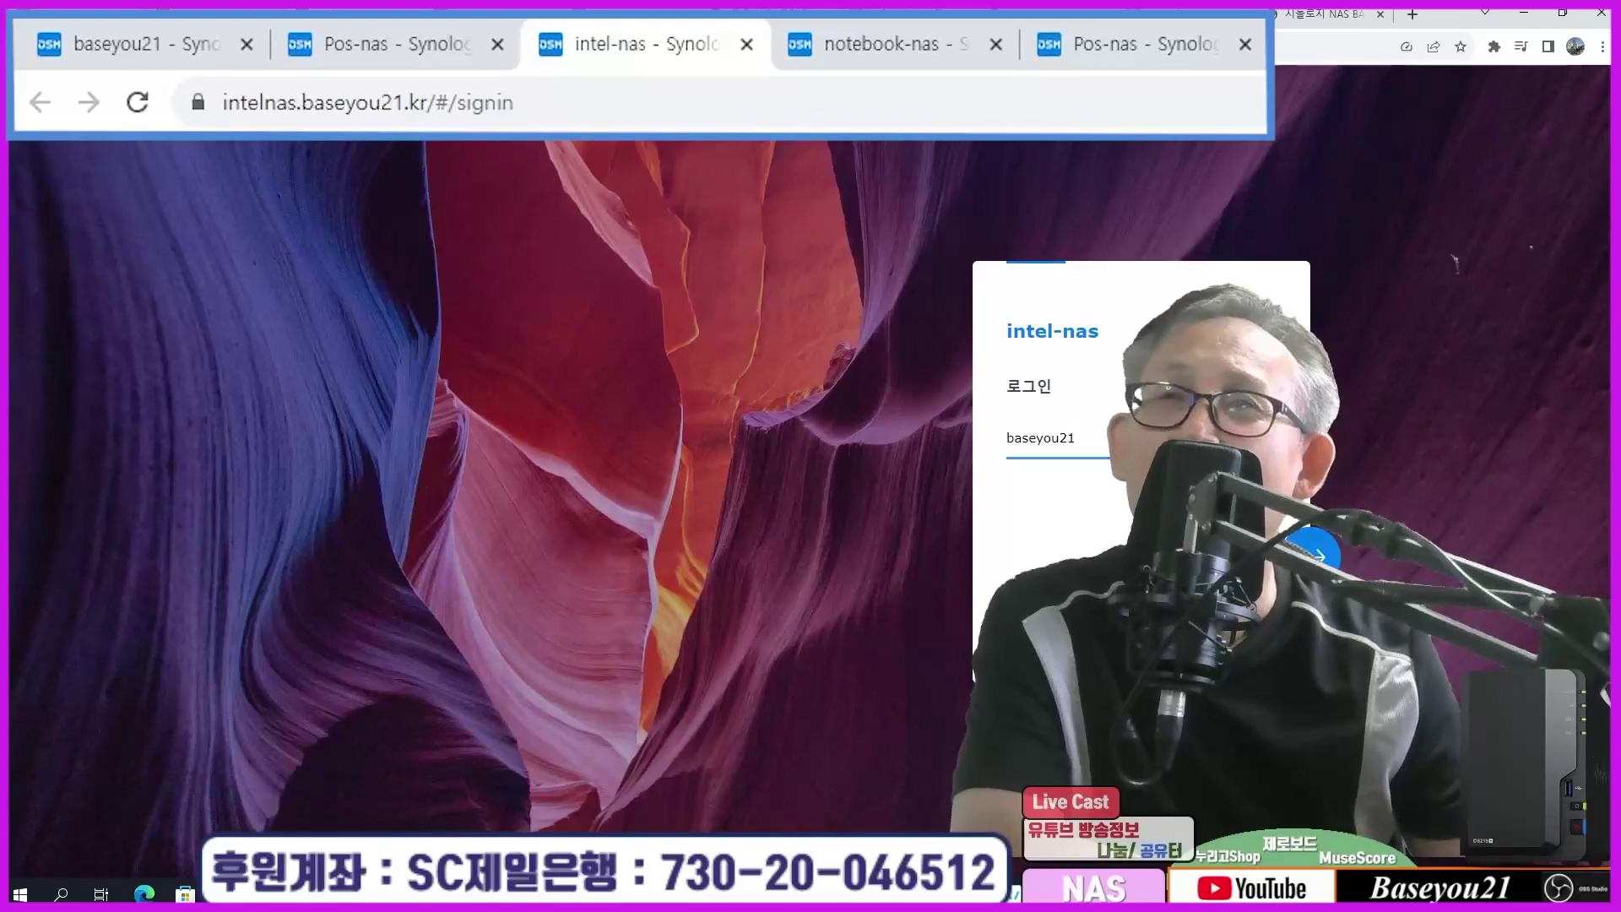
{"action": "key", "text": "Return"}
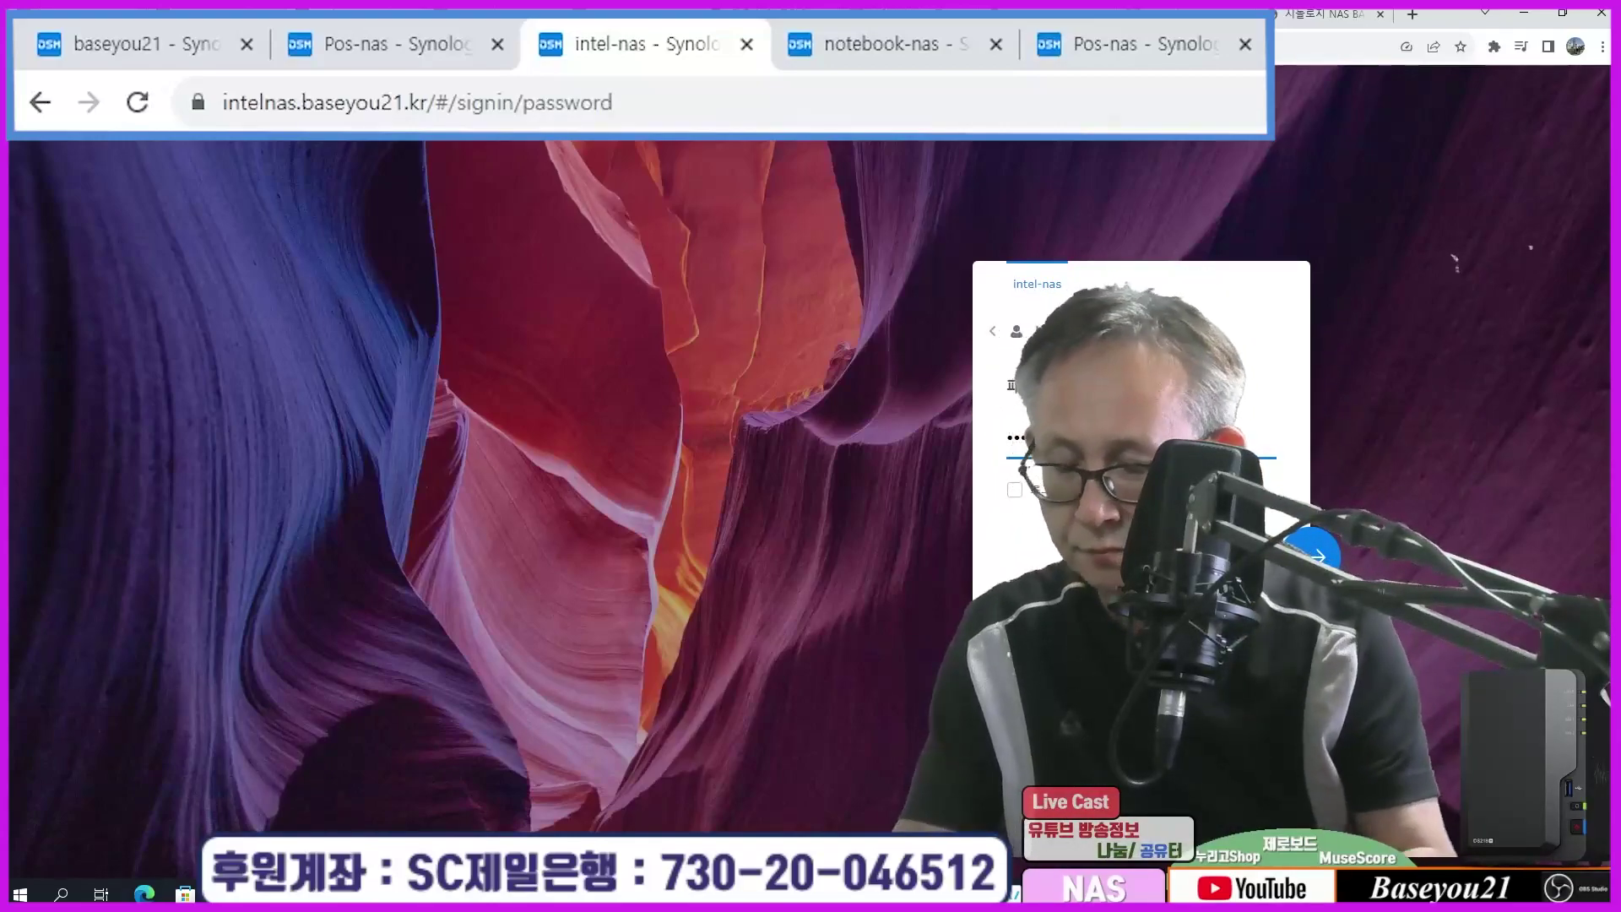
{"action": "key", "text": "Return"}
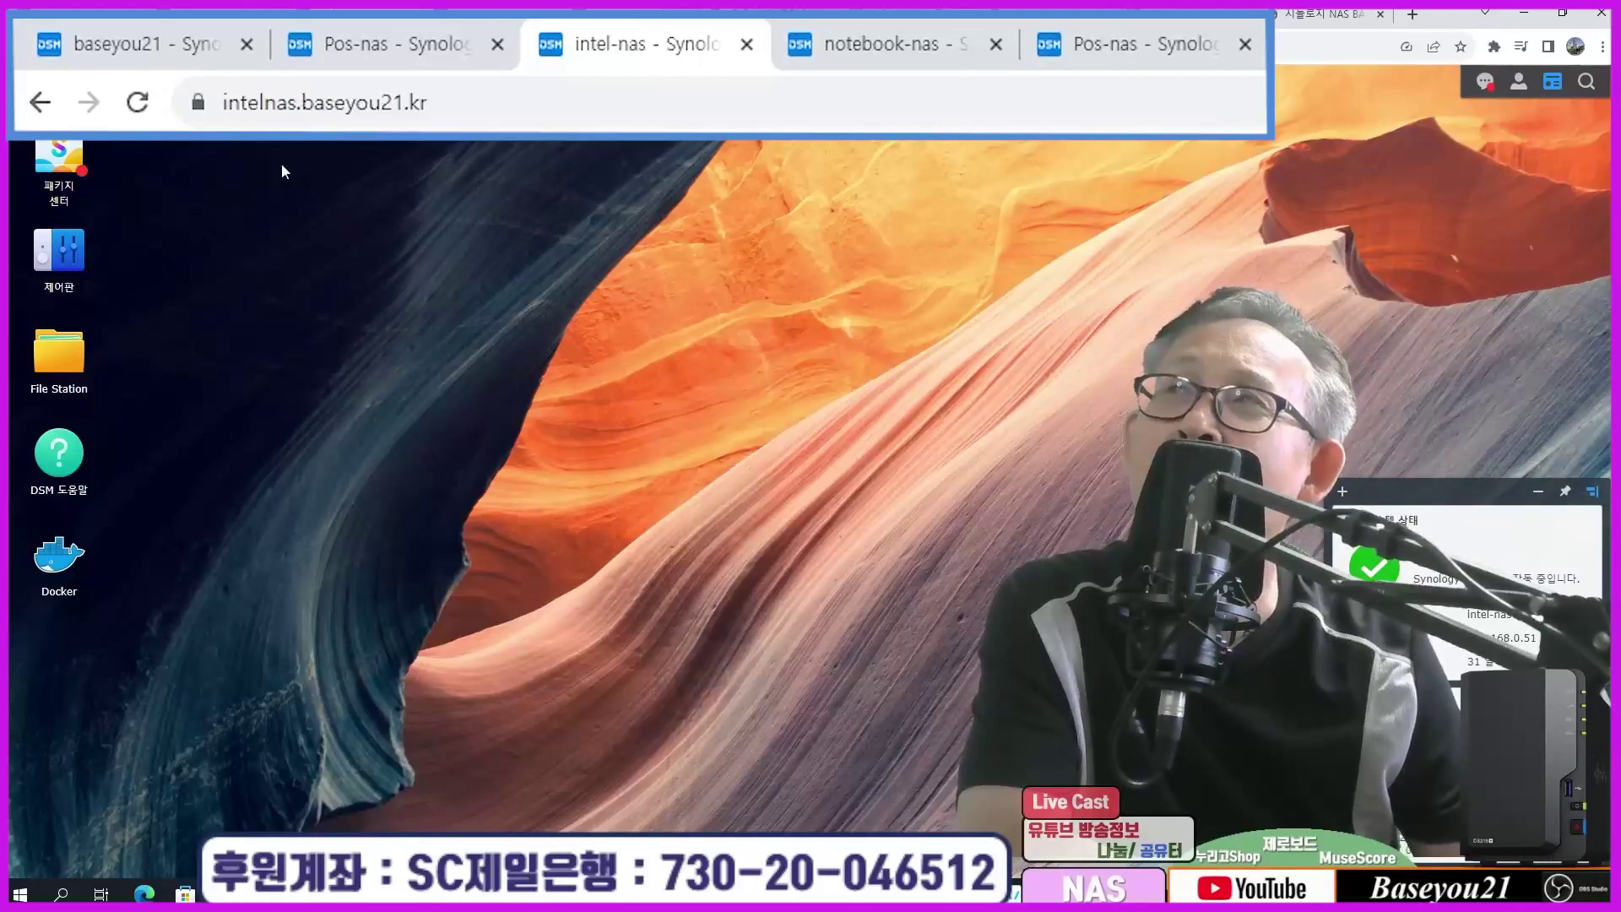
Step: Sign in to notebook-nas by entering the account username and password
{"action": "left_click", "coordinate": [821, 49]}
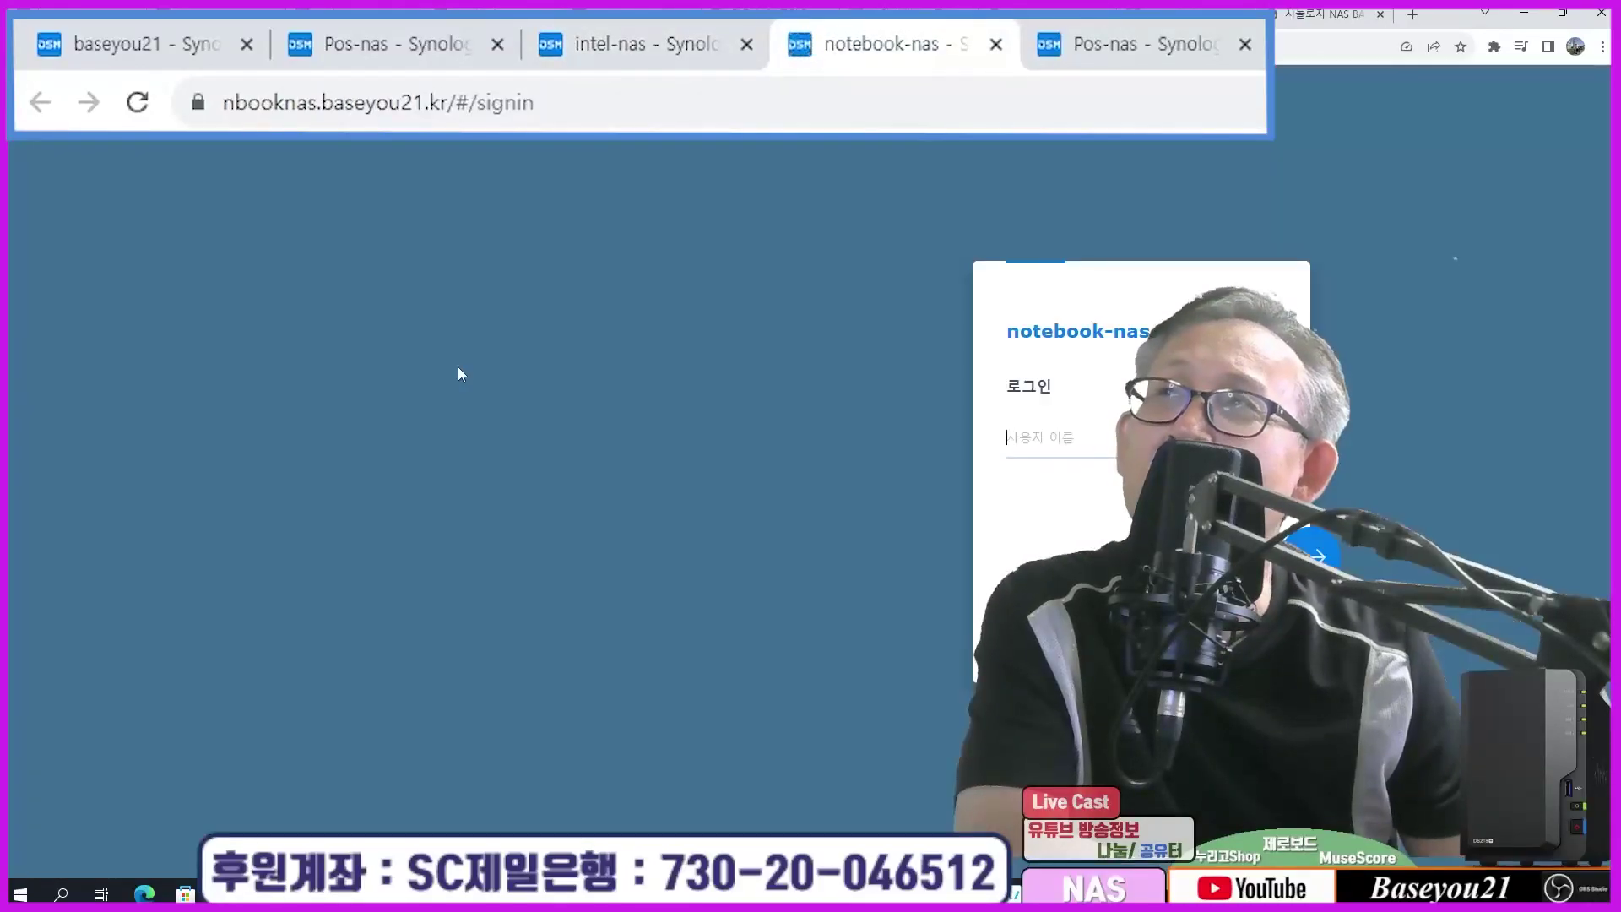
{"action": "type", "text": "baseyou21"}
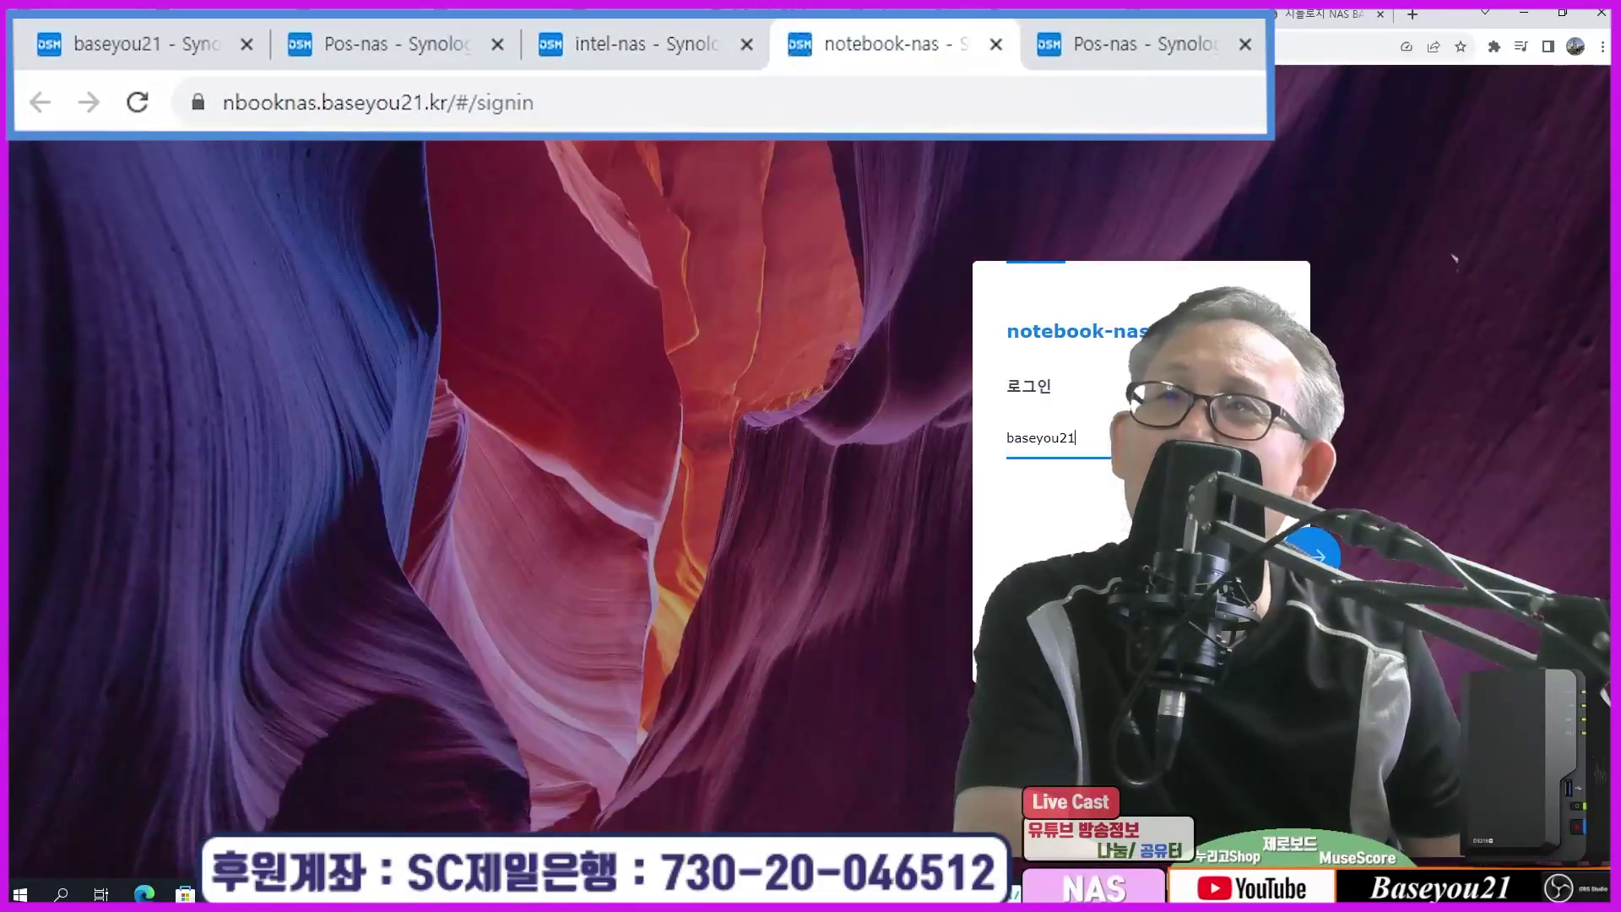
{"action": "key", "text": "Return"}
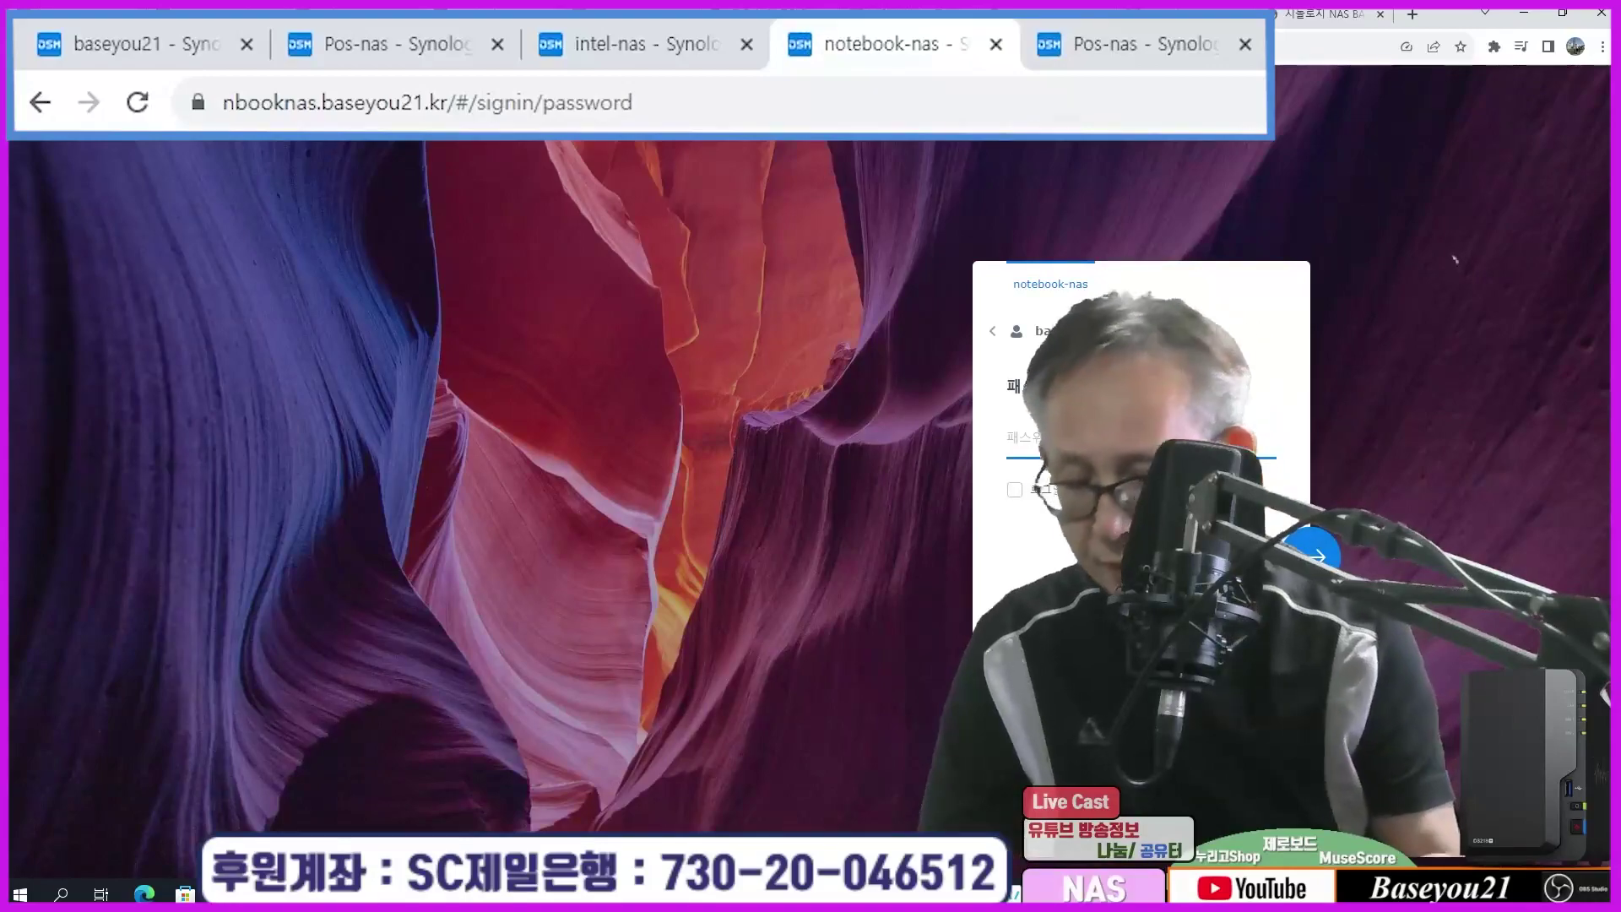
{"action": "type", "text": "********"}
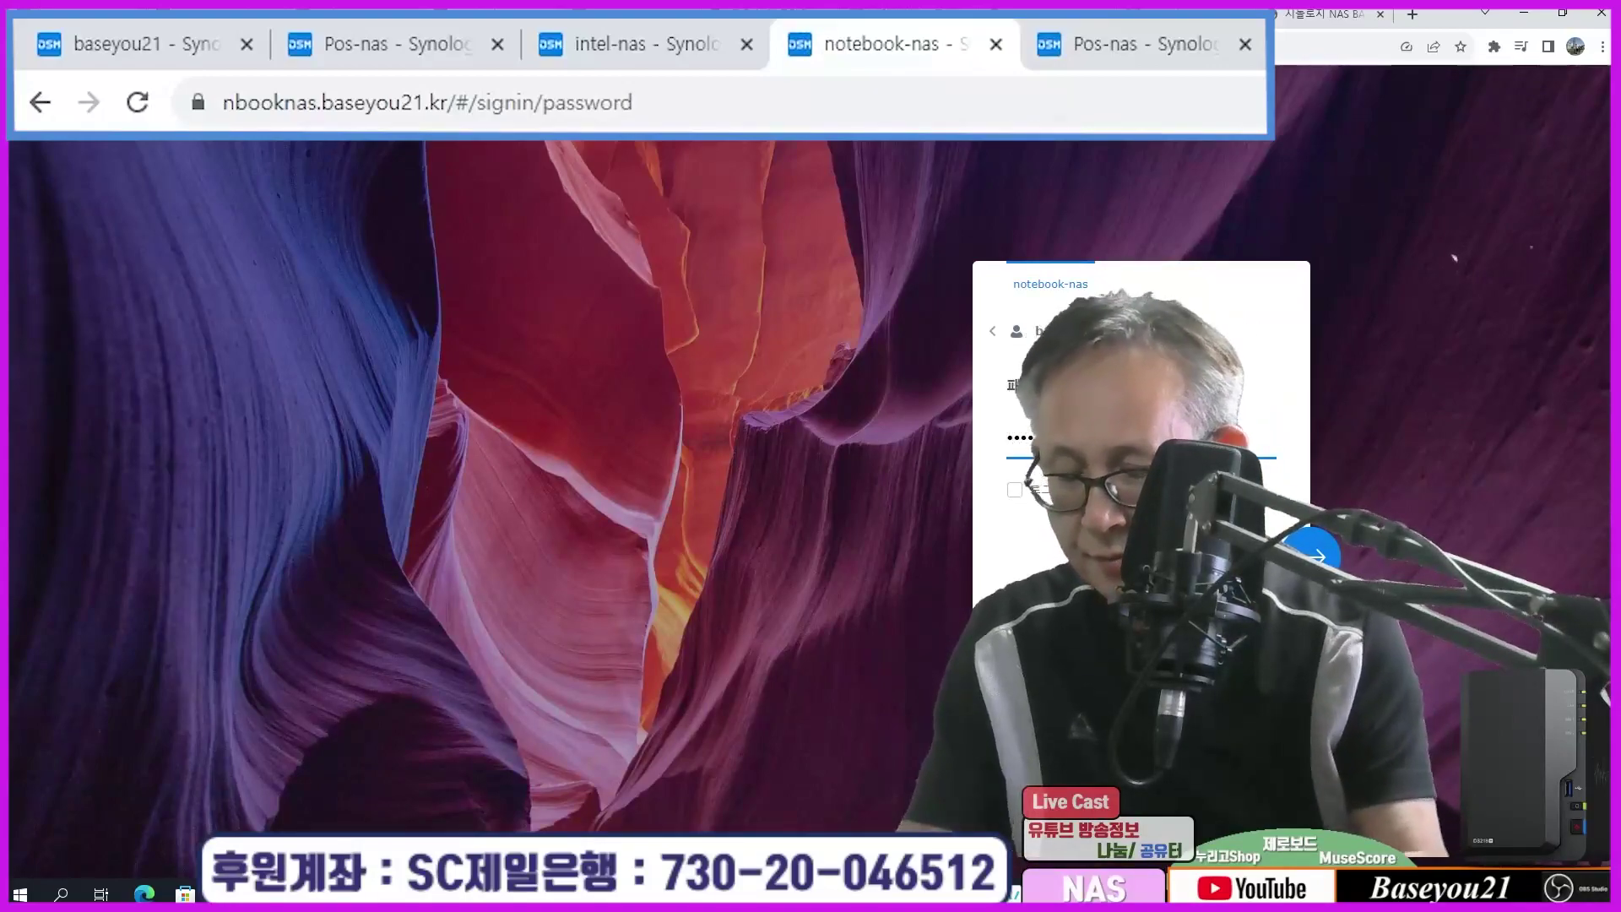
{"action": "key", "text": "Return"}
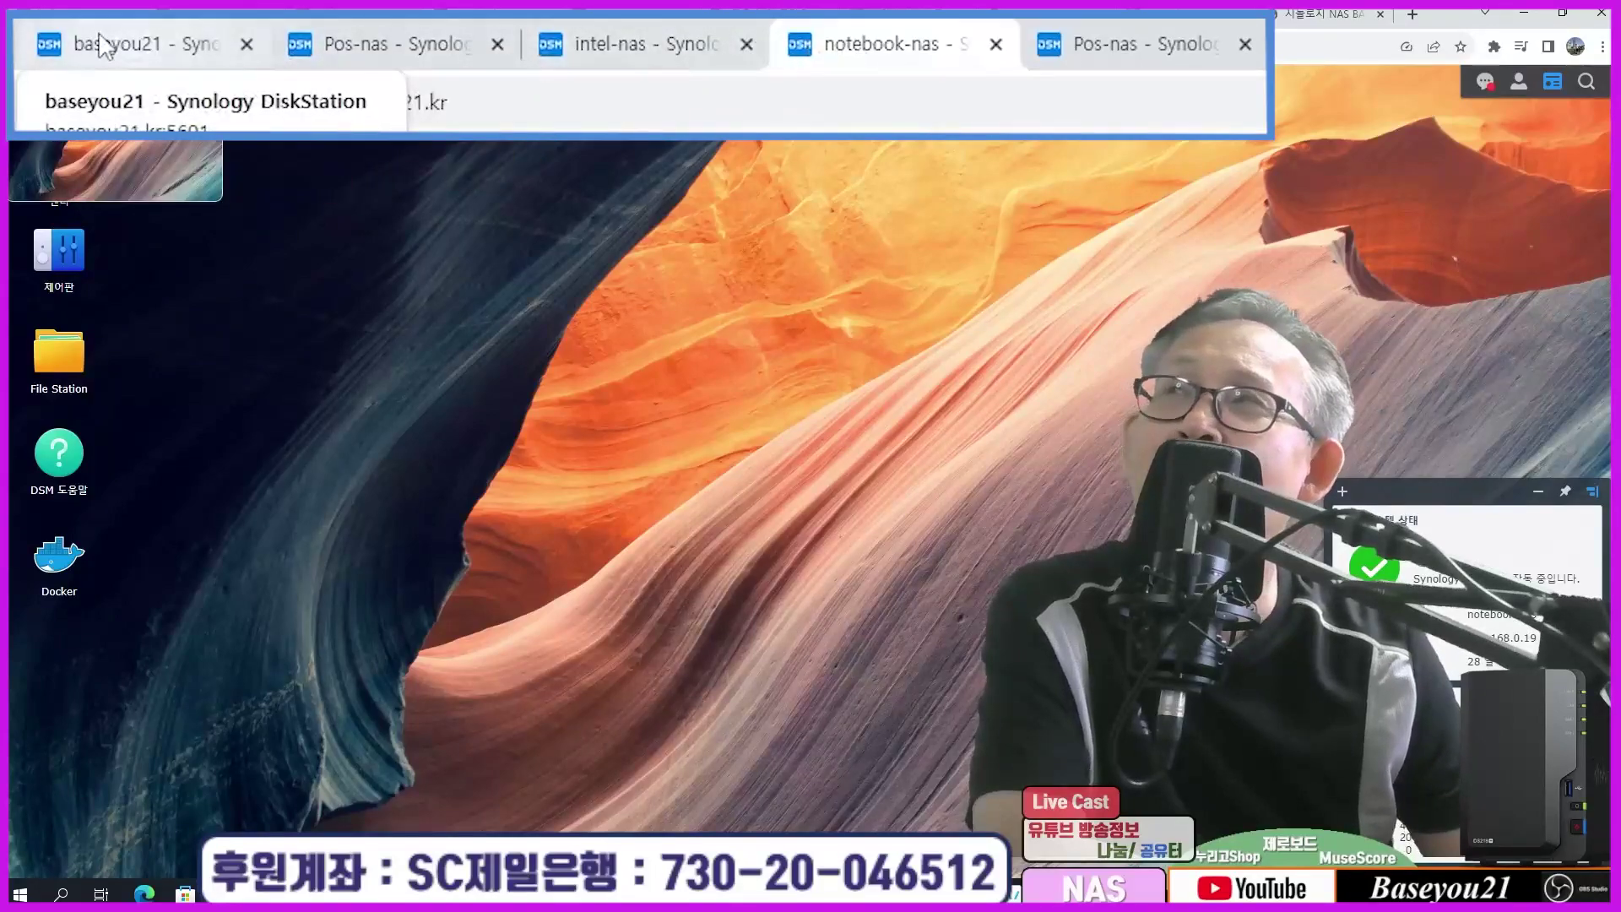
Step: Cycle through the Pos-nas, intel-nas, notebook-nas and main NAS tabs
{"action": "left_click", "coordinate": [325, 48]}
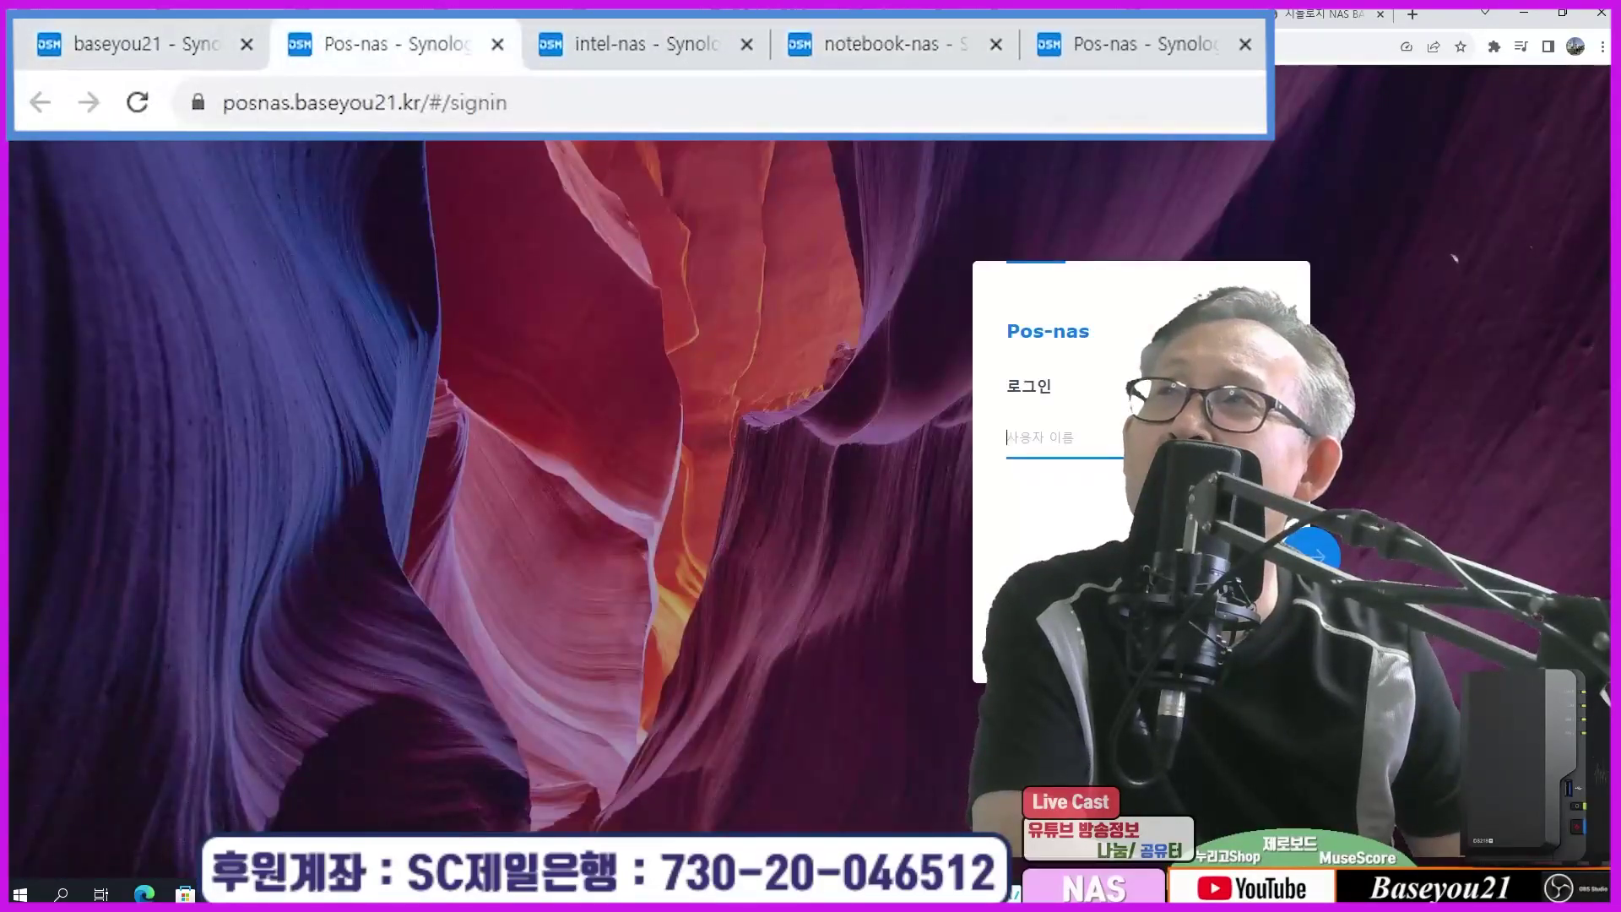
{"action": "left_click", "coordinate": [693, 30]}
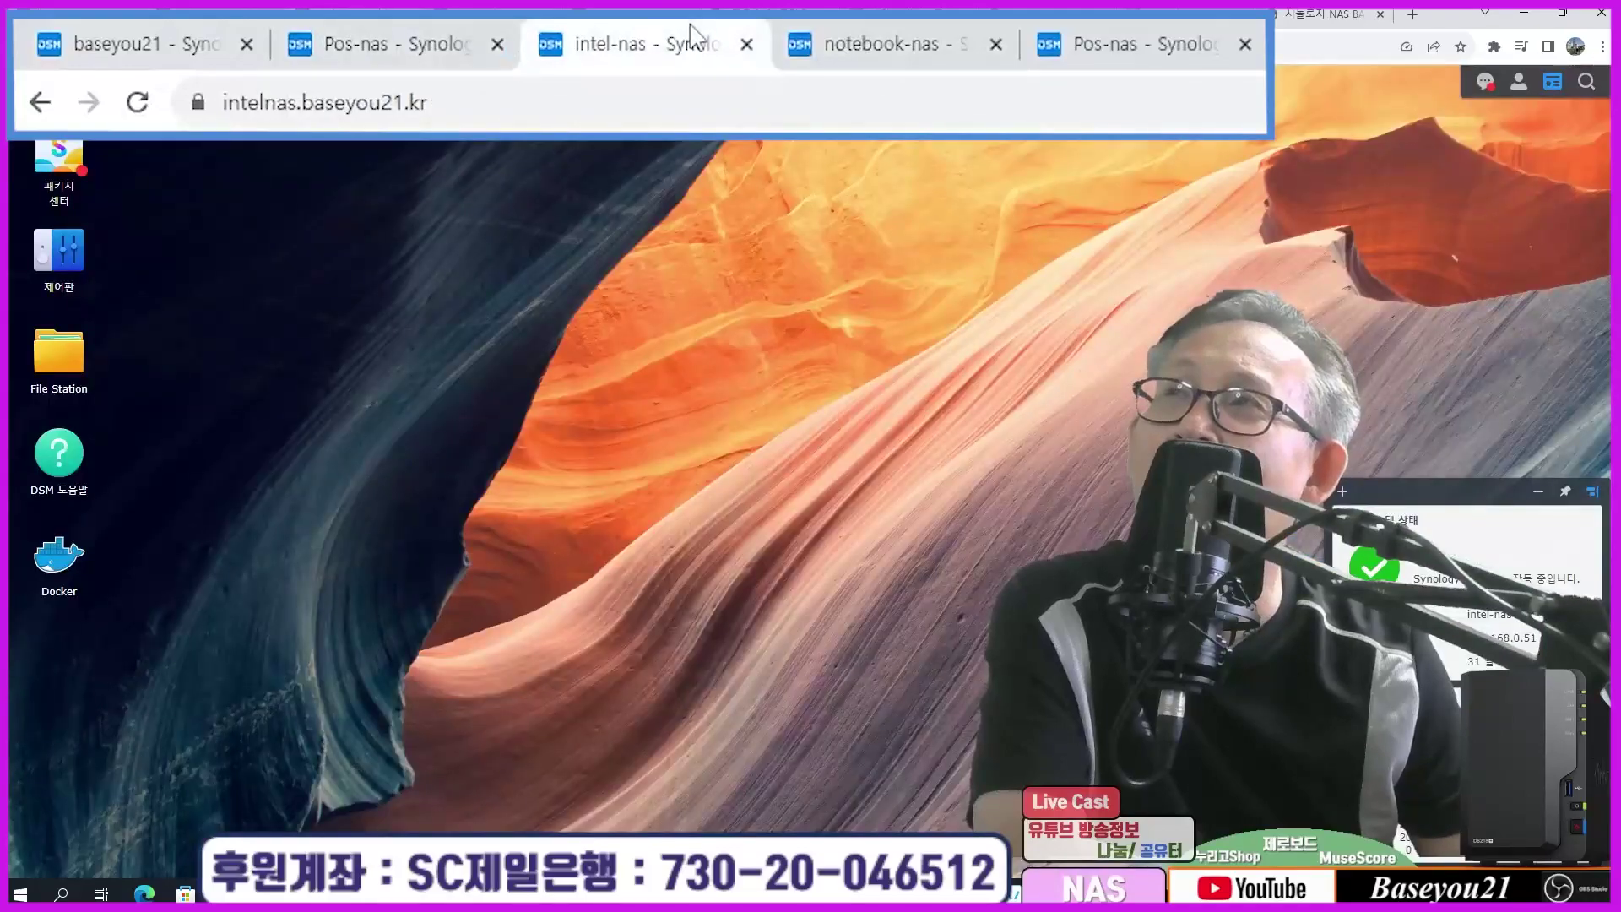
{"action": "left_click", "coordinate": [886, 49]}
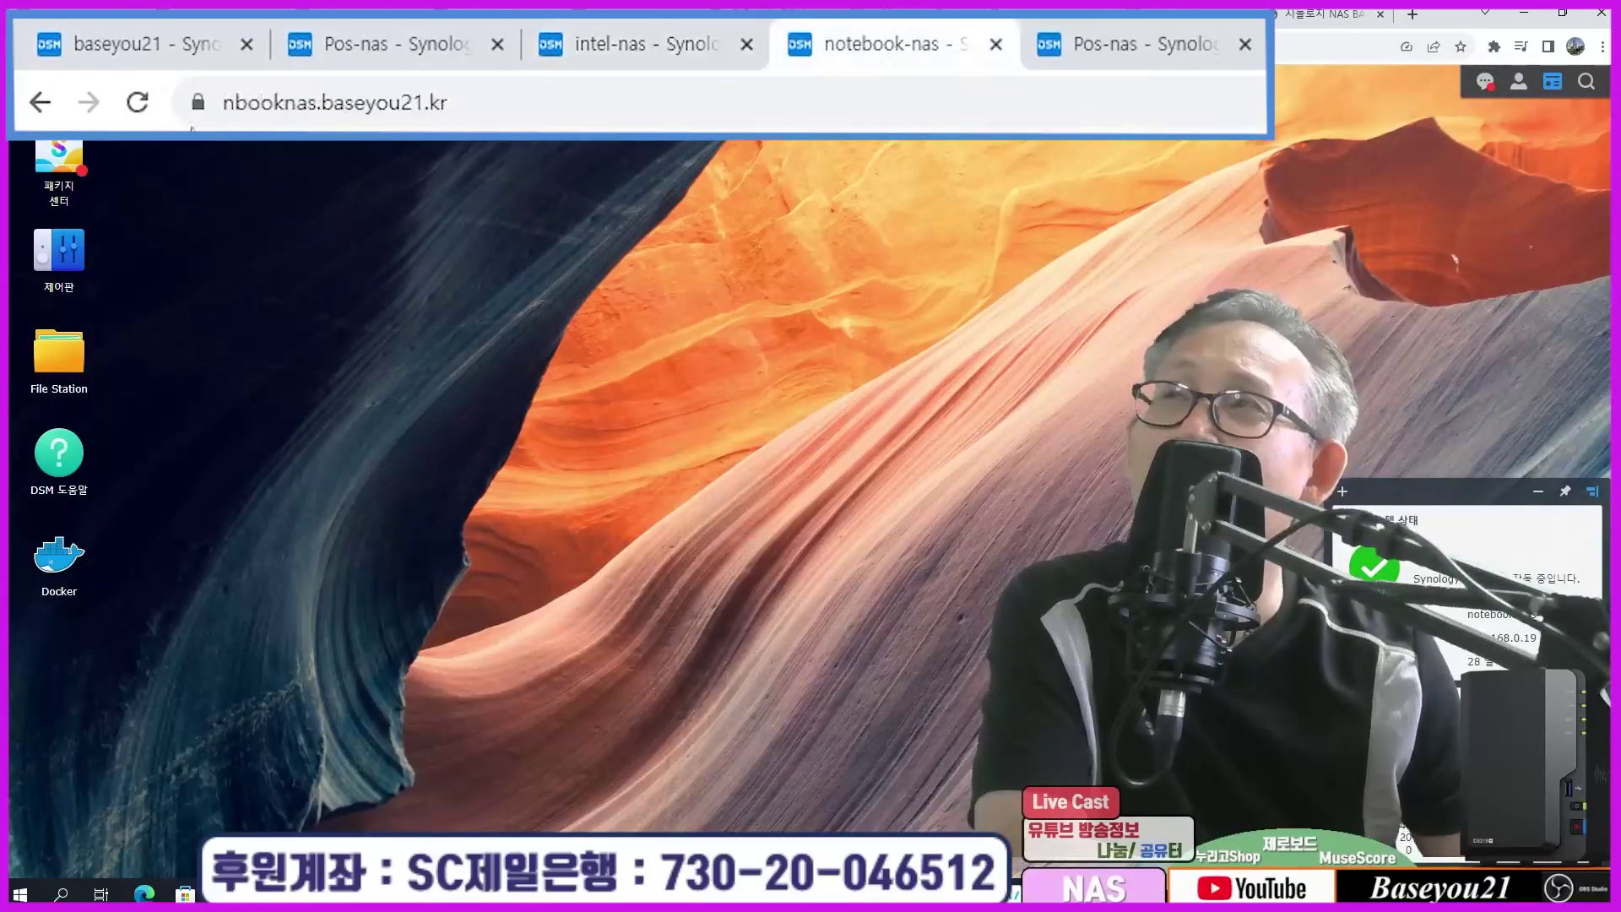
{"action": "left_click", "coordinate": [156, 43]}
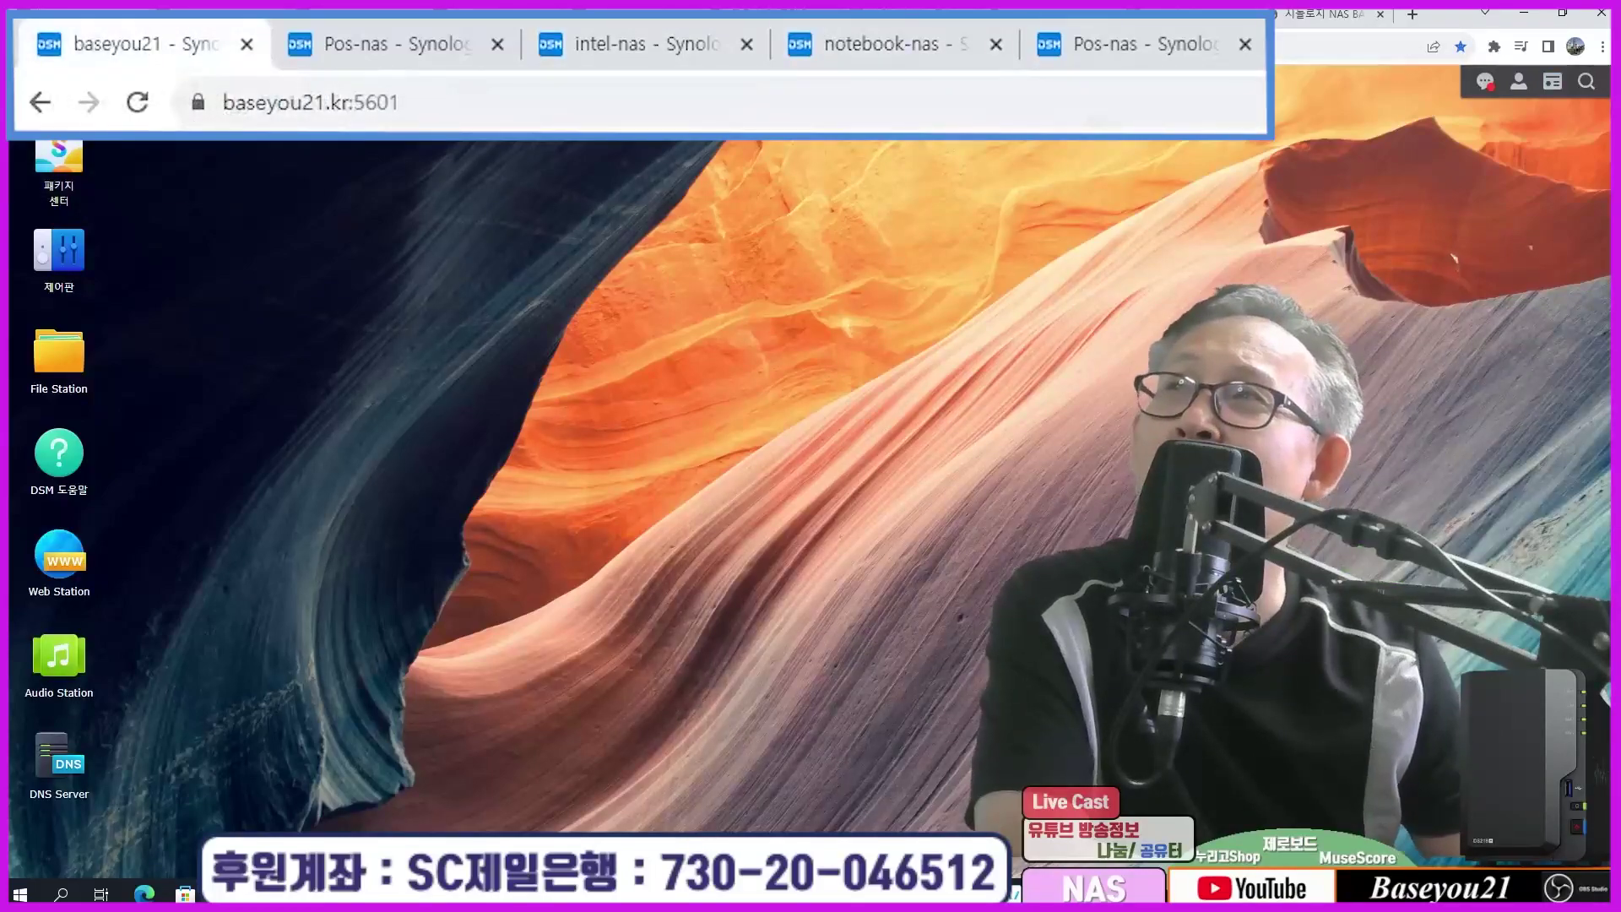
{"action": "left_click", "coordinate": [363, 51]}
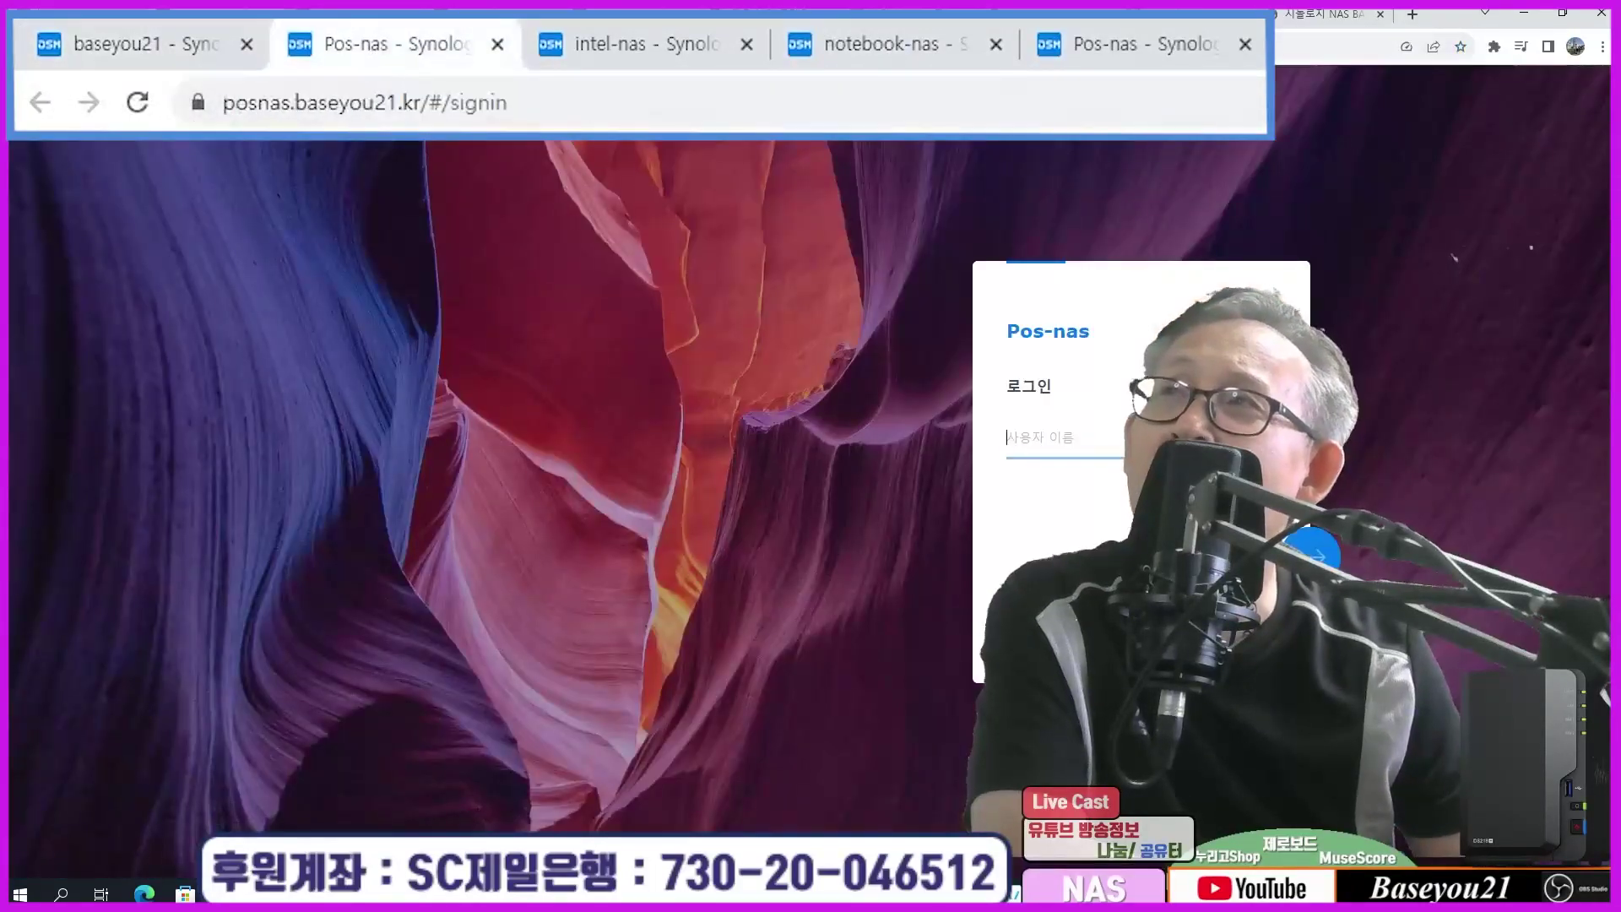
Step: Highlight the posnas, intelnas and nbooknas subdomains, ending on the Pos-nas page at port 5828
{"action": "left_click_drag", "start_coordinate": [293, 102], "coordinate": [222, 102]}
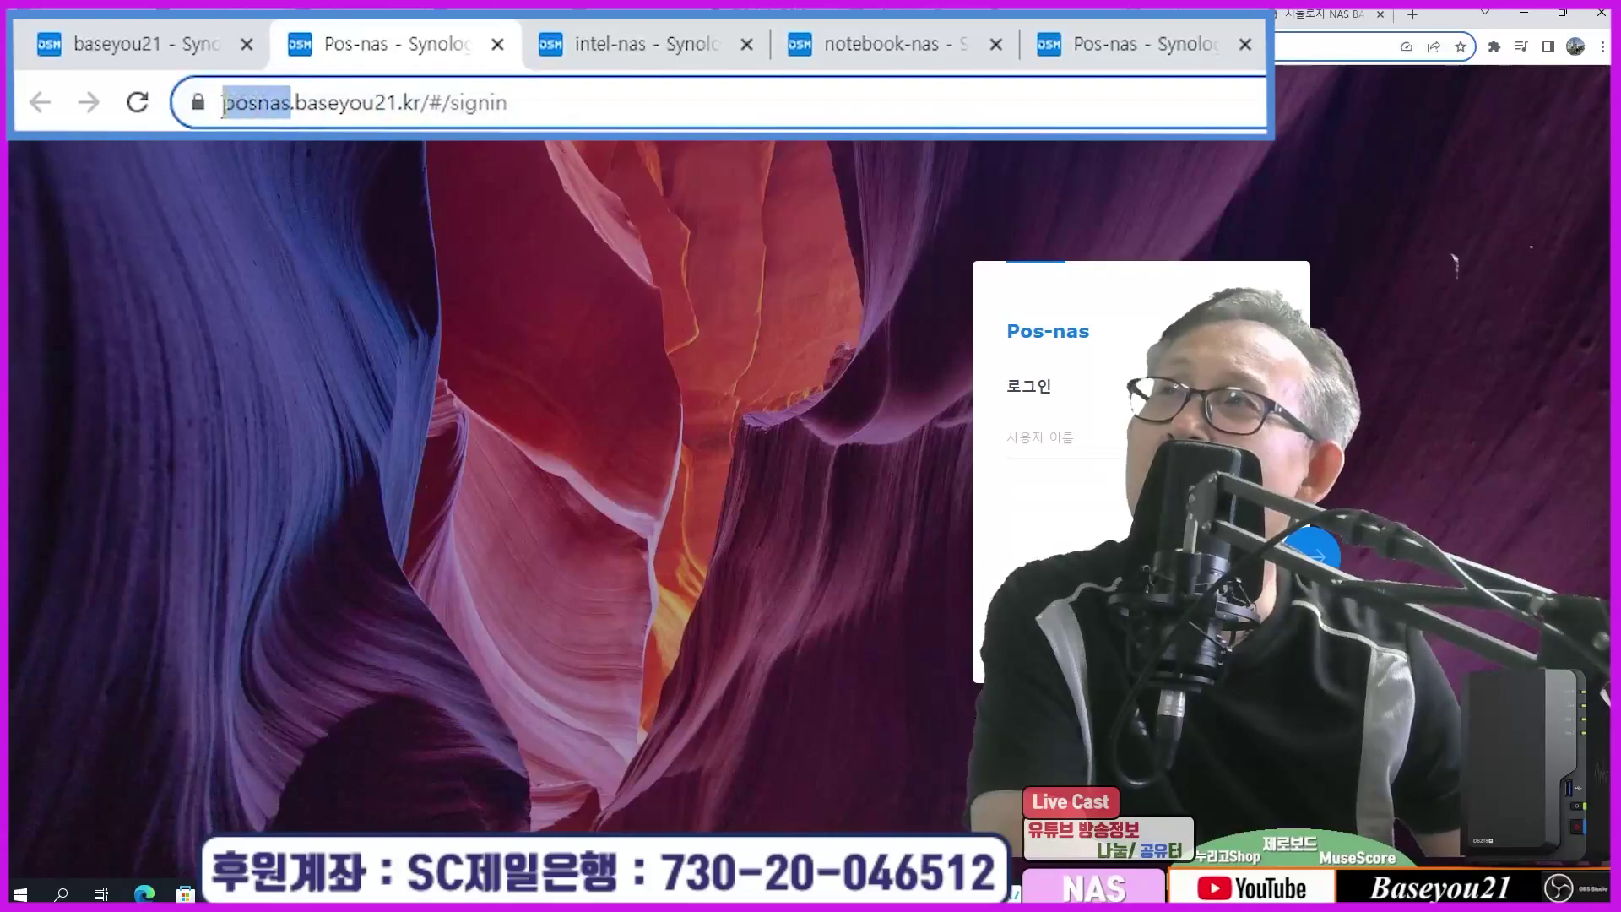
{"action": "left_click", "coordinate": [626, 45]}
{"action": "left_click_drag", "start_coordinate": [288, 102], "coordinate": [226, 117]}
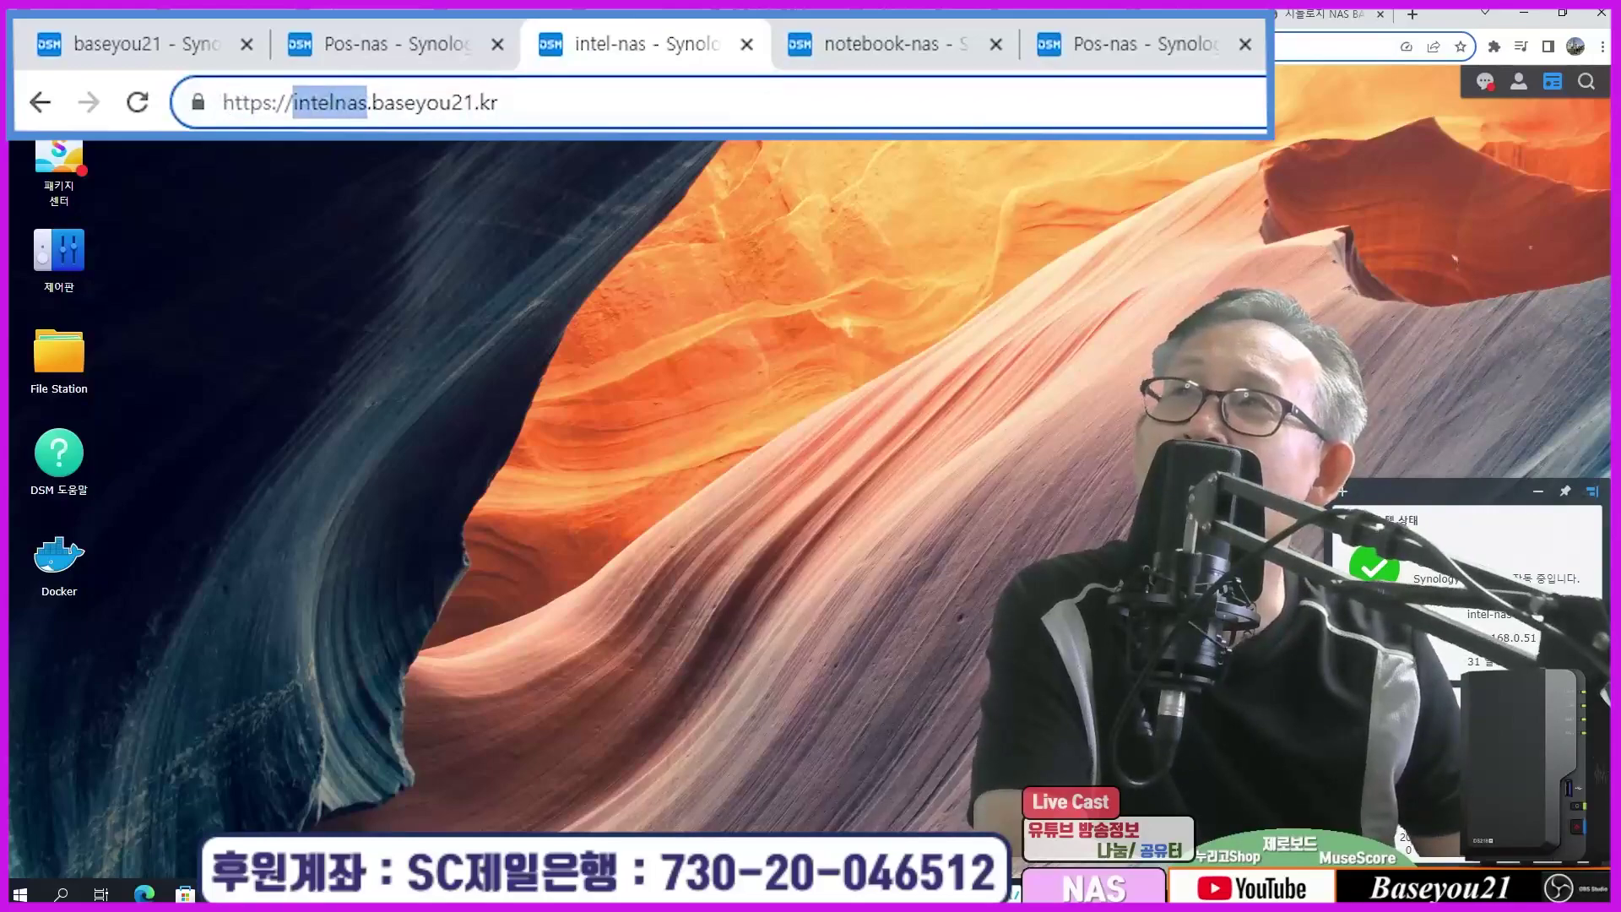
{"action": "left_click", "coordinate": [840, 58]}
{"action": "left_click_drag", "start_coordinate": [322, 105], "coordinate": [207, 108]}
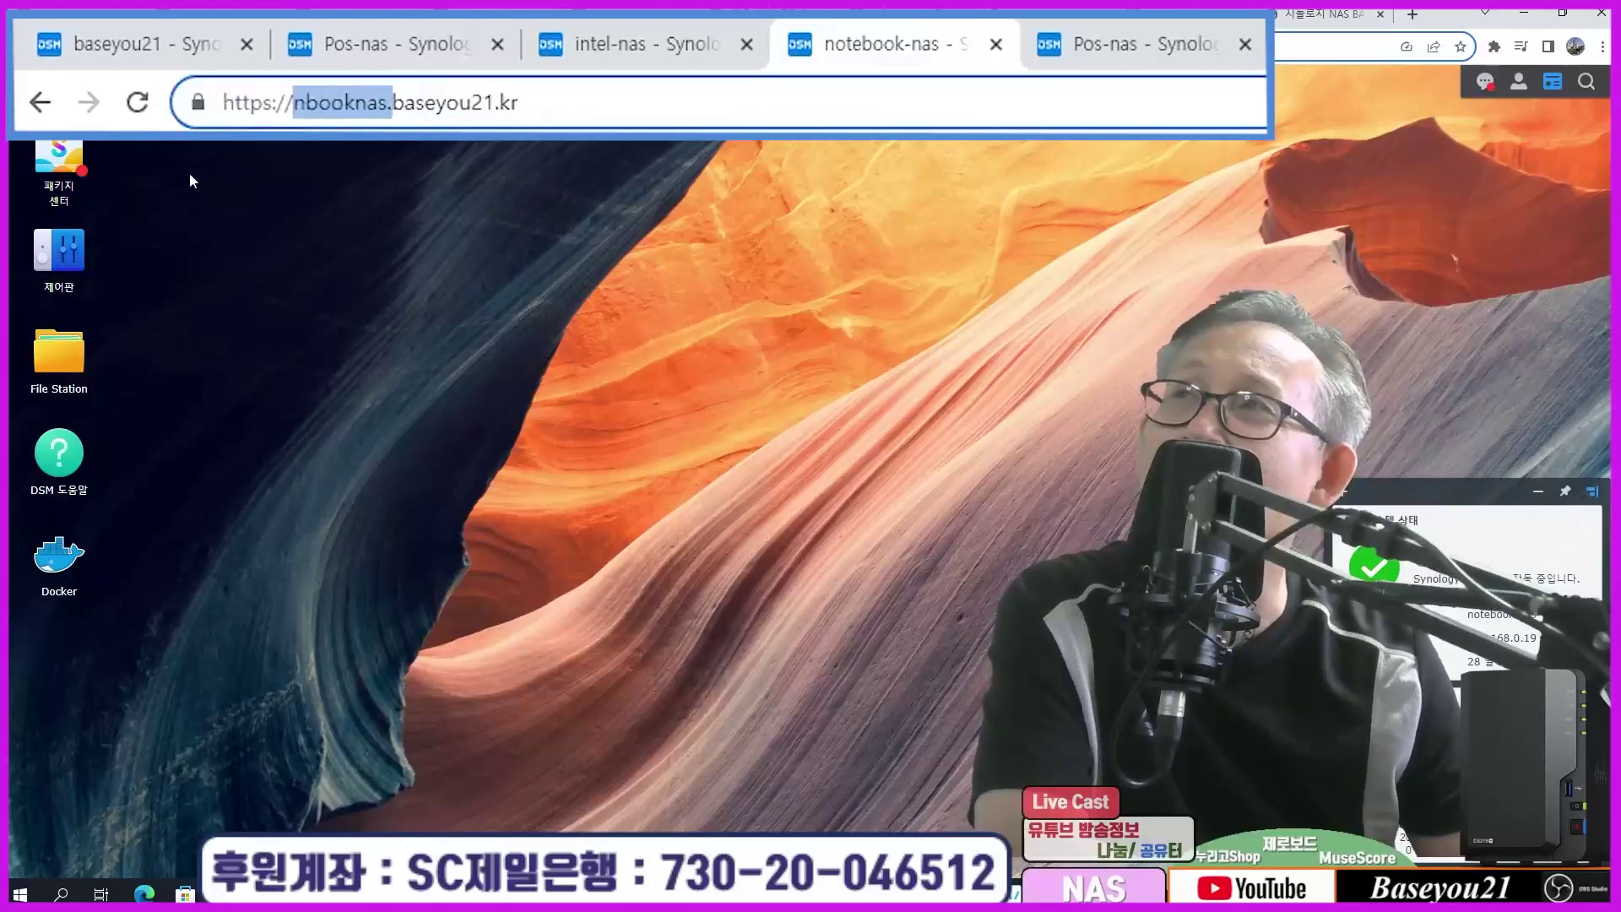
{"action": "left_click", "coordinate": [268, 193]}
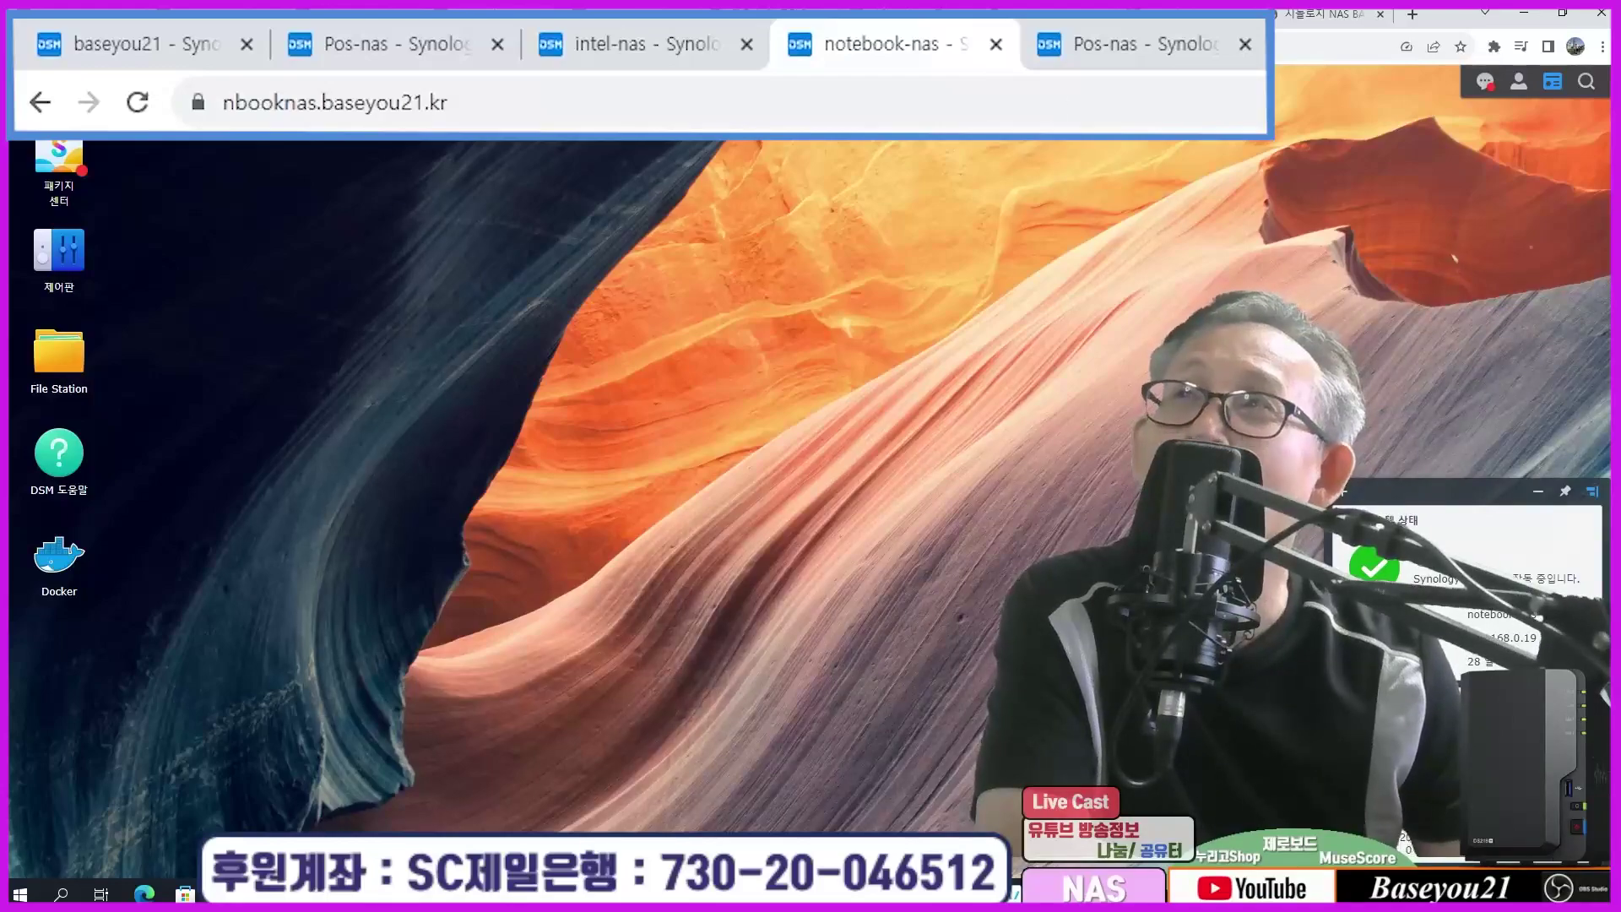
{"action": "left_click", "coordinate": [1131, 44]}
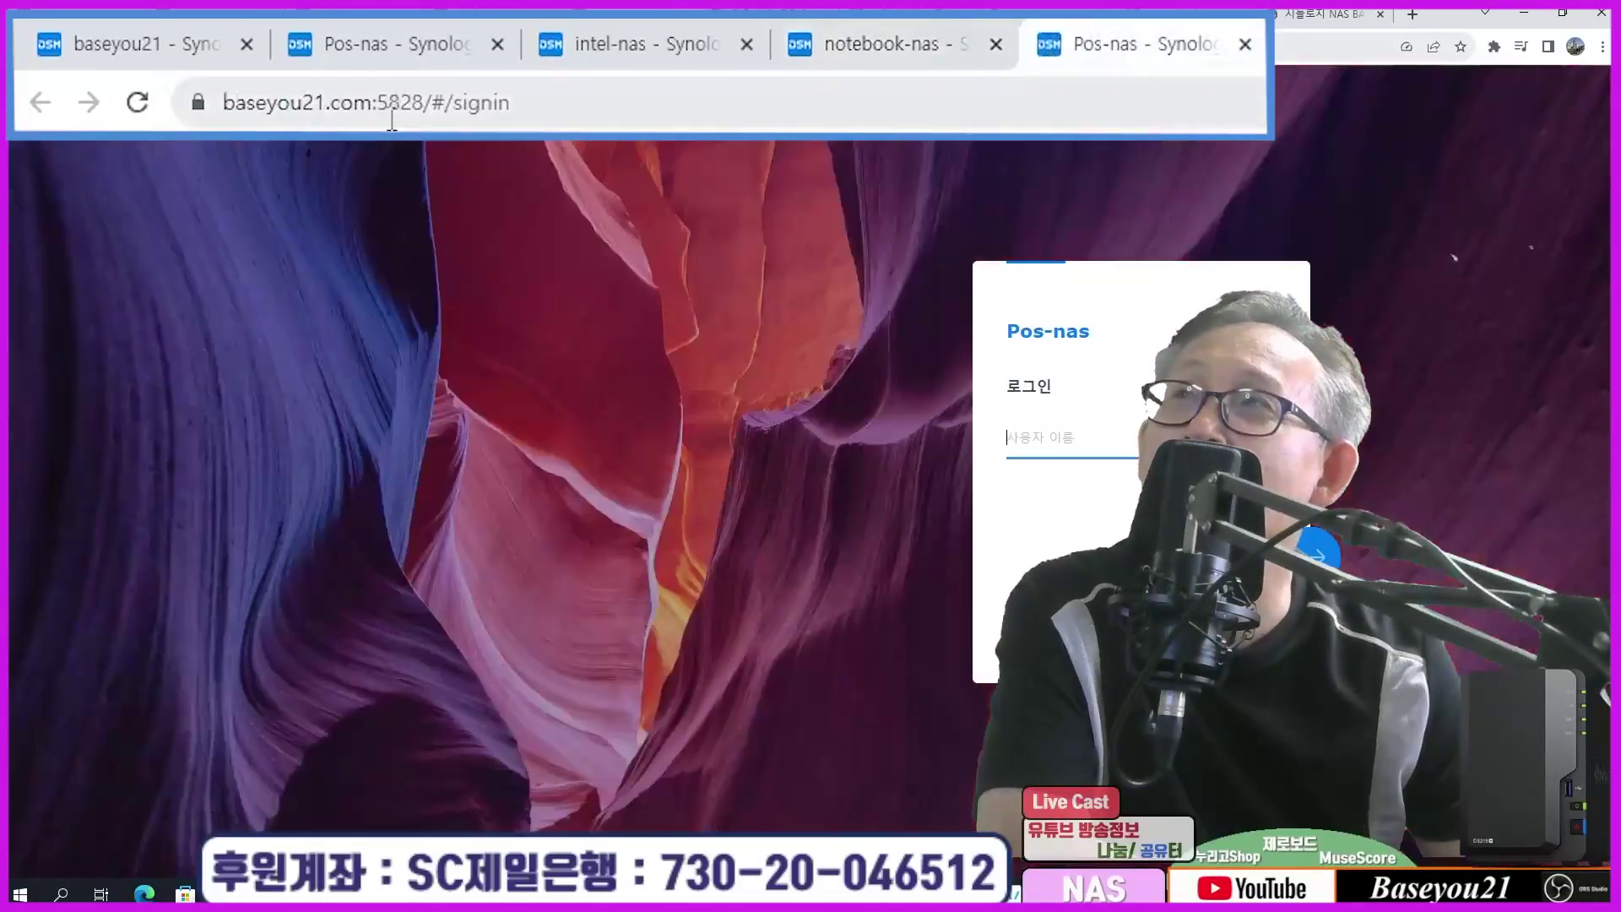
{"action": "left_click", "coordinate": [391, 118]}
{"action": "left_click", "coordinate": [452, 100]}
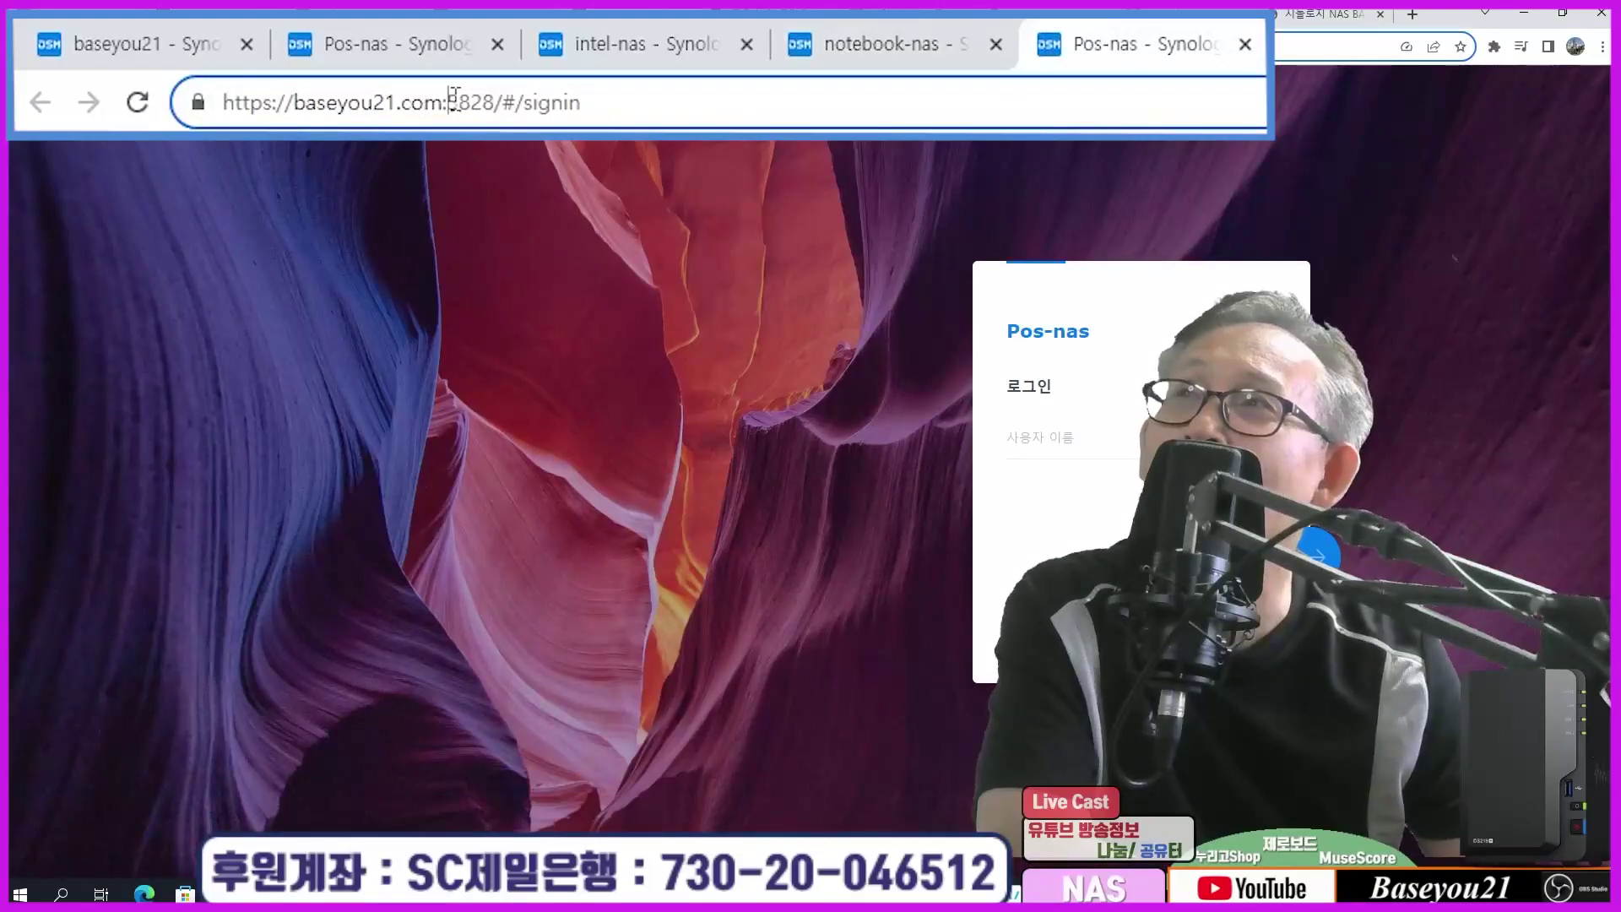
{"action": "left_click_drag", "start_coordinate": [454, 98], "coordinate": [662, 113]}
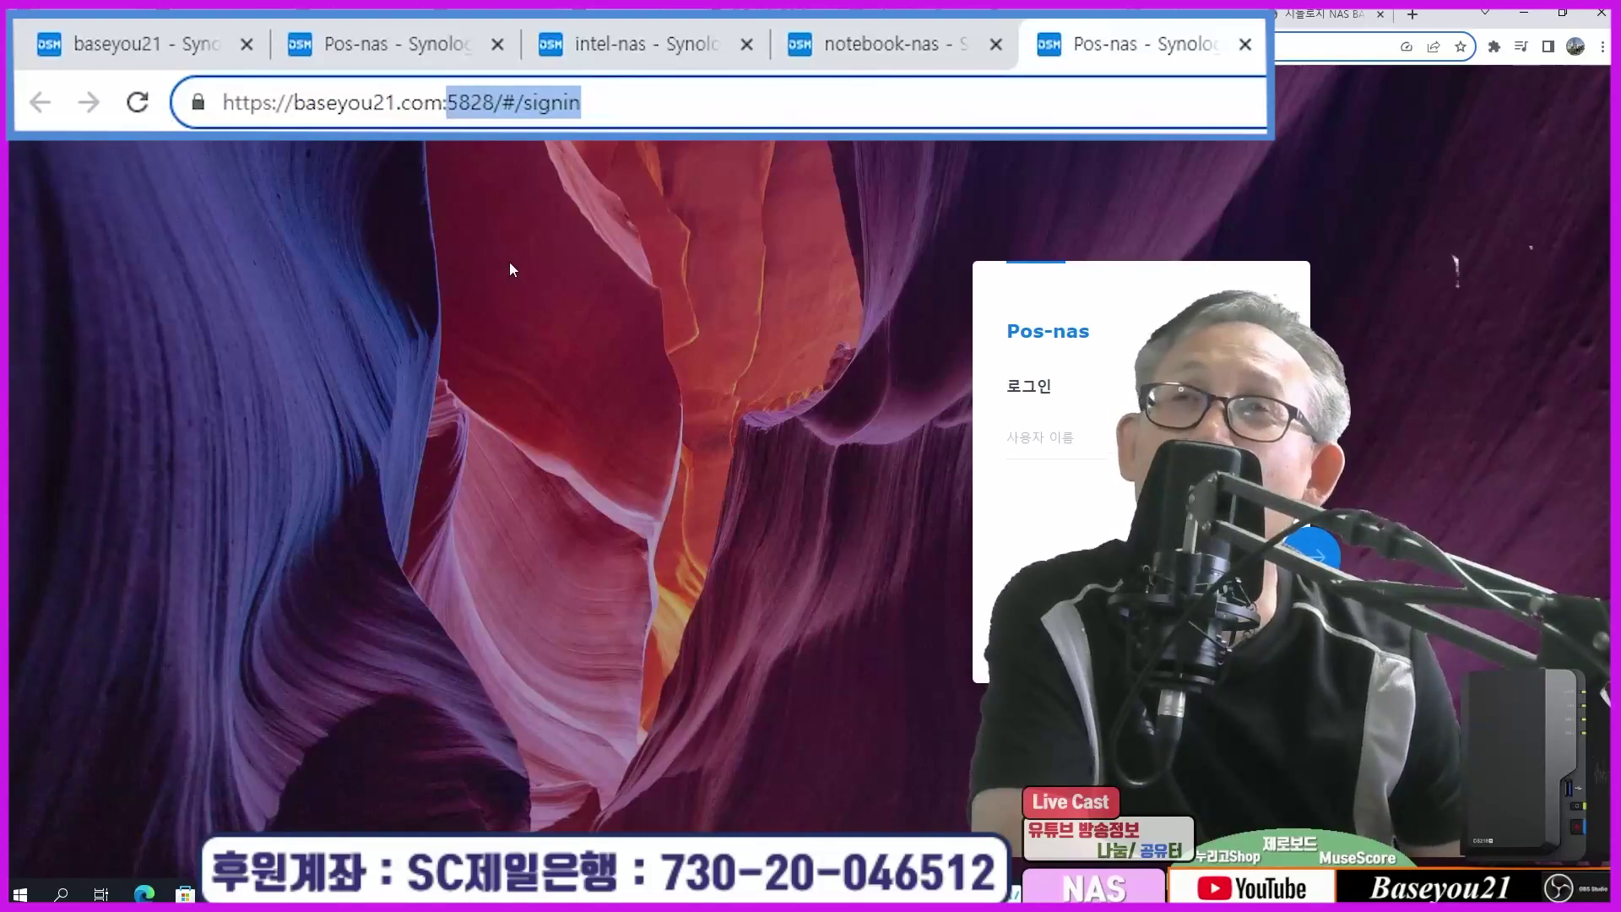
{"action": "left_click", "coordinate": [589, 302]}
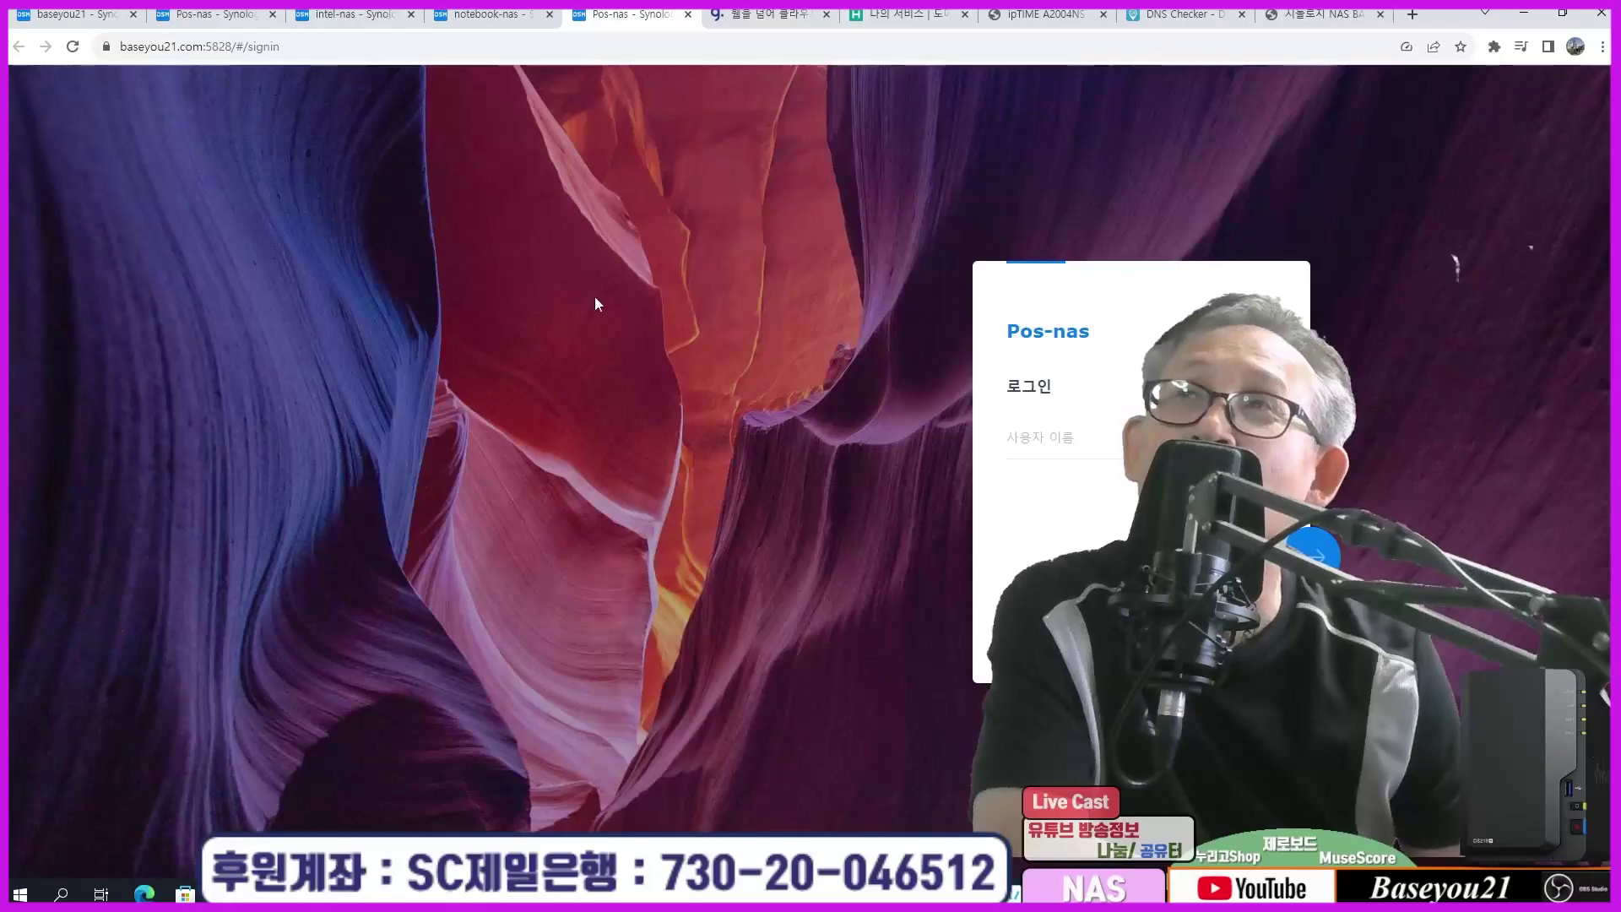
Step: Compare the hosting.kr domain list with Gabia's DNS list of five domains
{"action": "left_click", "coordinate": [760, 15]}
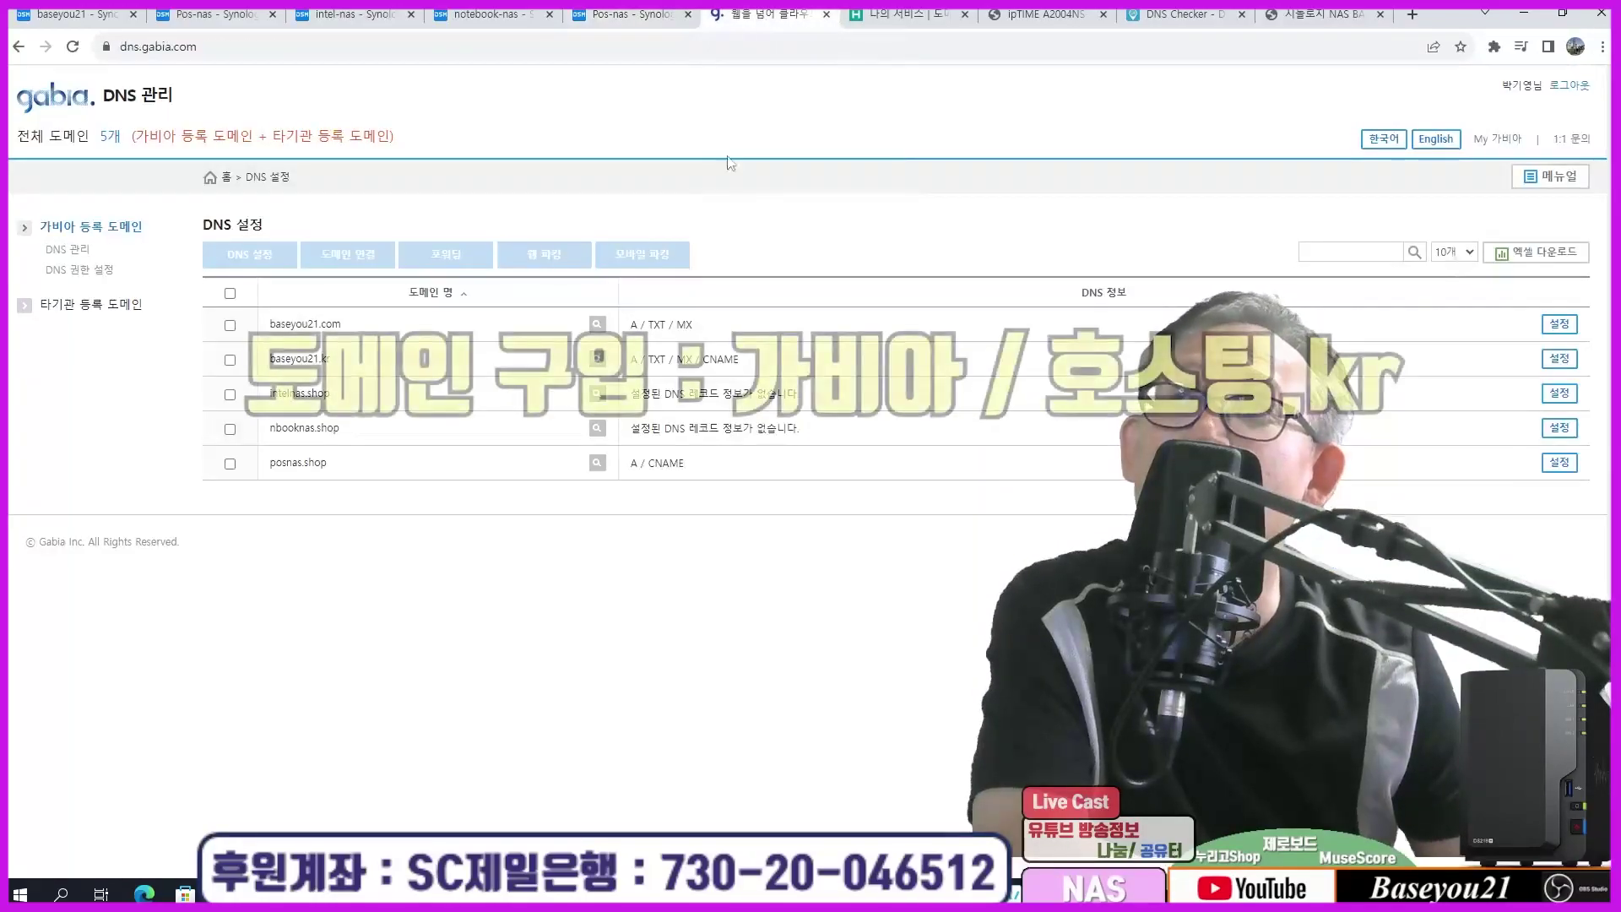
{"action": "left_click", "coordinate": [899, 14]}
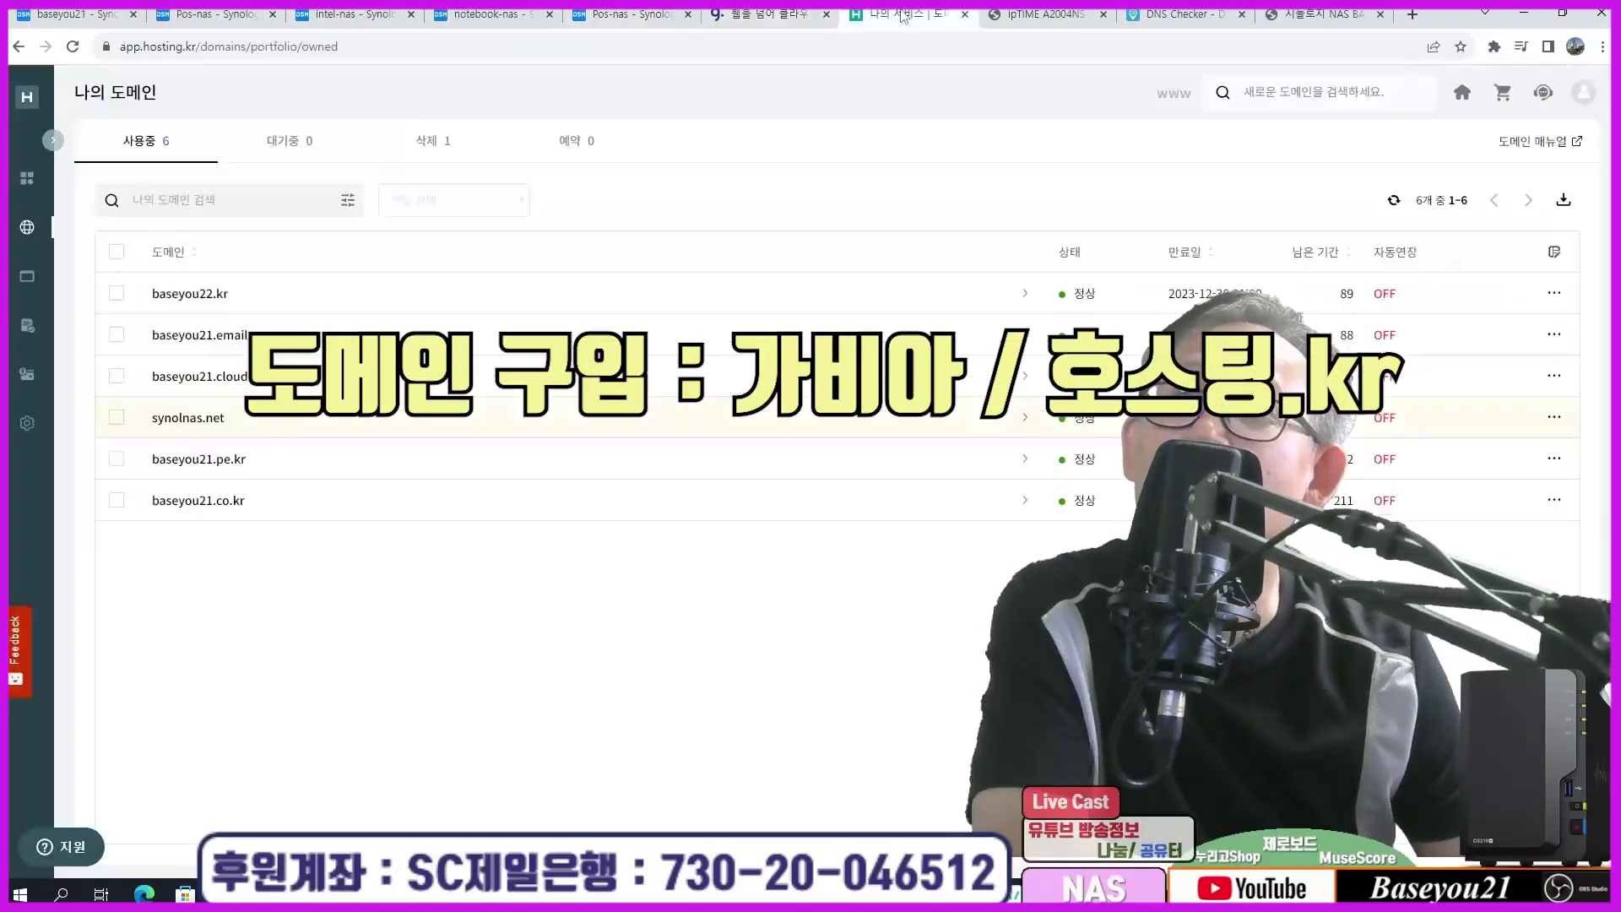
{"action": "left_click", "coordinate": [770, 15]}
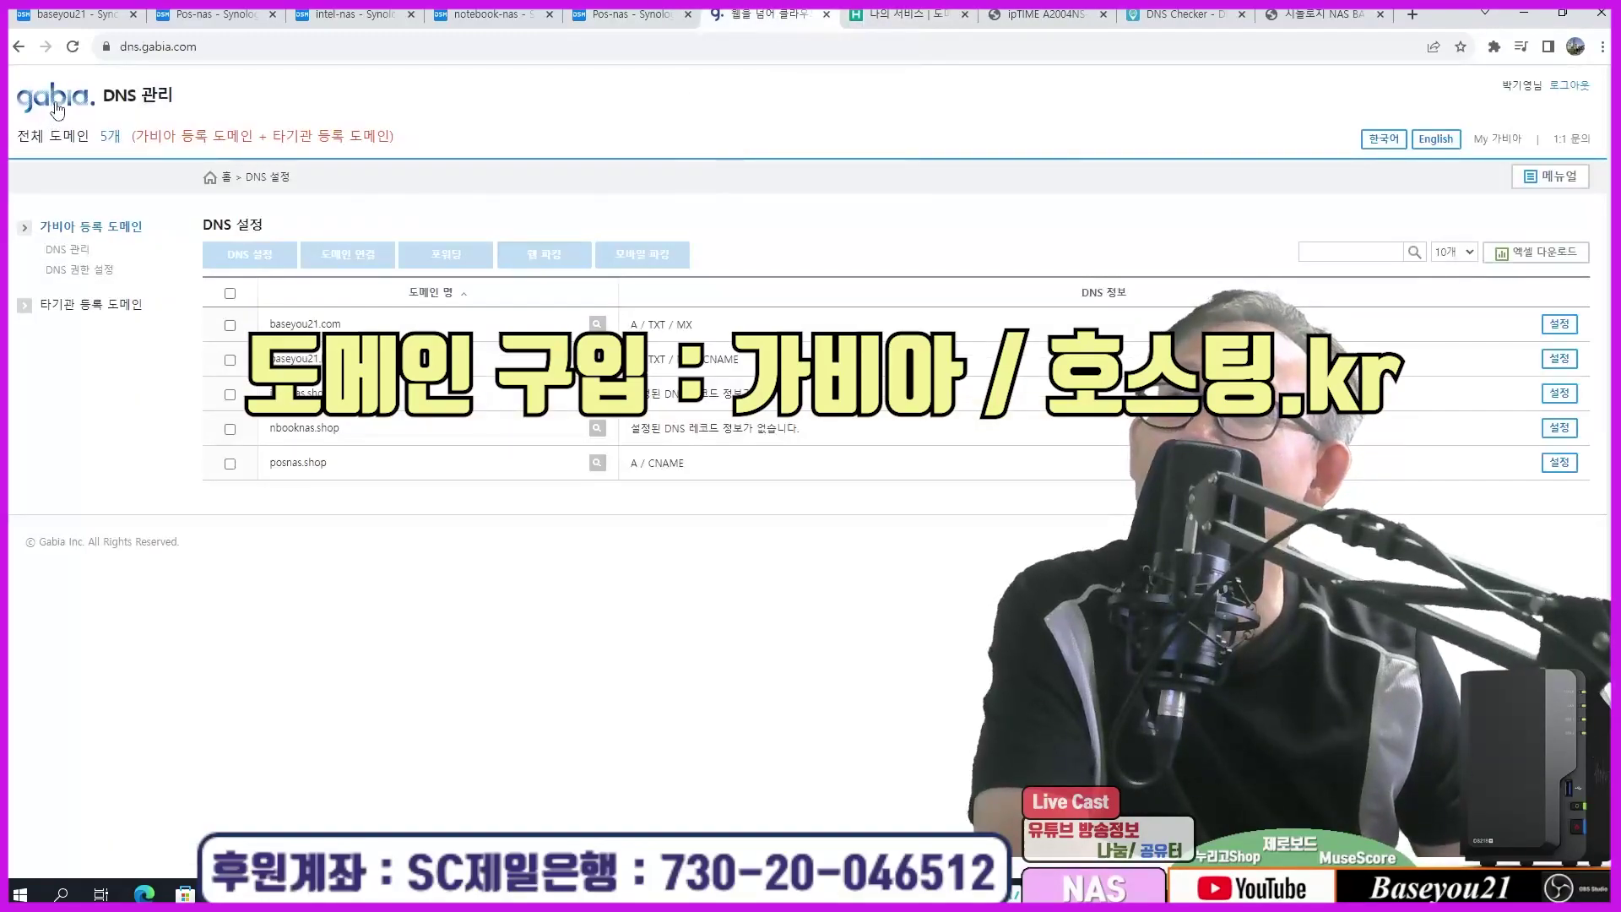
{"action": "left_click", "coordinate": [912, 15]}
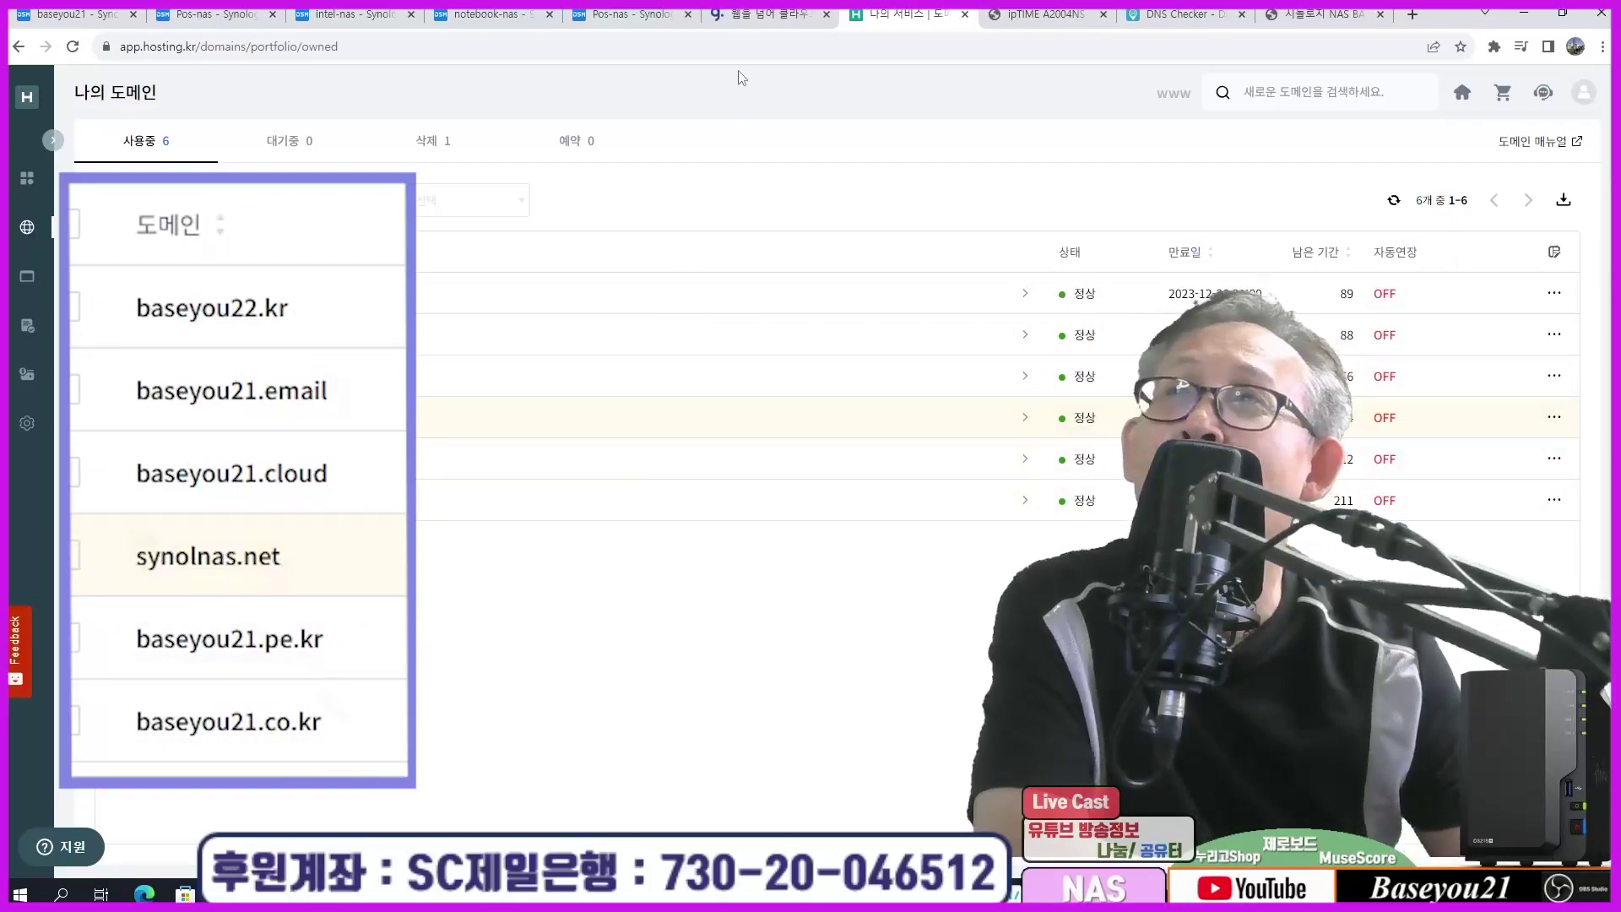
{"action": "left_click", "coordinate": [755, 14]}
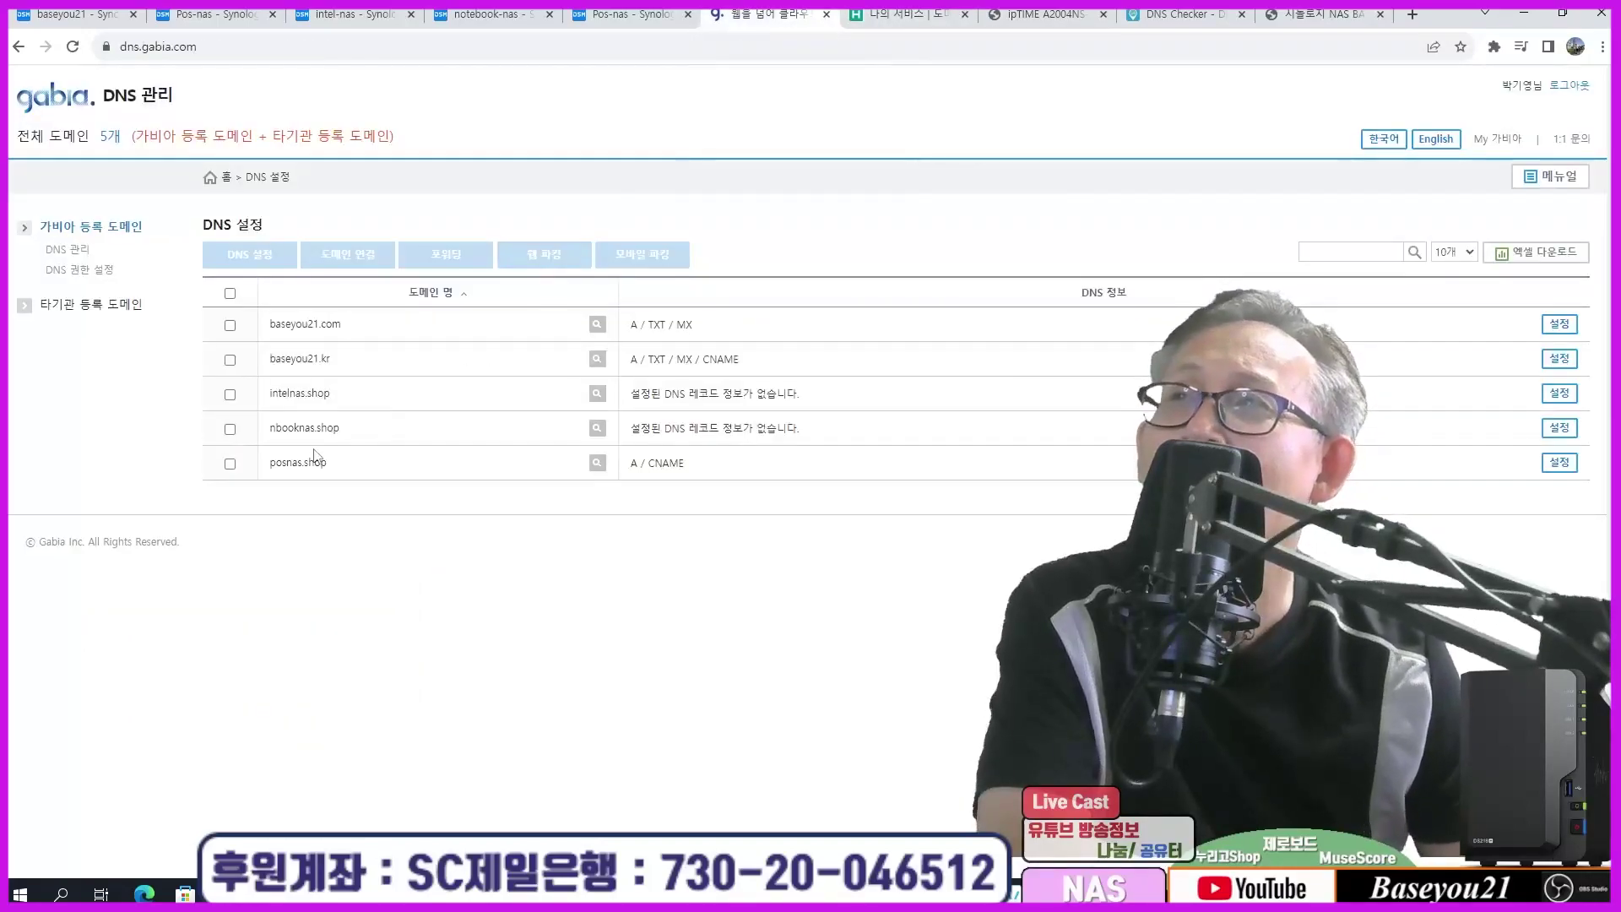
Step: Tick the intelnas.shop, nbooknas.shop and posnas.shop domains in the DNS list
{"action": "left_click", "coordinate": [229, 394]}
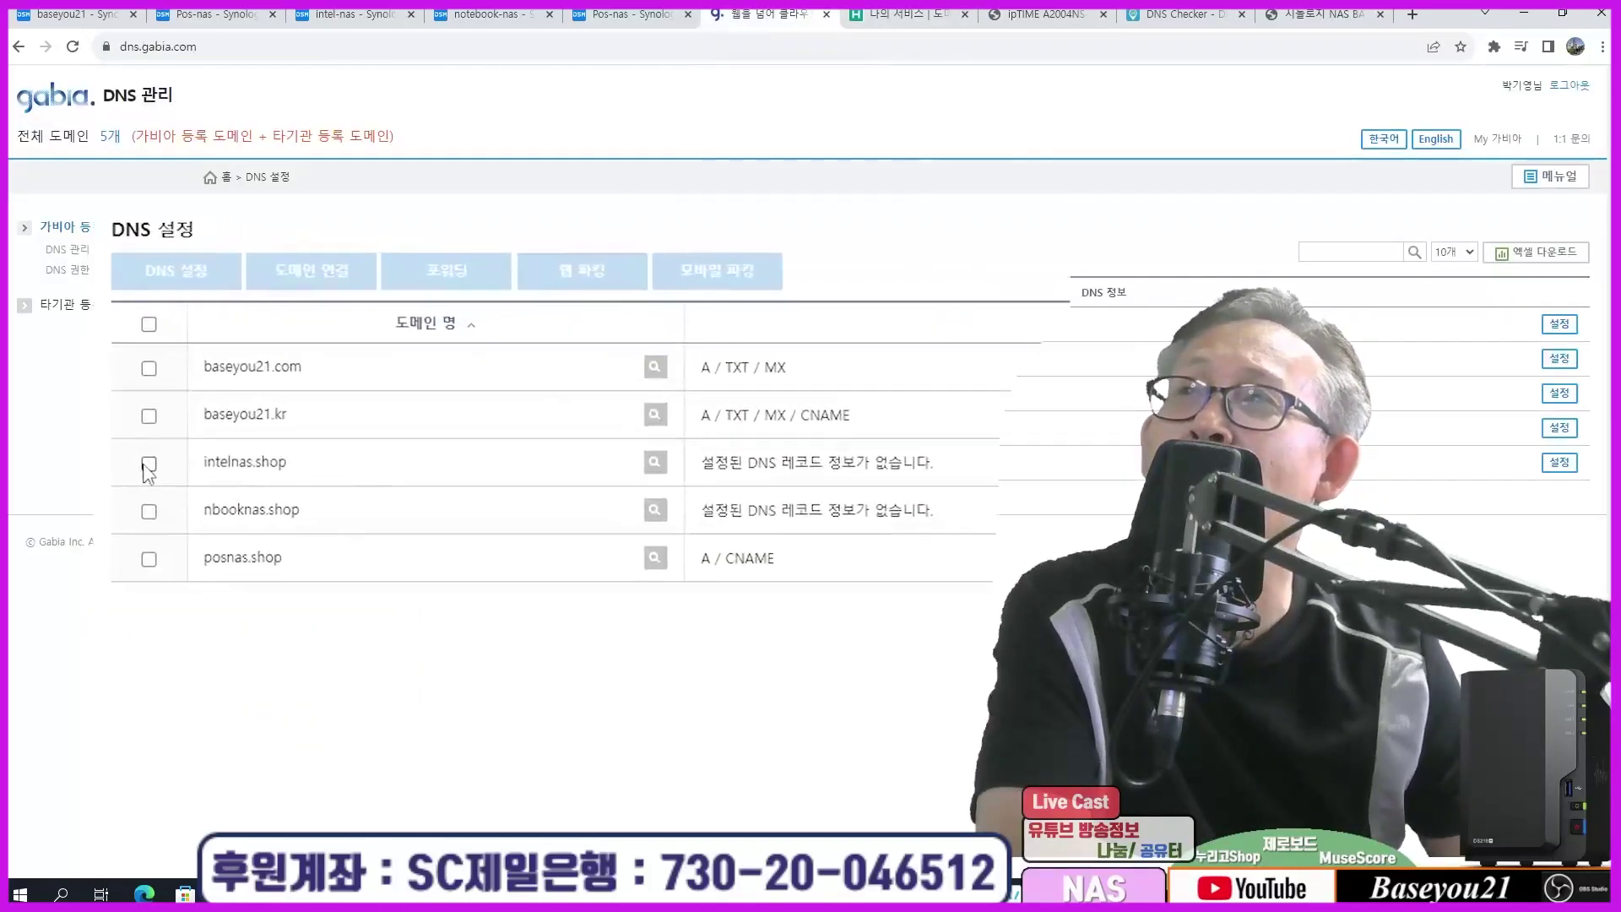
{"action": "left_click", "coordinate": [90, 571]}
{"action": "left_click", "coordinate": [90, 627]}
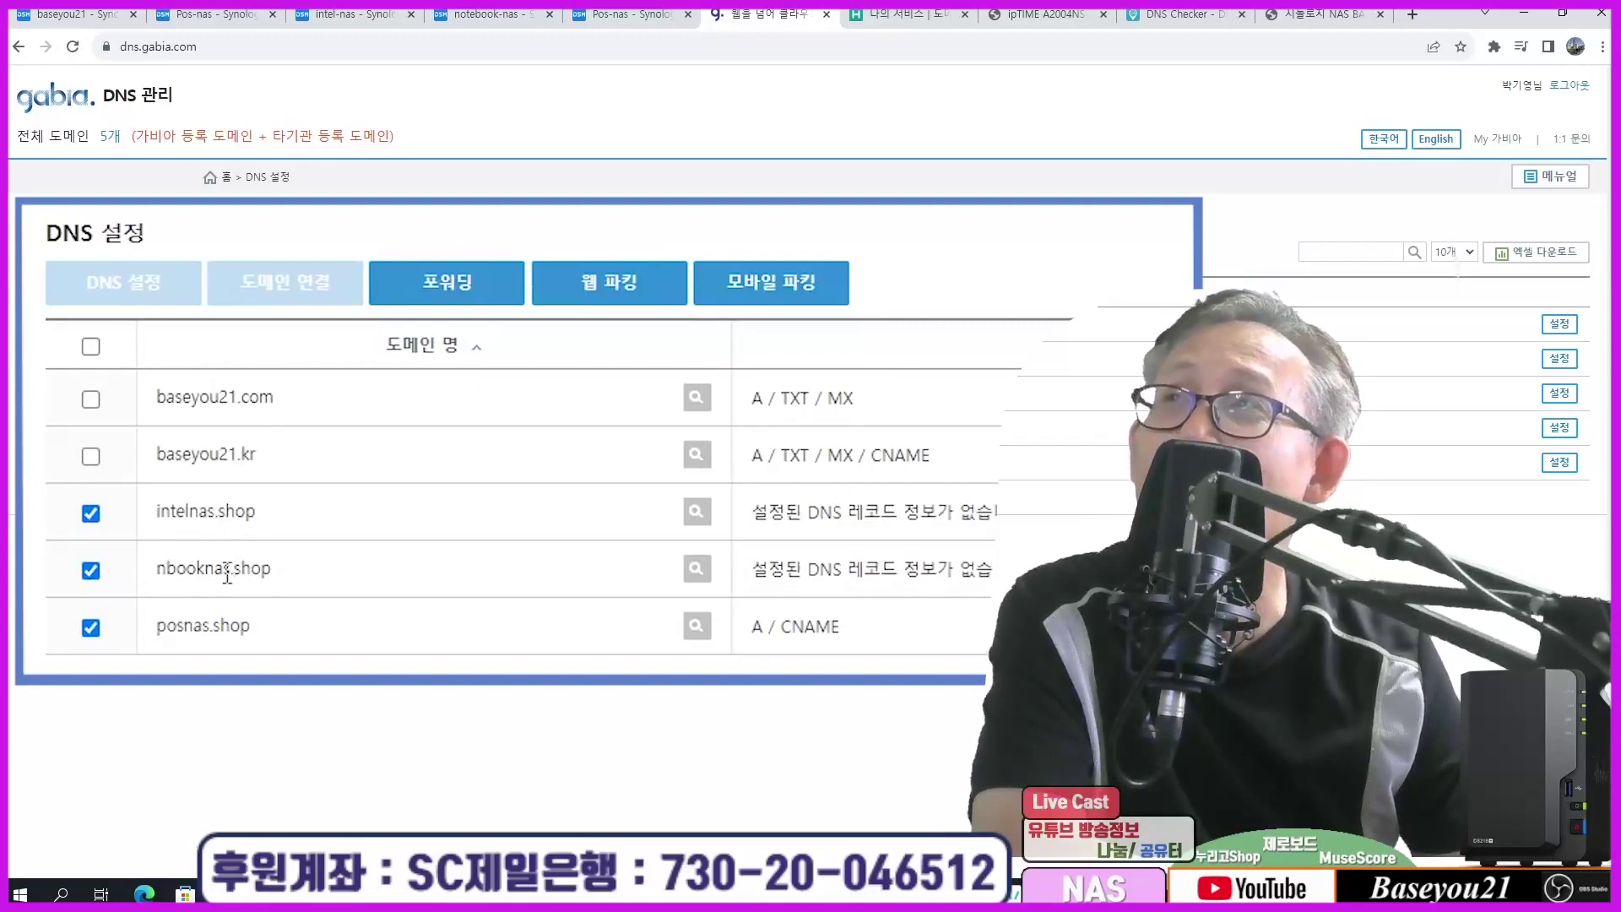
Step: Go to gabia.com by removing the dns. prefix from the address
{"action": "left_click", "coordinate": [150, 48]}
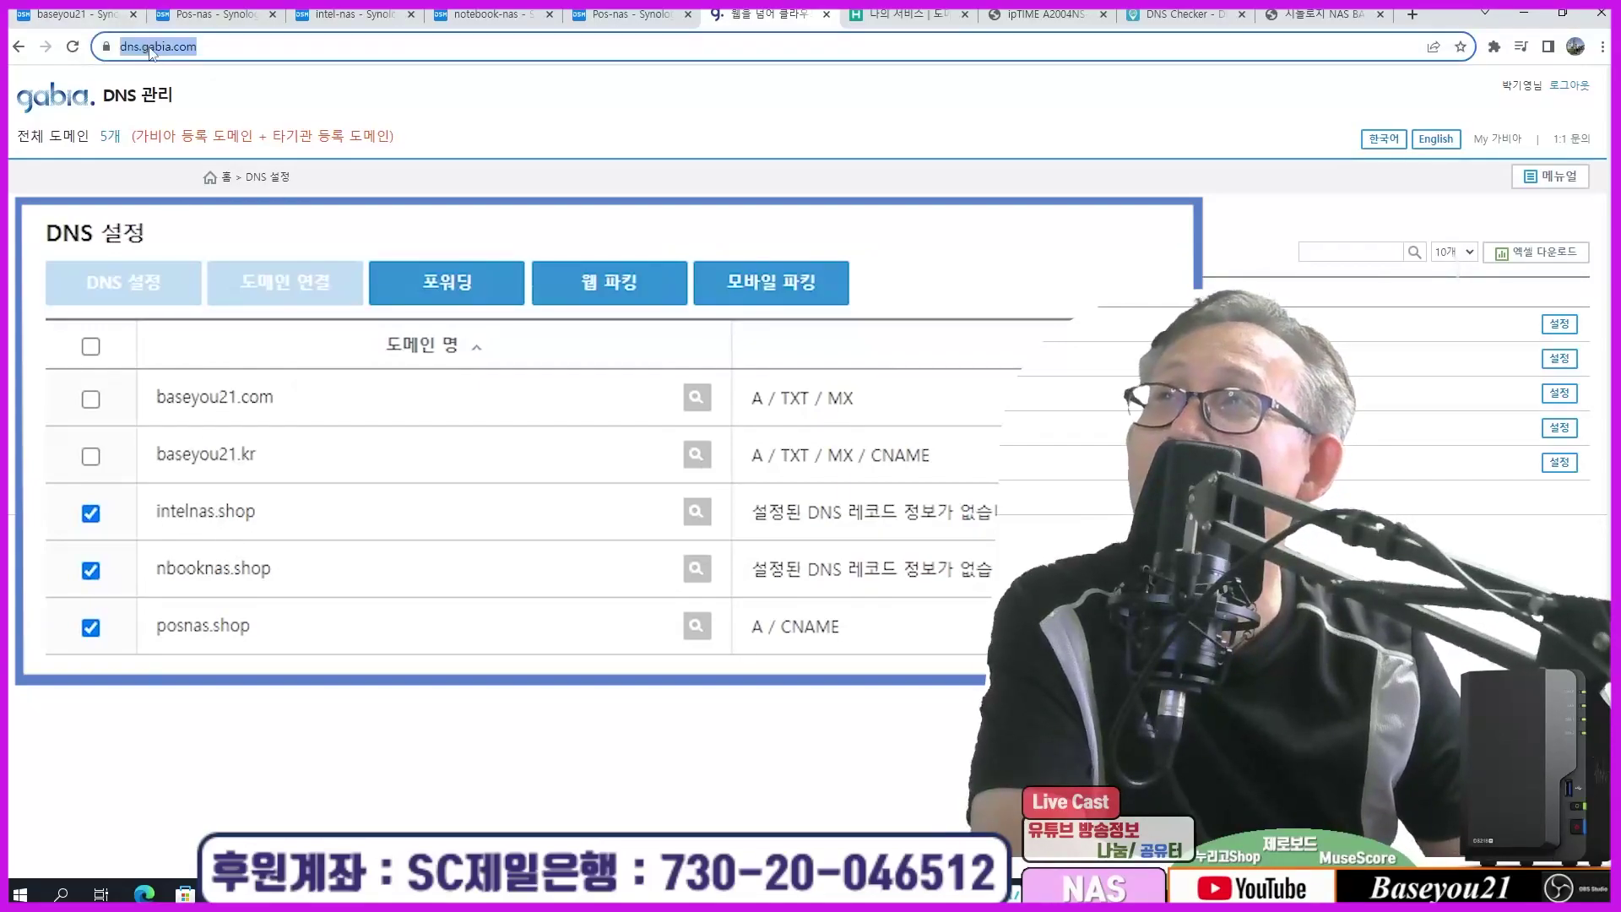
{"action": "left_click", "coordinate": [151, 48]}
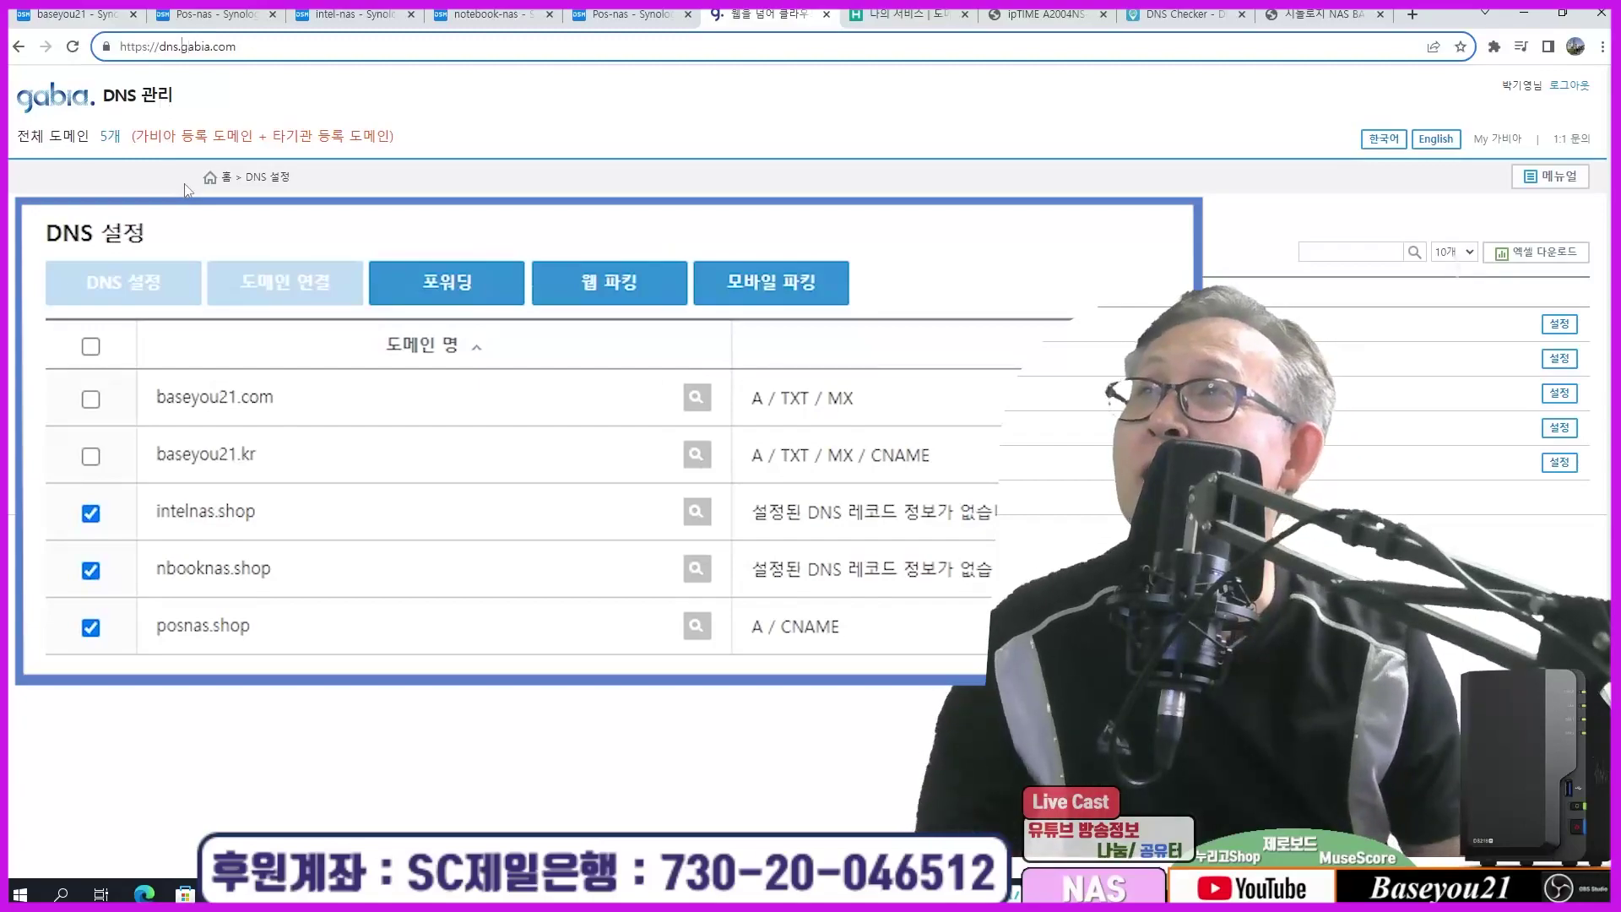
{"action": "key", "text": "ctrl+shift+Left"}
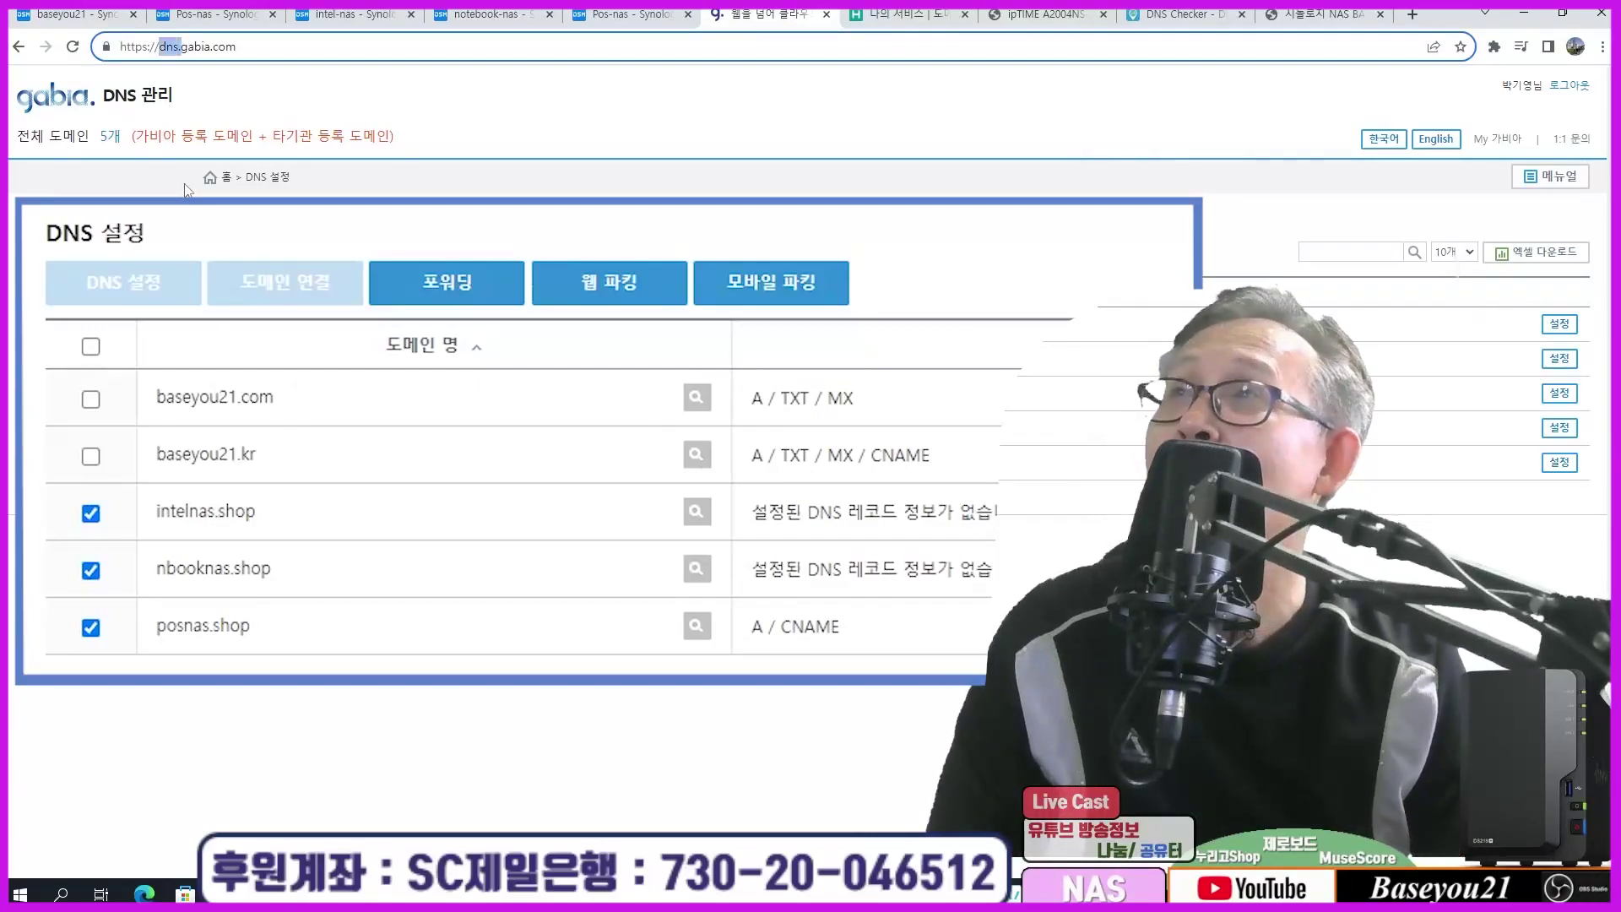
{"action": "key", "text": "BackSpace"}
{"action": "key", "text": "Return"}
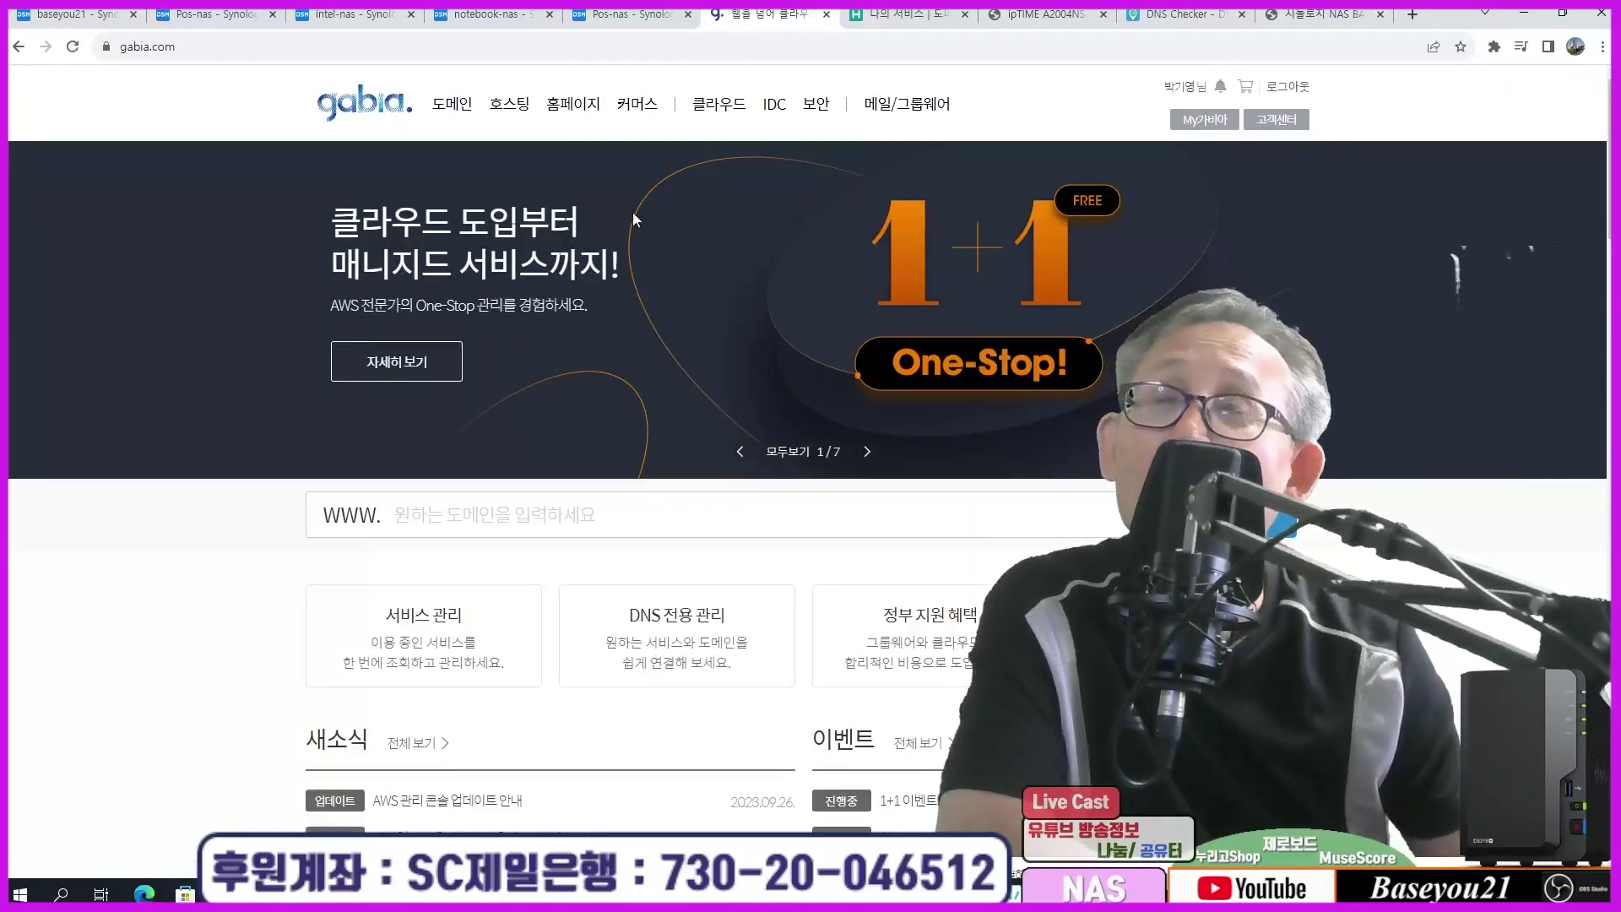
Step: Search Gabia domain availability for intelnas
{"action": "left_click", "coordinate": [443, 516]}
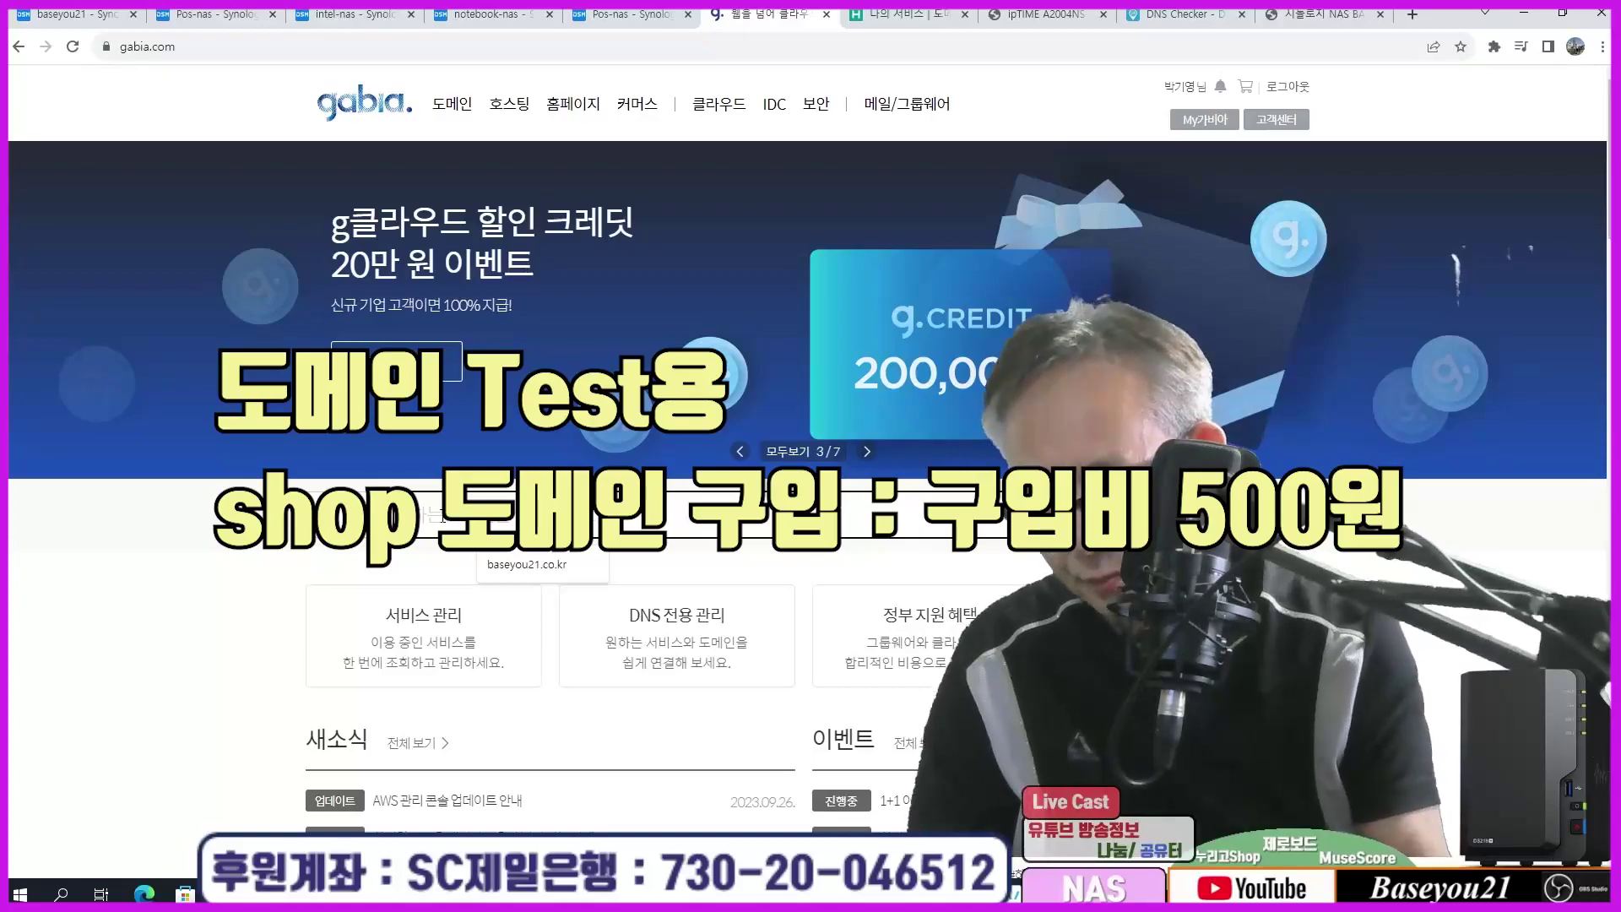
{"action": "type", "text": "lnas"}
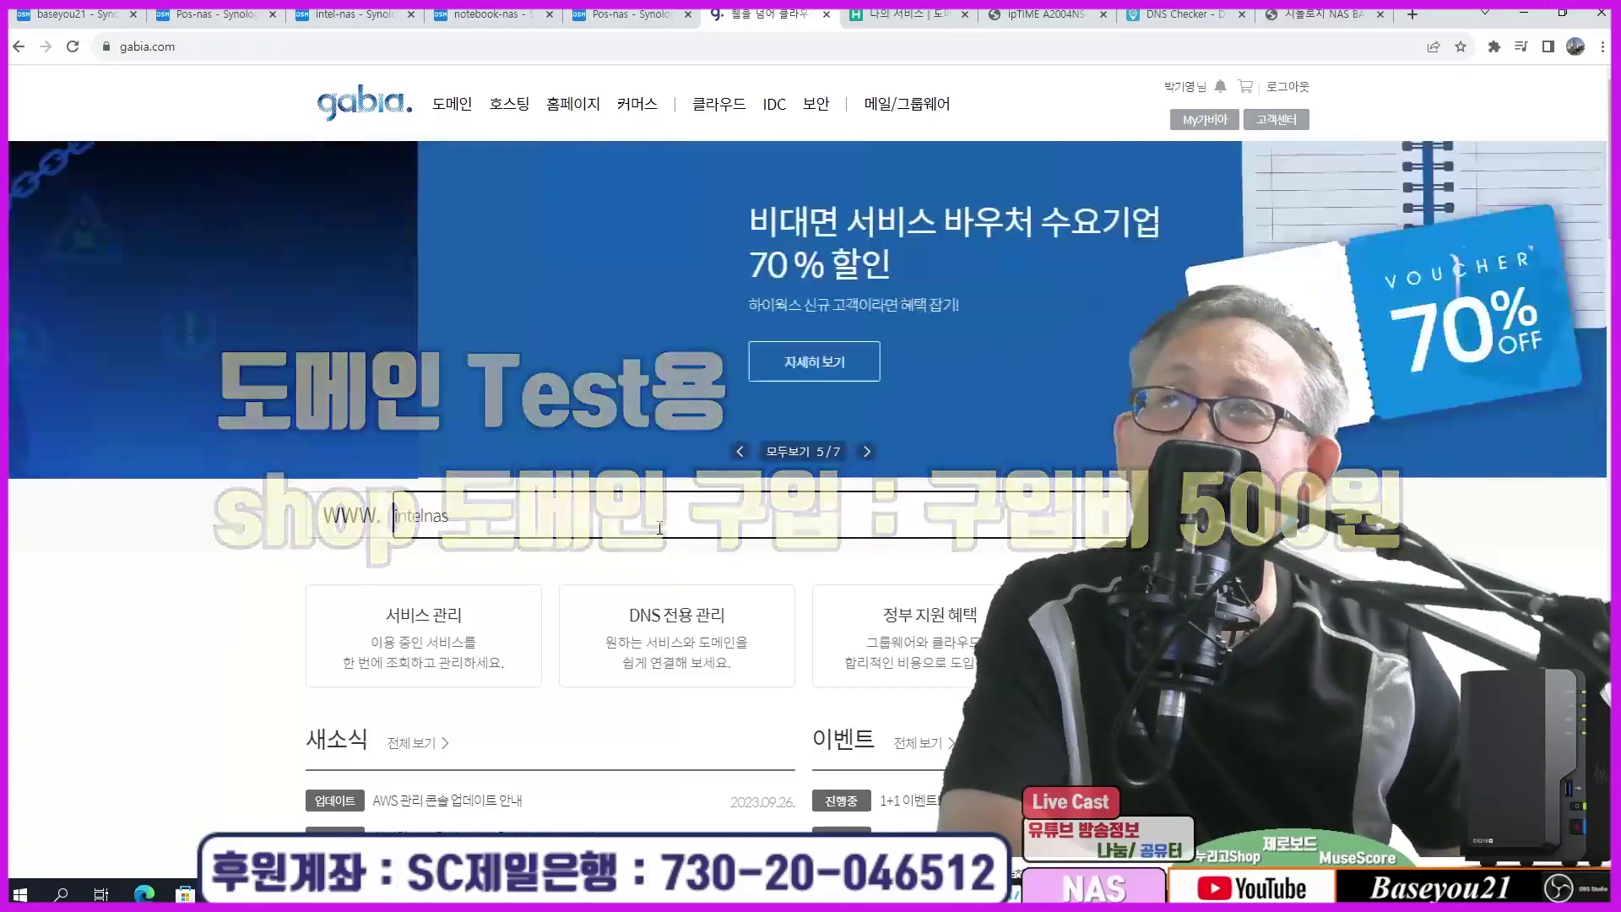
{"action": "key", "text": "Return"}
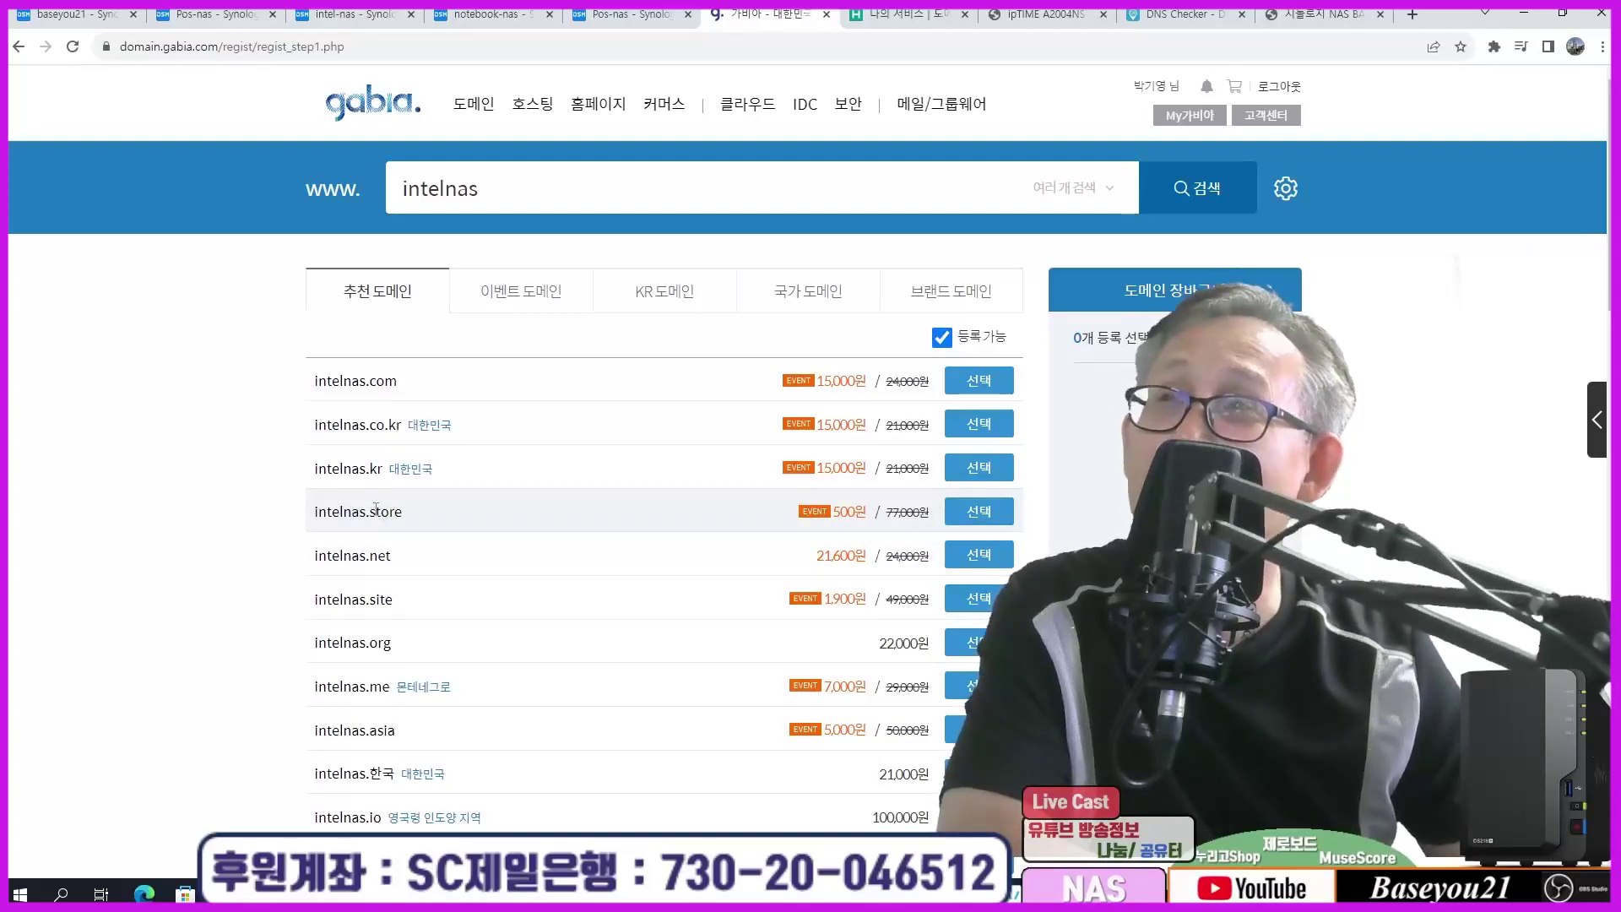
Step: Search testnas.shop, shown available for 500원, briefly checking the router's IP list
{"action": "left_click_drag", "start_coordinate": [423, 183], "coordinate": [353, 197]}
{"action": "key", "text": "alt+Left"}
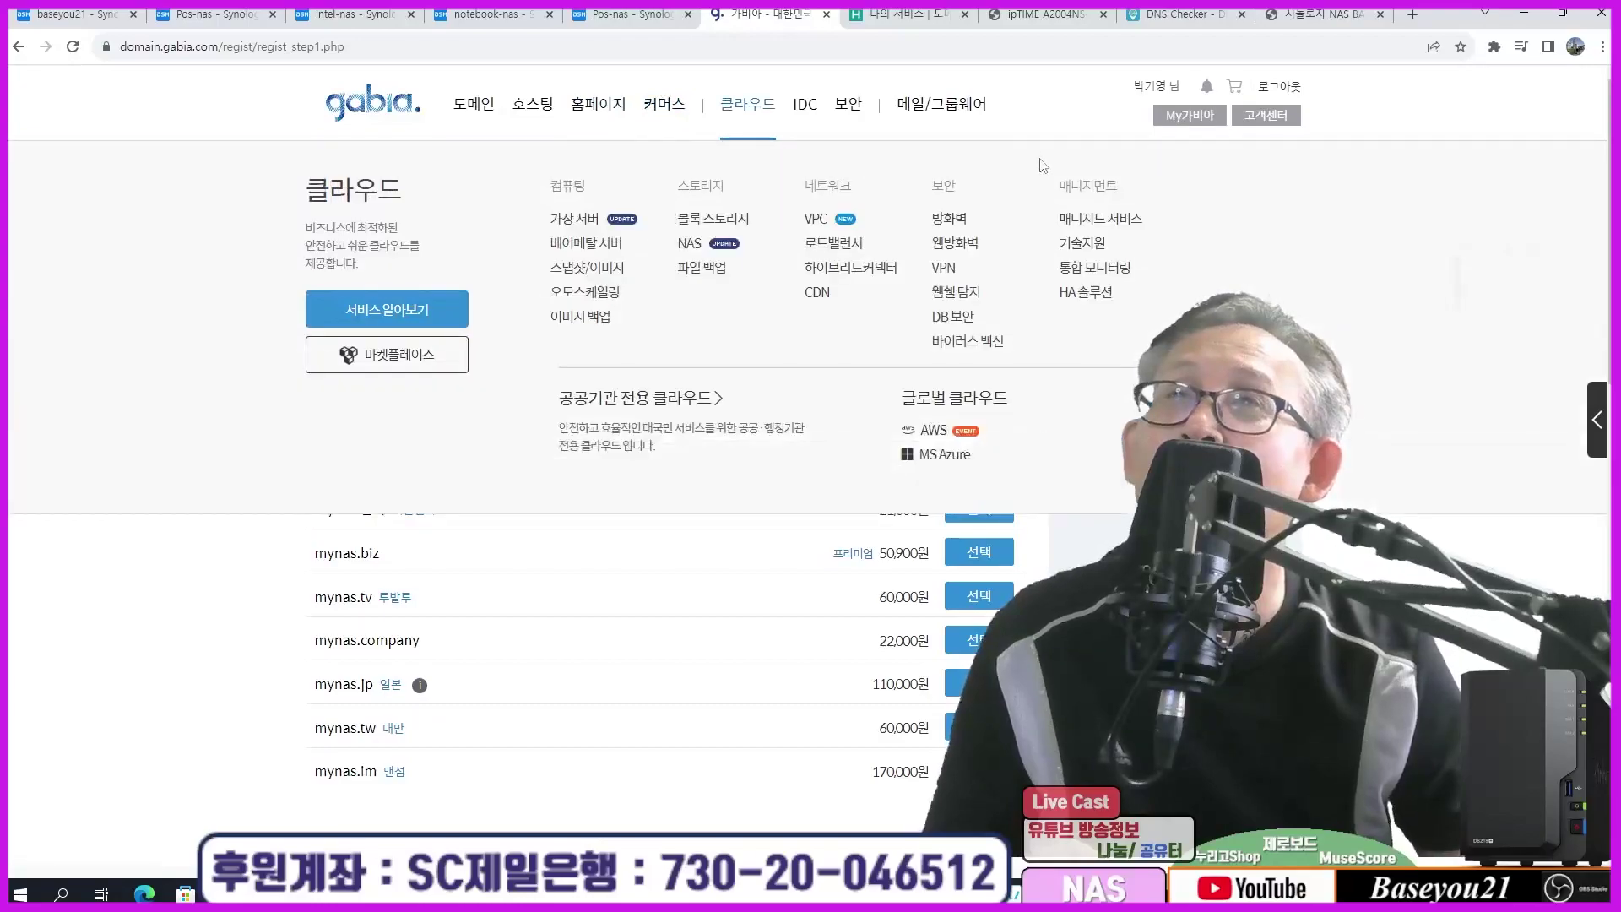
{"action": "left_click", "coordinate": [1200, 187]}
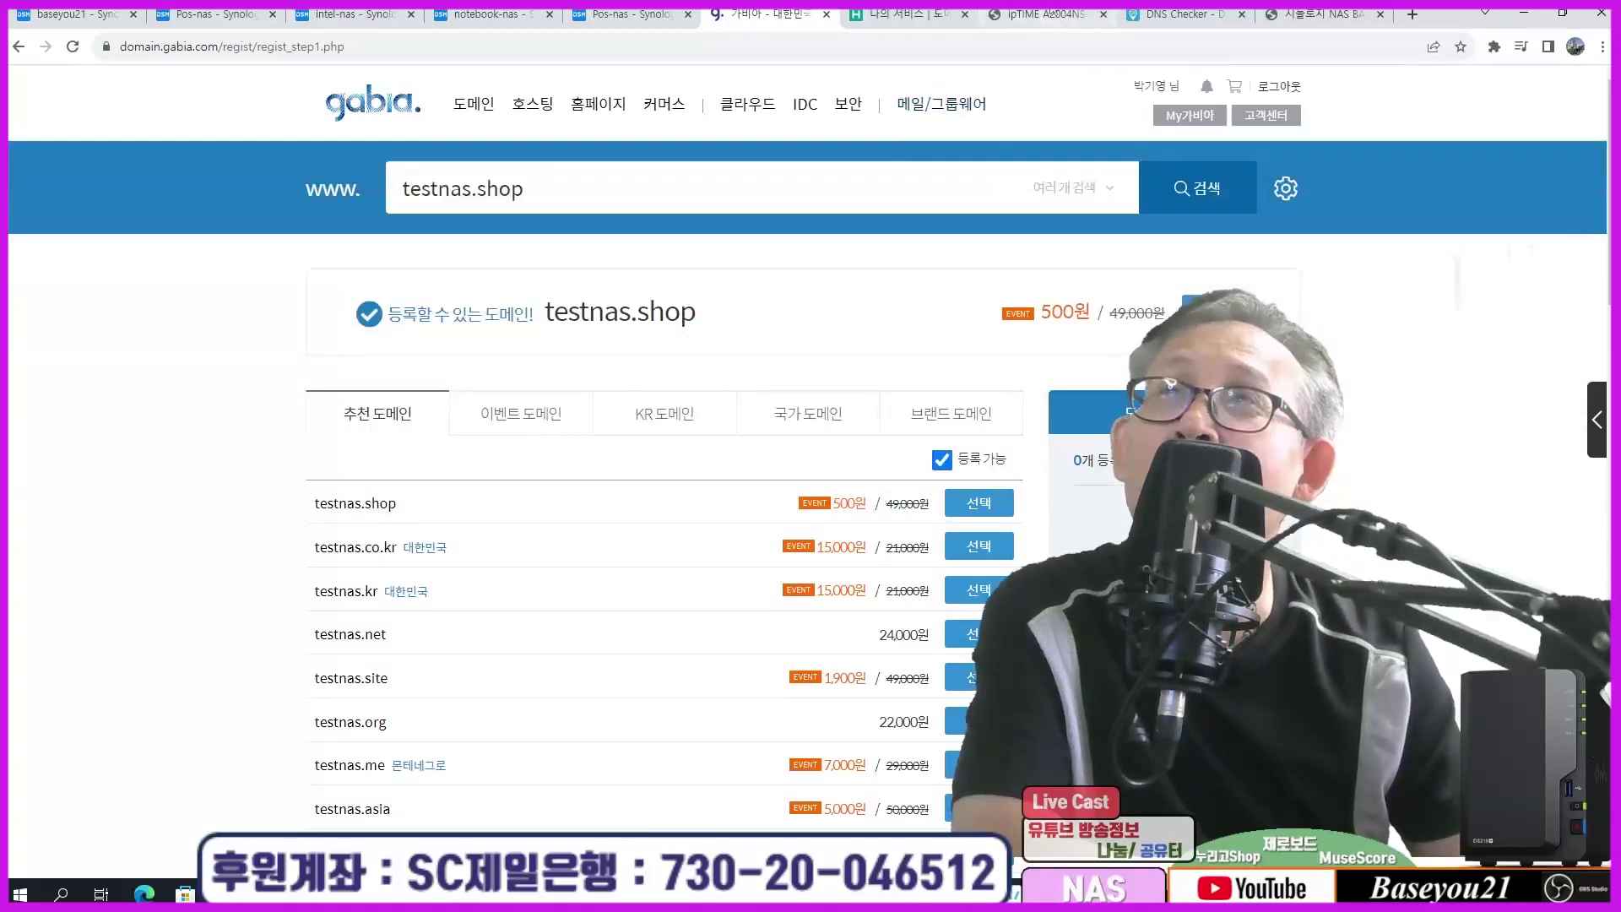
{"action": "left_click", "coordinate": [1048, 16]}
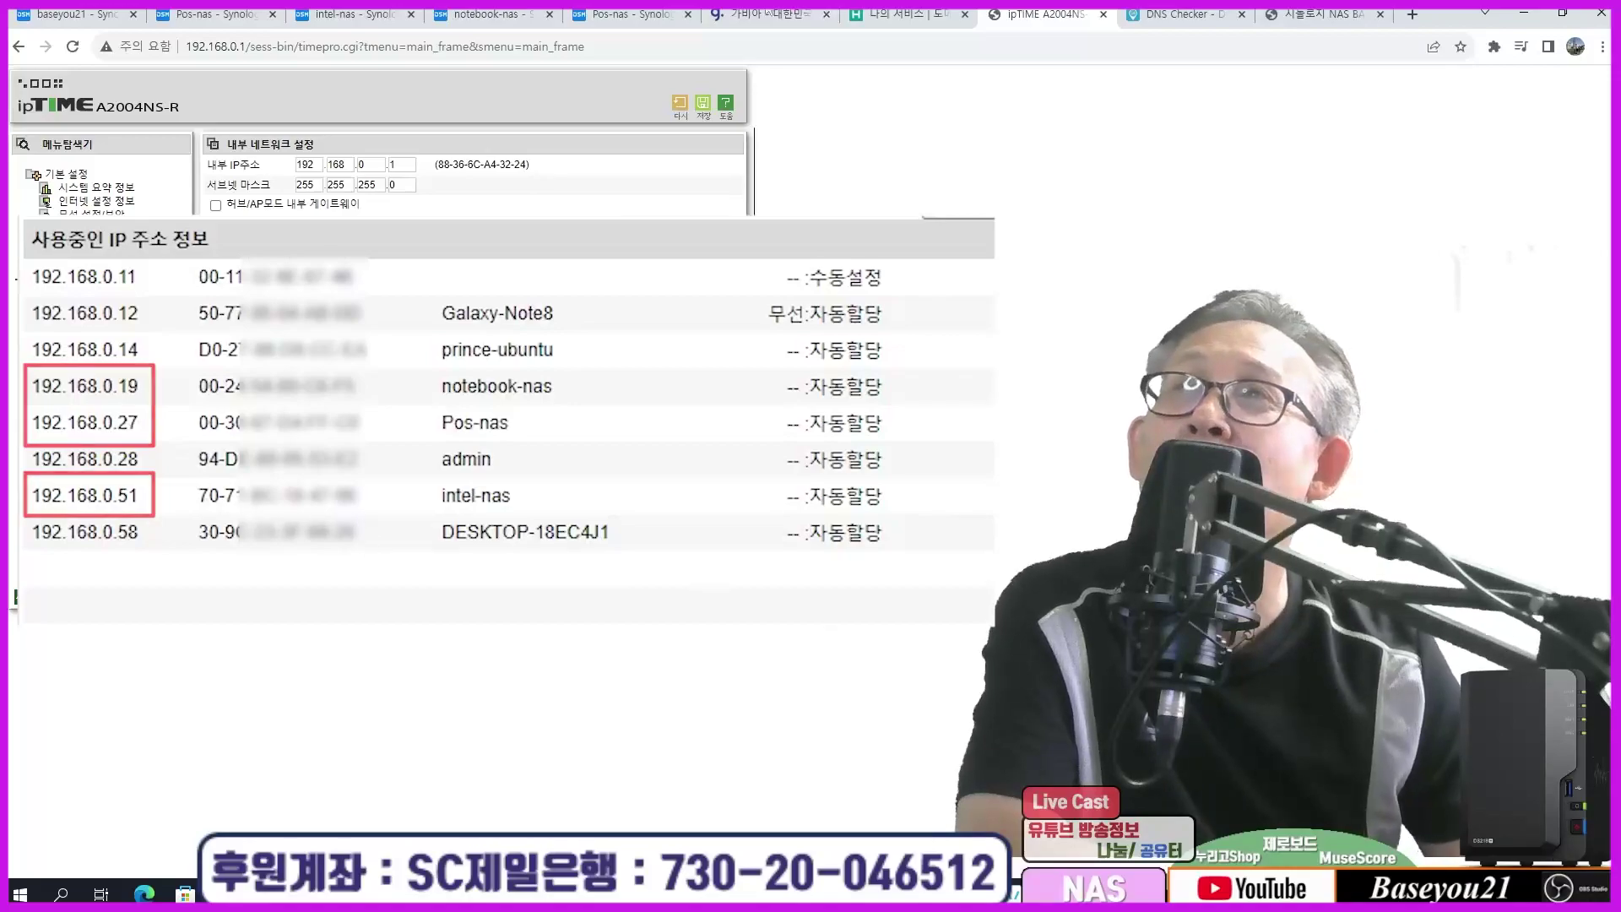
{"action": "left_click", "coordinate": [764, 14]}
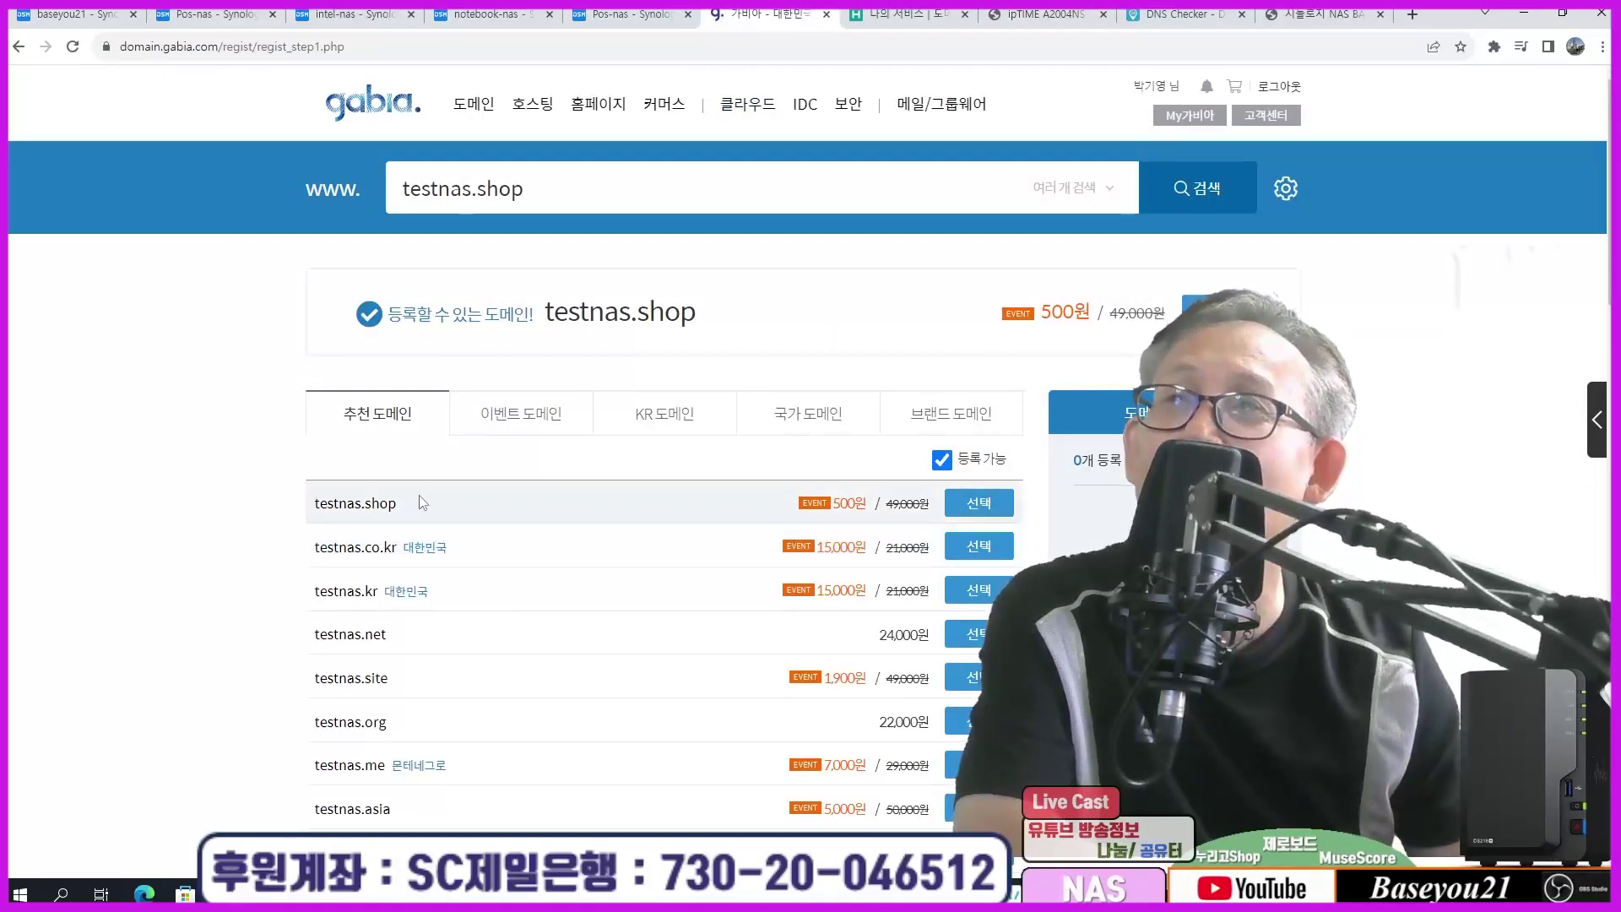
Step: Select testnas.shop for registration with a 1년 period and agree to all terms
{"action": "left_click", "coordinate": [973, 505]}
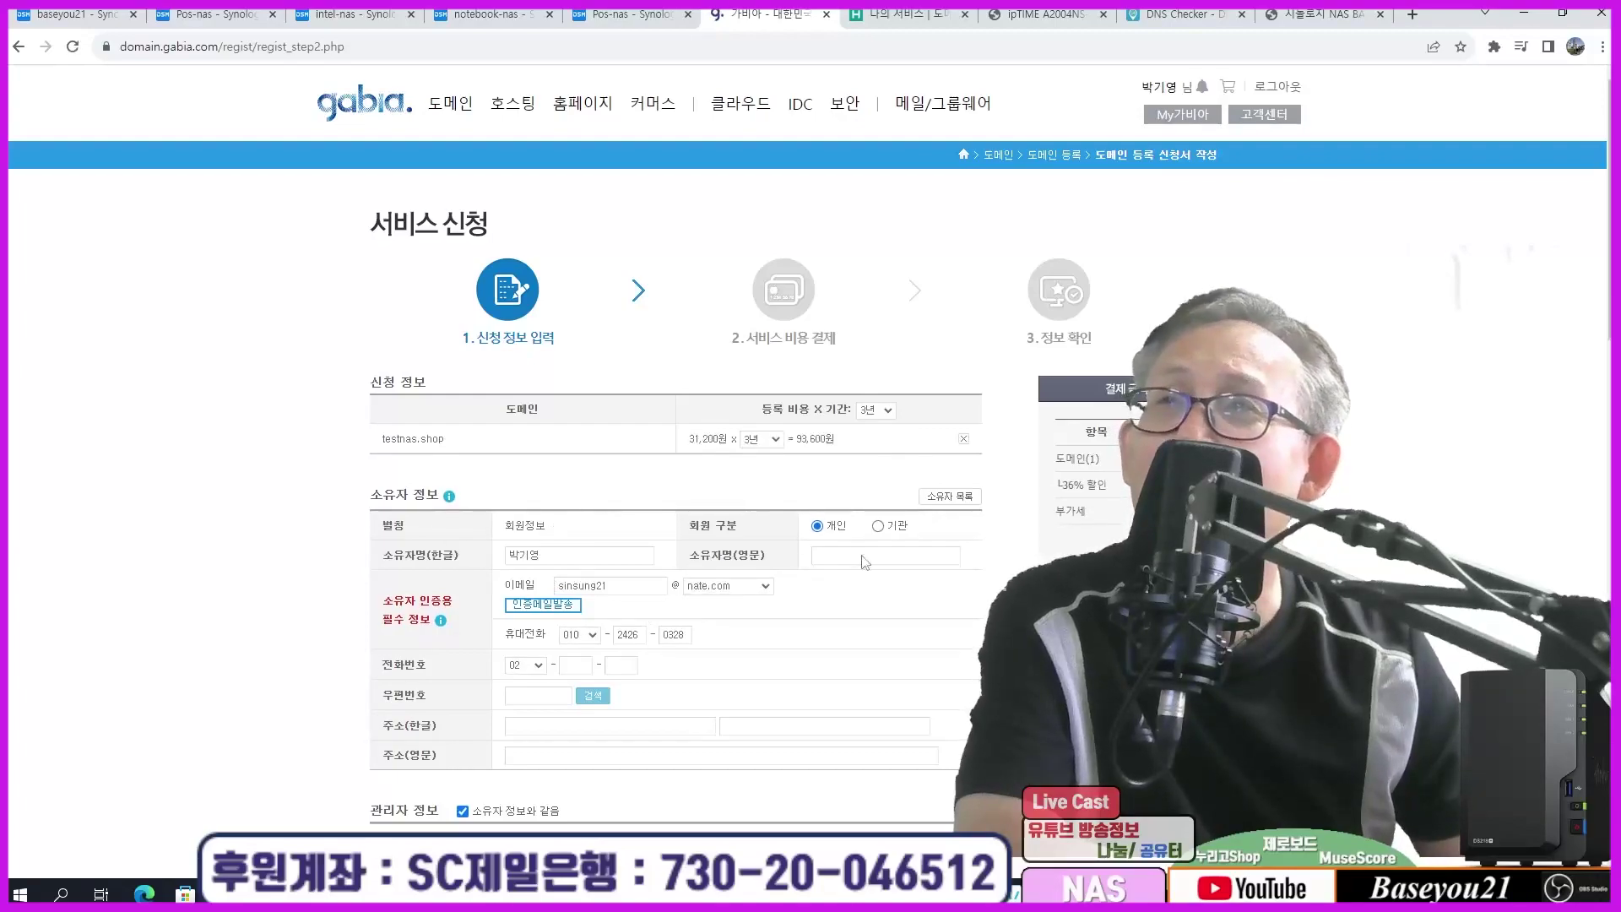
{"action": "left_click", "coordinate": [772, 439]}
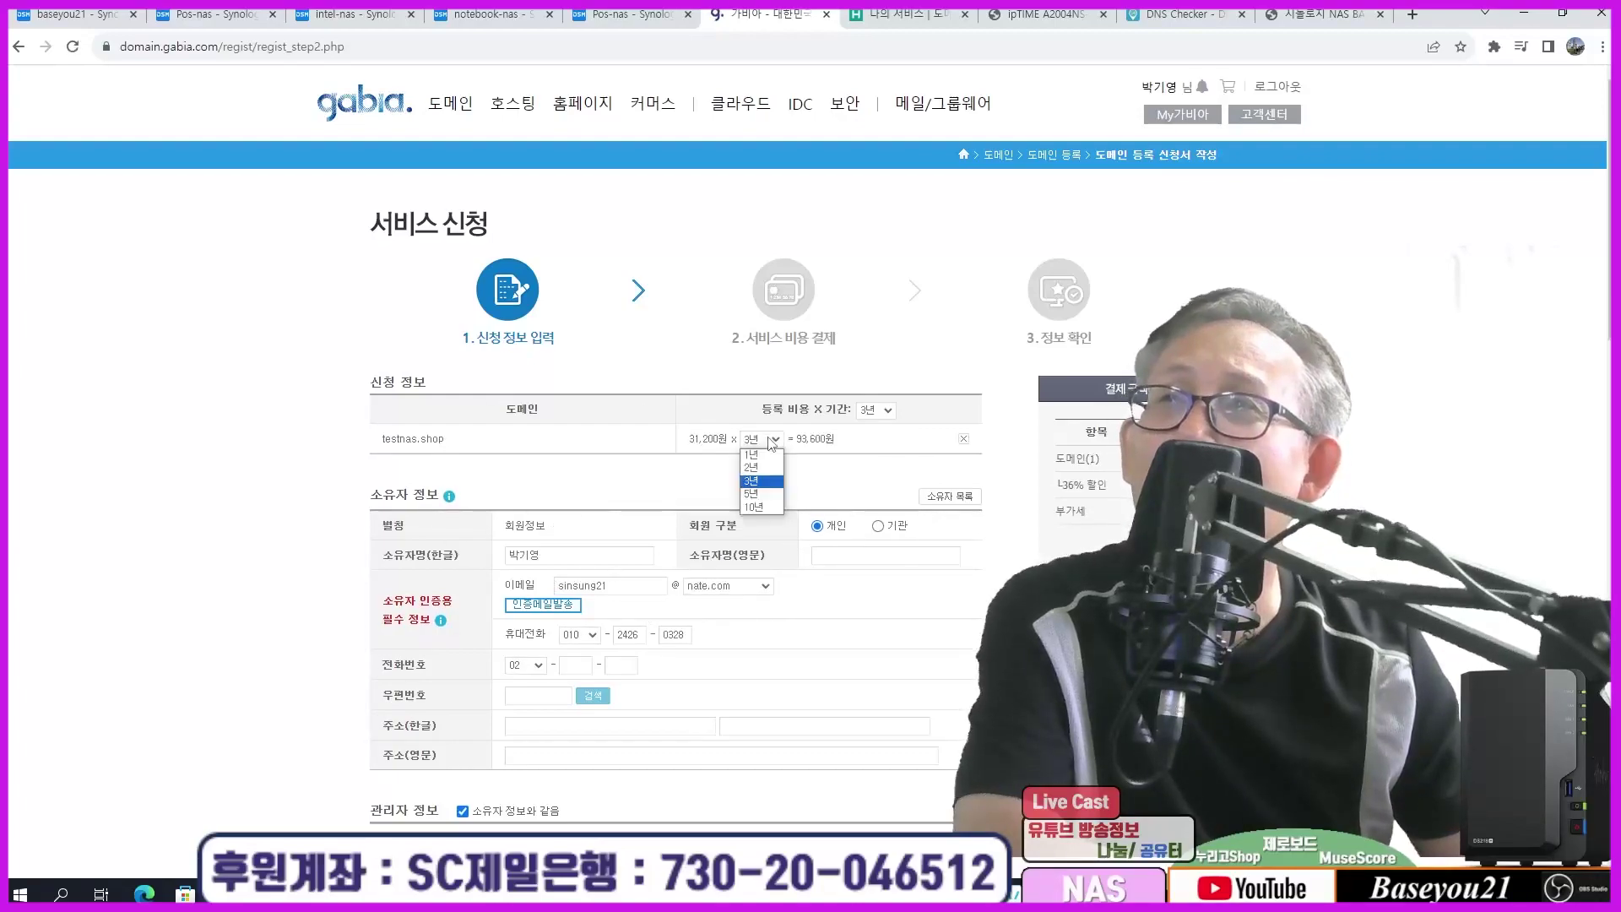
{"action": "left_click", "coordinate": [768, 454]}
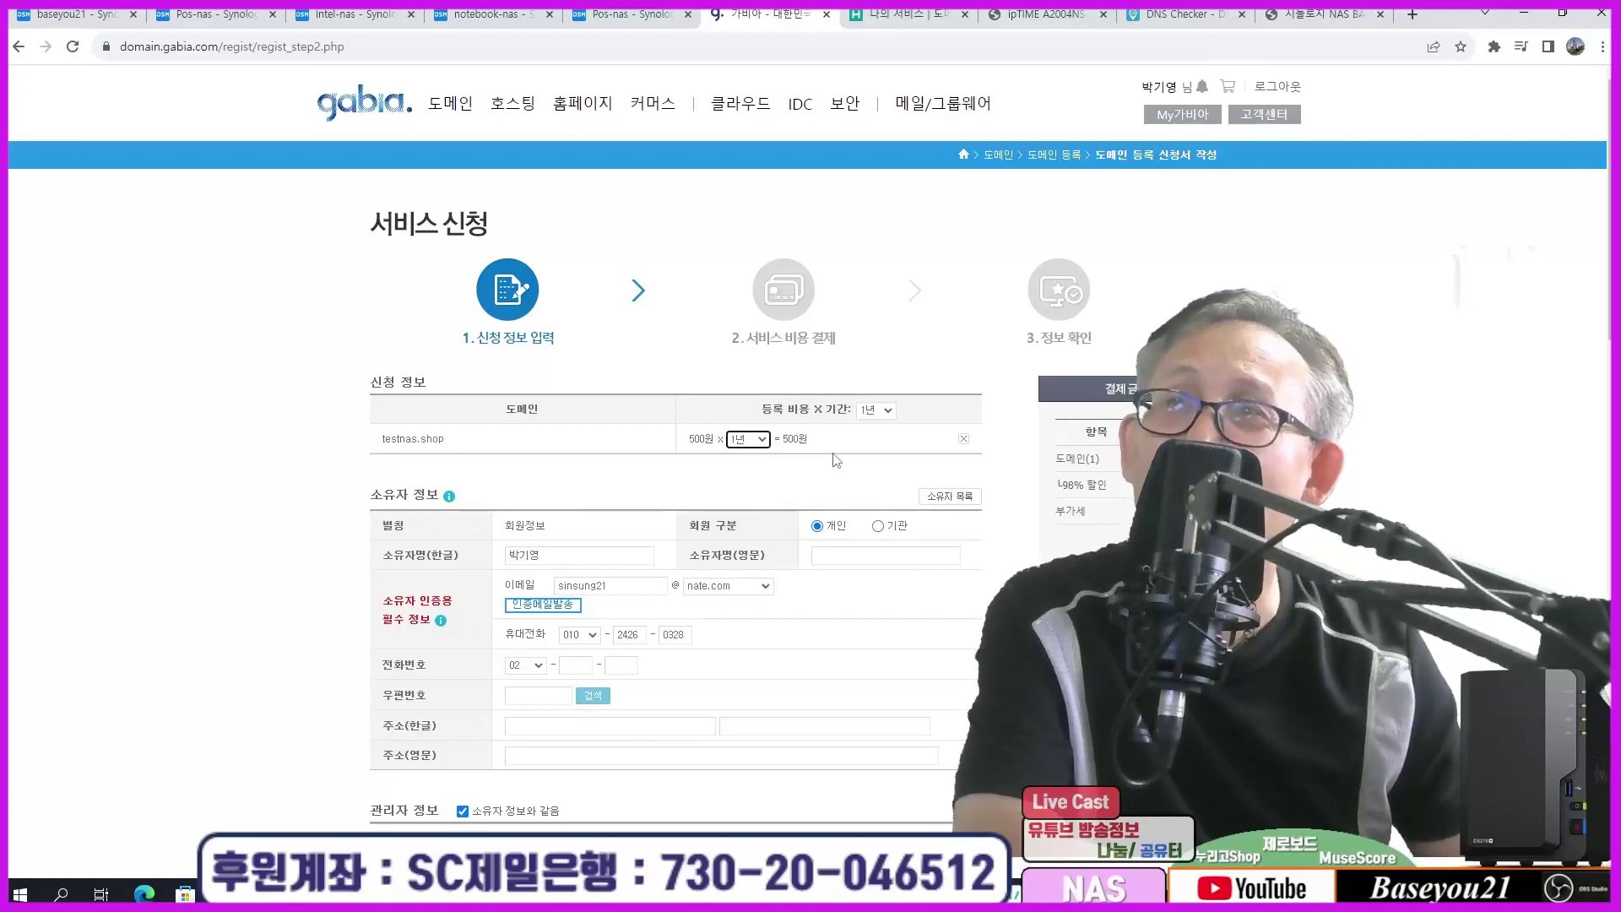
{"action": "scroll", "coordinate": [829, 617], "scroll_direction": "down", "scroll_amount": 5}
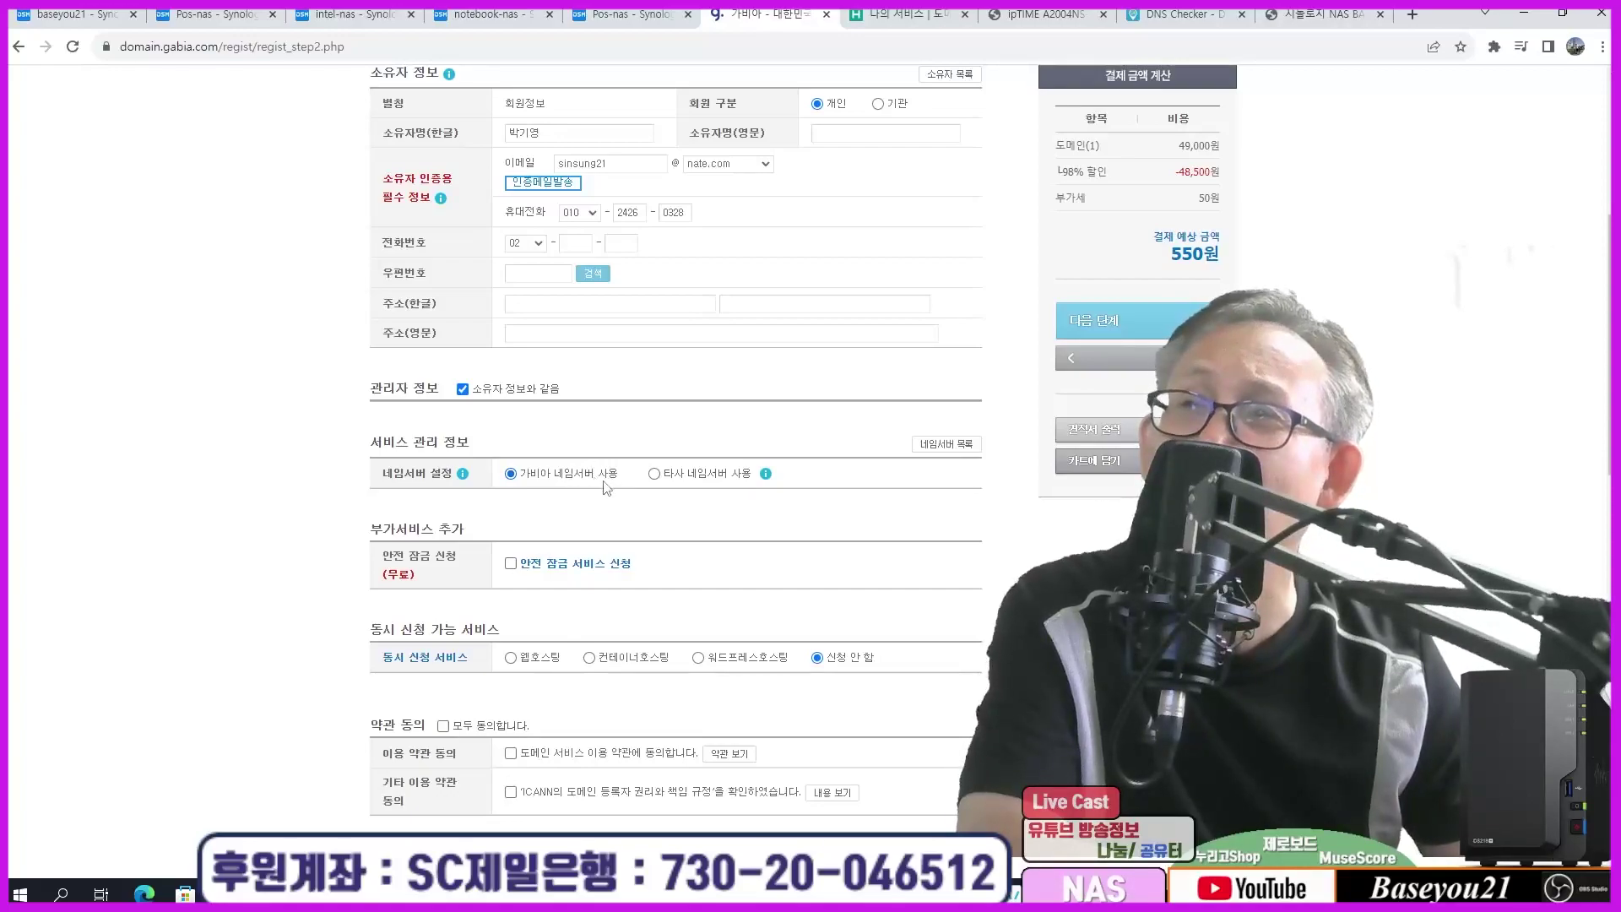
{"action": "scroll", "coordinate": [605, 487], "scroll_direction": "down", "scroll_amount": 2}
{"action": "left_click", "coordinate": [443, 557]}
Step: Open My Gabia, showing five domains in use and a 65,780원 estimate
{"action": "scroll", "coordinate": [844, 667], "scroll_direction": "up", "scroll_amount": 2}
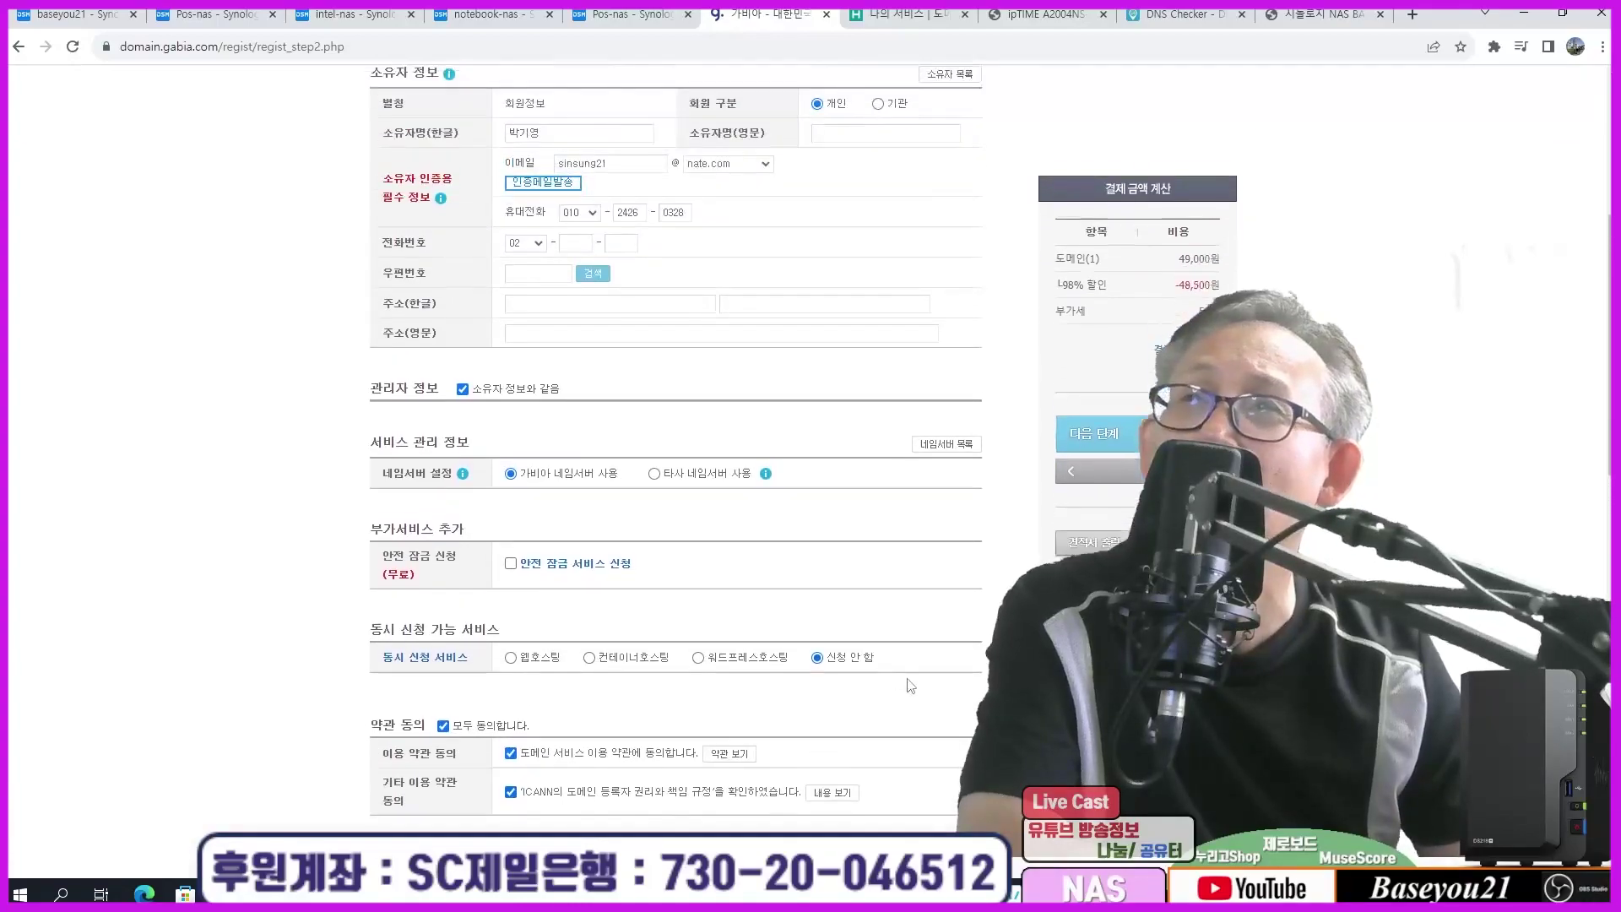
{"action": "scroll", "coordinate": [542, 518], "scroll_direction": "up", "scroll_amount": 2}
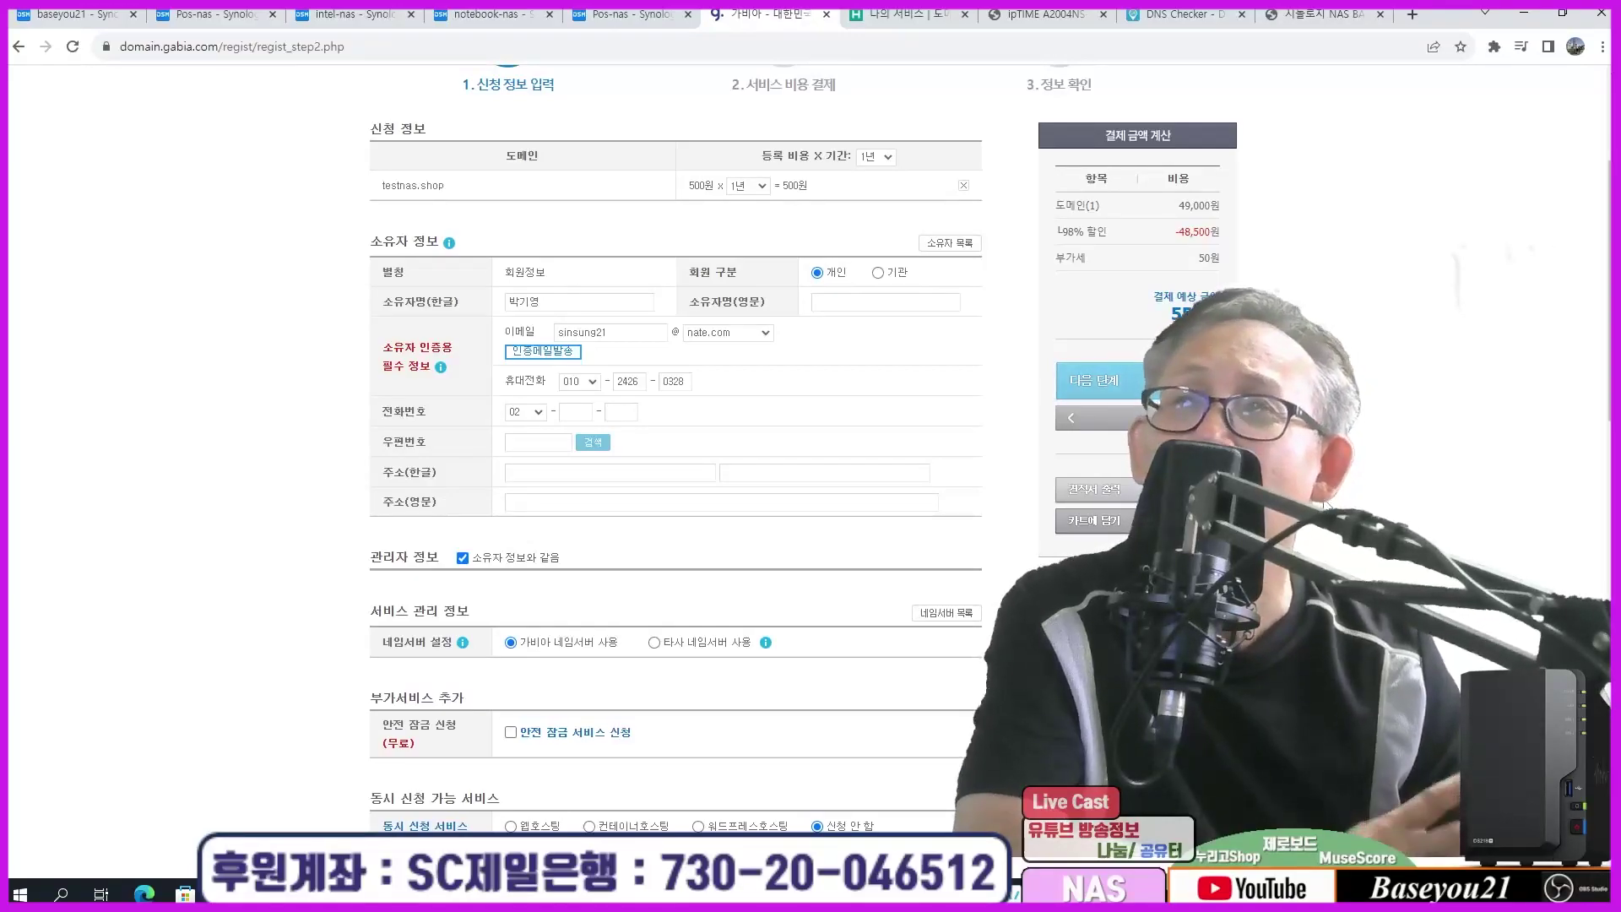
{"action": "scroll", "coordinate": [1326, 505], "scroll_direction": "up", "scroll_amount": 3}
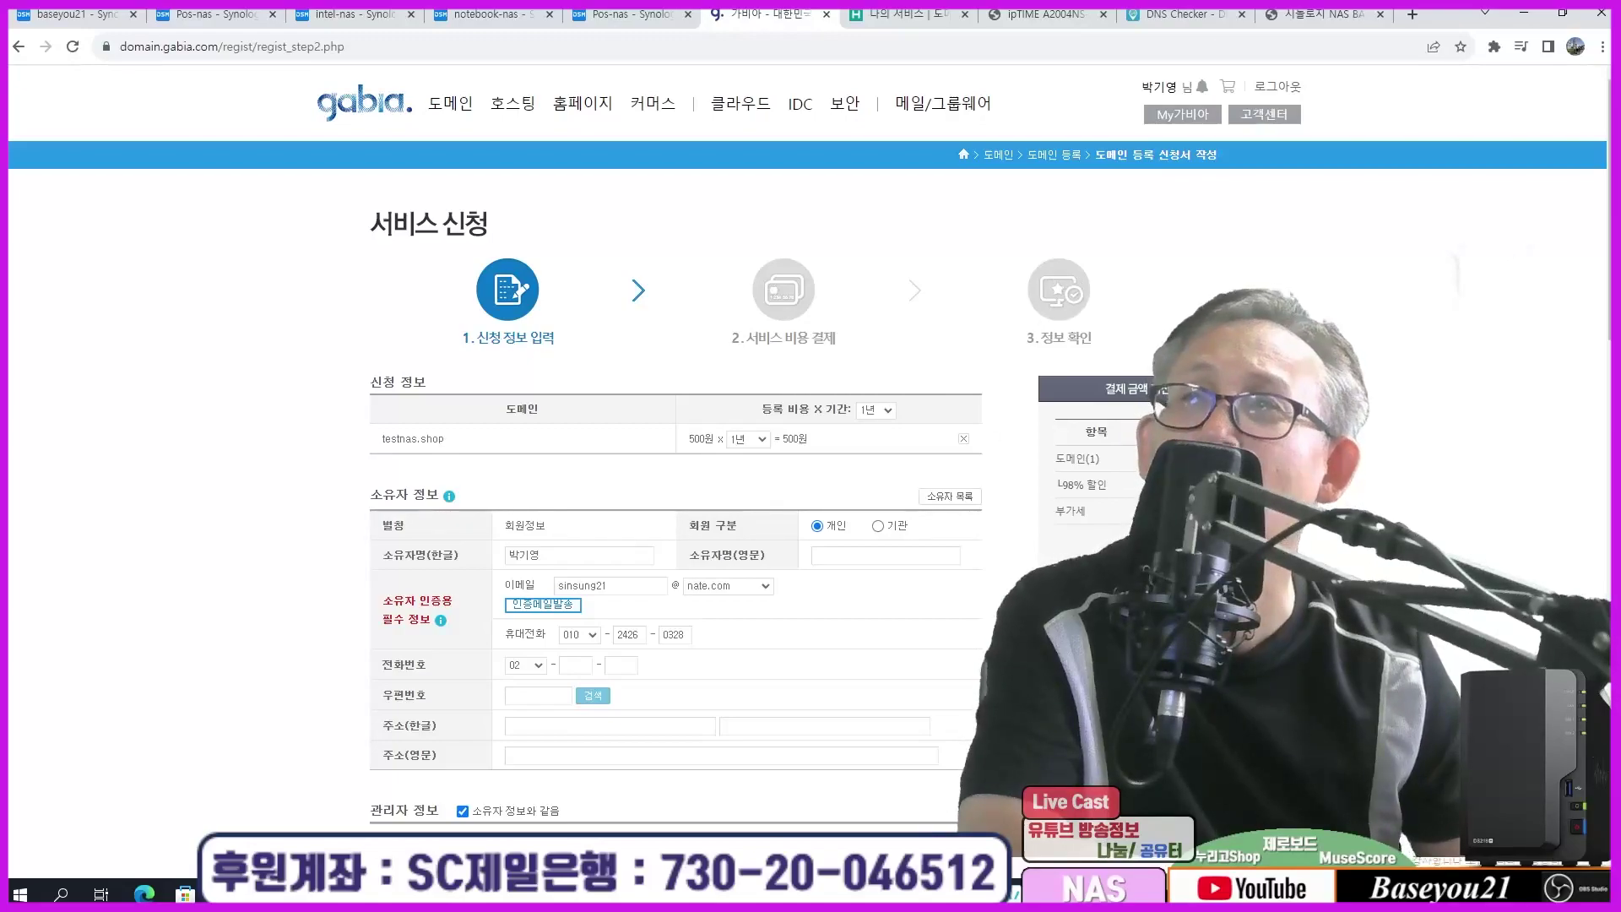
{"action": "mouse_move", "coordinate": [447, 116]}
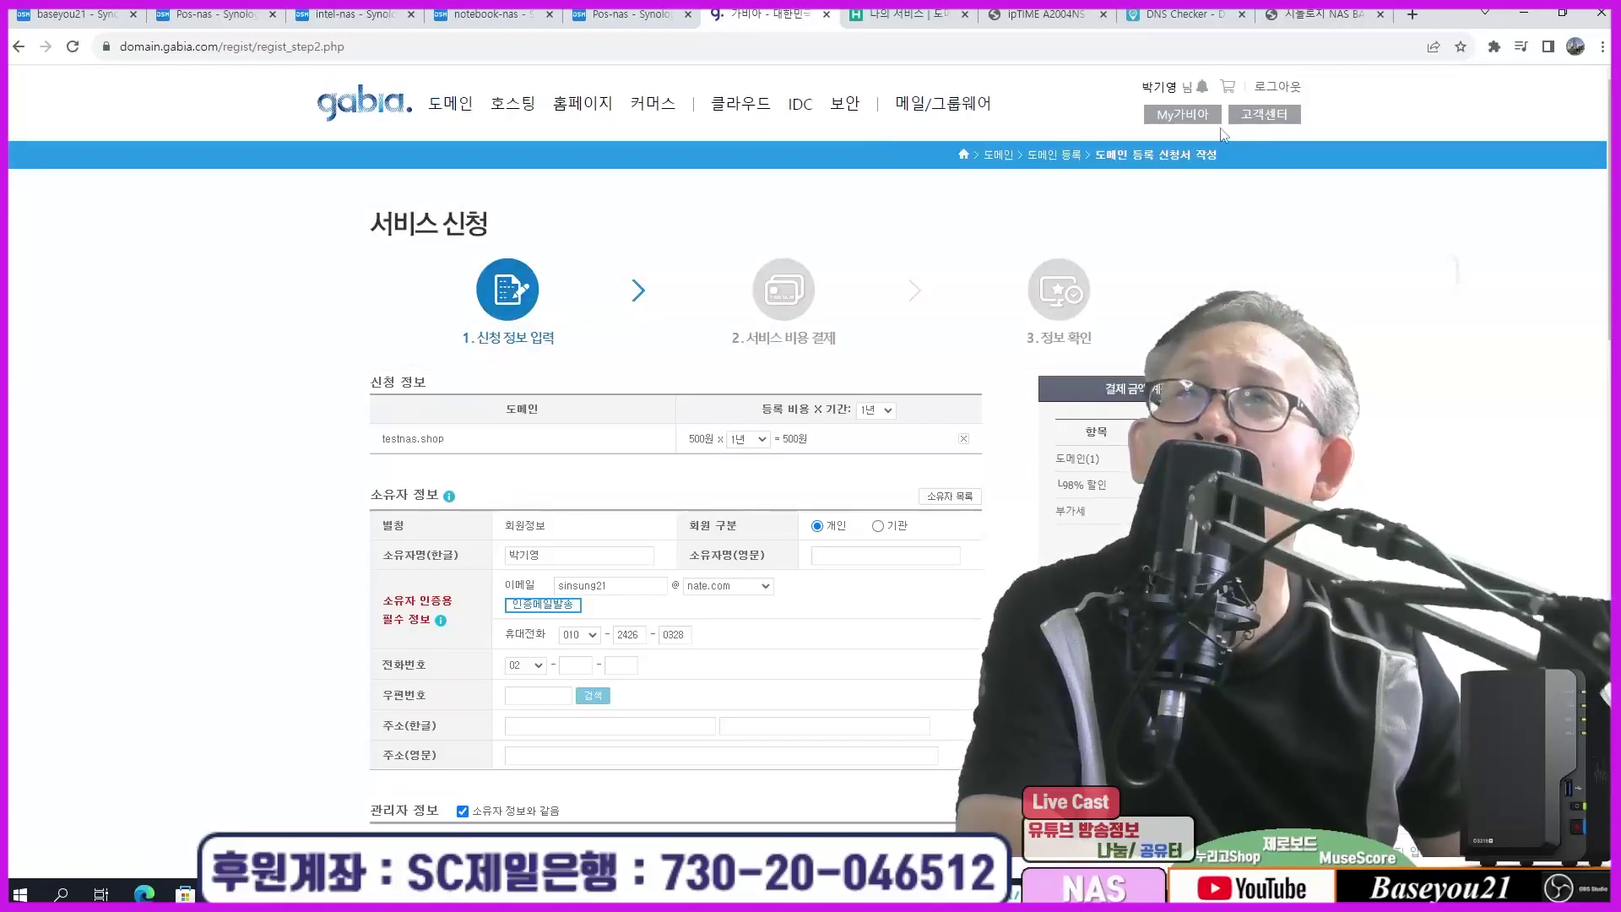
{"action": "left_click", "coordinate": [1187, 116]}
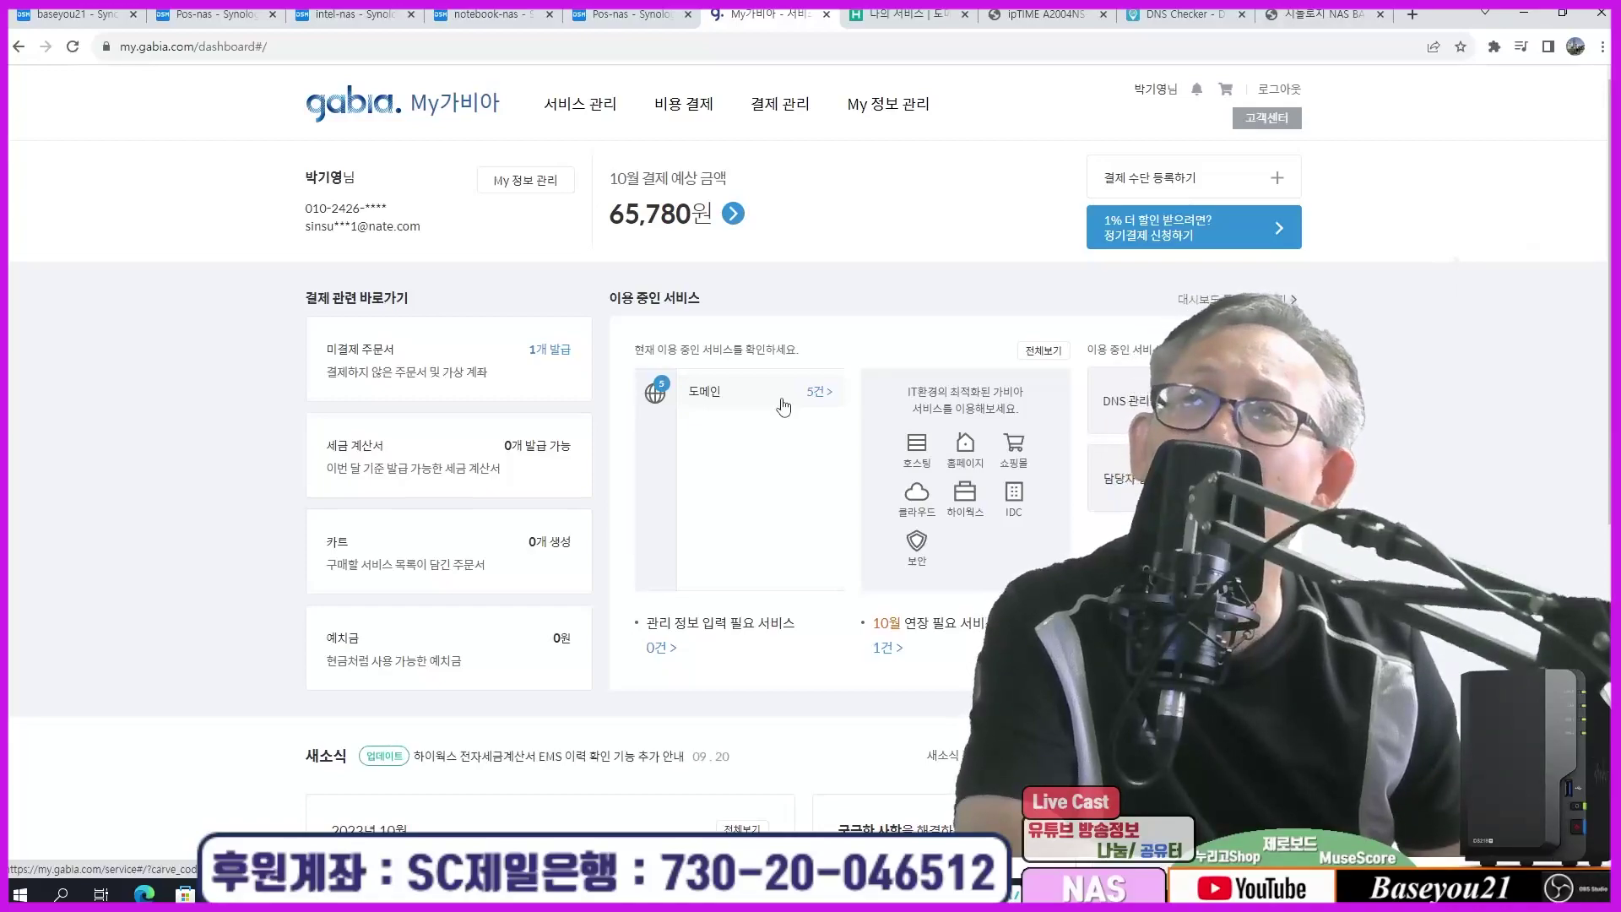
Step: View the five owned Gabia domains and their registration periods, then return to the ipTIME network settings
{"action": "left_click", "coordinate": [783, 407]}
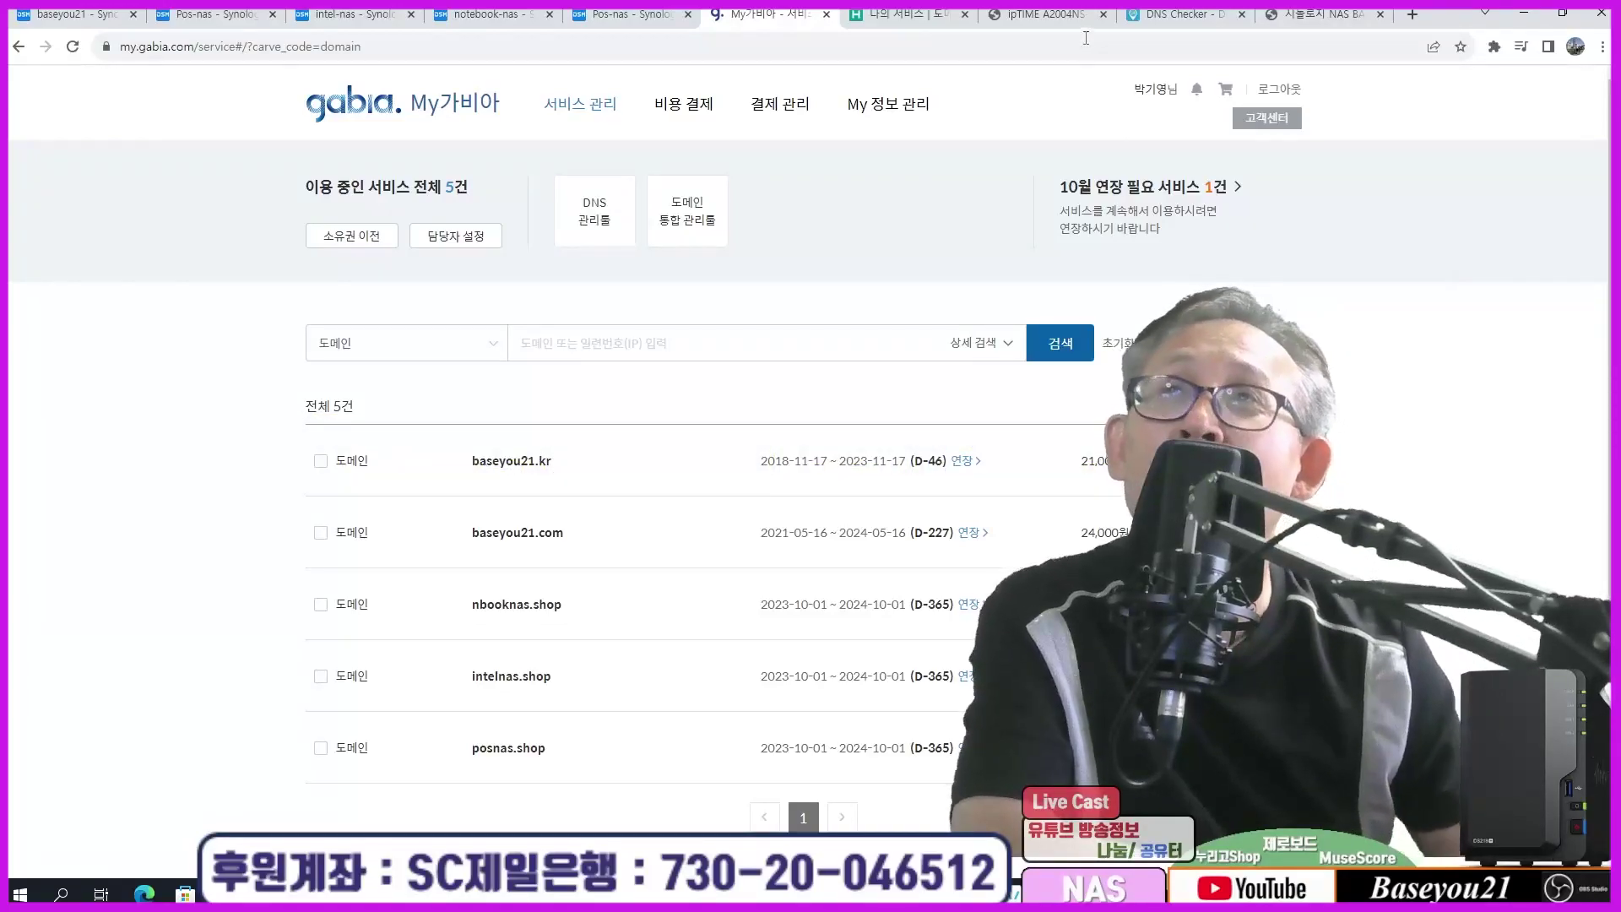
{"action": "left_click", "coordinate": [1051, 16]}
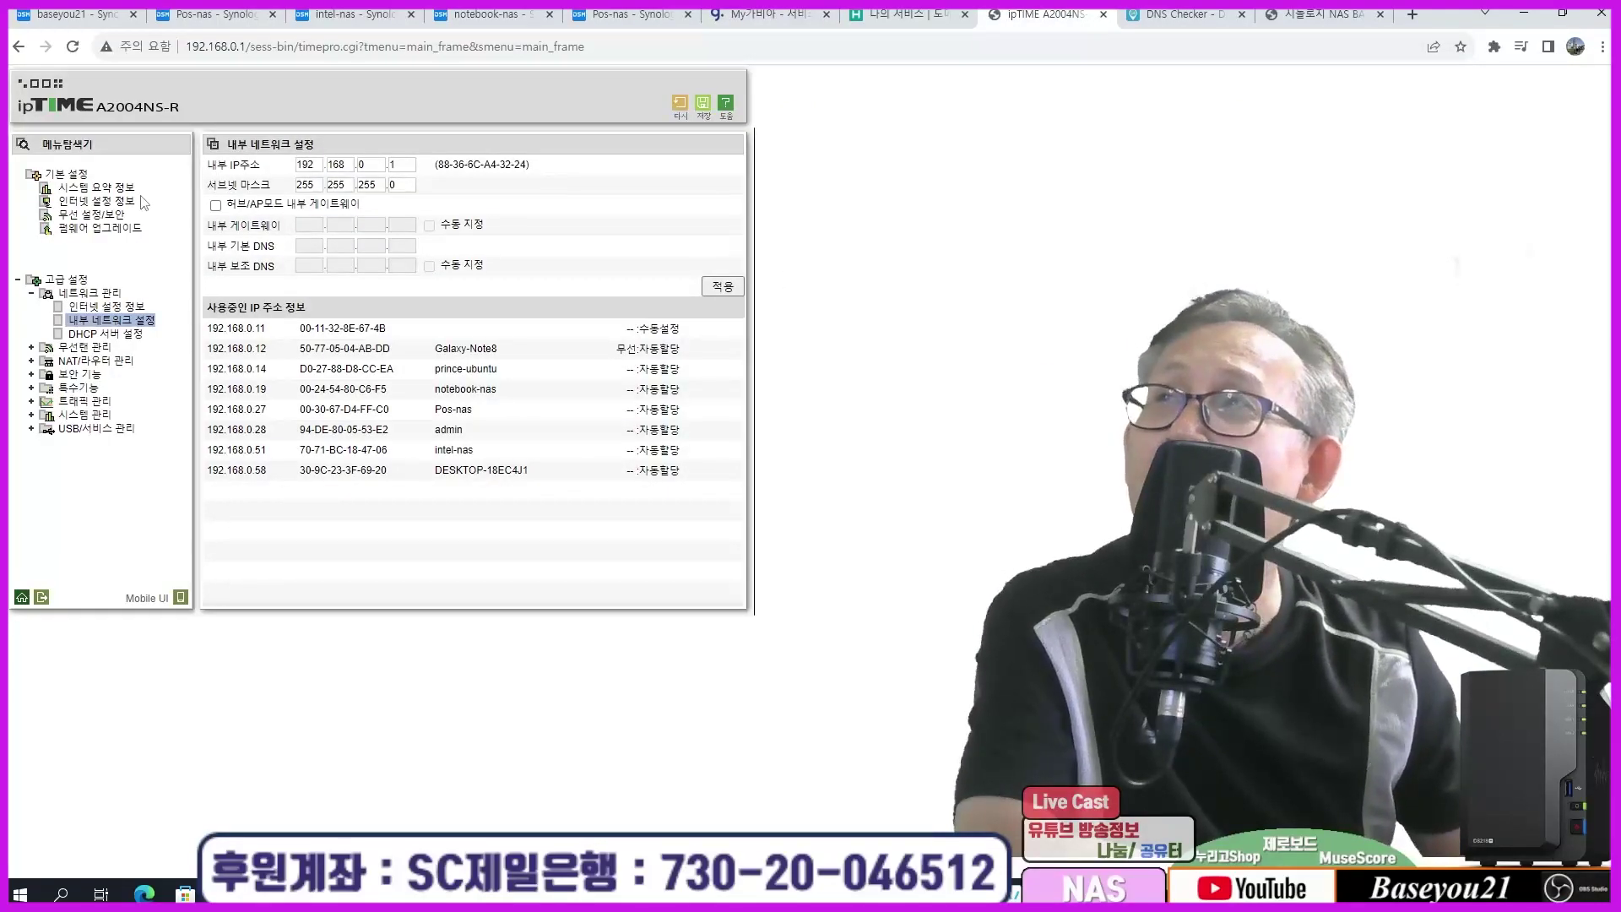
{"action": "left_click", "coordinate": [96, 188]}
{"action": "double_click", "coordinate": [630, 205]}
{"action": "left_click", "coordinate": [765, 223]}
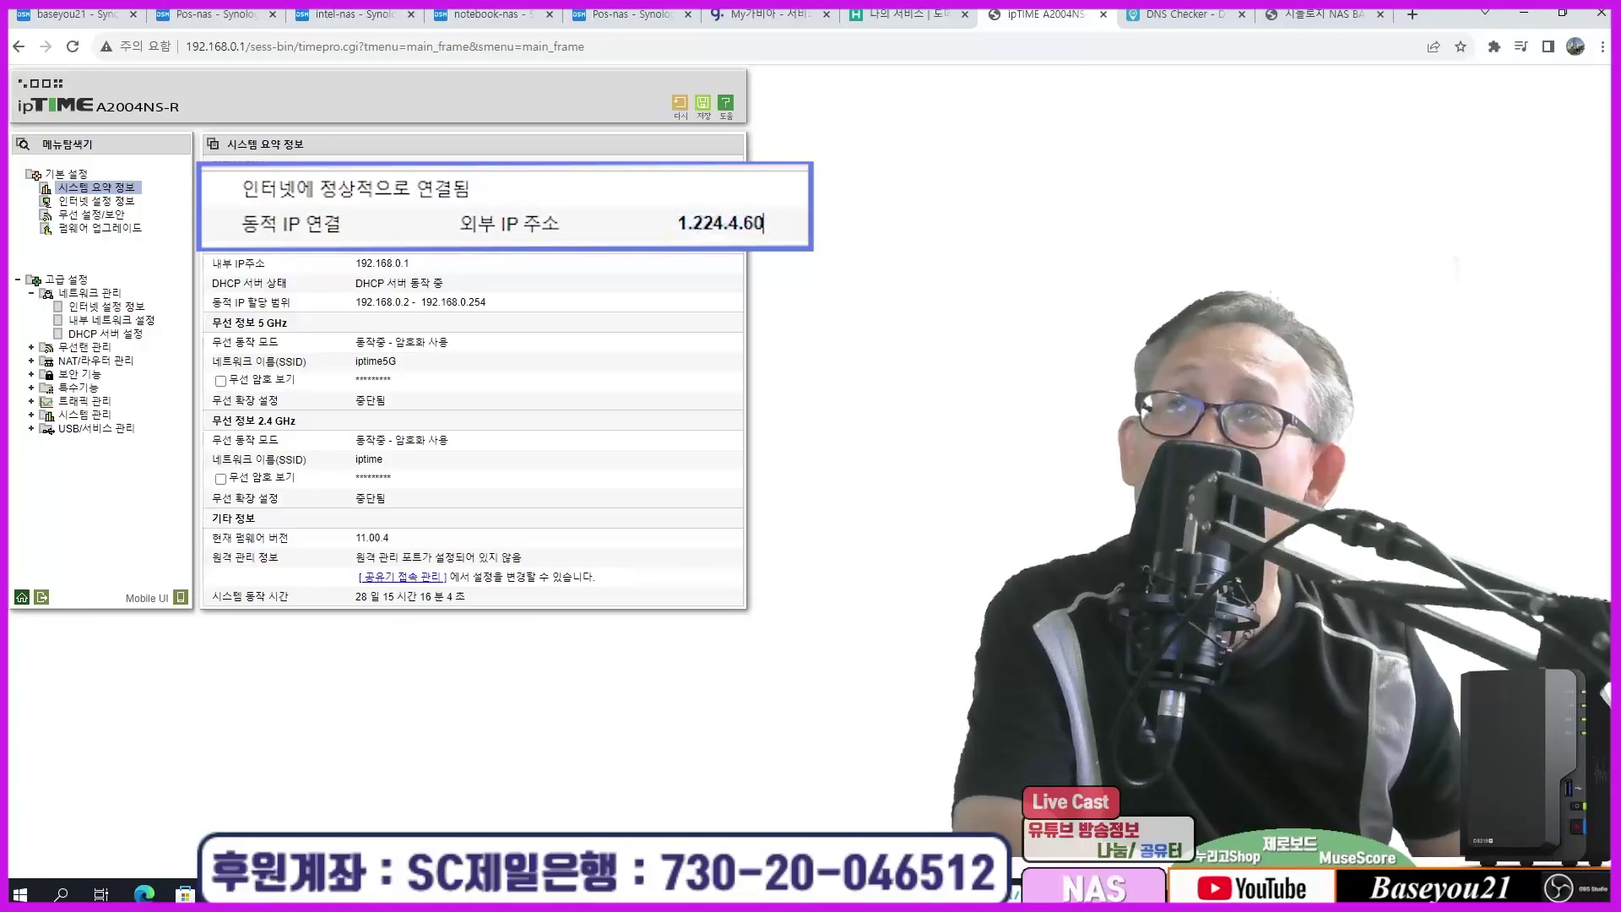
{"action": "double_click", "coordinate": [702, 226]}
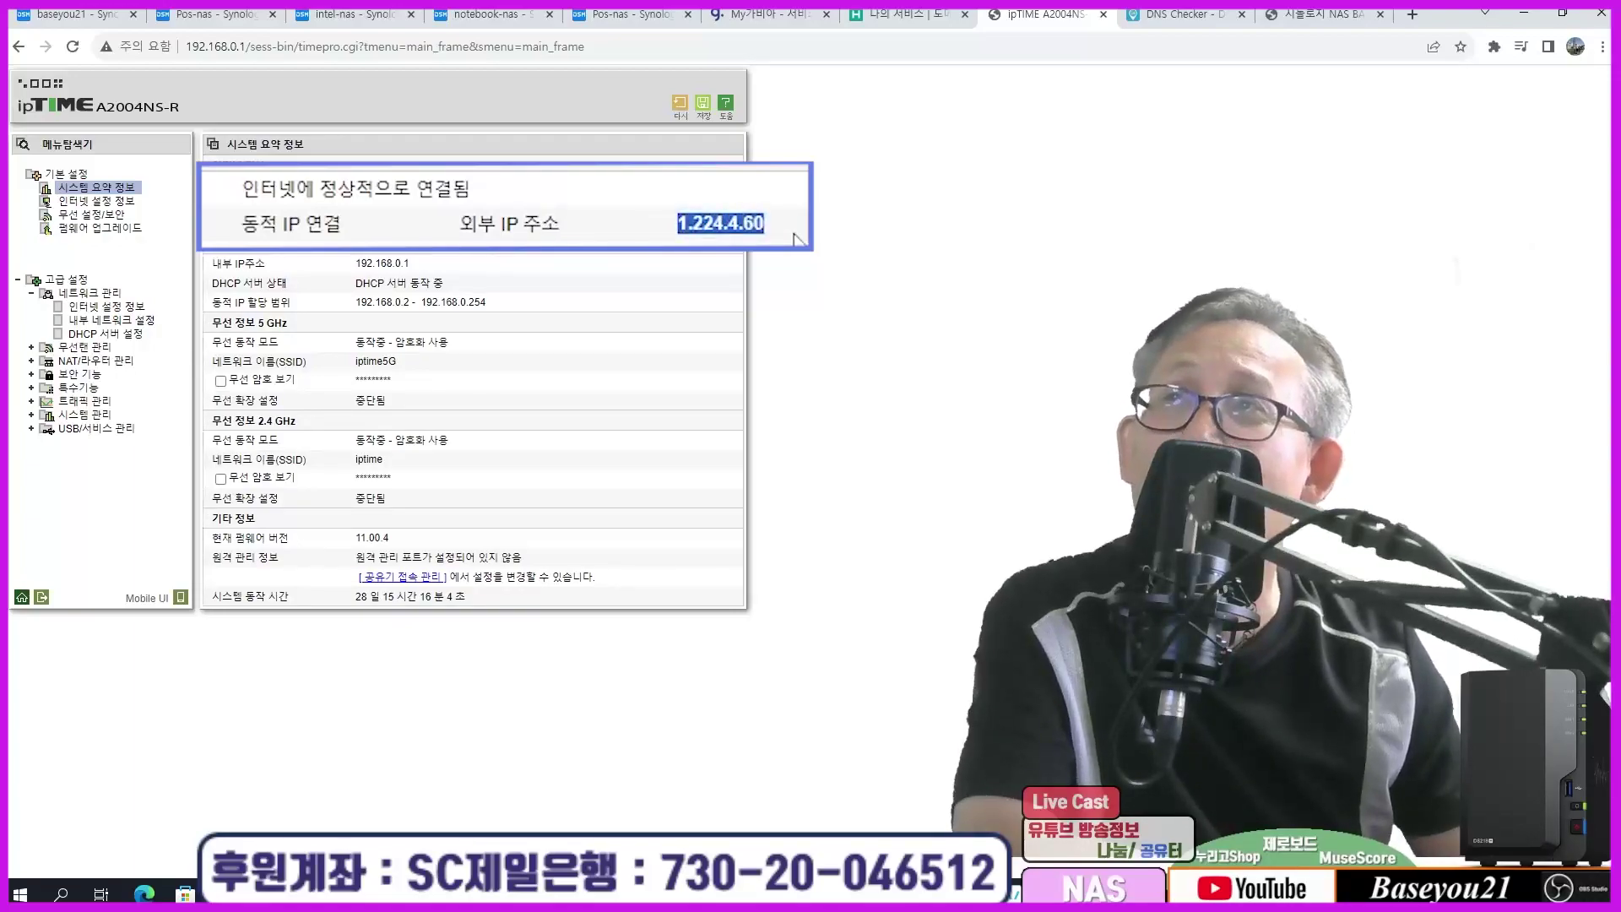
{"action": "double_click", "coordinate": [727, 224]}
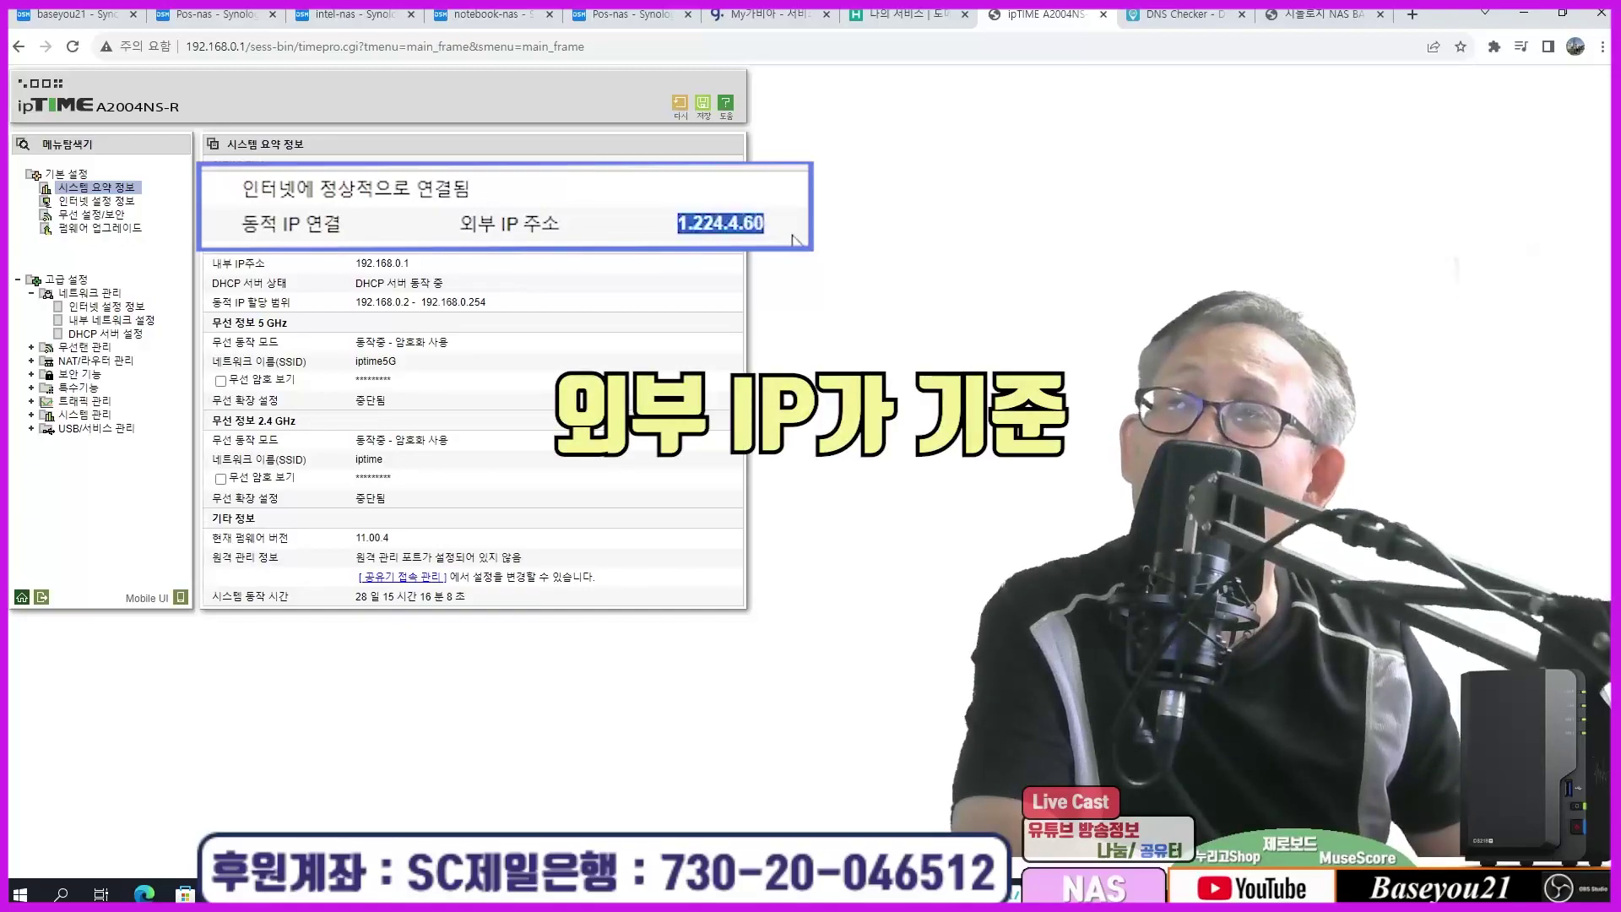
{"action": "left_click_drag", "start_coordinate": [669, 235], "coordinate": [781, 230]}
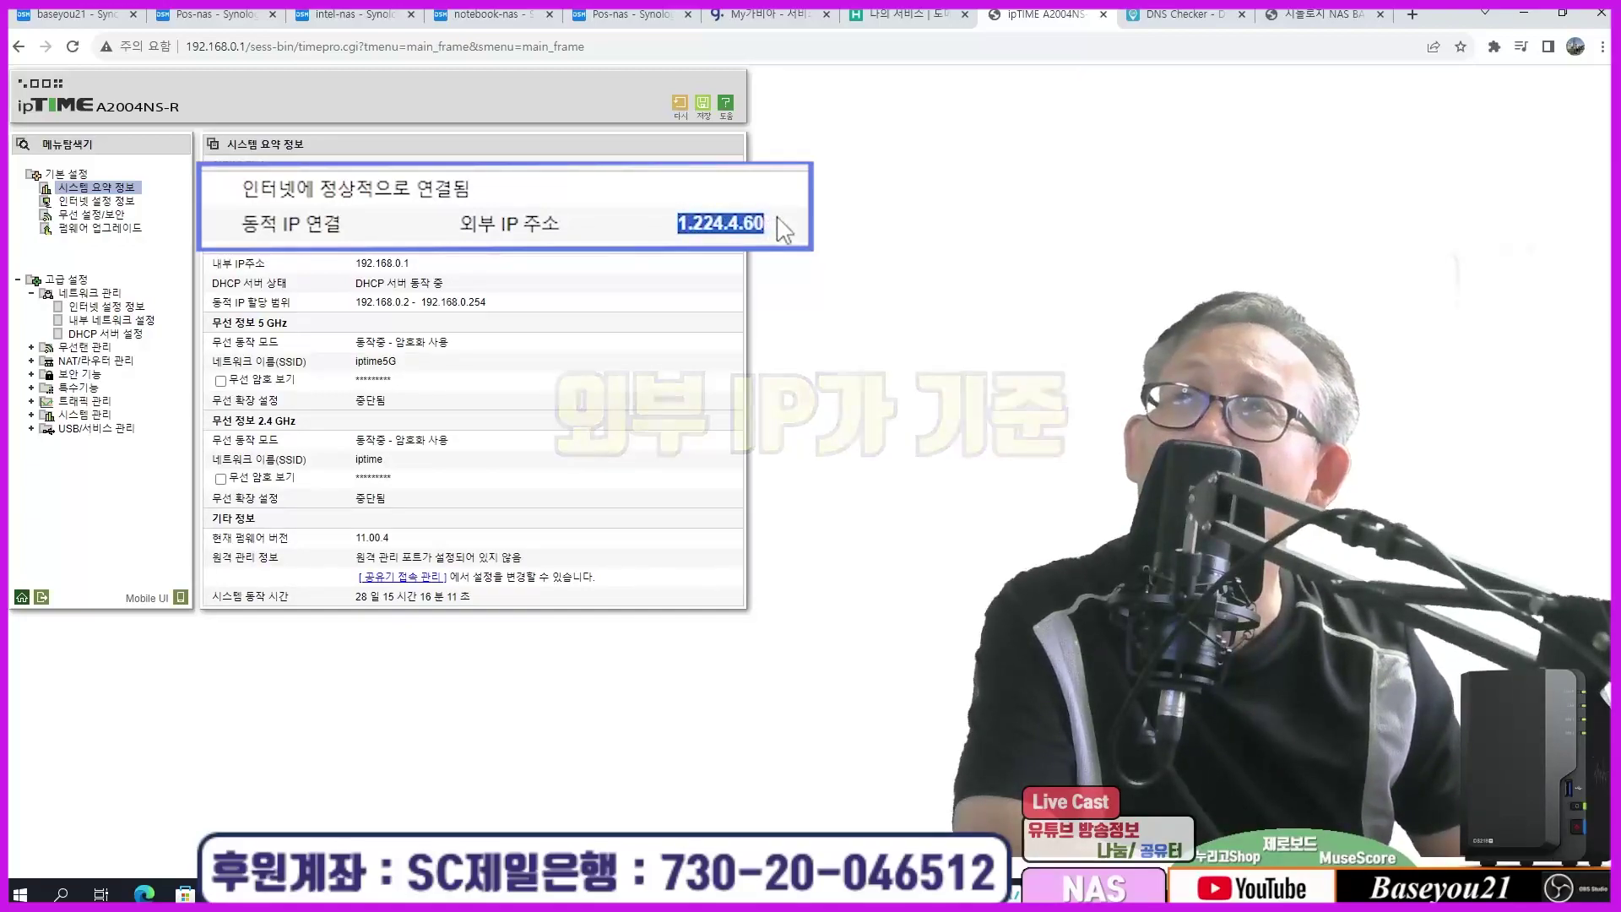
{"action": "left_click", "coordinate": [785, 15]}
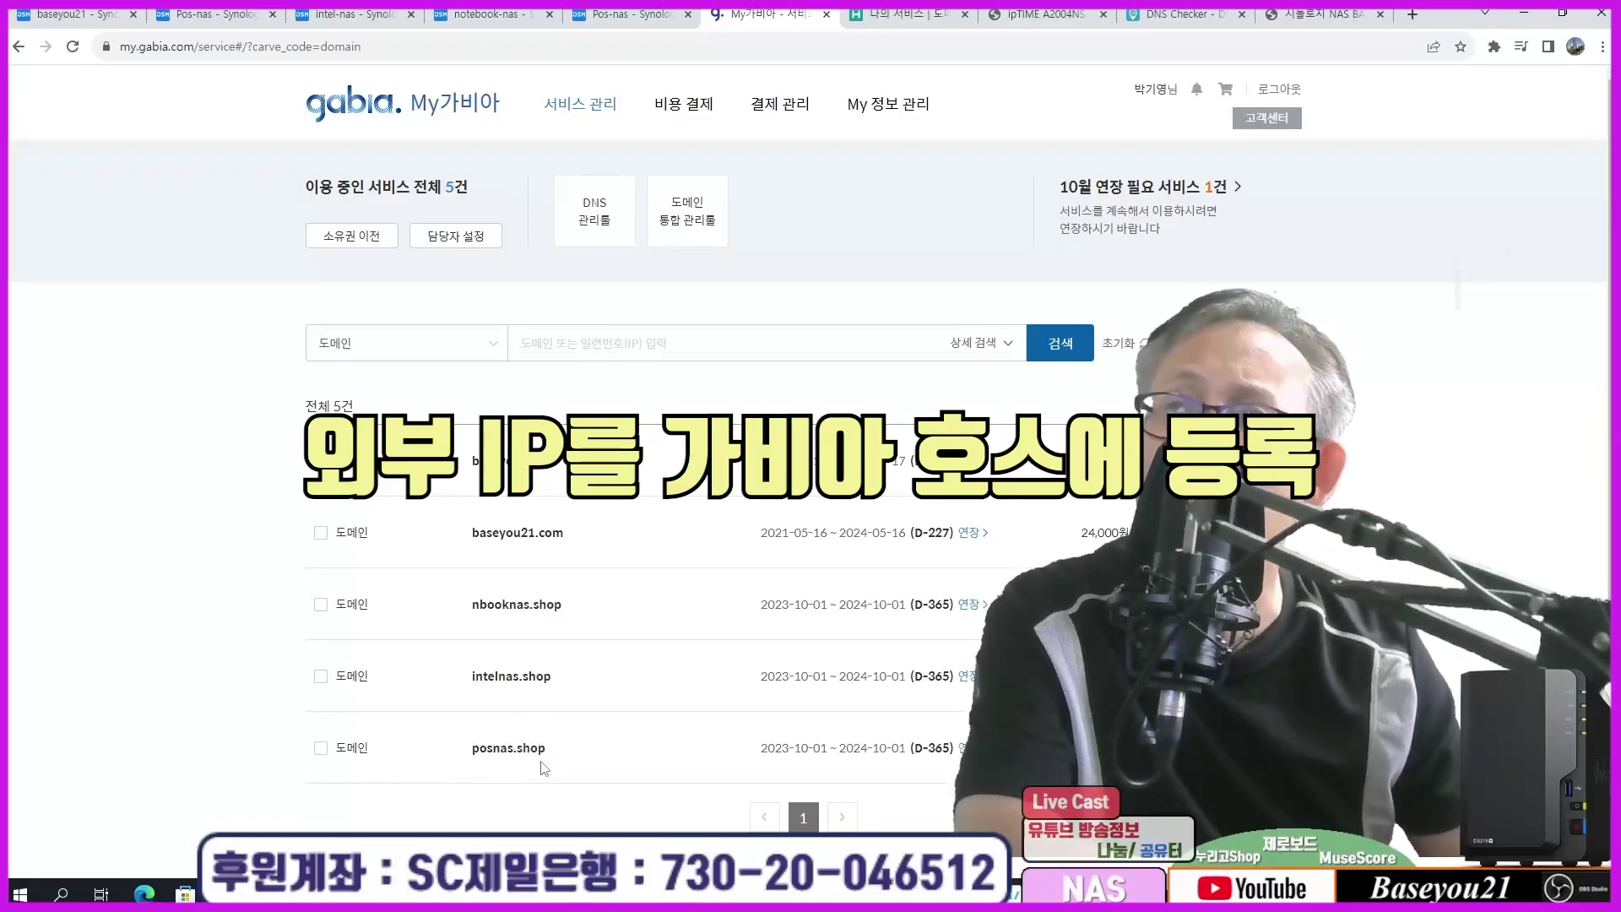
Step: Tick posnas.shop in the My가비아 domain list and open its detail page
{"action": "left_click", "coordinate": [321, 748]}
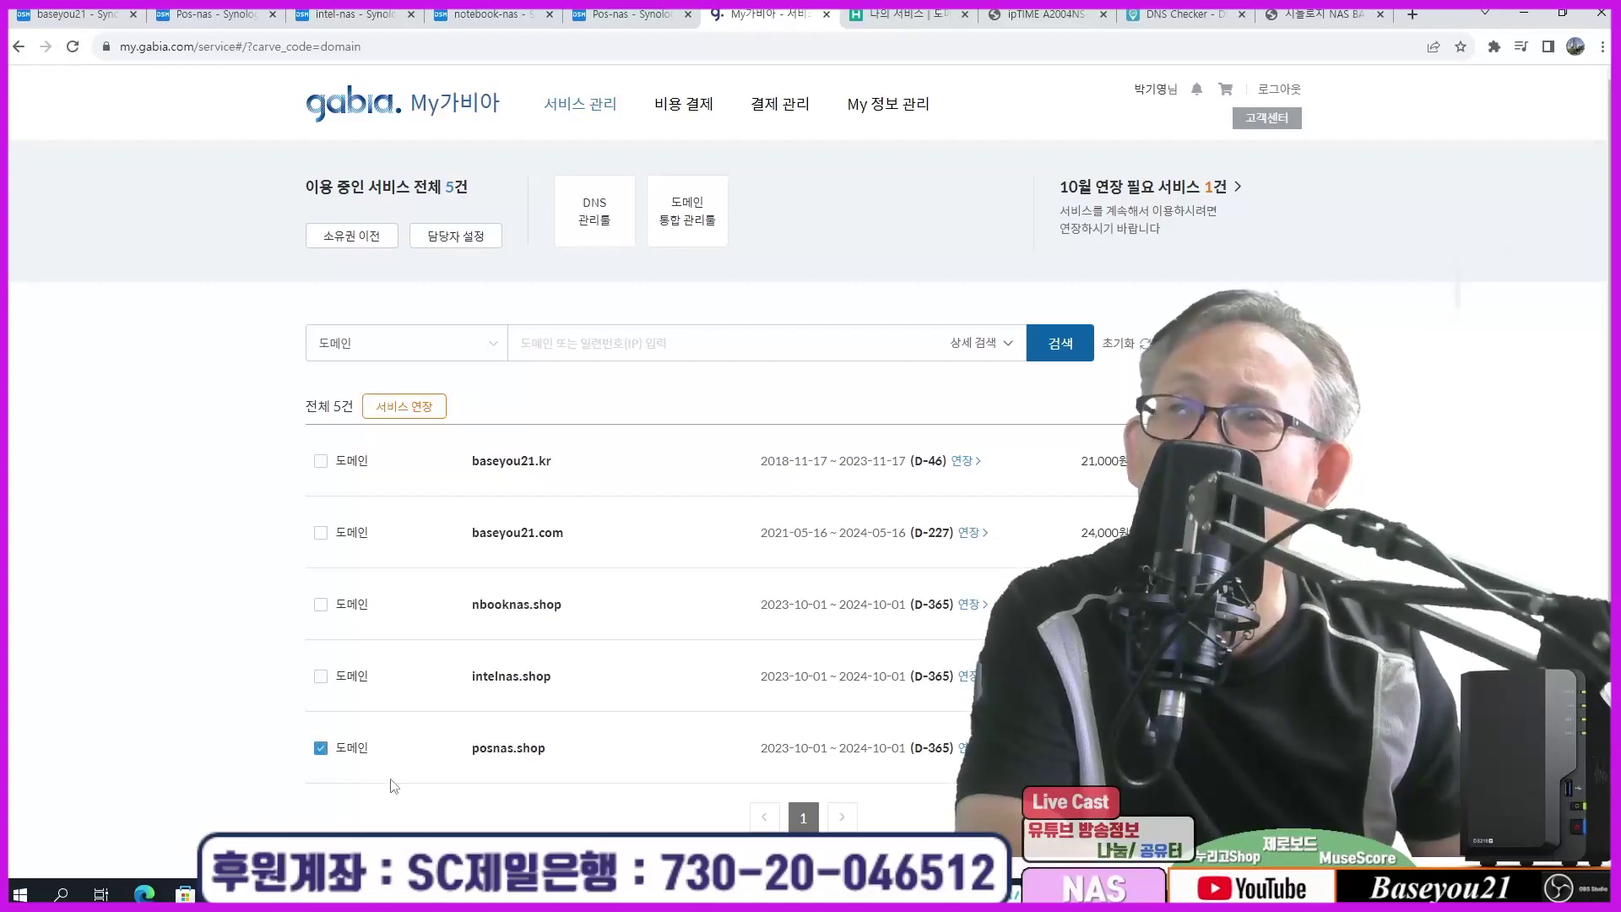
{"action": "left_click", "coordinate": [321, 748]}
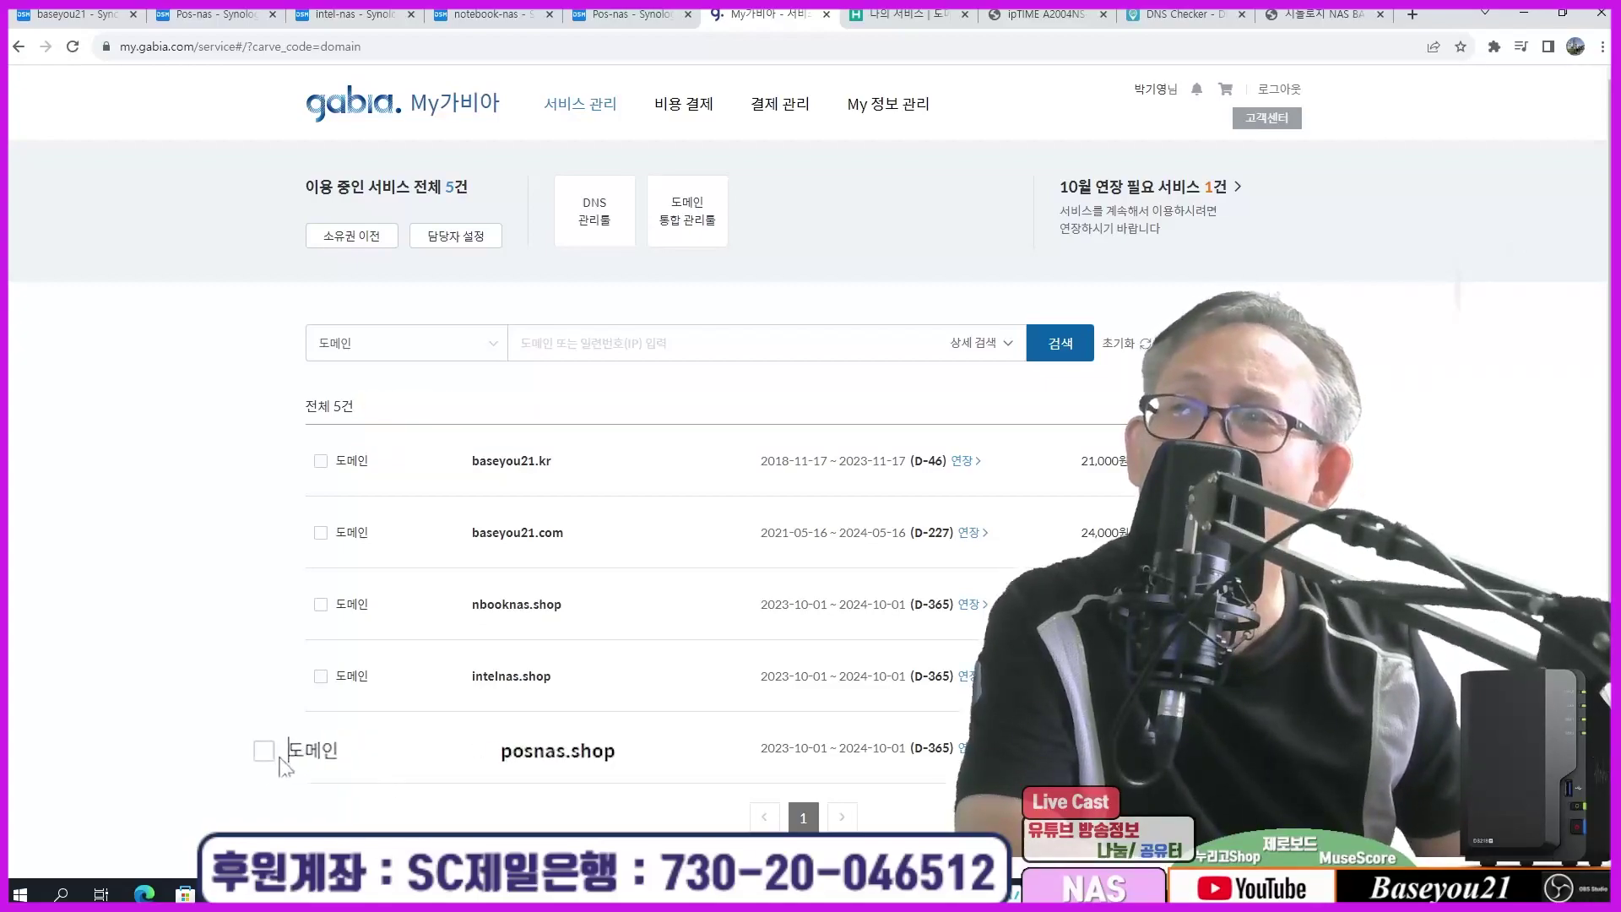
{"action": "left_click", "coordinate": [275, 751]}
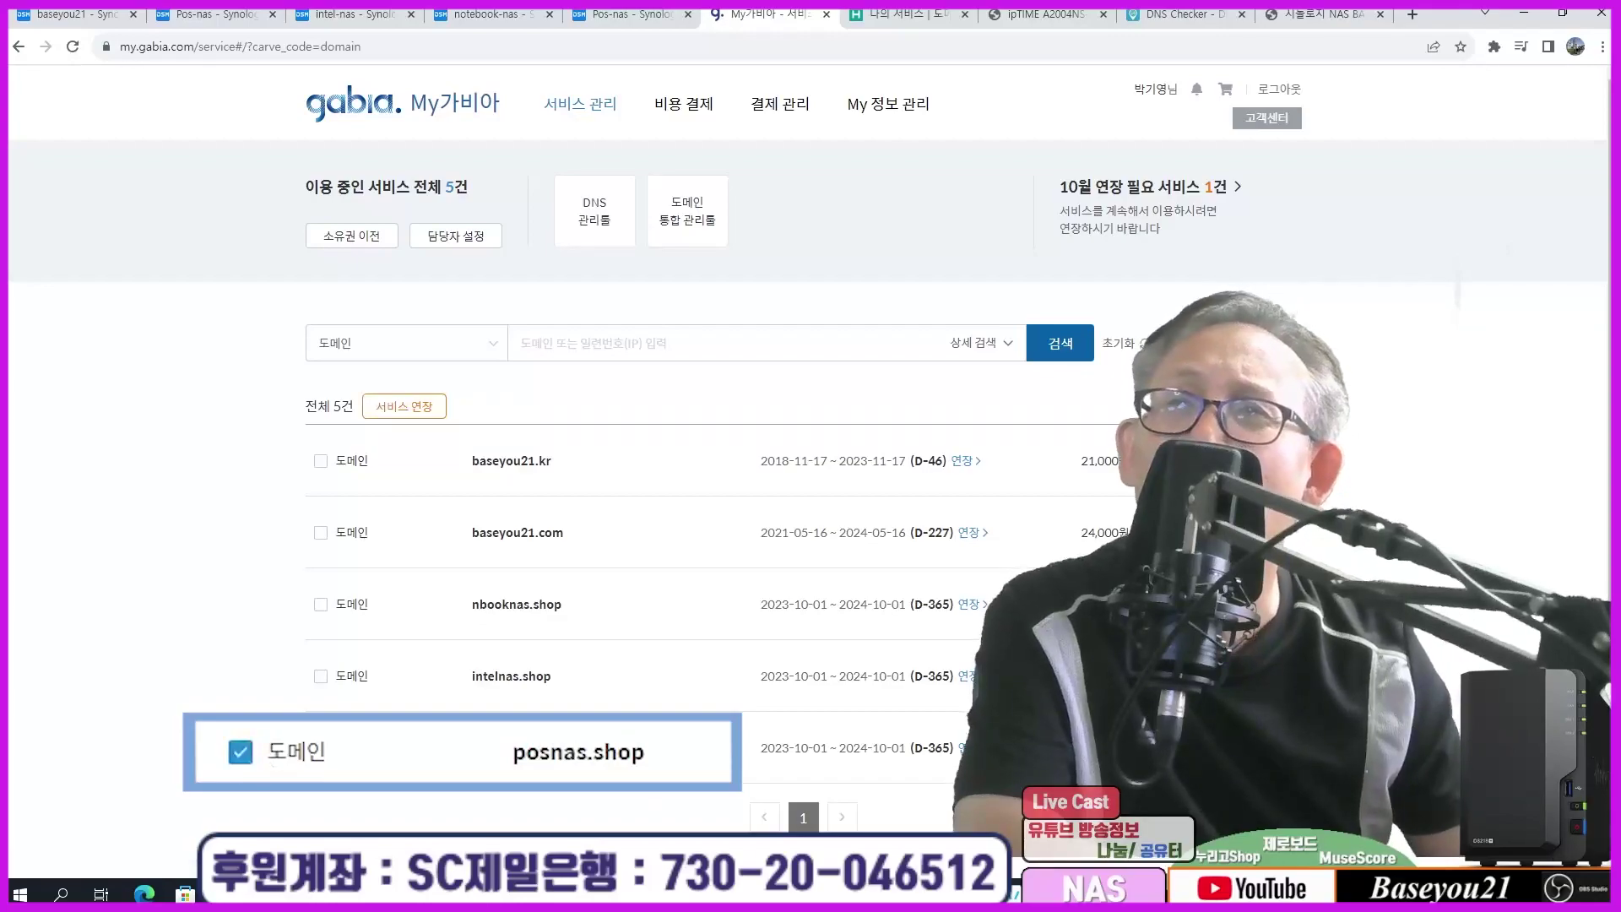
{"action": "left_click", "coordinate": [1264, 748]}
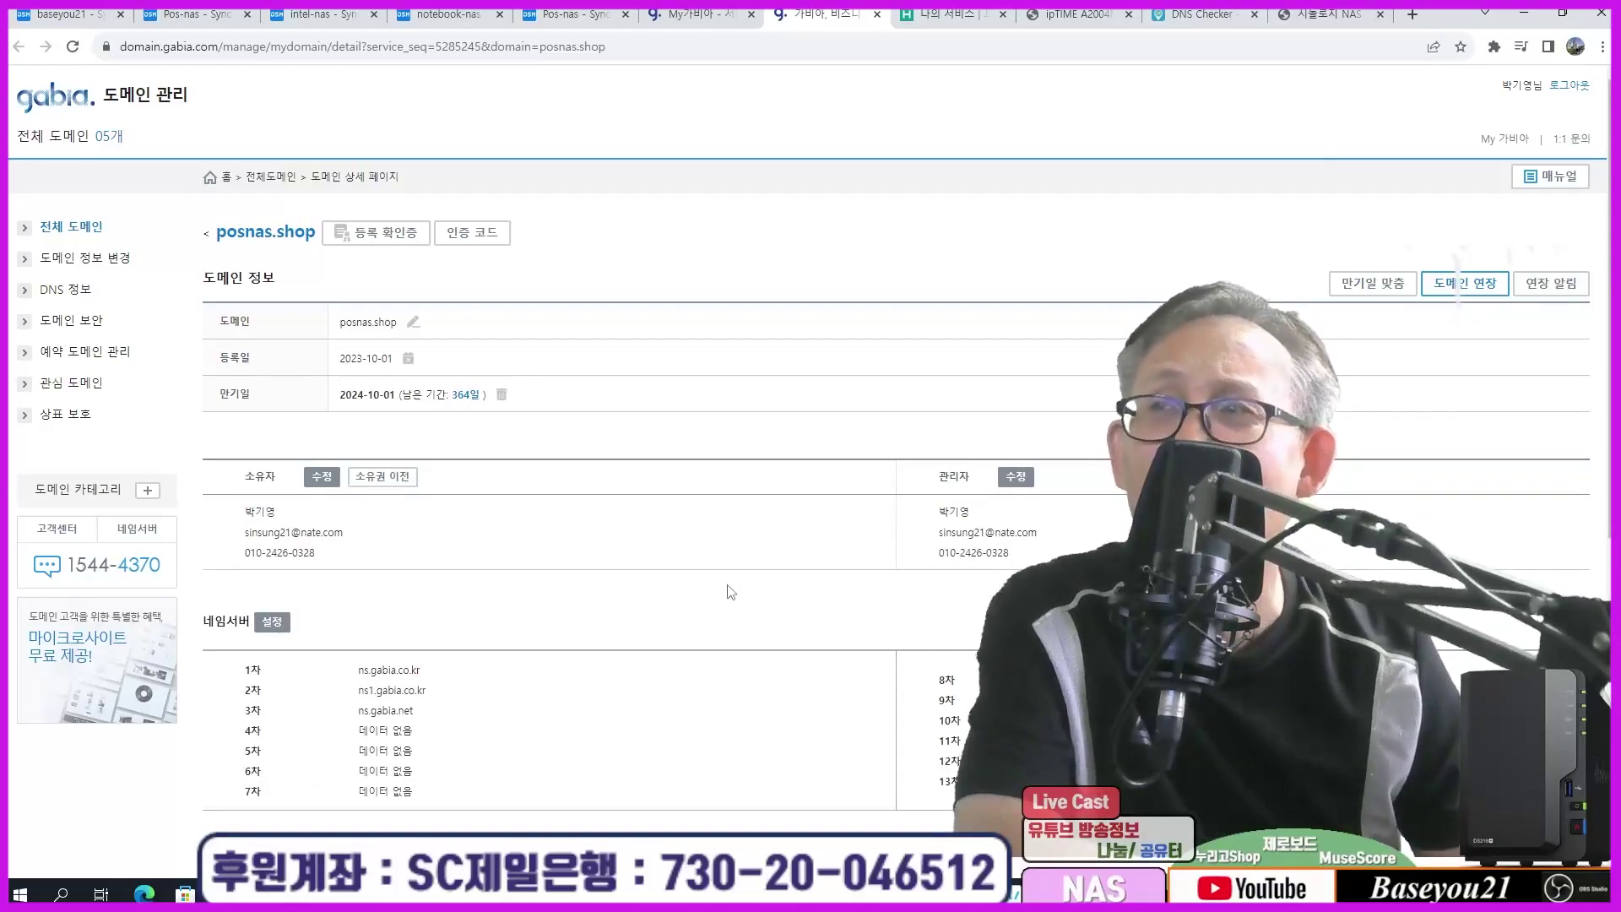
Step: Highlight the nameservers ns.gabia.co.kr, ns1.gabia.co.kr and ns.gabia.net on the posnas.shop details
{"action": "left_click_drag", "start_coordinate": [464, 574], "coordinate": [589, 654]}
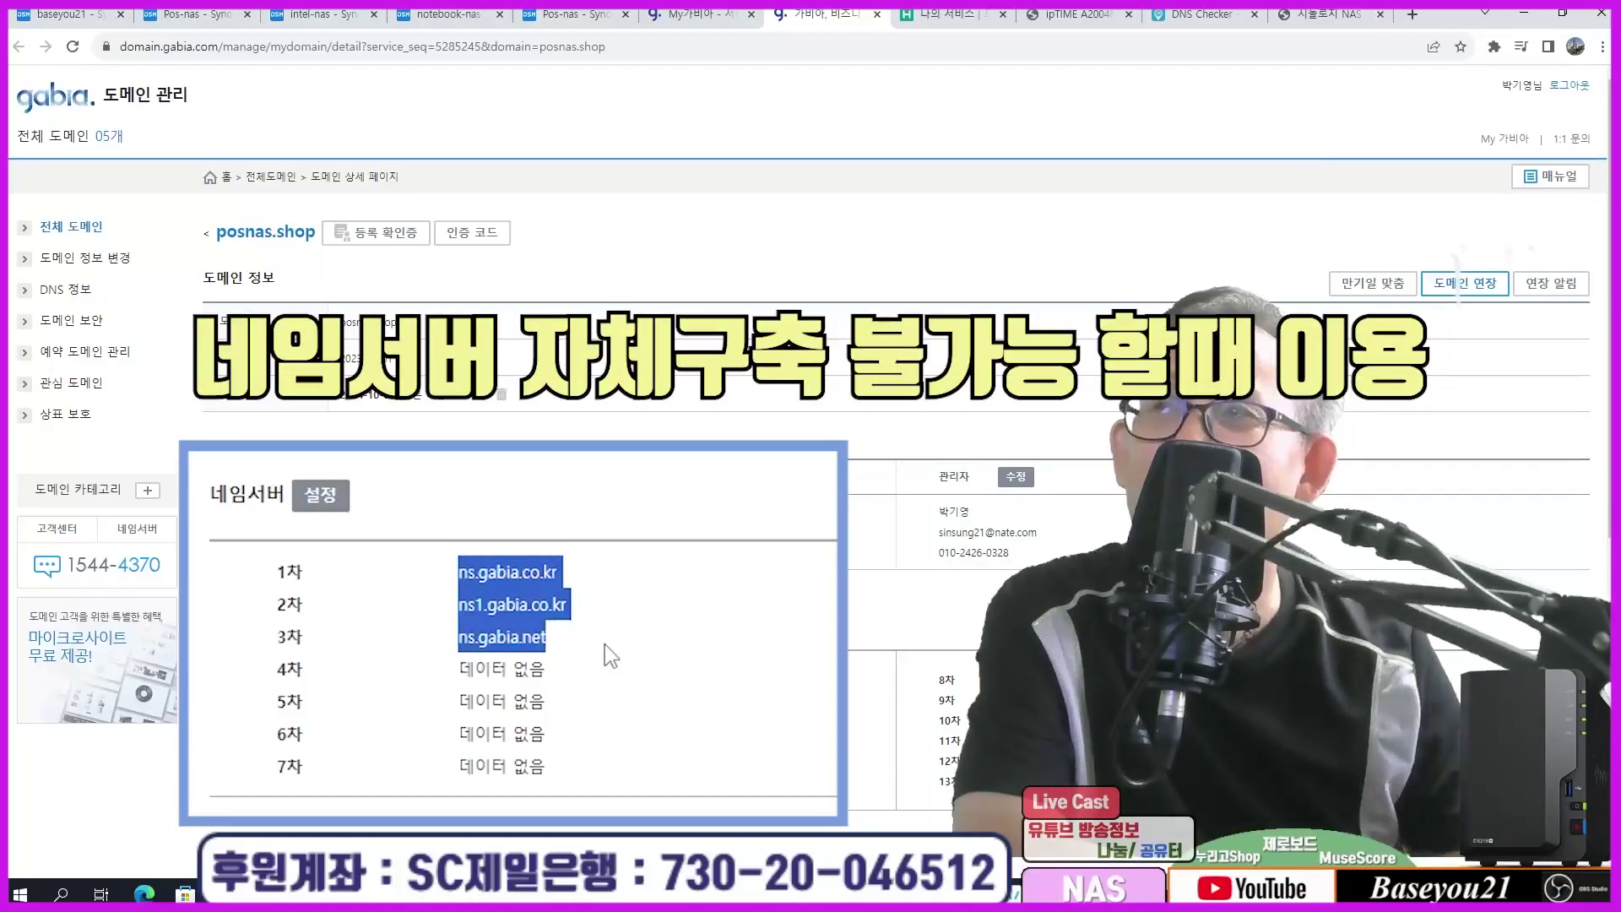
{"action": "left_click", "coordinate": [513, 669]}
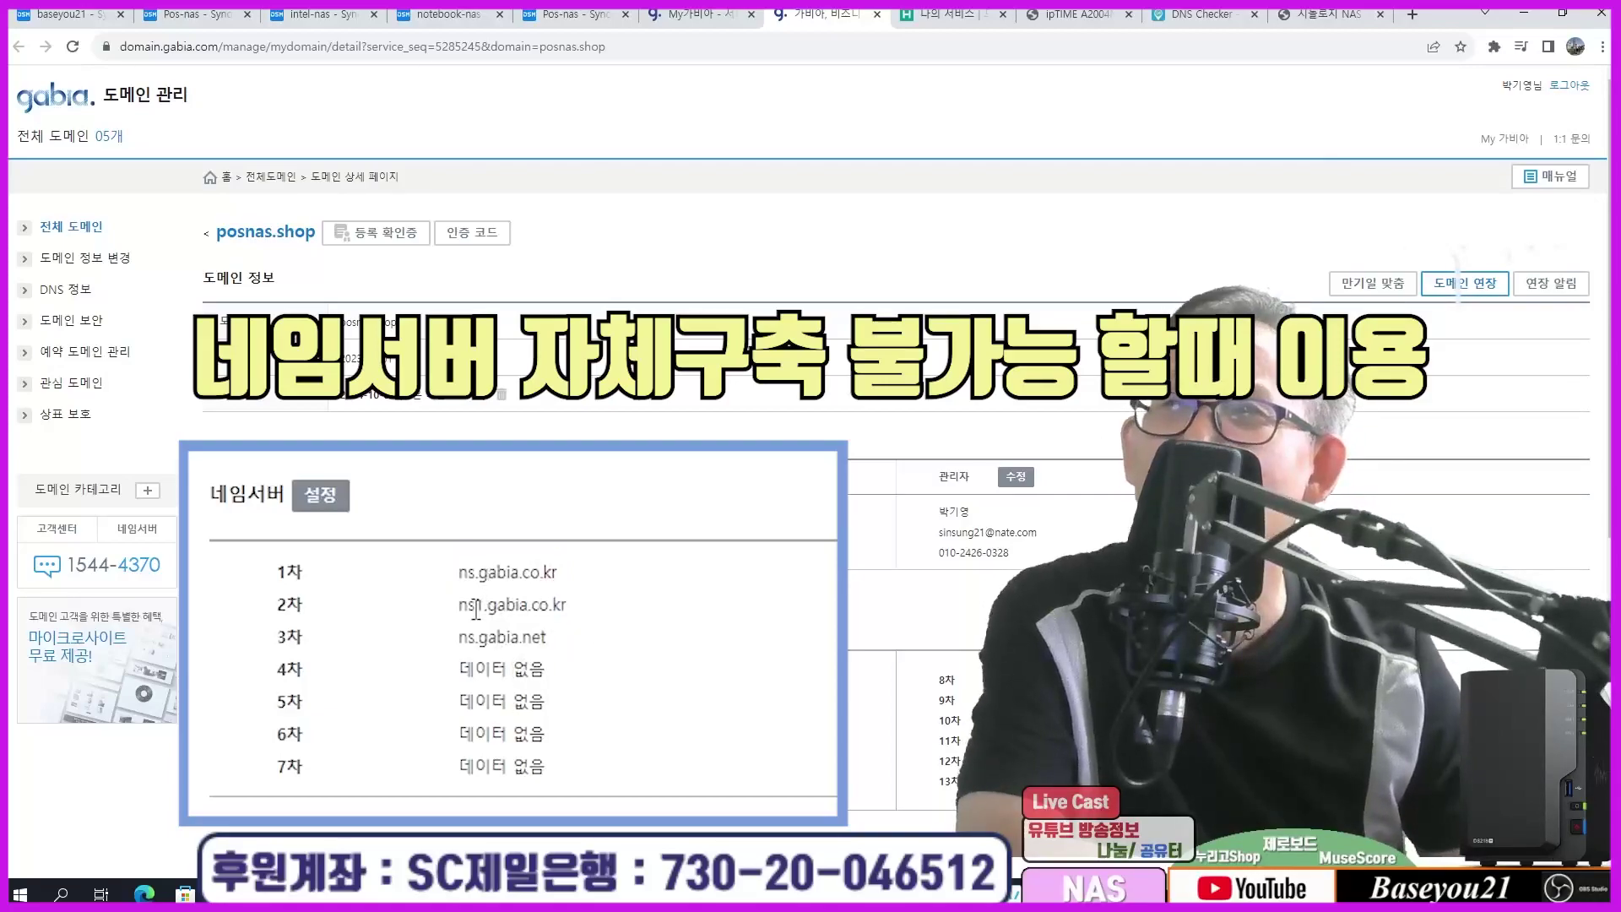
{"action": "left_click_drag", "start_coordinate": [443, 572], "coordinate": [580, 579]}
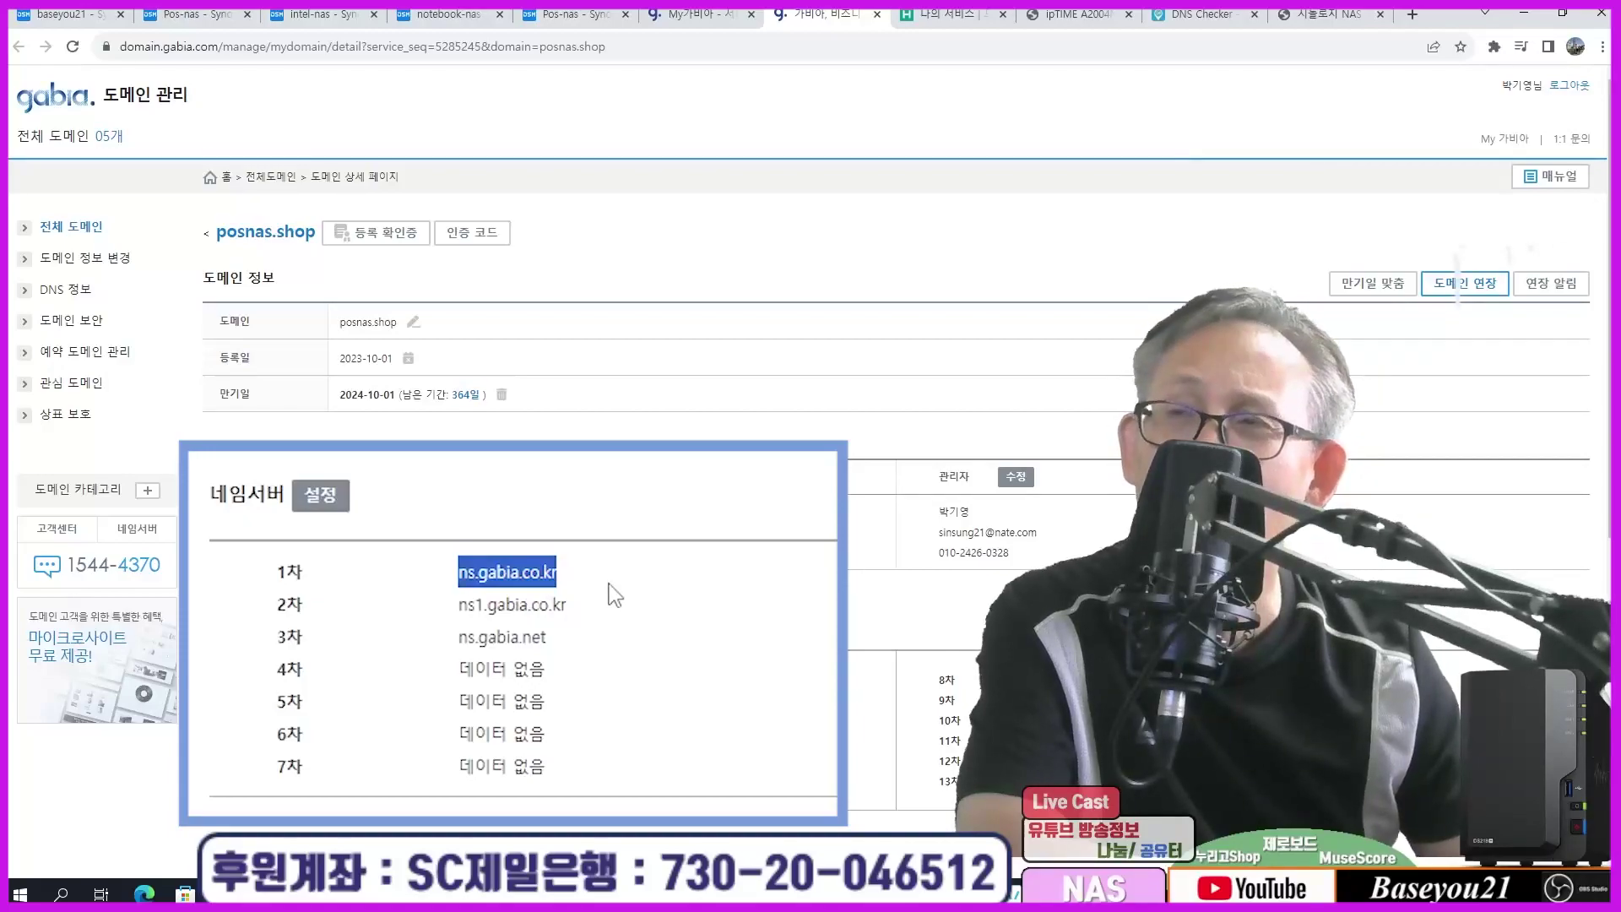
{"action": "left_click", "coordinate": [608, 584]}
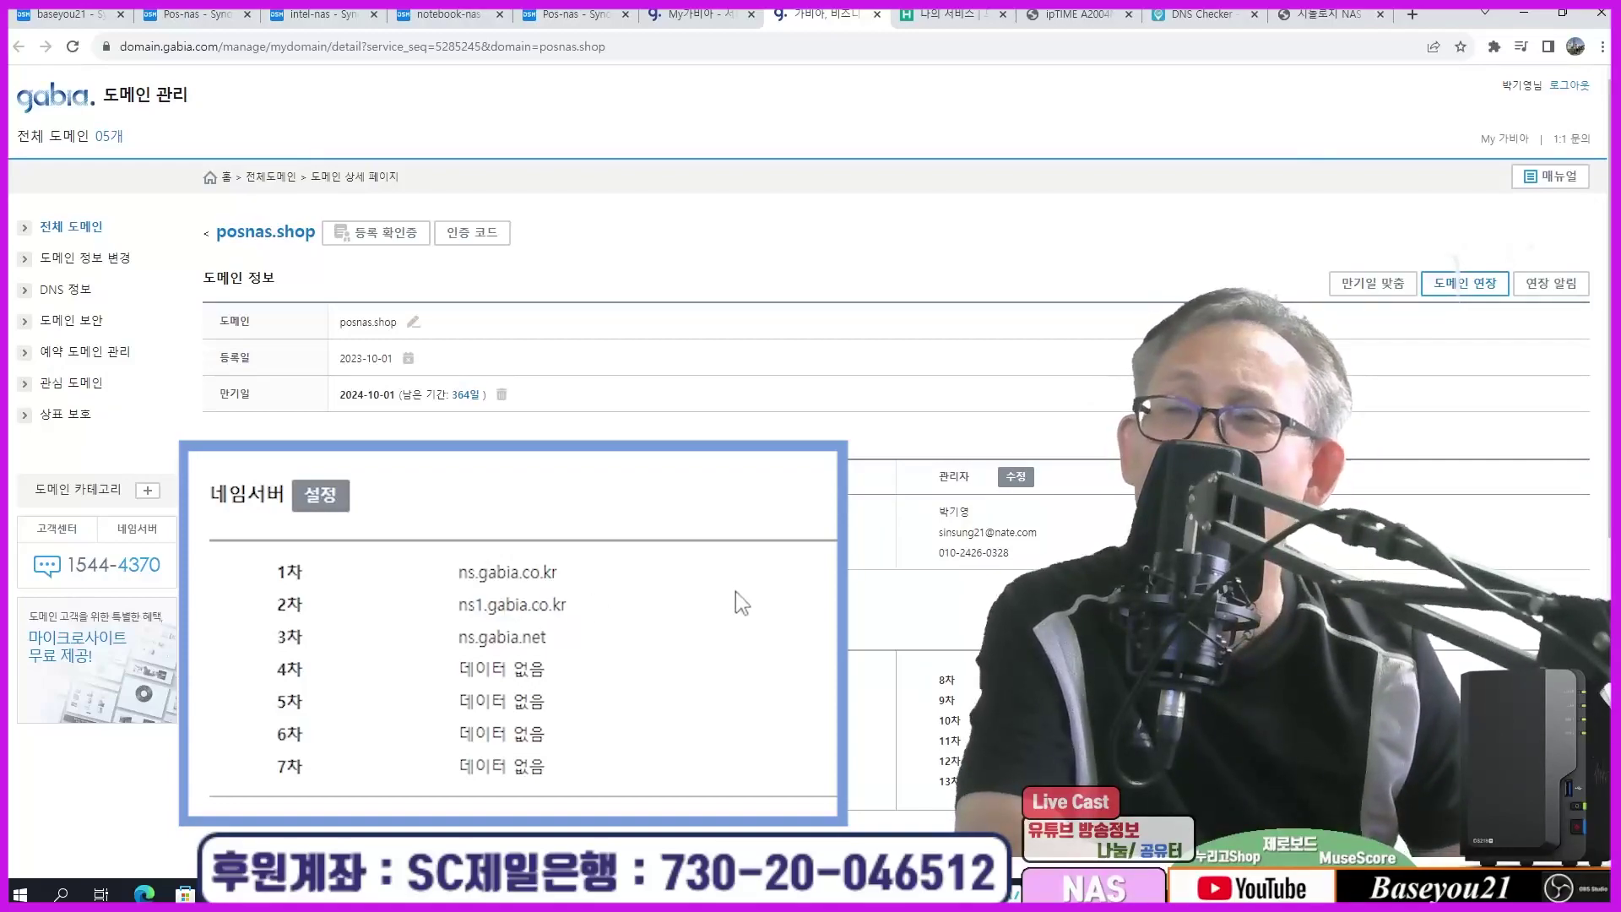
{"action": "scroll", "coordinate": [534, 689], "scroll_direction": "down", "scroll_amount": 4}
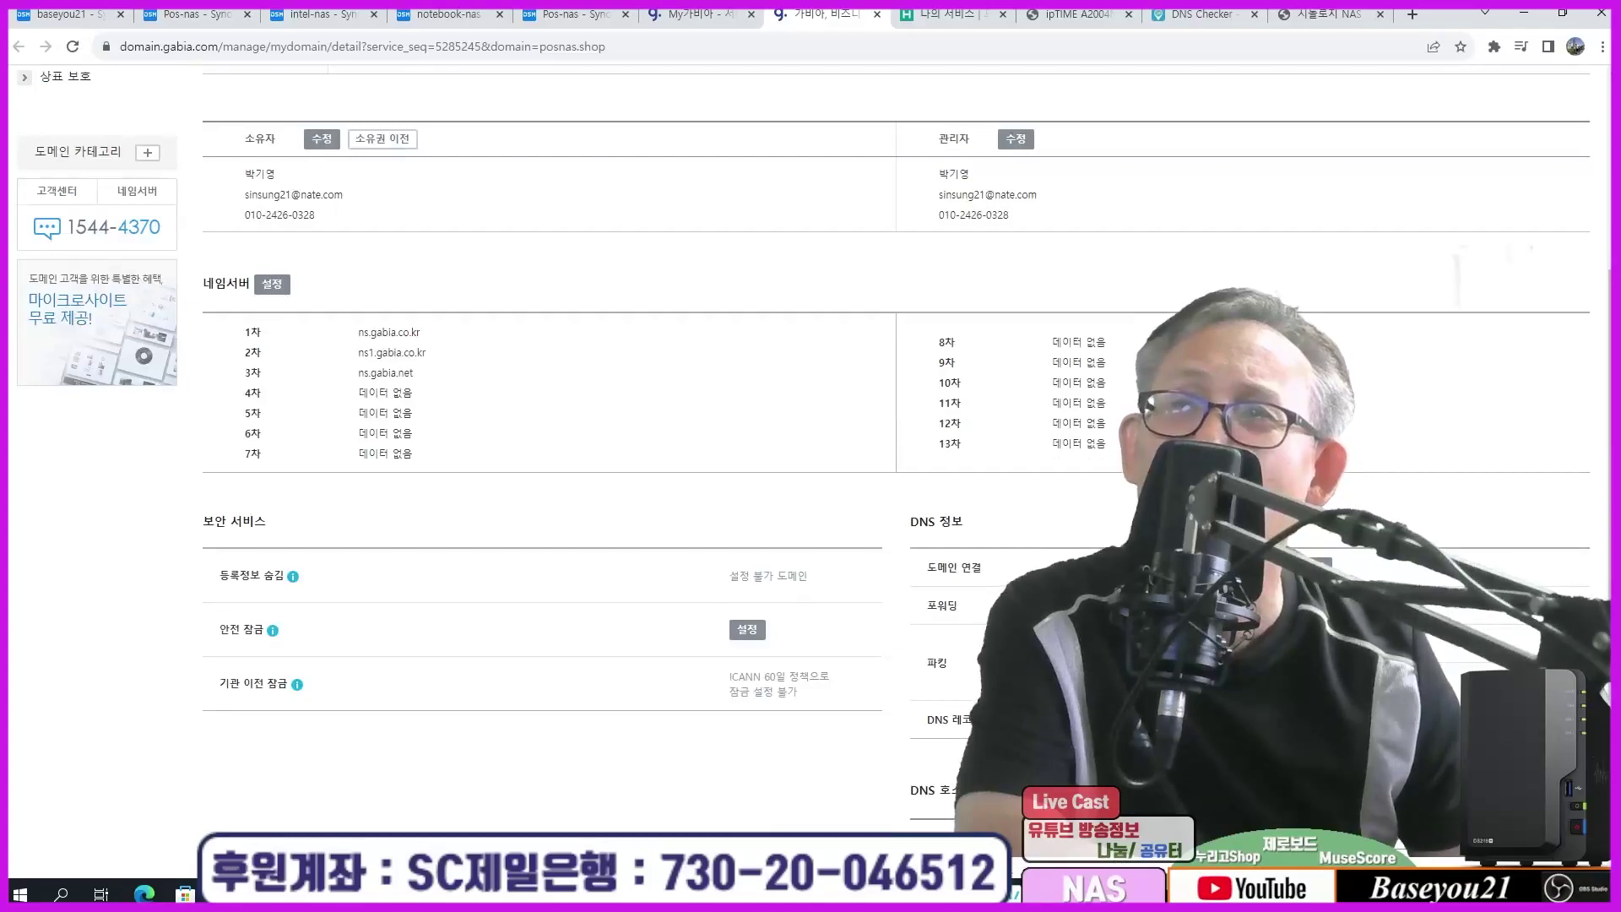
{"action": "scroll", "coordinate": [540, 422], "scroll_direction": "down", "scroll_amount": 2}
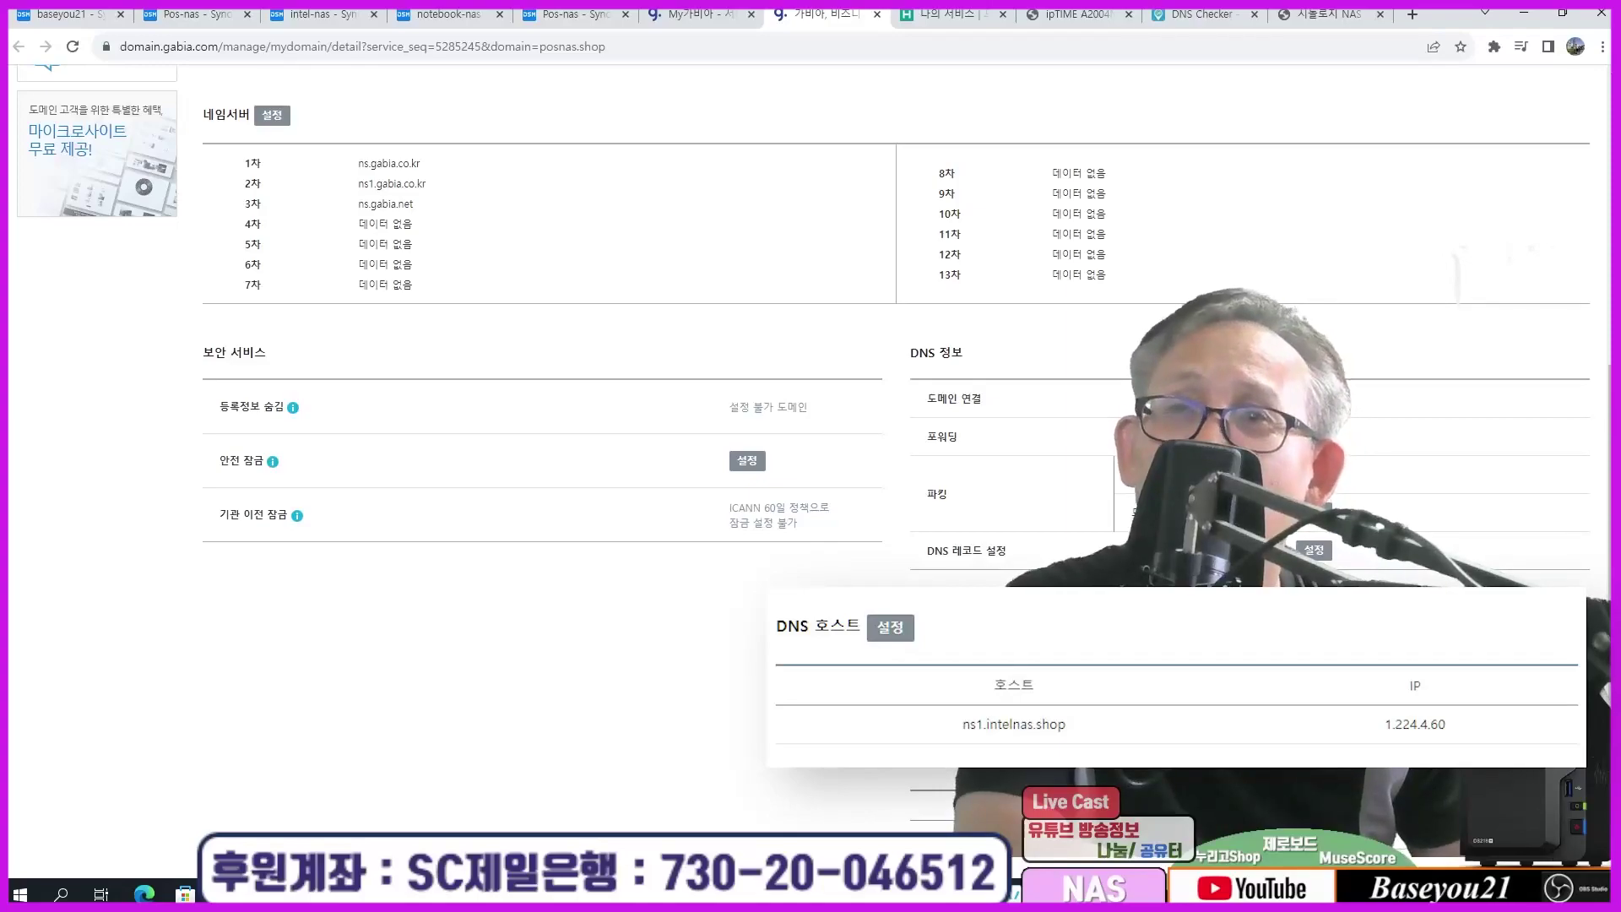
{"action": "scroll", "coordinate": [811, 422], "scroll_direction": "up", "scroll_amount": 4}
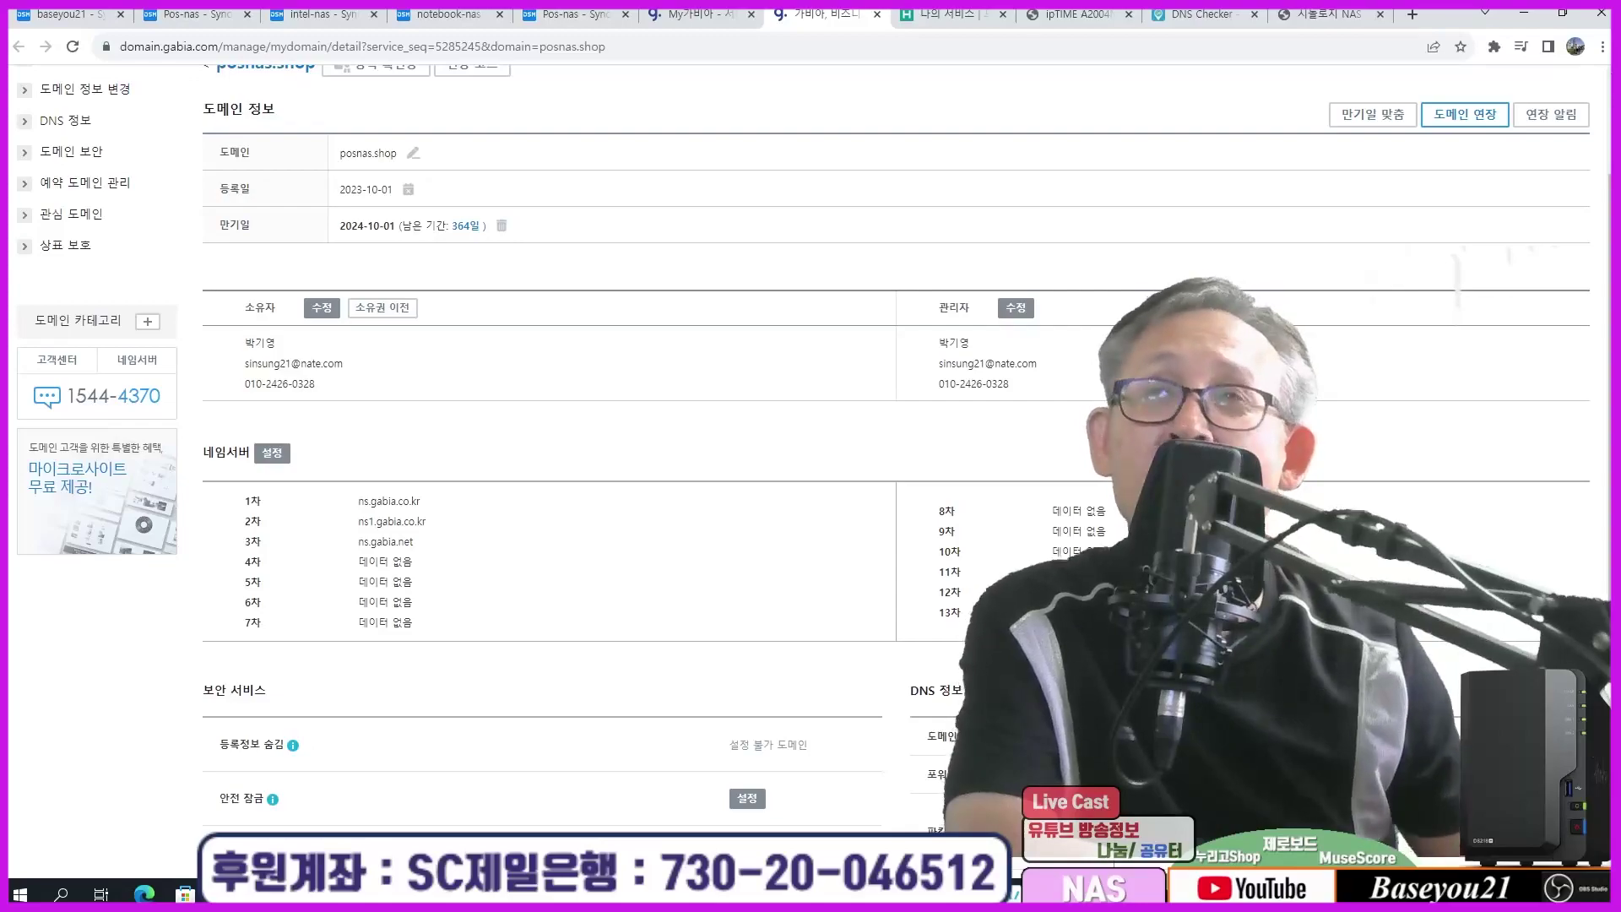
{"action": "scroll", "coordinate": [536, 670], "scroll_direction": "up", "scroll_amount": 2}
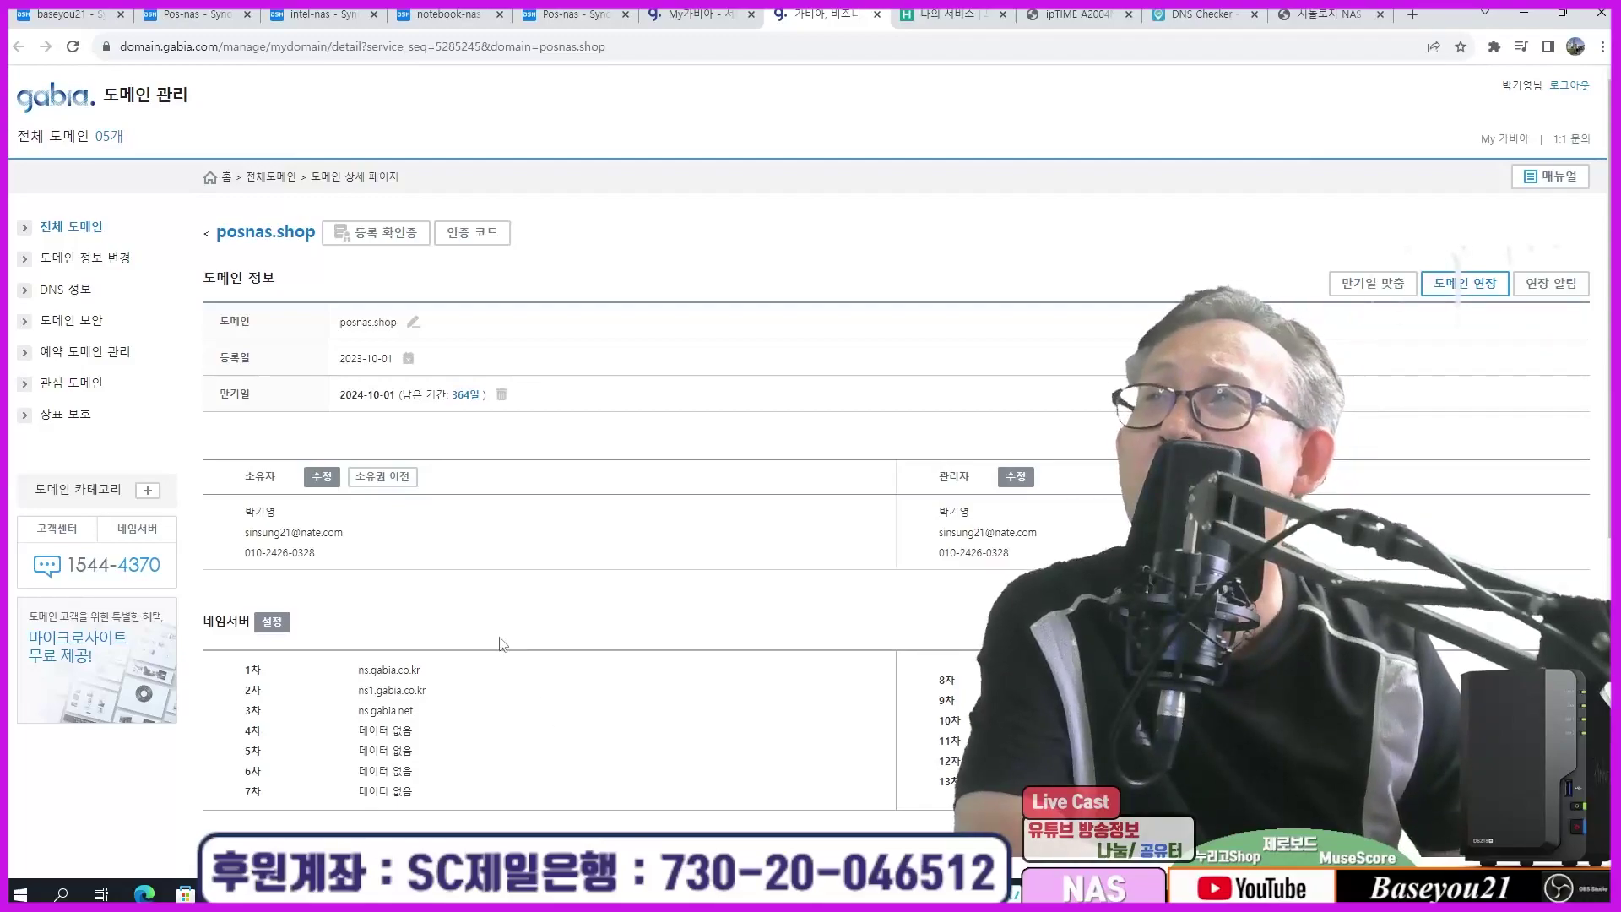
Step: Go from DNS 정보 to the Gabia DNS 관리 tool and confirm the move
{"action": "left_click", "coordinate": [53, 291]}
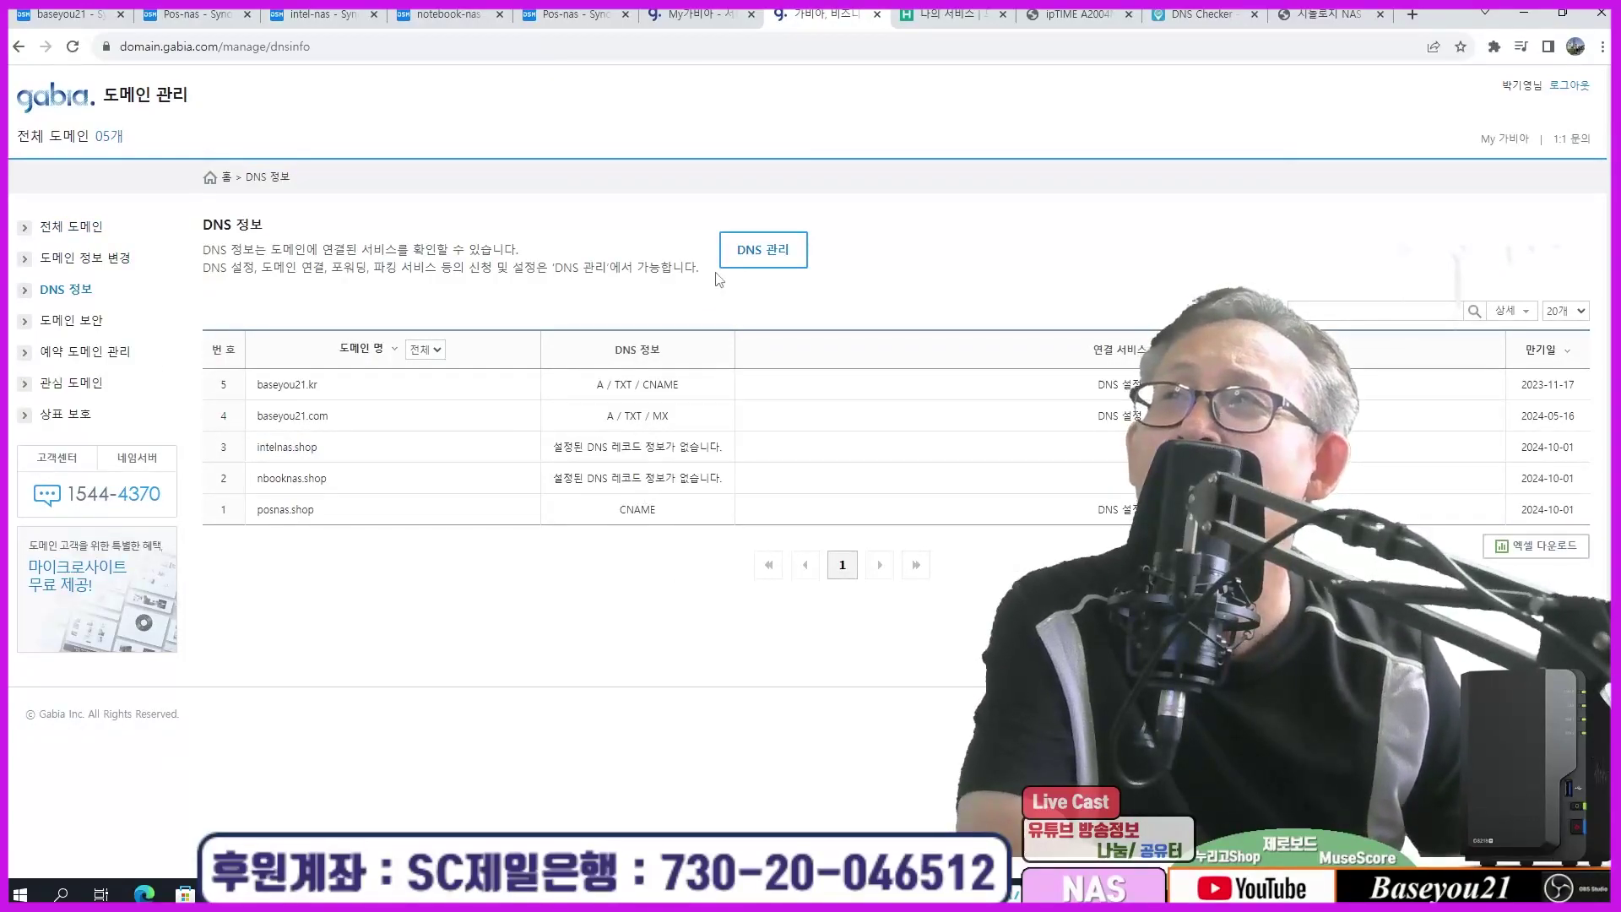
{"action": "left_click", "coordinate": [746, 250]}
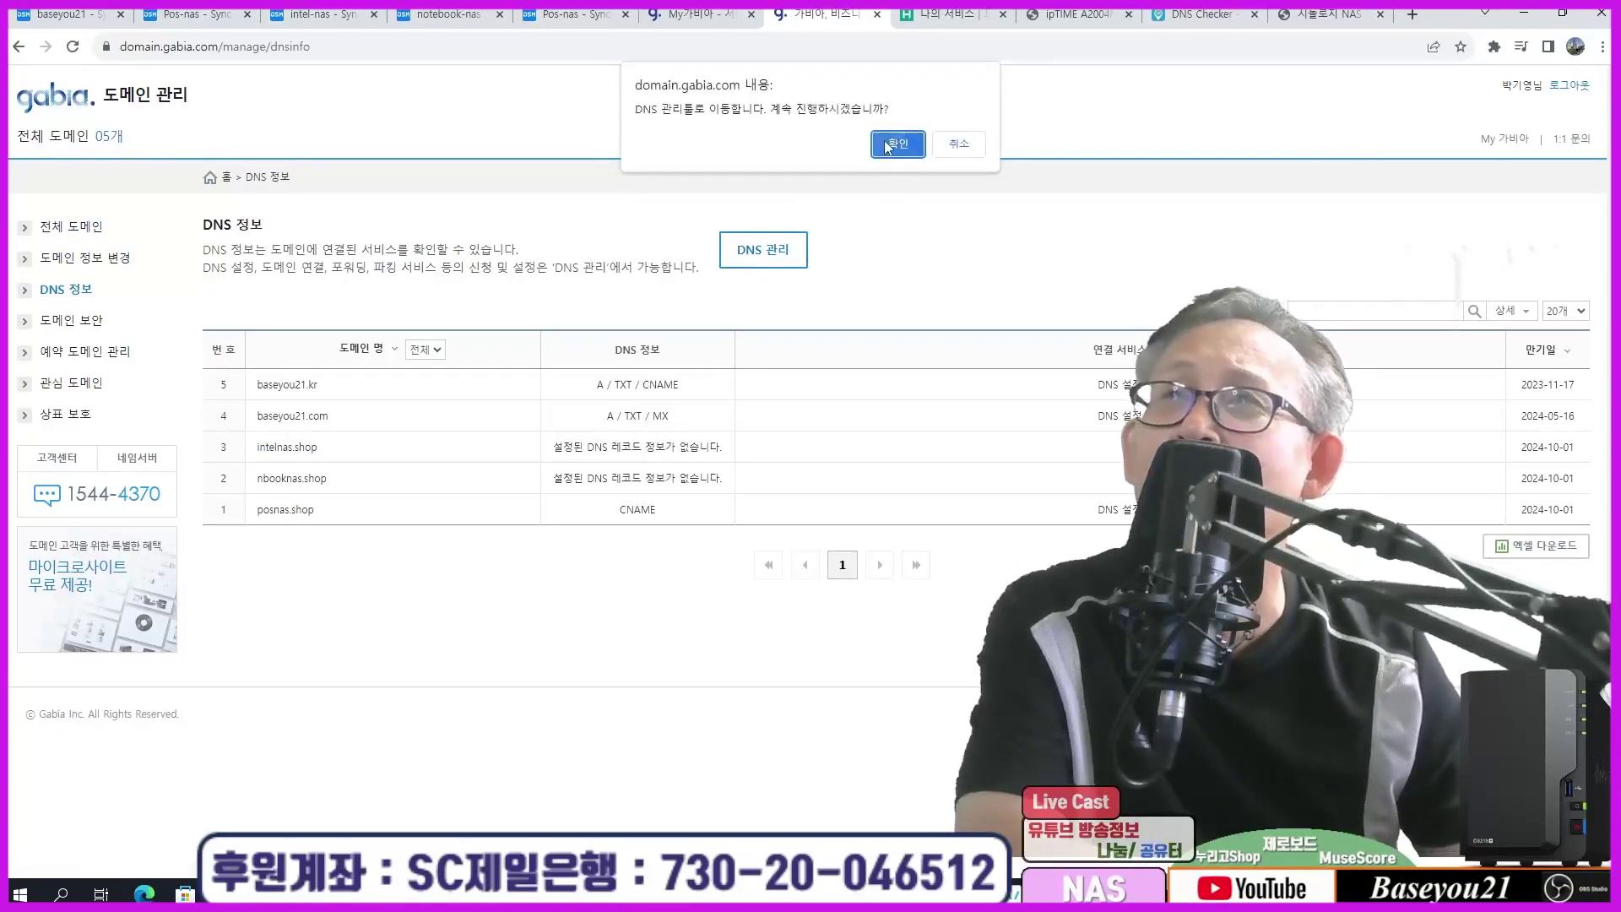
{"action": "left_click", "coordinate": [887, 147]}
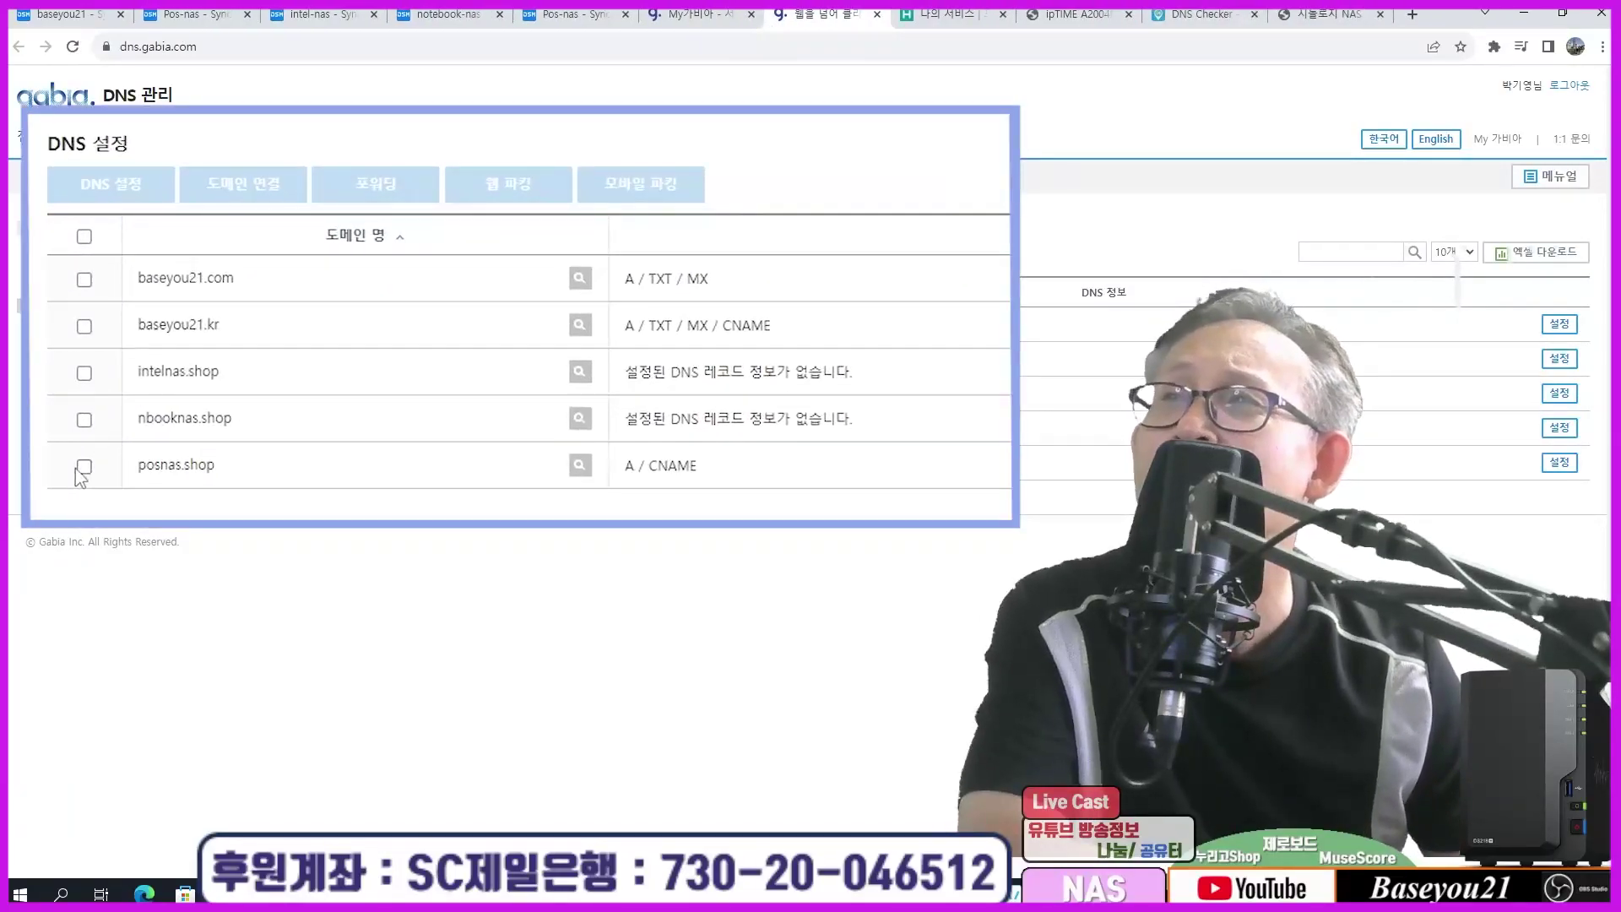
Step: Tick posnas.shop, view its A @ 1.224.4.60 and CNAME www records, and return to the list
{"action": "left_click", "coordinate": [84, 467]}
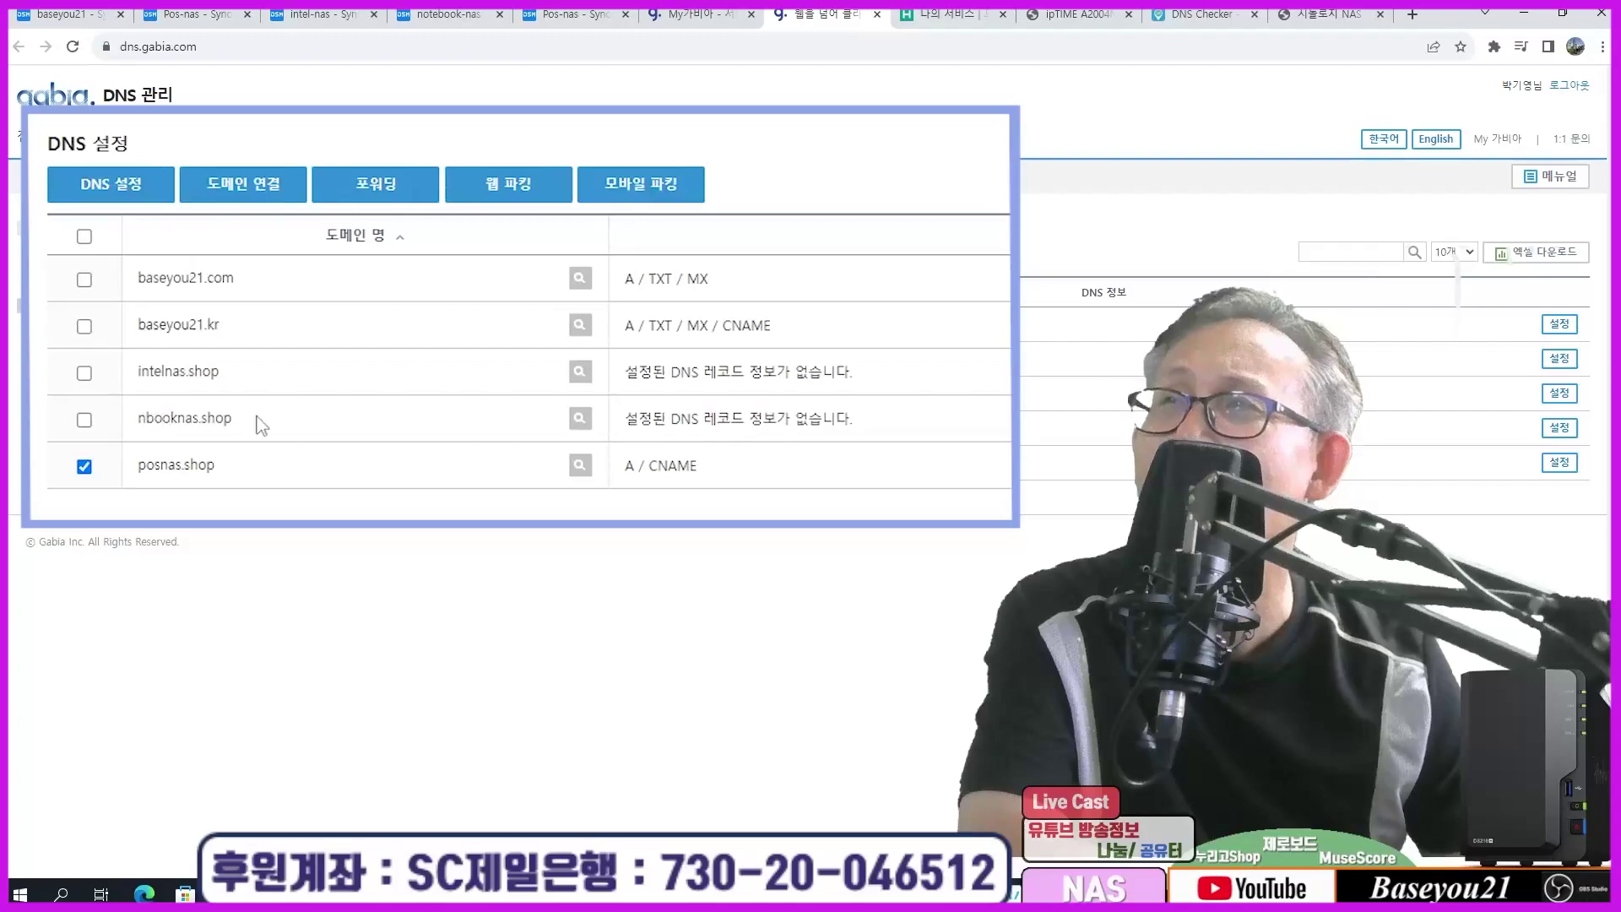
{"action": "left_click_drag", "start_coordinate": [243, 420], "coordinate": [137, 418]}
{"action": "left_click", "coordinate": [127, 422]}
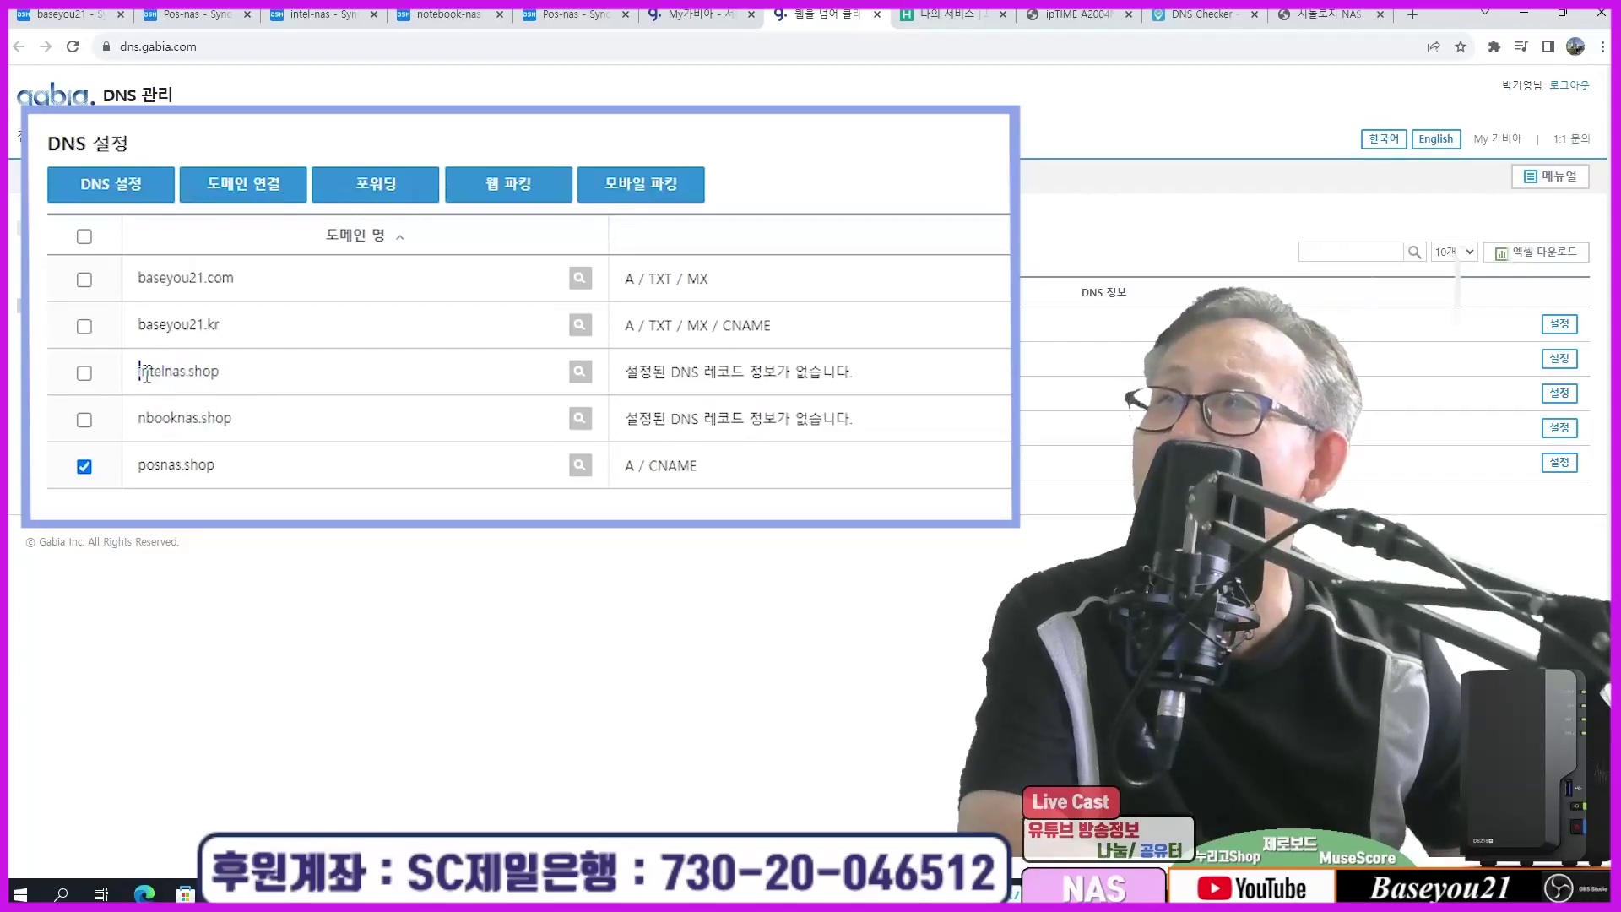
{"action": "left_click", "coordinate": [83, 467]}
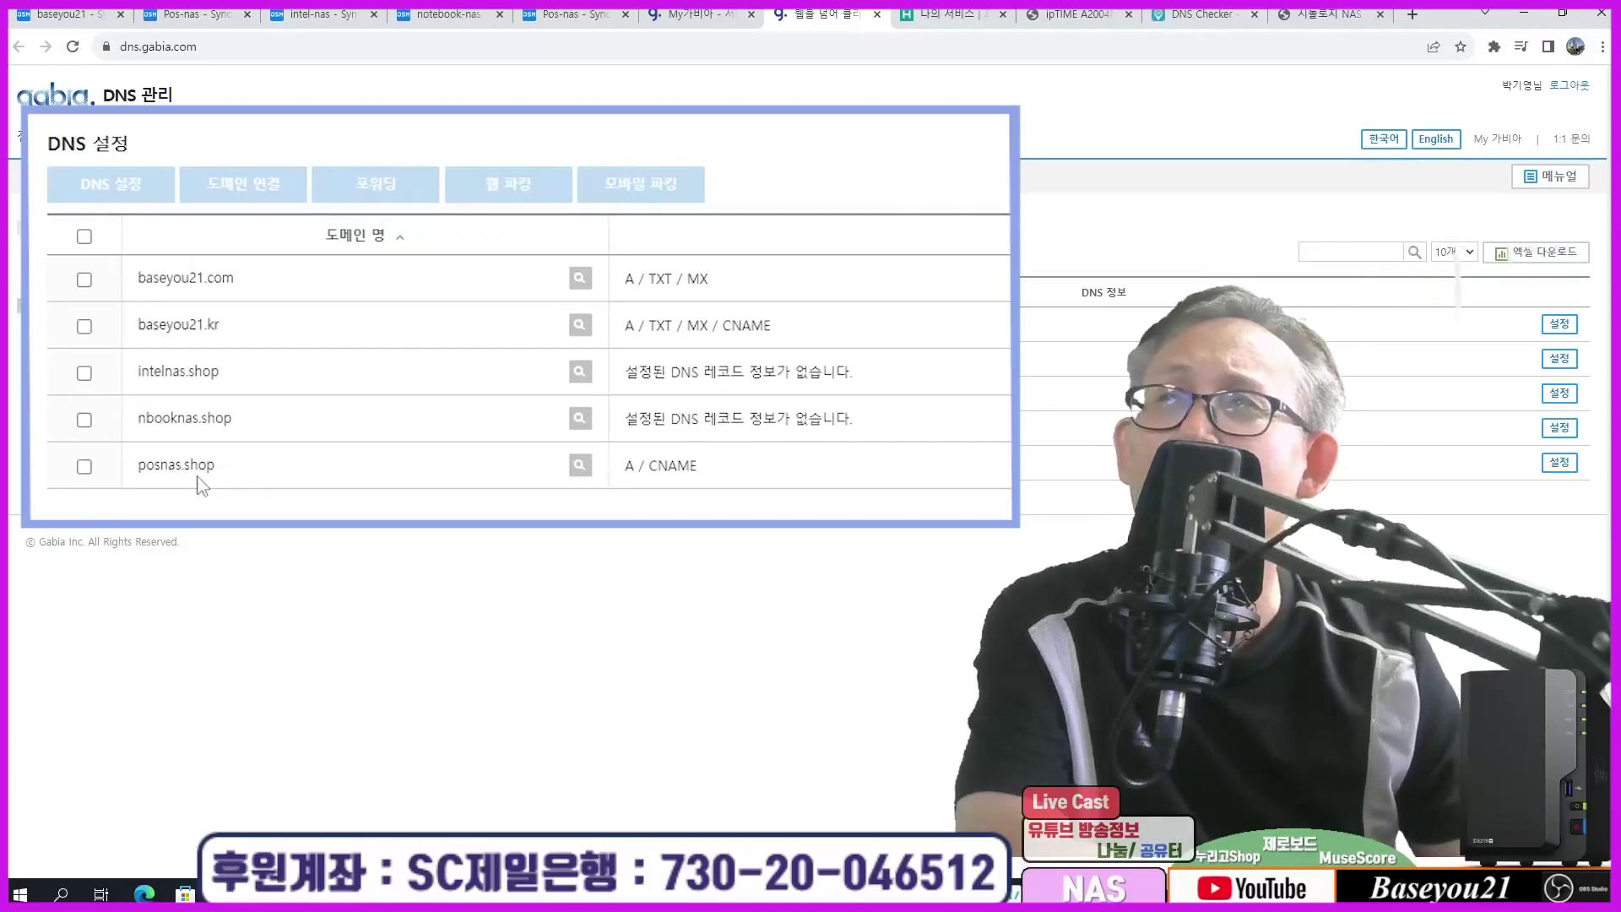
{"action": "left_click", "coordinate": [84, 467]}
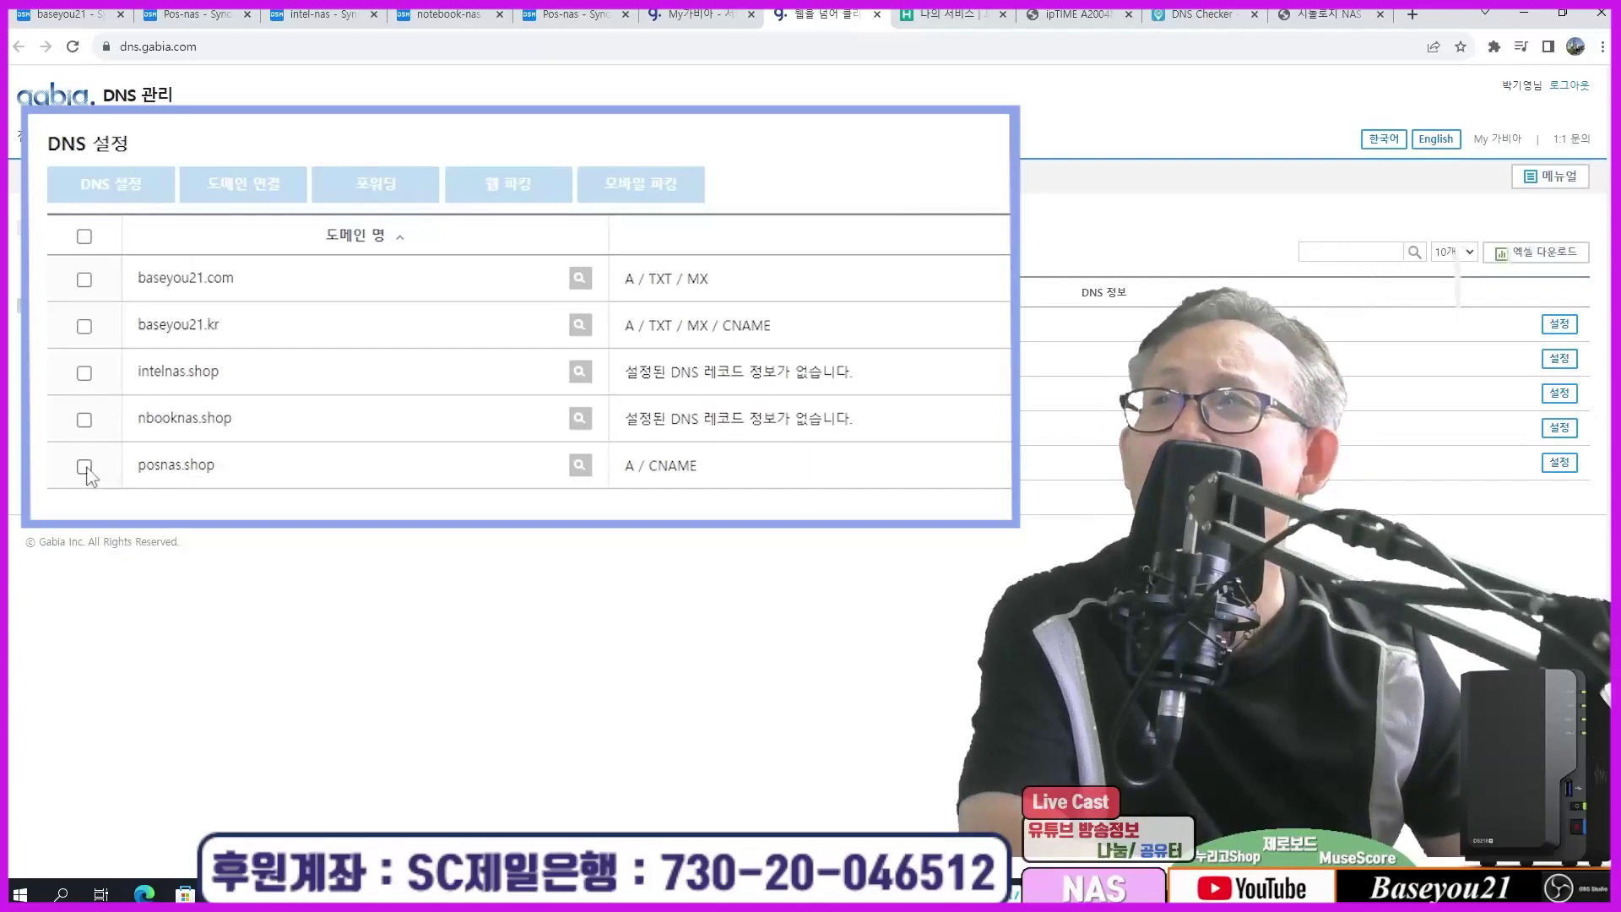
{"action": "left_click", "coordinate": [127, 186]}
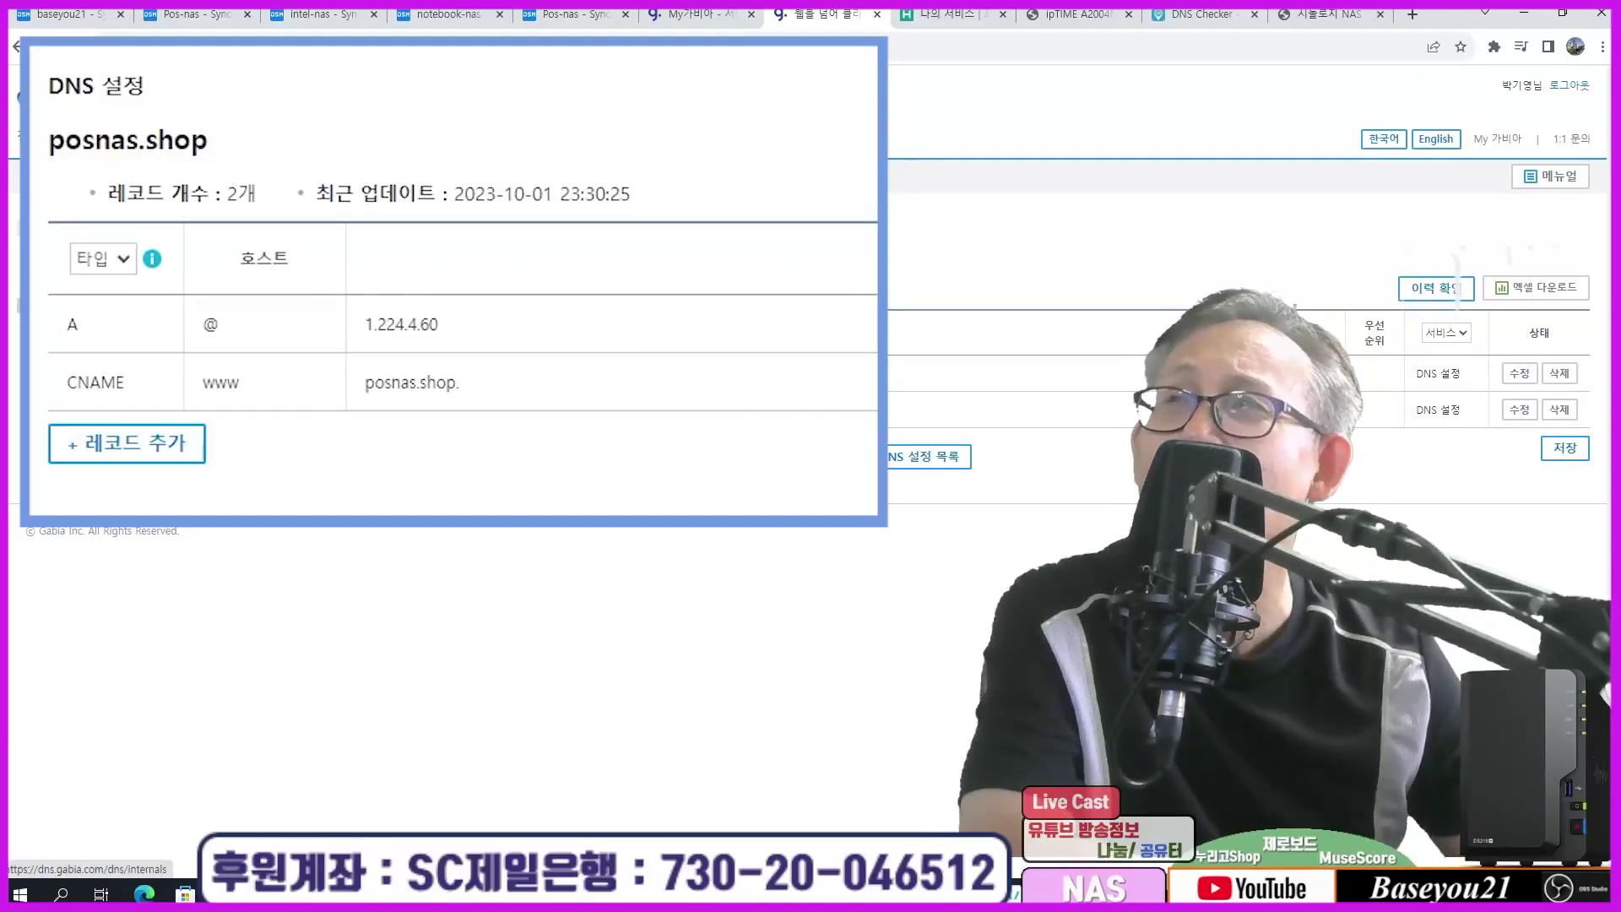
{"action": "left_click", "coordinate": [79, 252]}
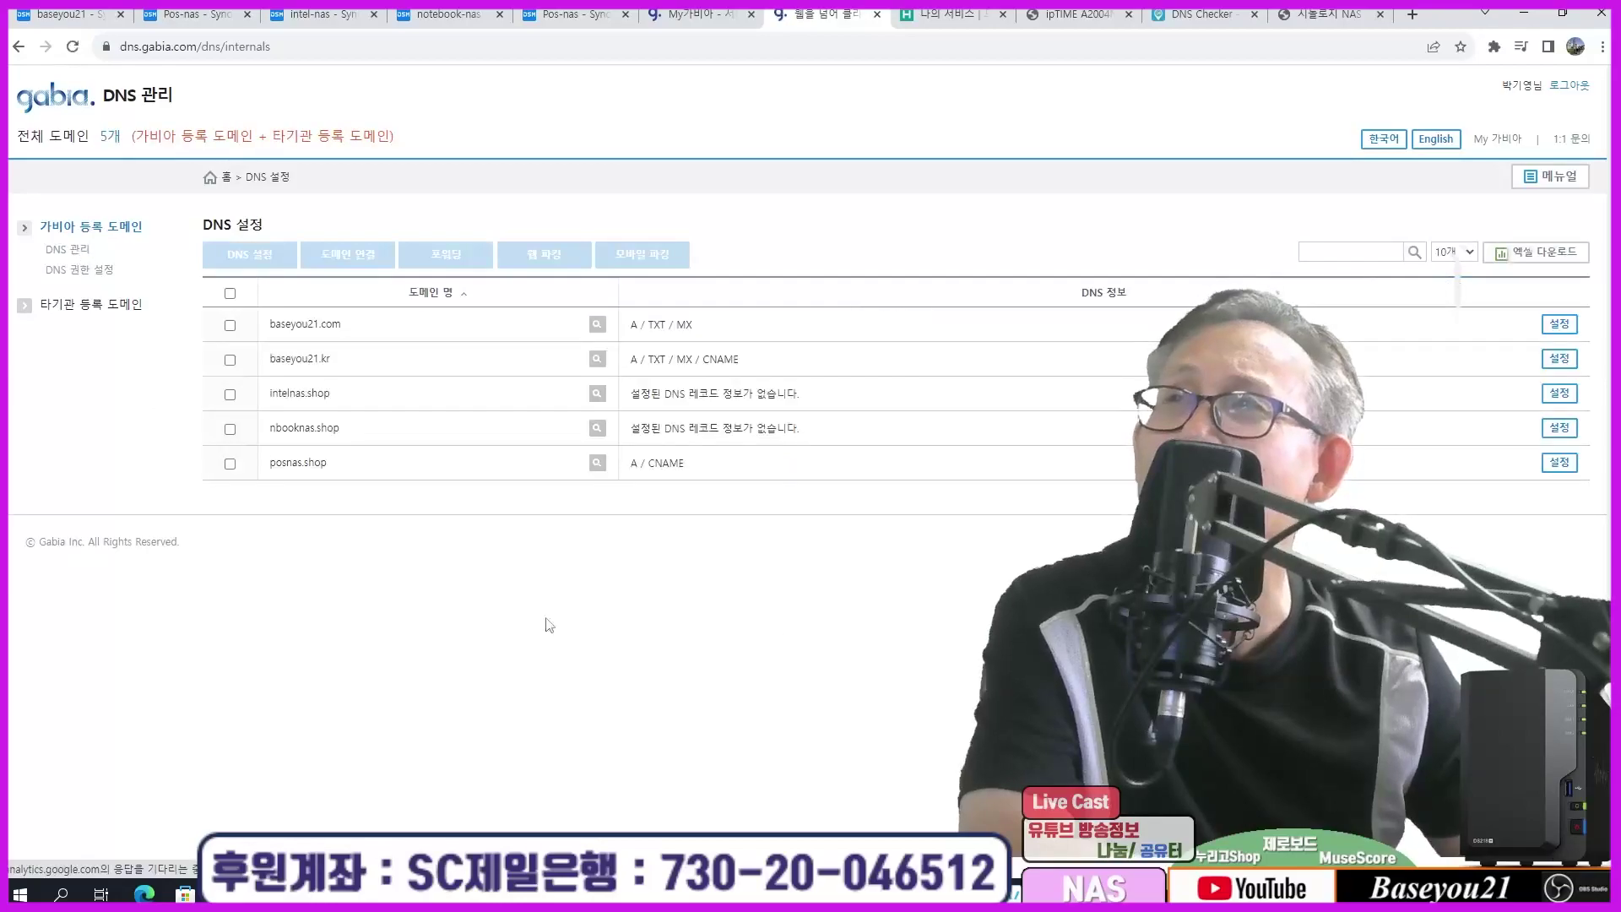
Step: Open baseyou21.kr's DNS settings and highlight the posnas, nbooknas and intelnas A records
{"action": "left_click", "coordinate": [230, 360]}
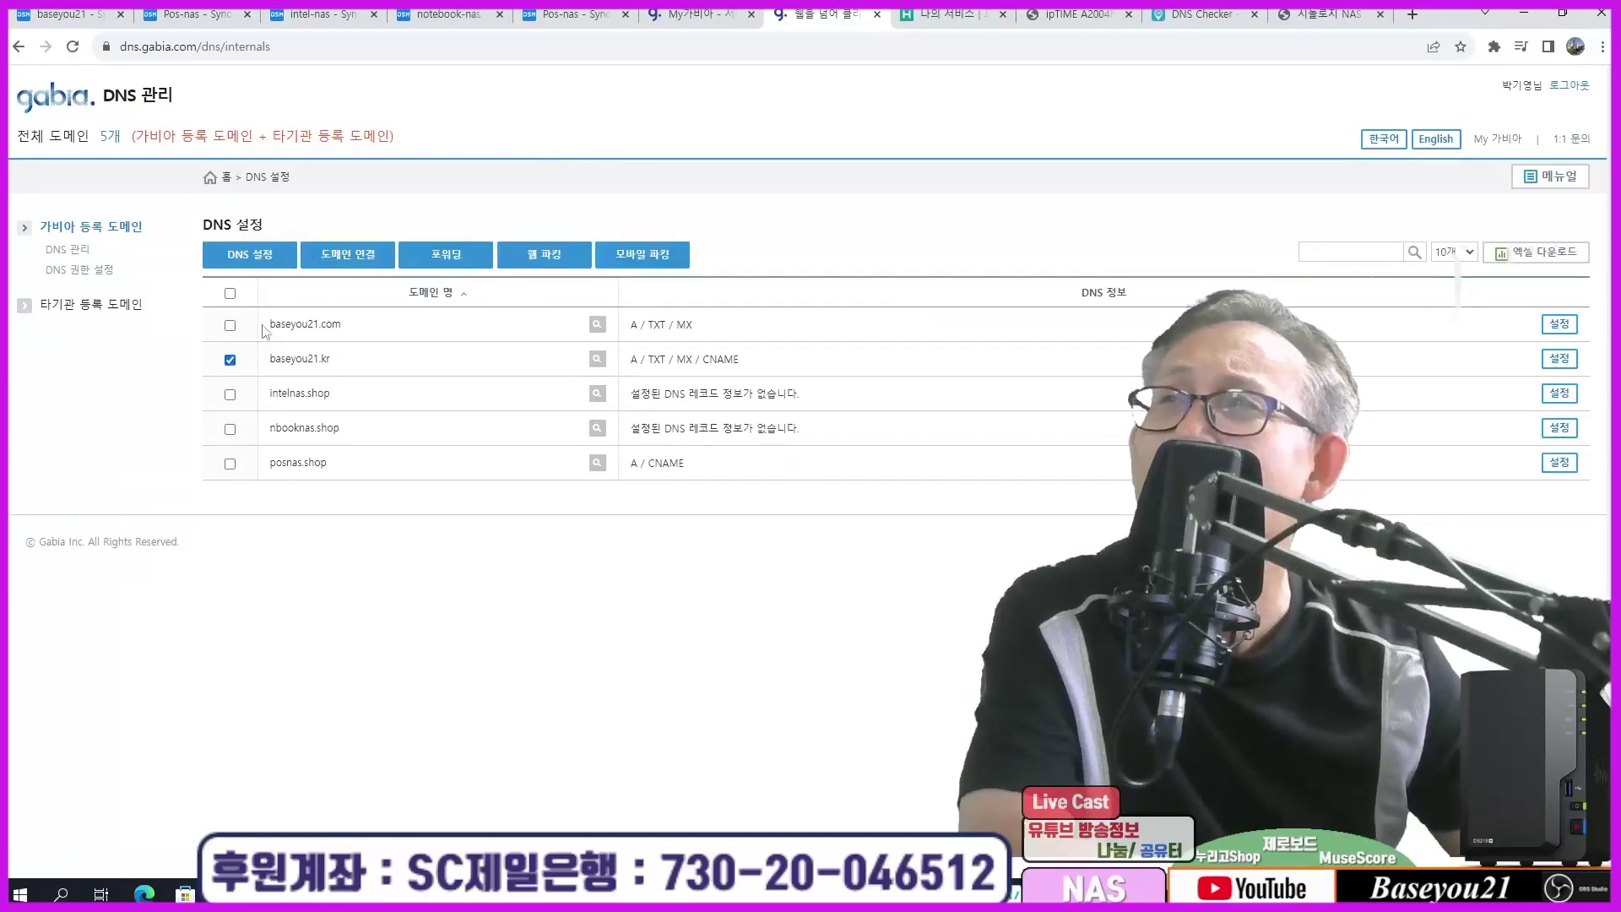
{"action": "left_click", "coordinate": [255, 263]}
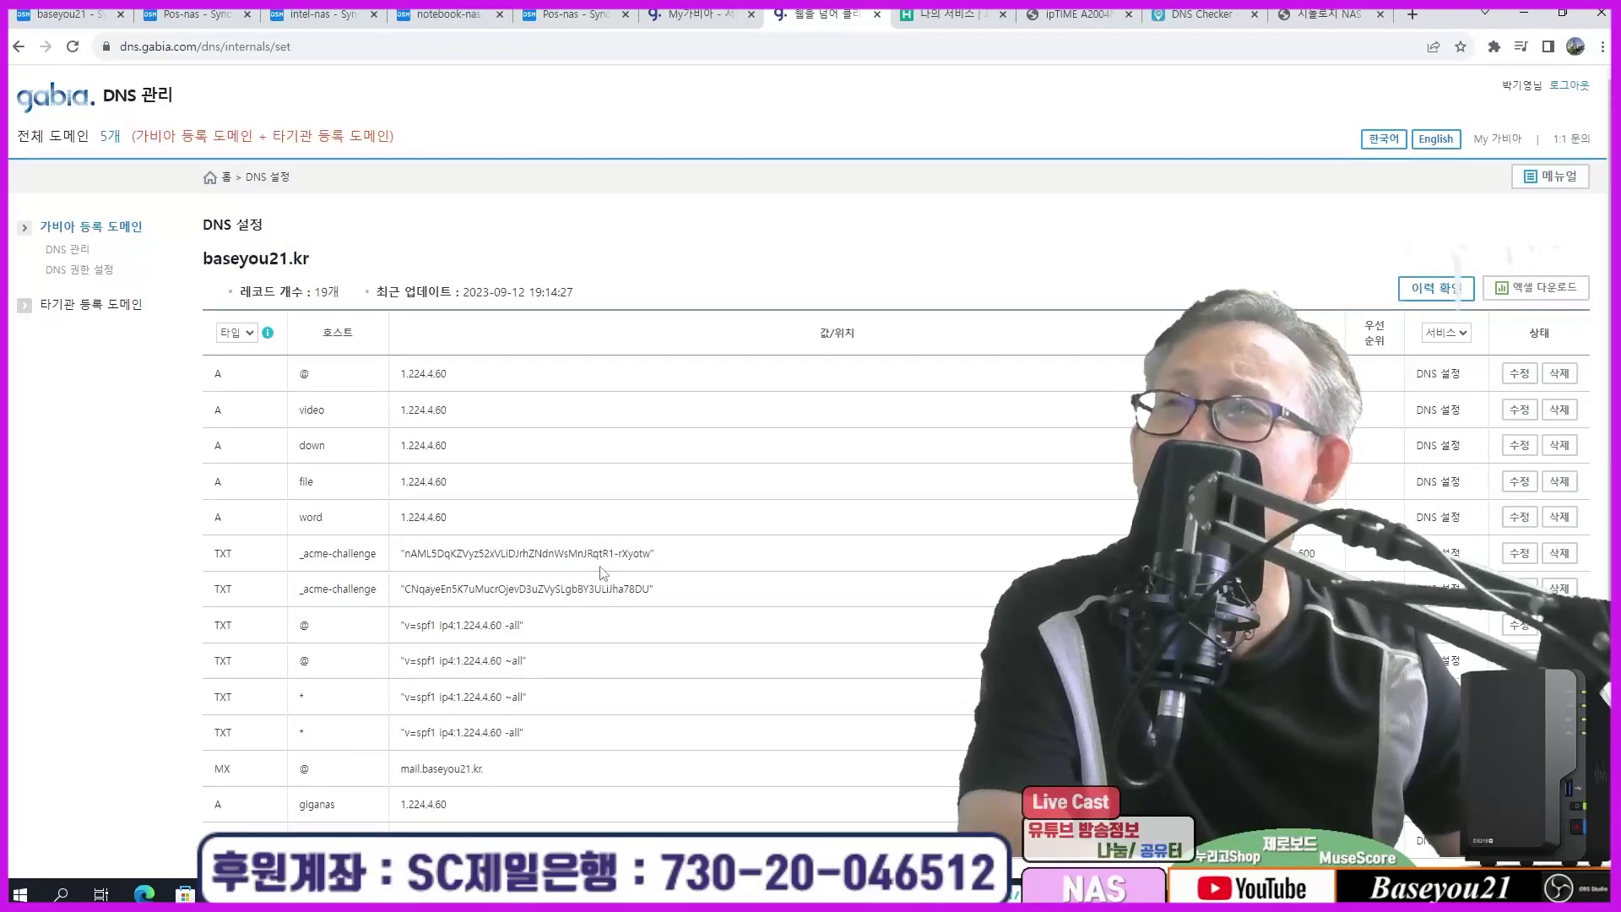
{"action": "scroll", "coordinate": [602, 573], "scroll_direction": "down", "scroll_amount": 1}
{"action": "scroll", "coordinate": [602, 574], "scroll_direction": "down", "scroll_amount": 3}
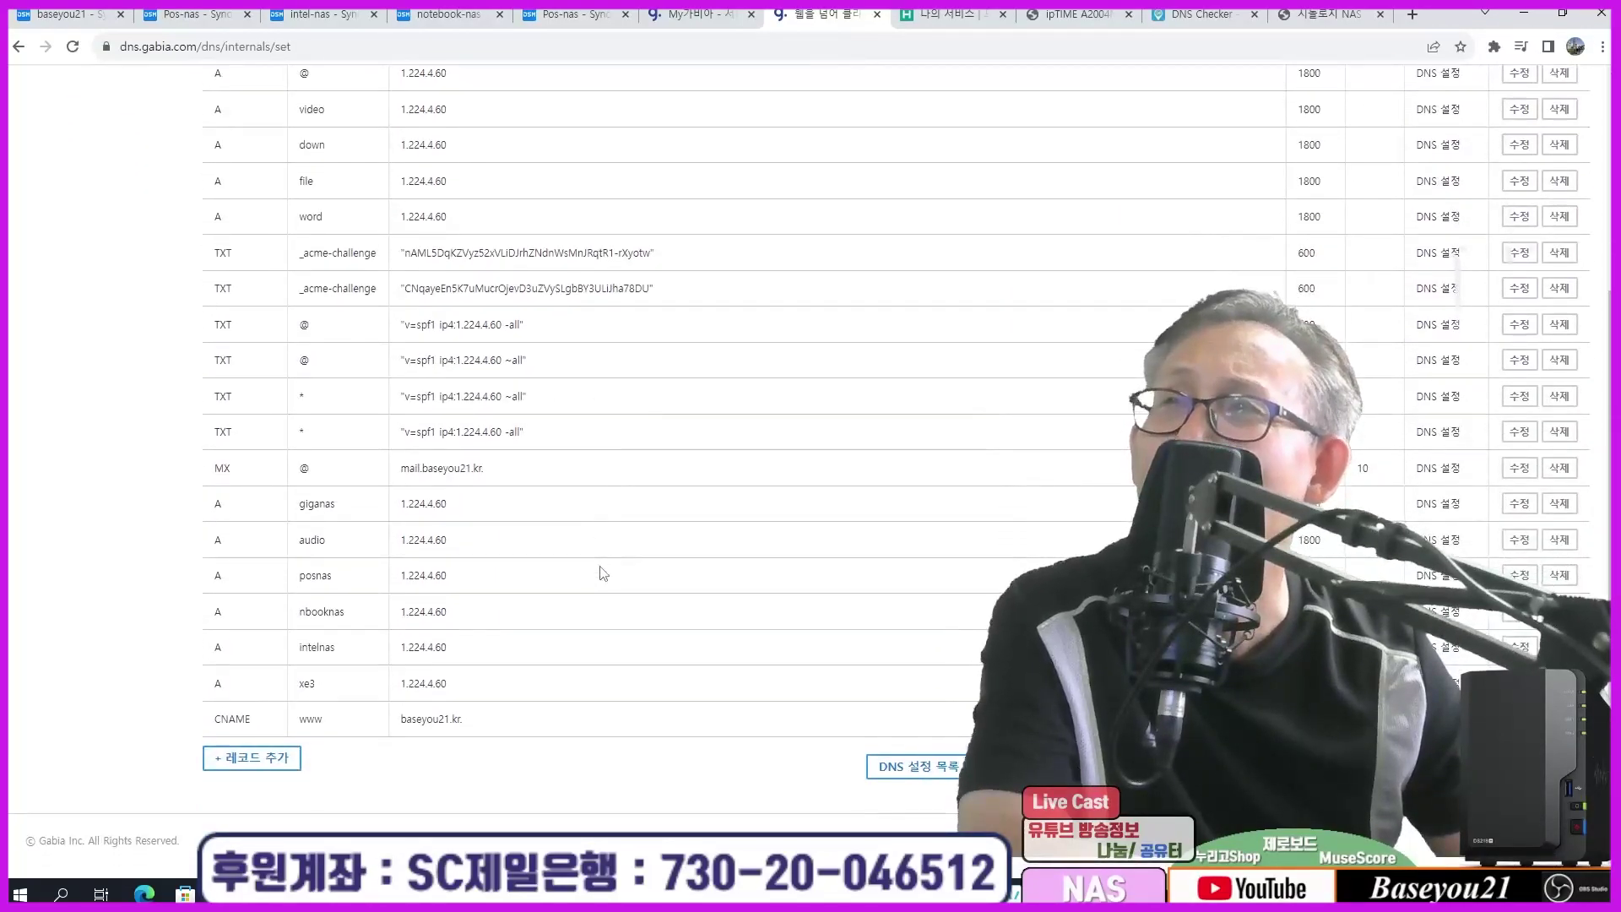
{"action": "scroll", "coordinate": [602, 573], "scroll_direction": "up", "scroll_amount": 1}
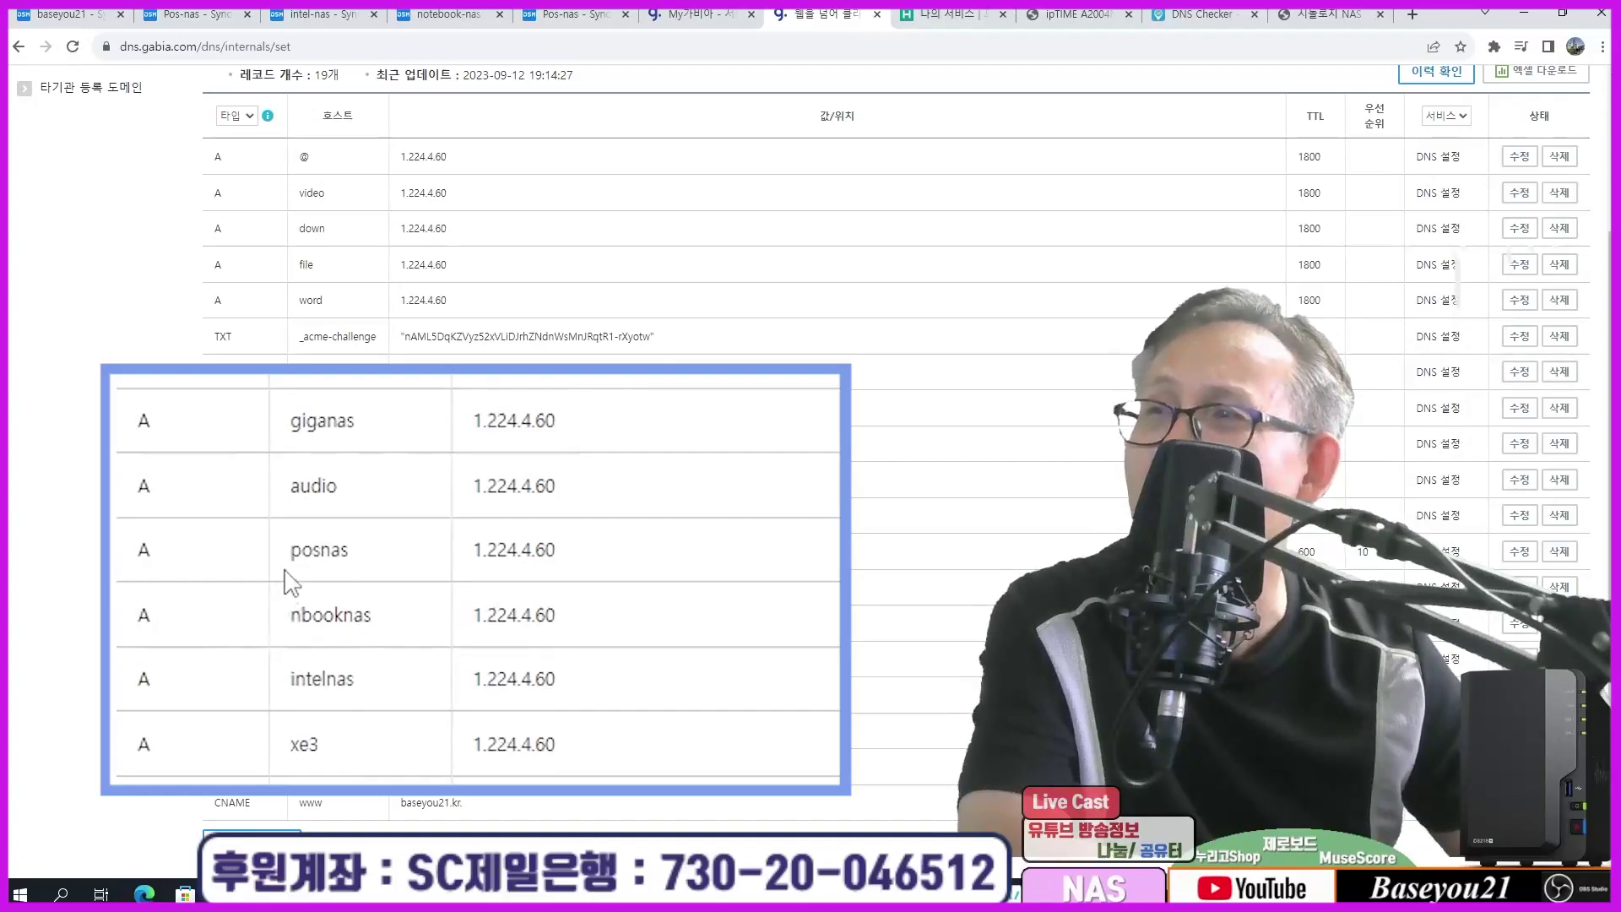
{"action": "double_click", "coordinate": [317, 561]}
{"action": "left_click_drag", "start_coordinate": [300, 615], "coordinate": [372, 635]}
{"action": "left_click_drag", "start_coordinate": [306, 675], "coordinate": [384, 699]}
{"action": "left_click", "coordinate": [378, 687]}
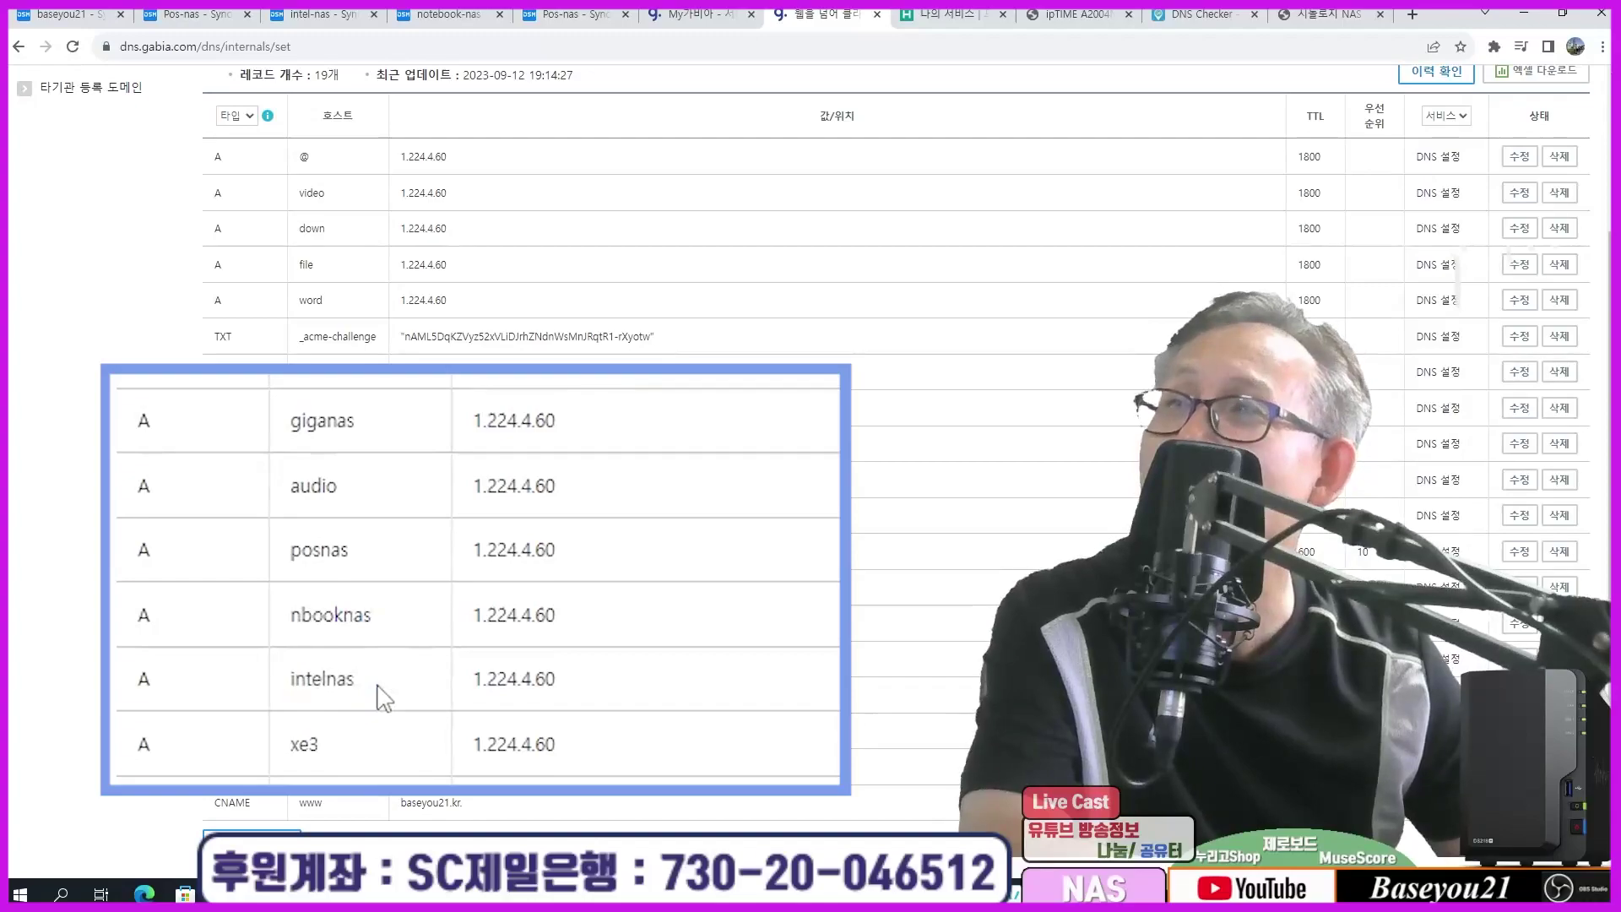
Step: Cycle through the Pos-nas and intel-nas pages to the notebook-nas DSM desktop
{"action": "left_click", "coordinate": [196, 14]}
{"action": "left_click", "coordinate": [325, 15]}
{"action": "left_click", "coordinate": [468, 16]}
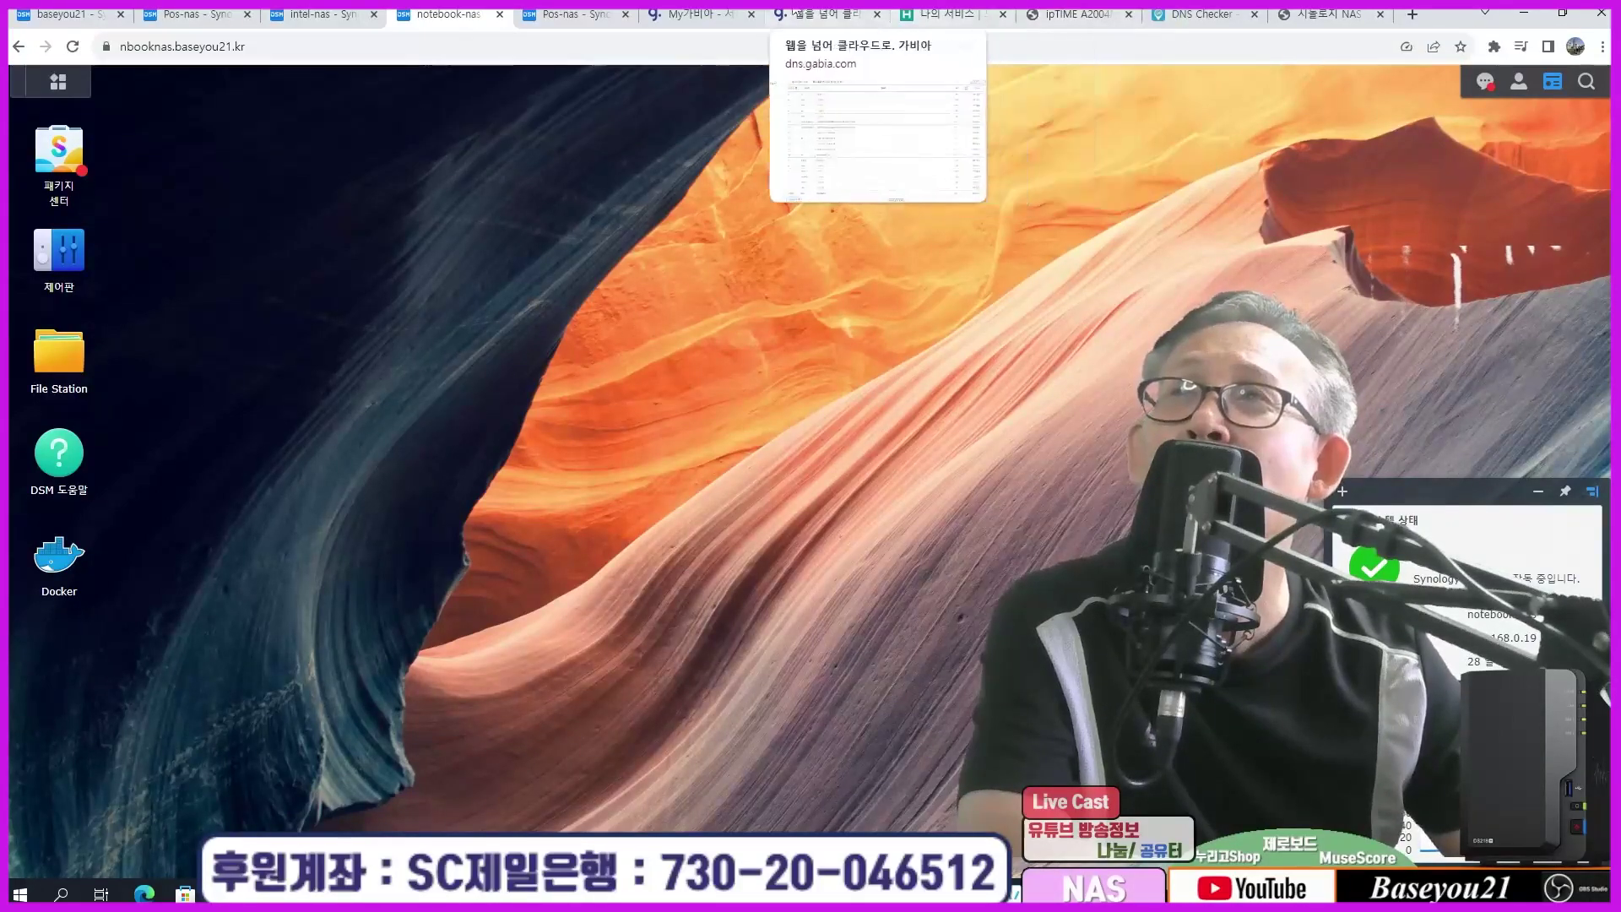
Step: Back in Gabia DNS 관리, tick posnas.shop and open its DNS record settings
{"action": "left_click", "coordinate": [708, 15]}
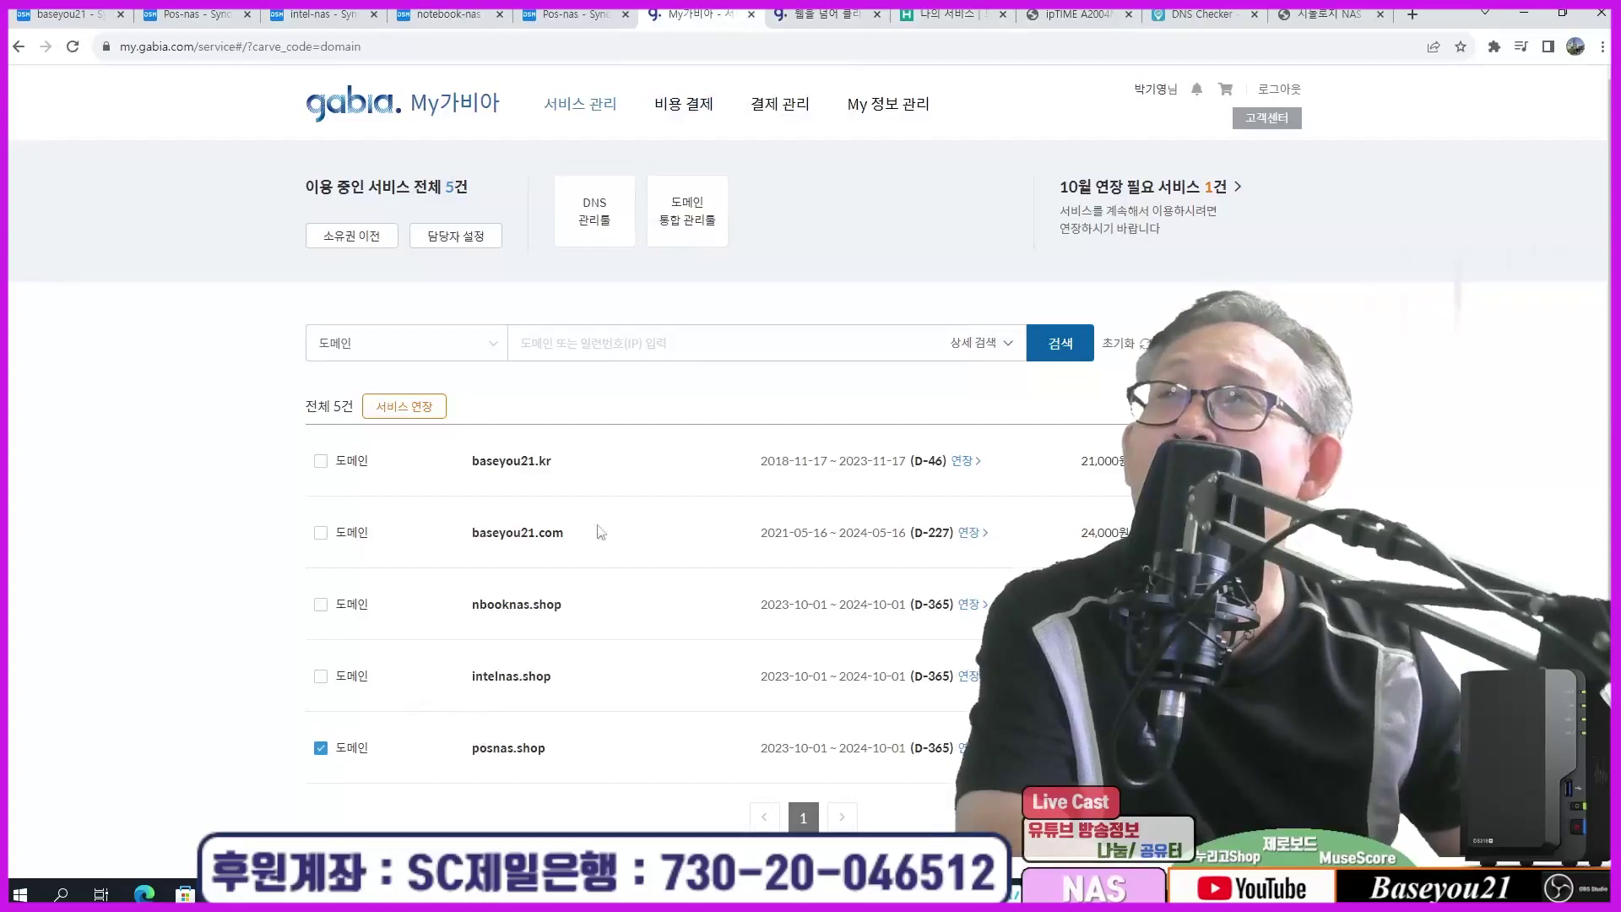
{"action": "left_click", "coordinate": [828, 15]}
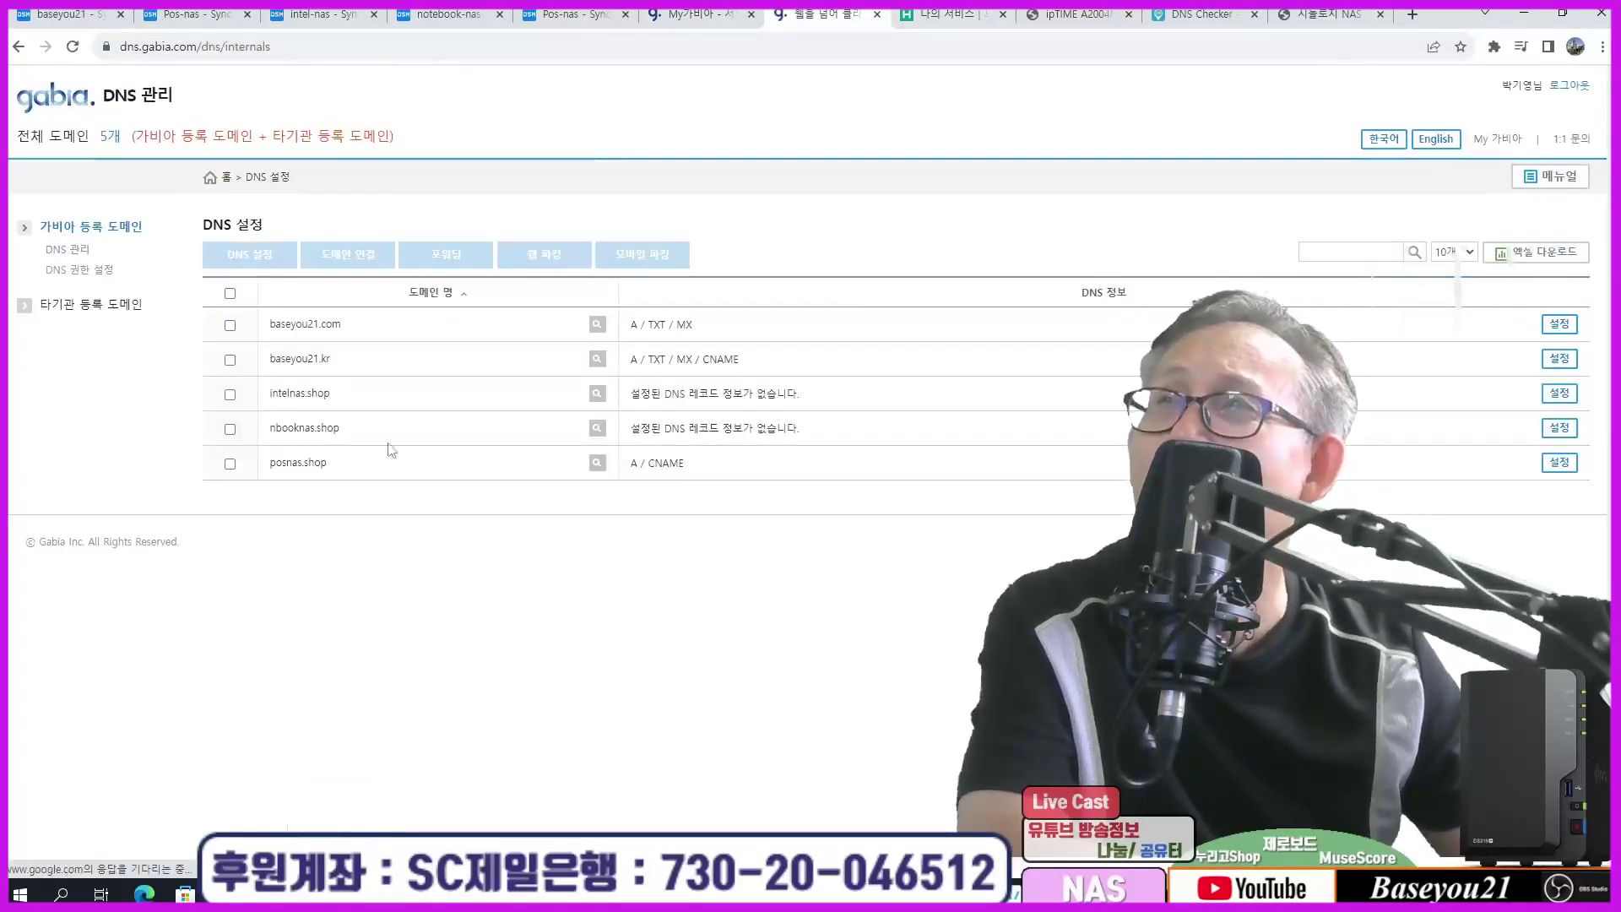
{"action": "left_click", "coordinate": [229, 464]}
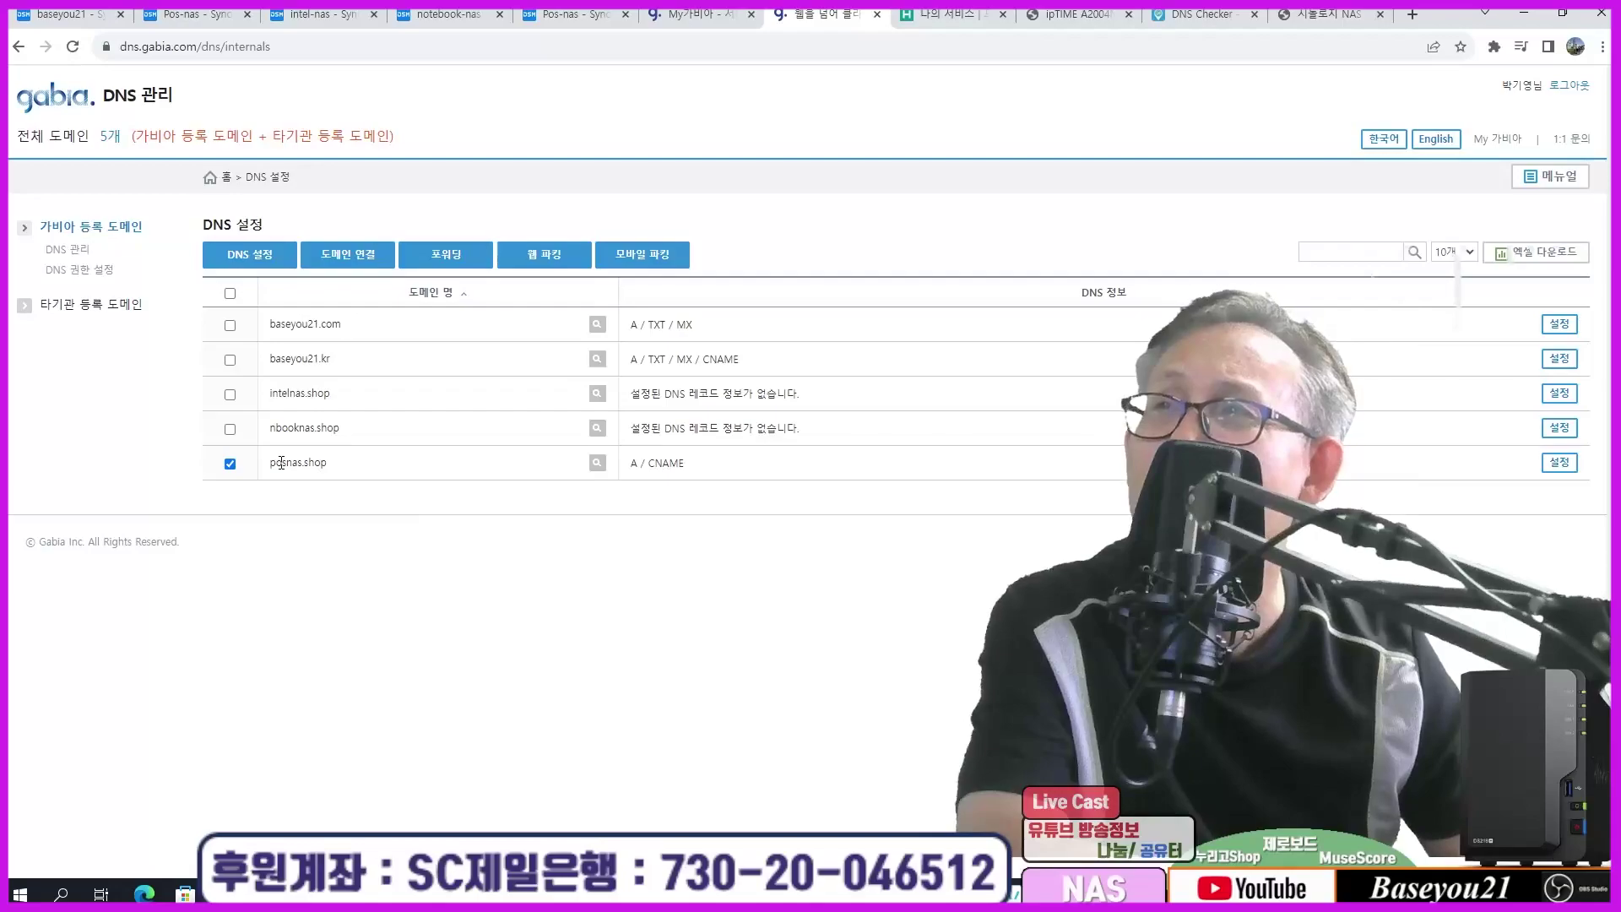
{"action": "left_click", "coordinate": [261, 255]}
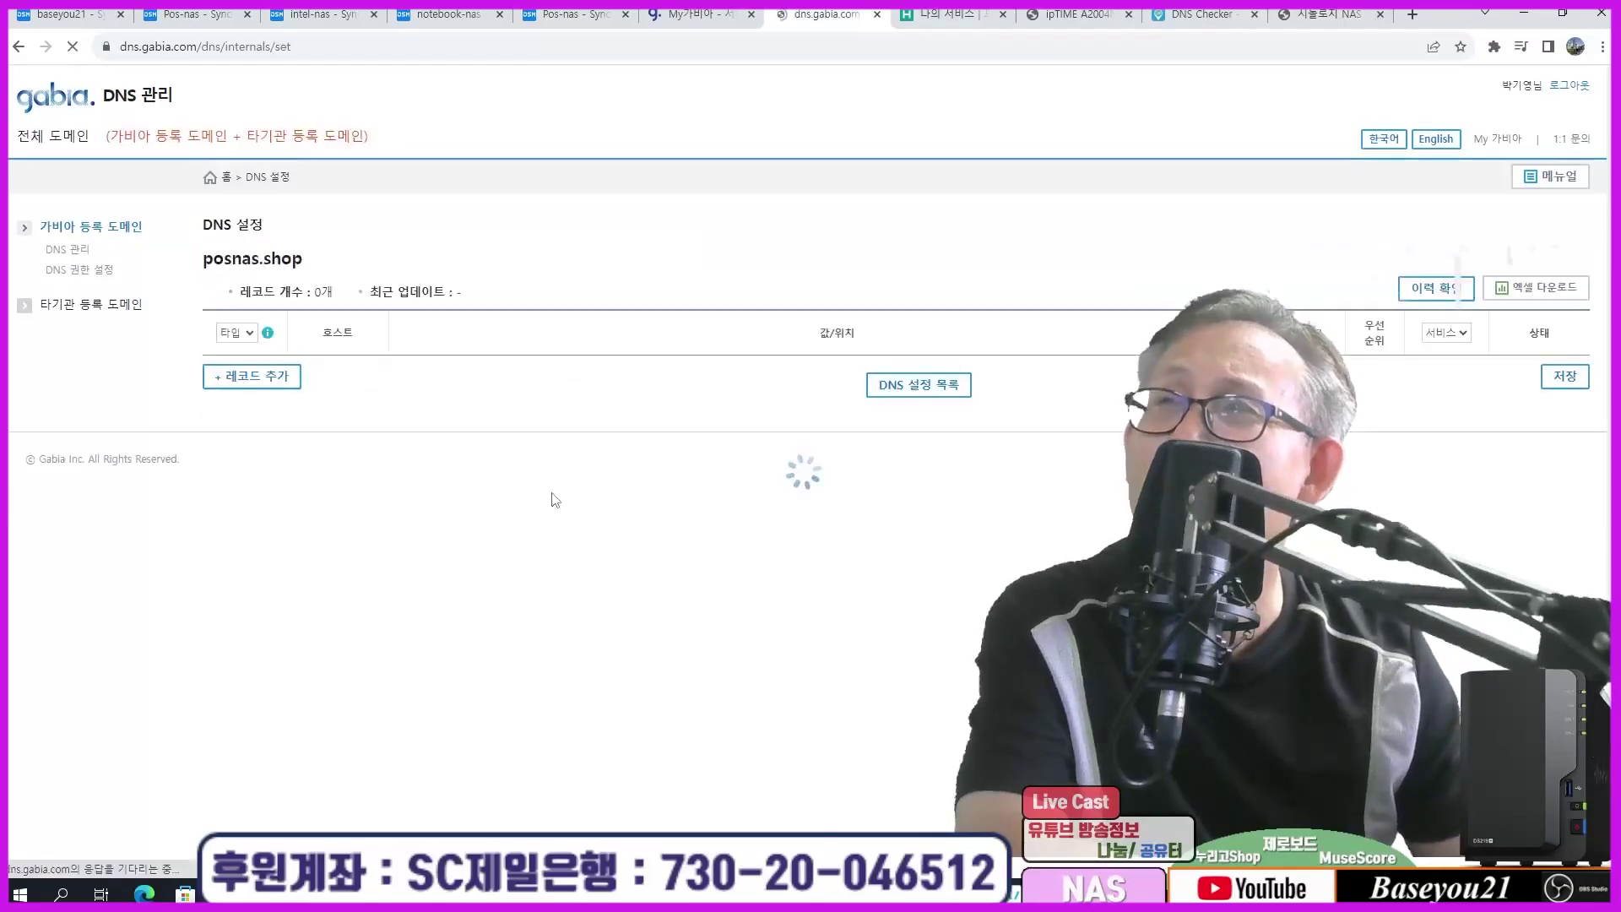
Step: Highlight the A @ record pointing to 1.224.4.60 and the posnas.shop domain name
{"action": "left_click_drag", "start_coordinate": [194, 376], "coordinate": [483, 324]}
{"action": "left_click", "coordinate": [483, 323]}
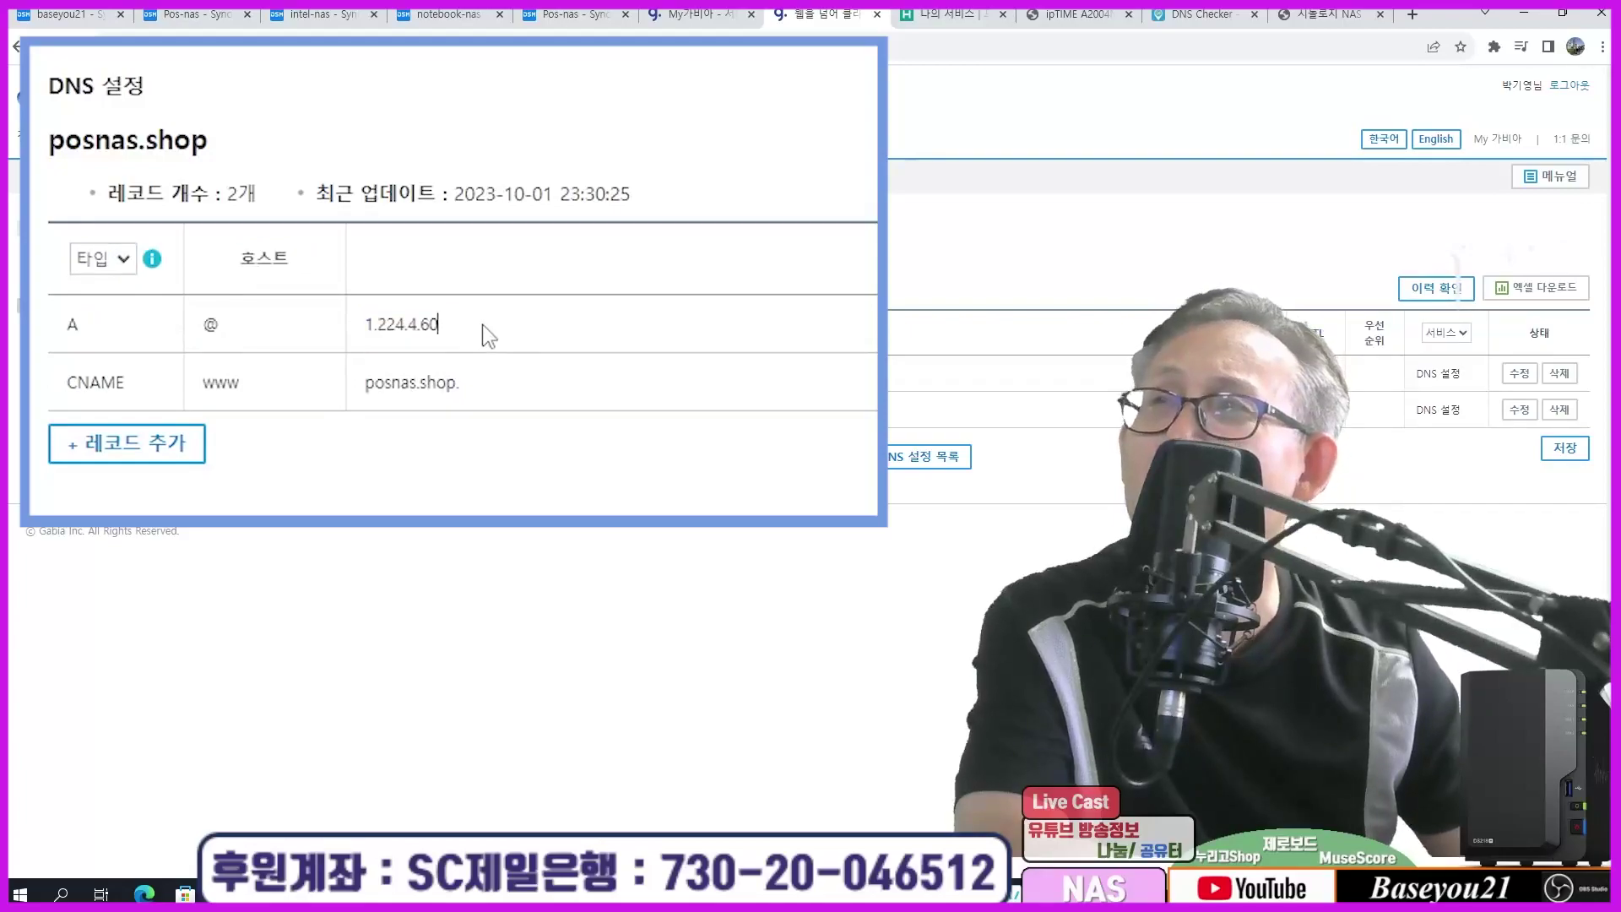
{"action": "left_click_drag", "start_coordinate": [114, 331], "coordinate": [441, 346]}
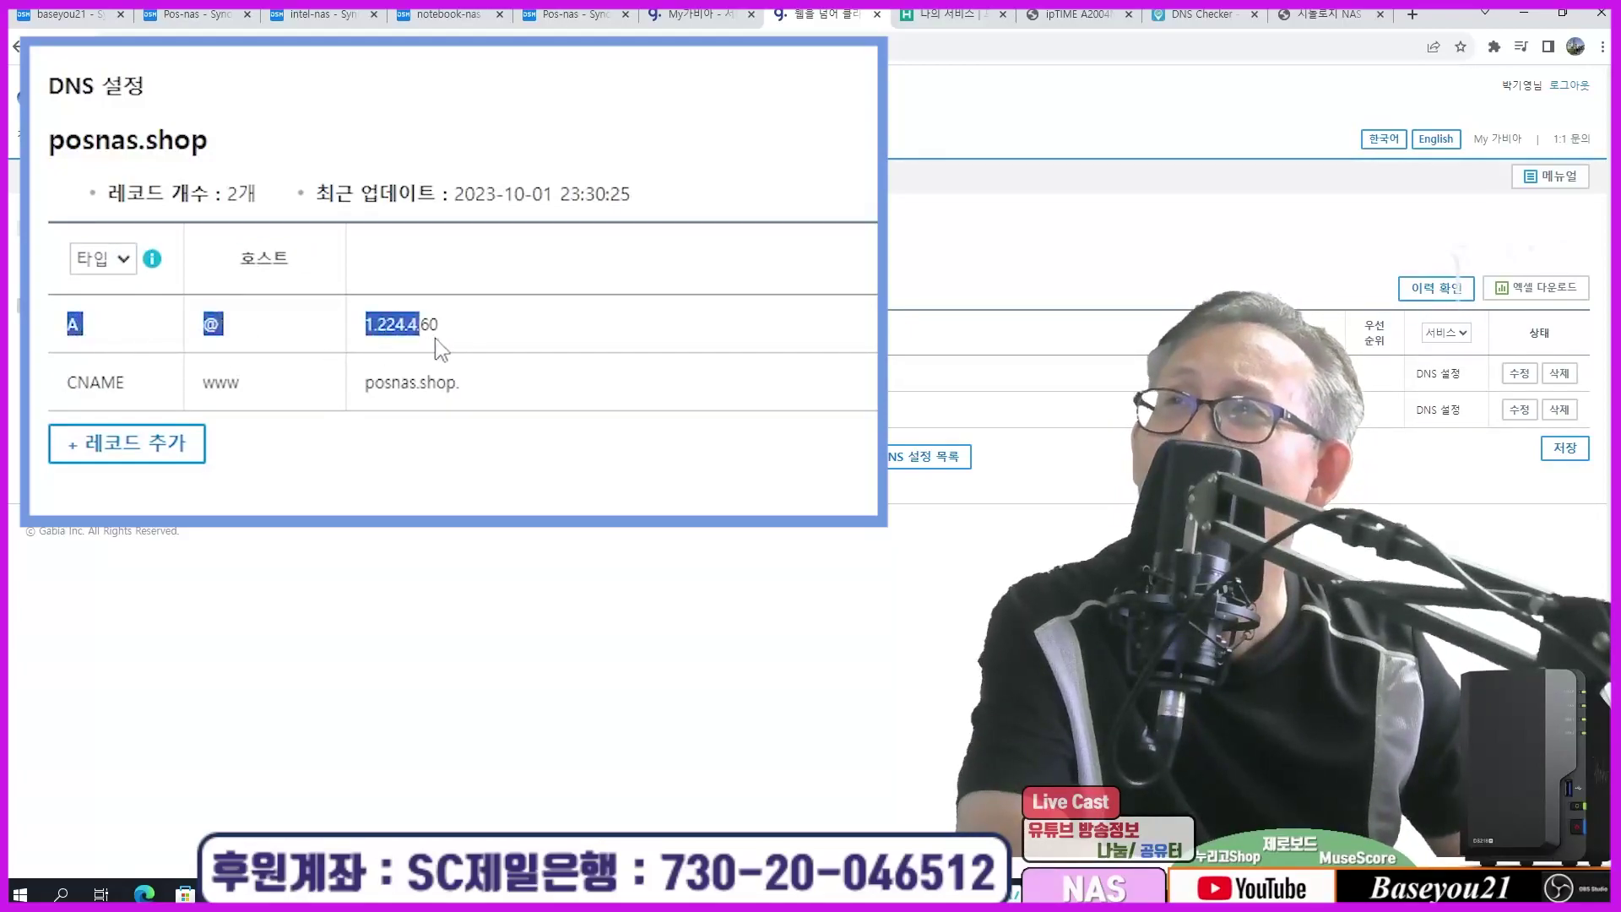
{"action": "left_click", "coordinate": [500, 343]}
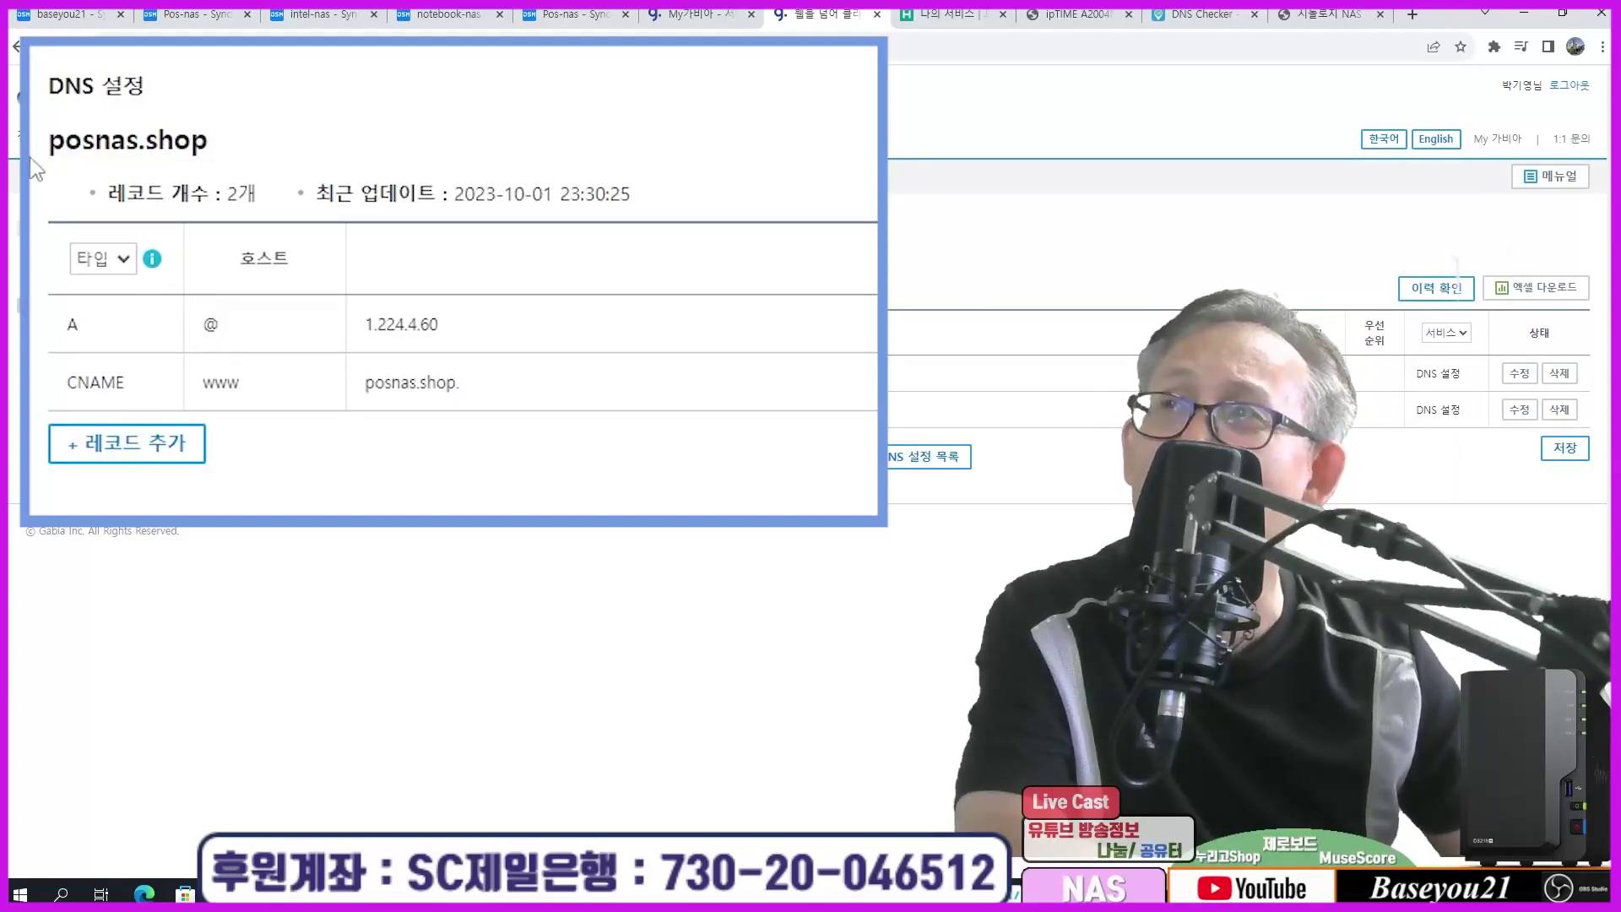
{"action": "left_click_drag", "start_coordinate": [44, 150], "coordinate": [223, 137]}
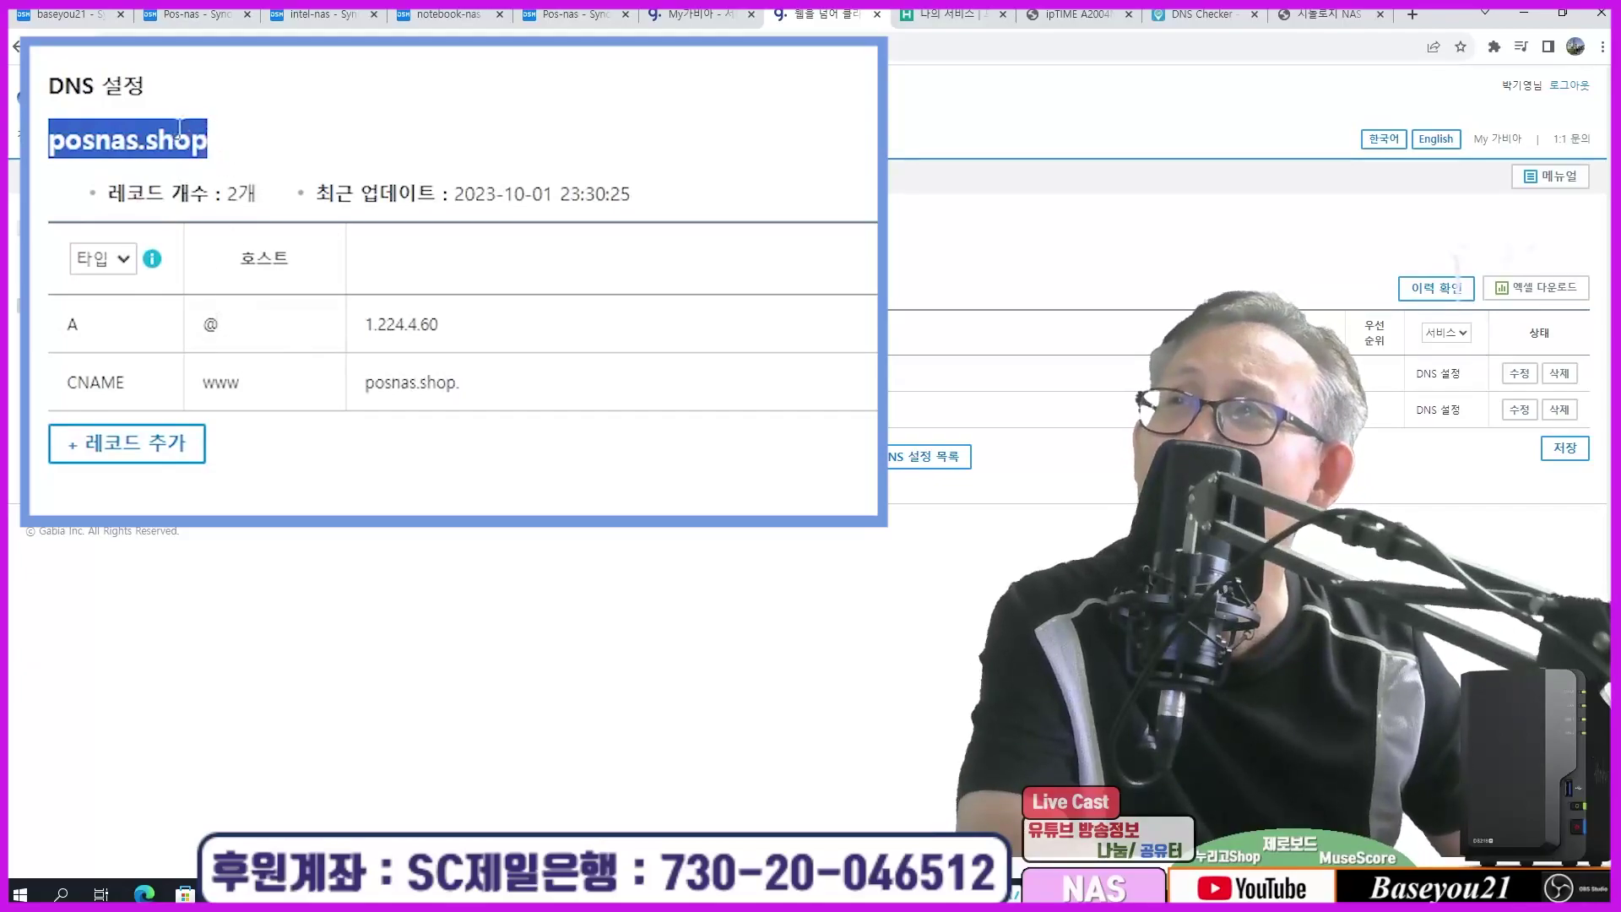
{"action": "left_click", "coordinate": [316, 149]}
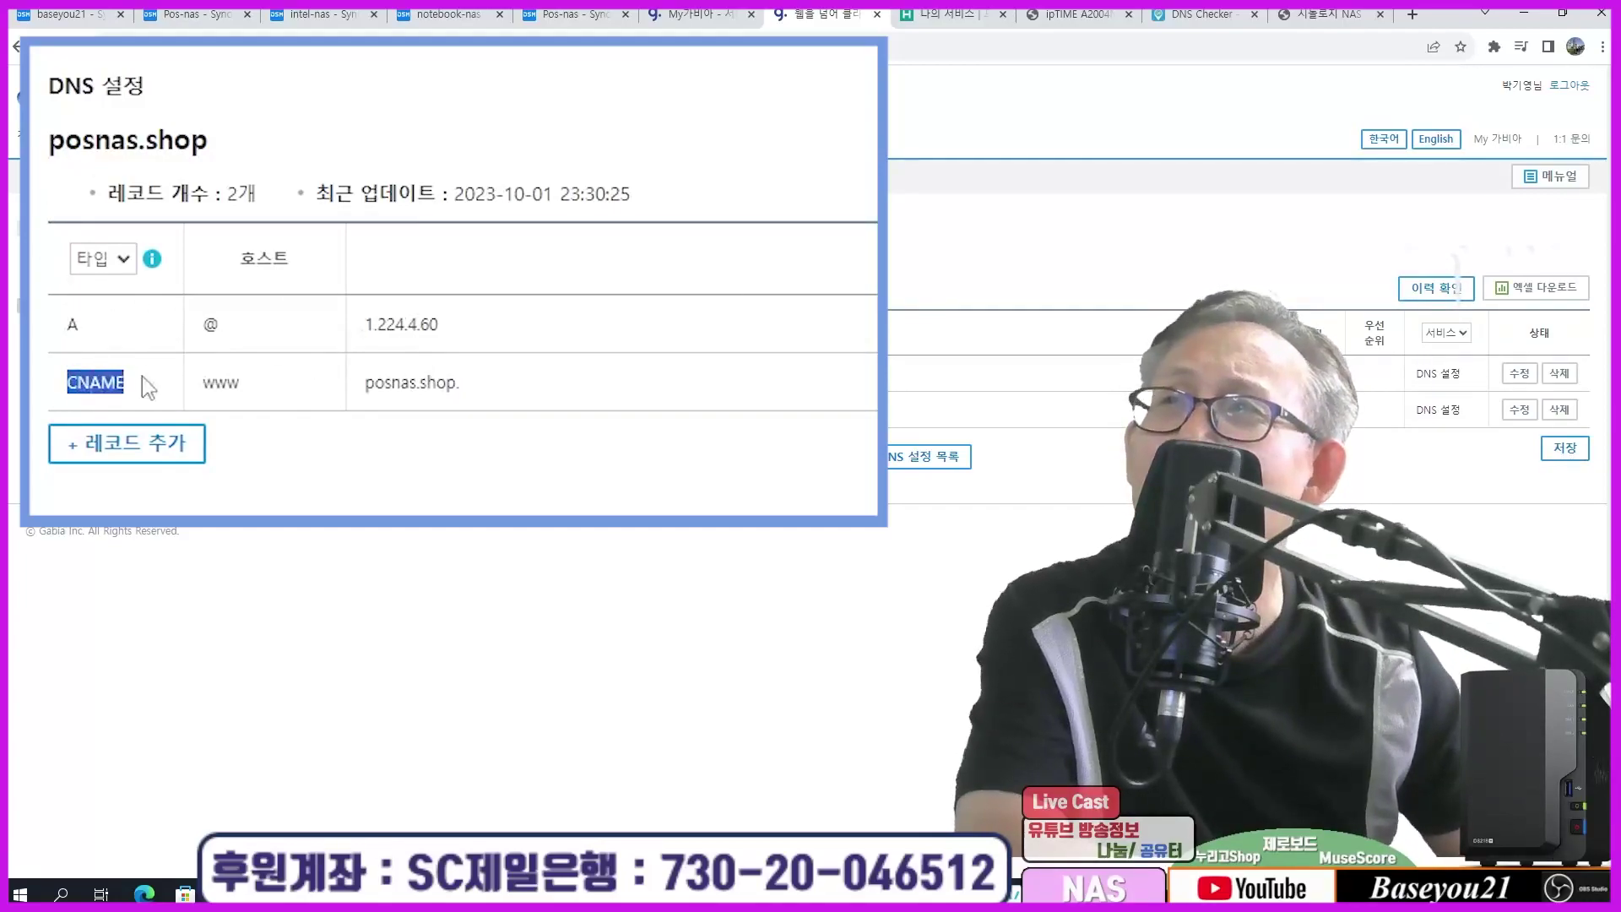
{"action": "left_click_drag", "start_coordinate": [208, 388], "coordinate": [262, 397]}
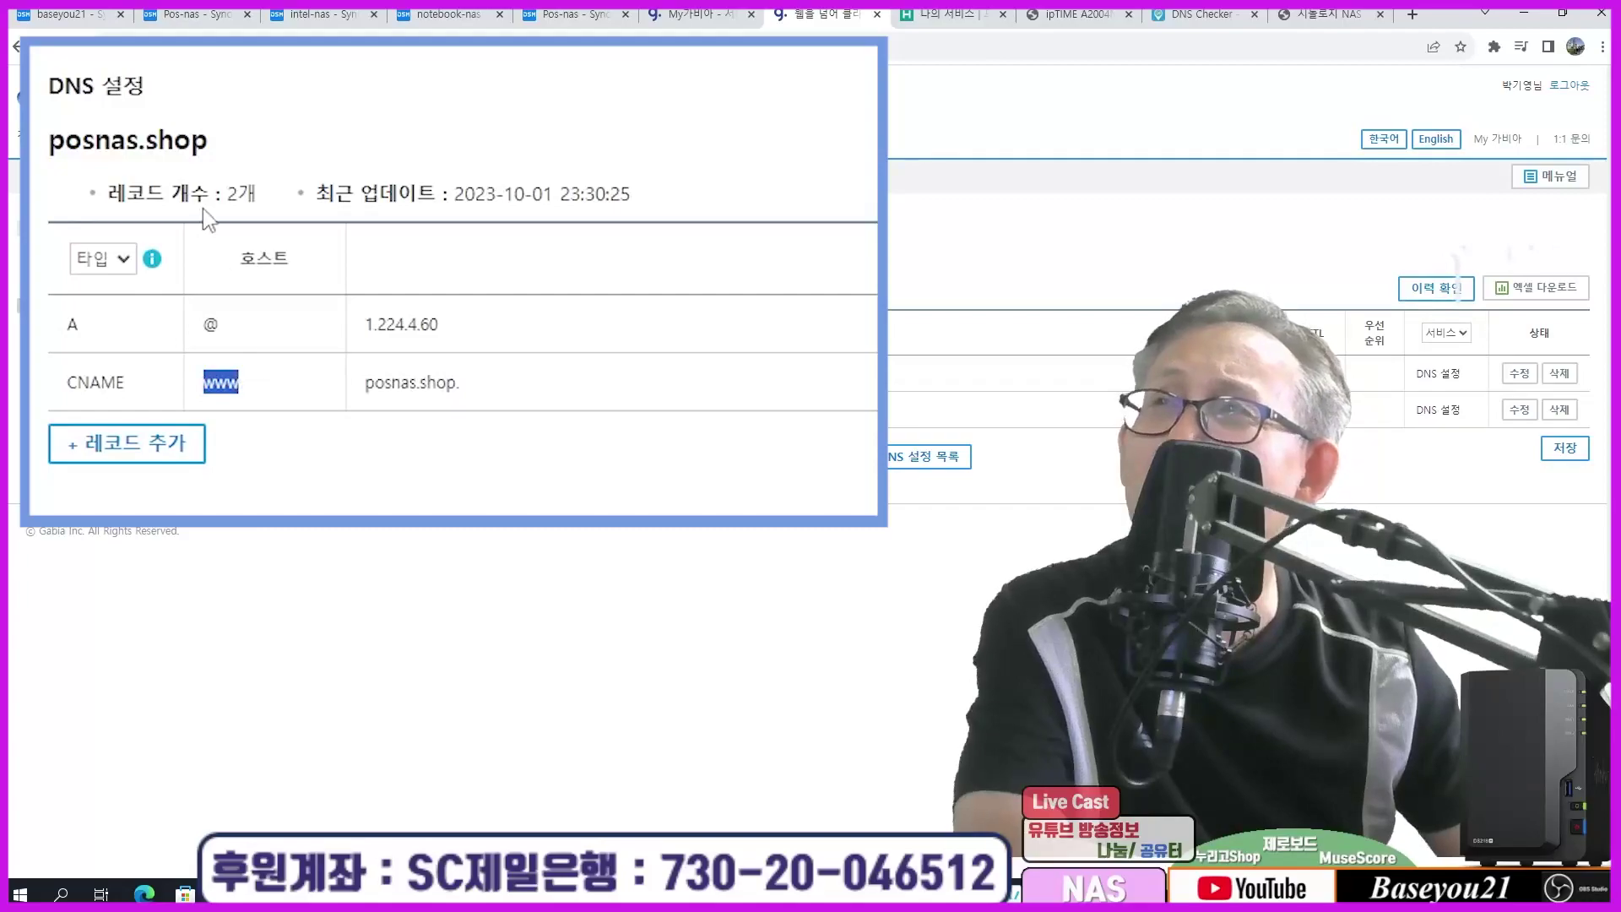
{"action": "left_click_drag", "start_coordinate": [367, 384], "coordinate": [524, 398]}
{"action": "left_click", "coordinate": [530, 400]}
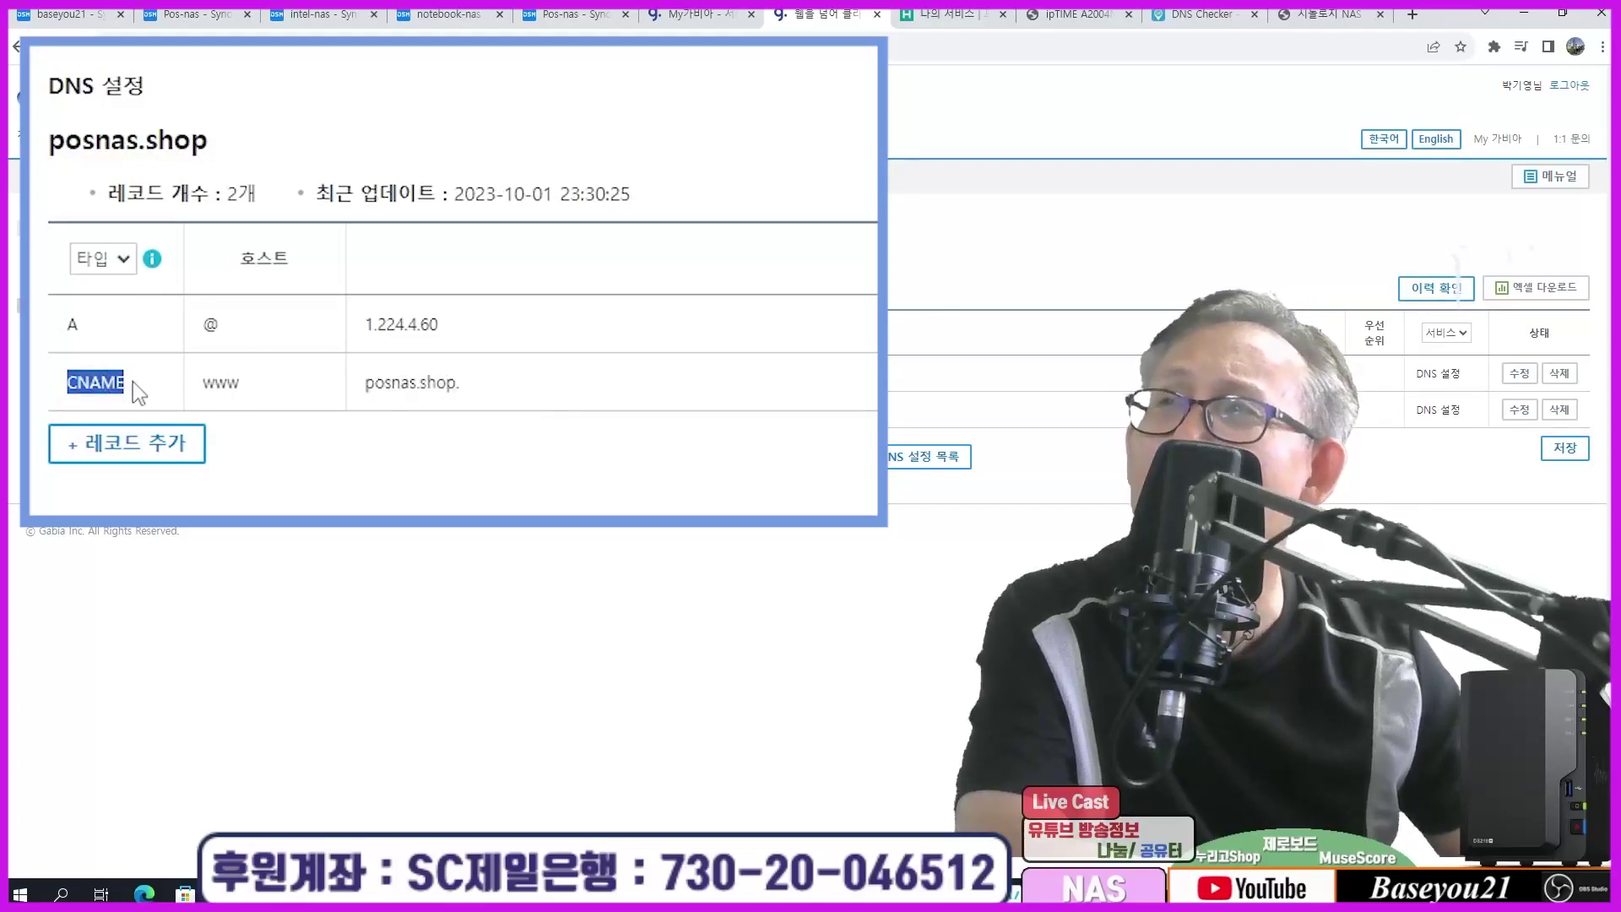
{"action": "left_click_drag", "start_coordinate": [204, 384], "coordinate": [549, 421]}
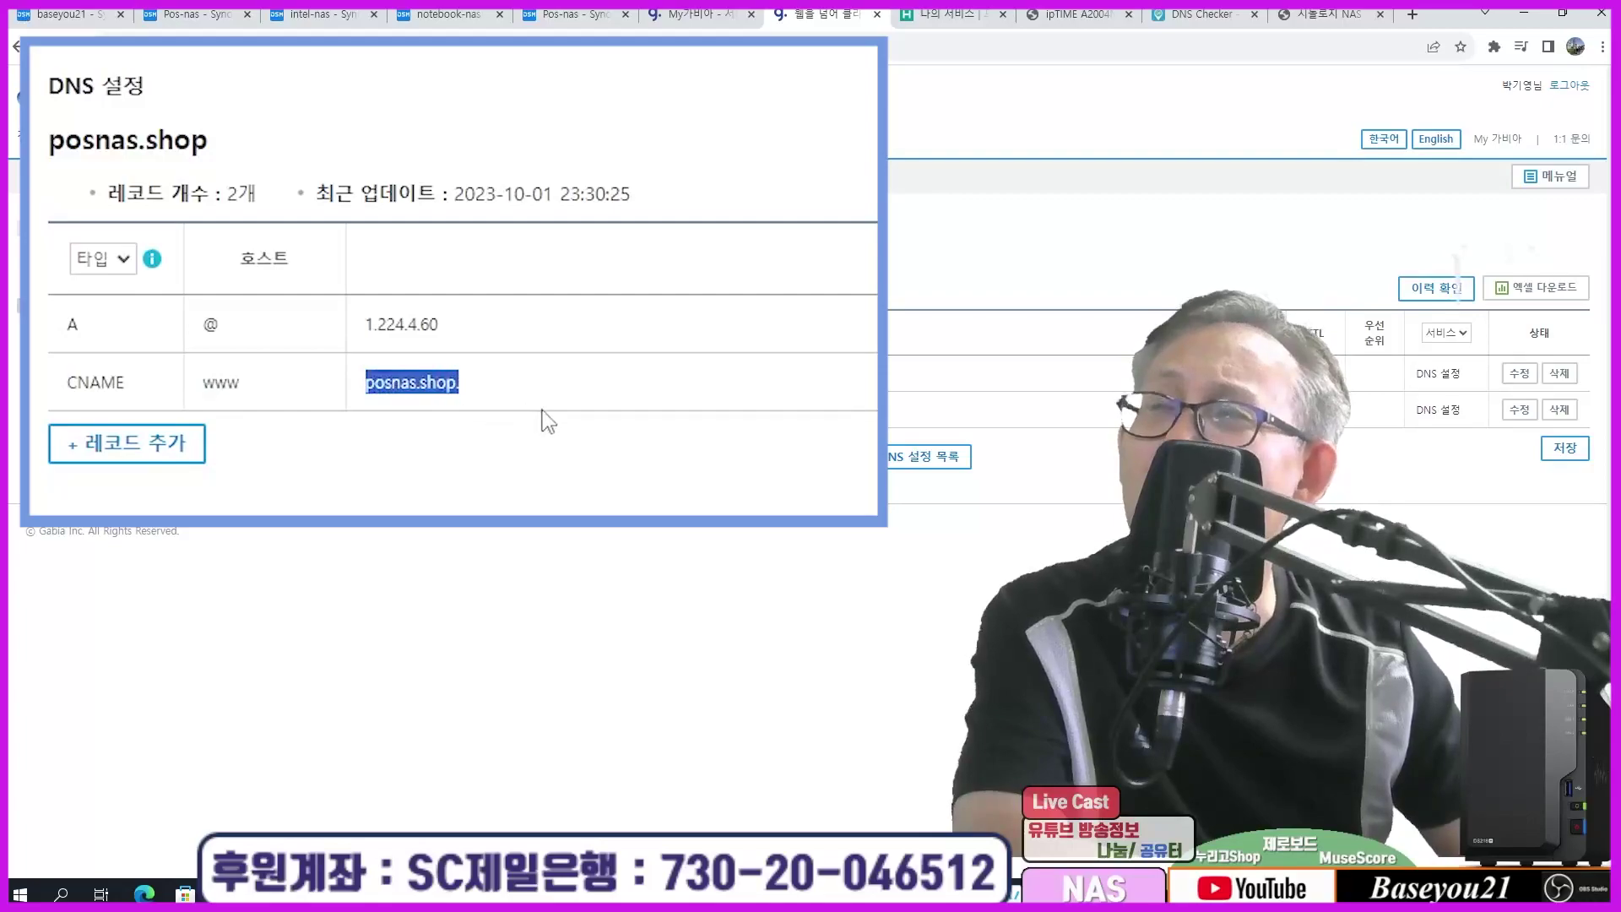
{"action": "left_click", "coordinate": [635, 533]}
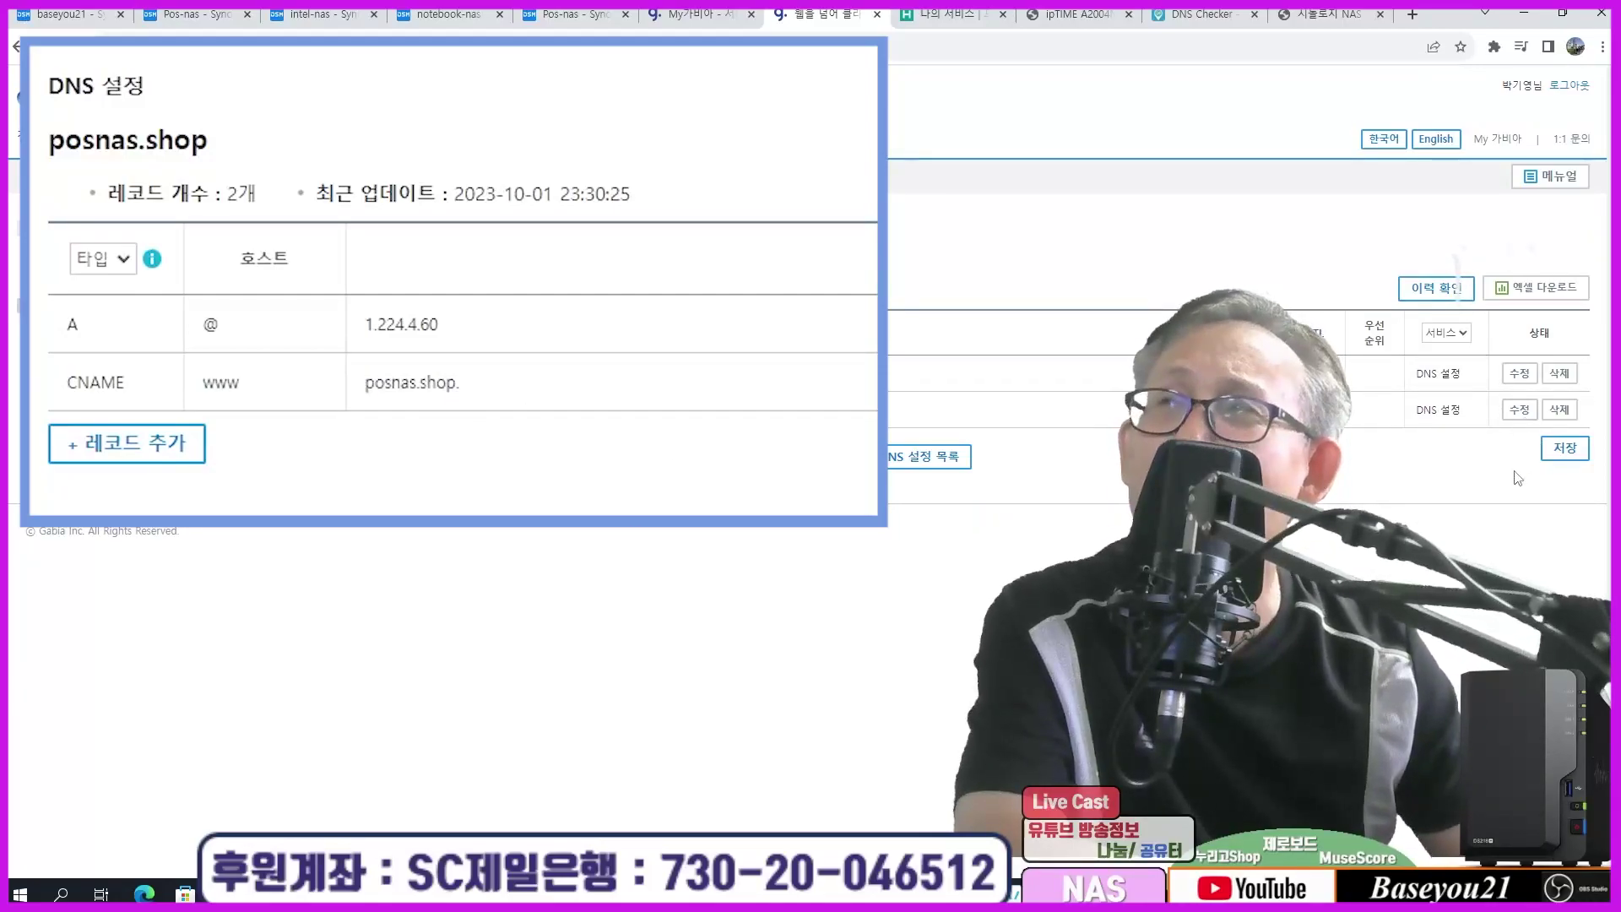
{"action": "left_click_drag", "start_coordinate": [52, 142], "coordinate": [308, 163]}
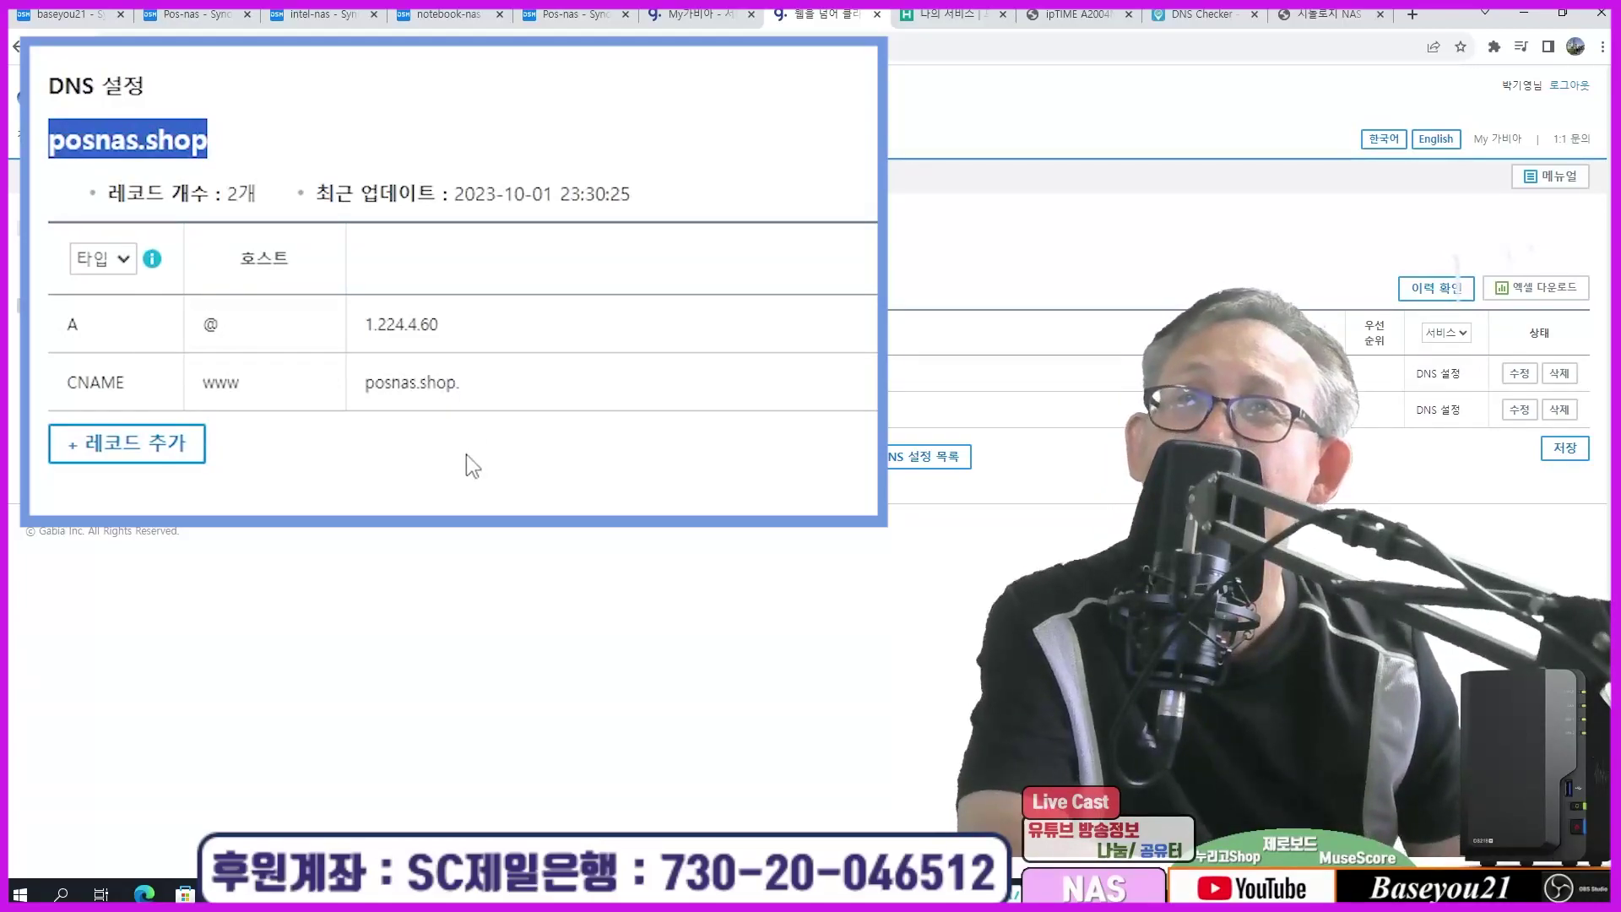
{"action": "left_click", "coordinate": [266, 134]}
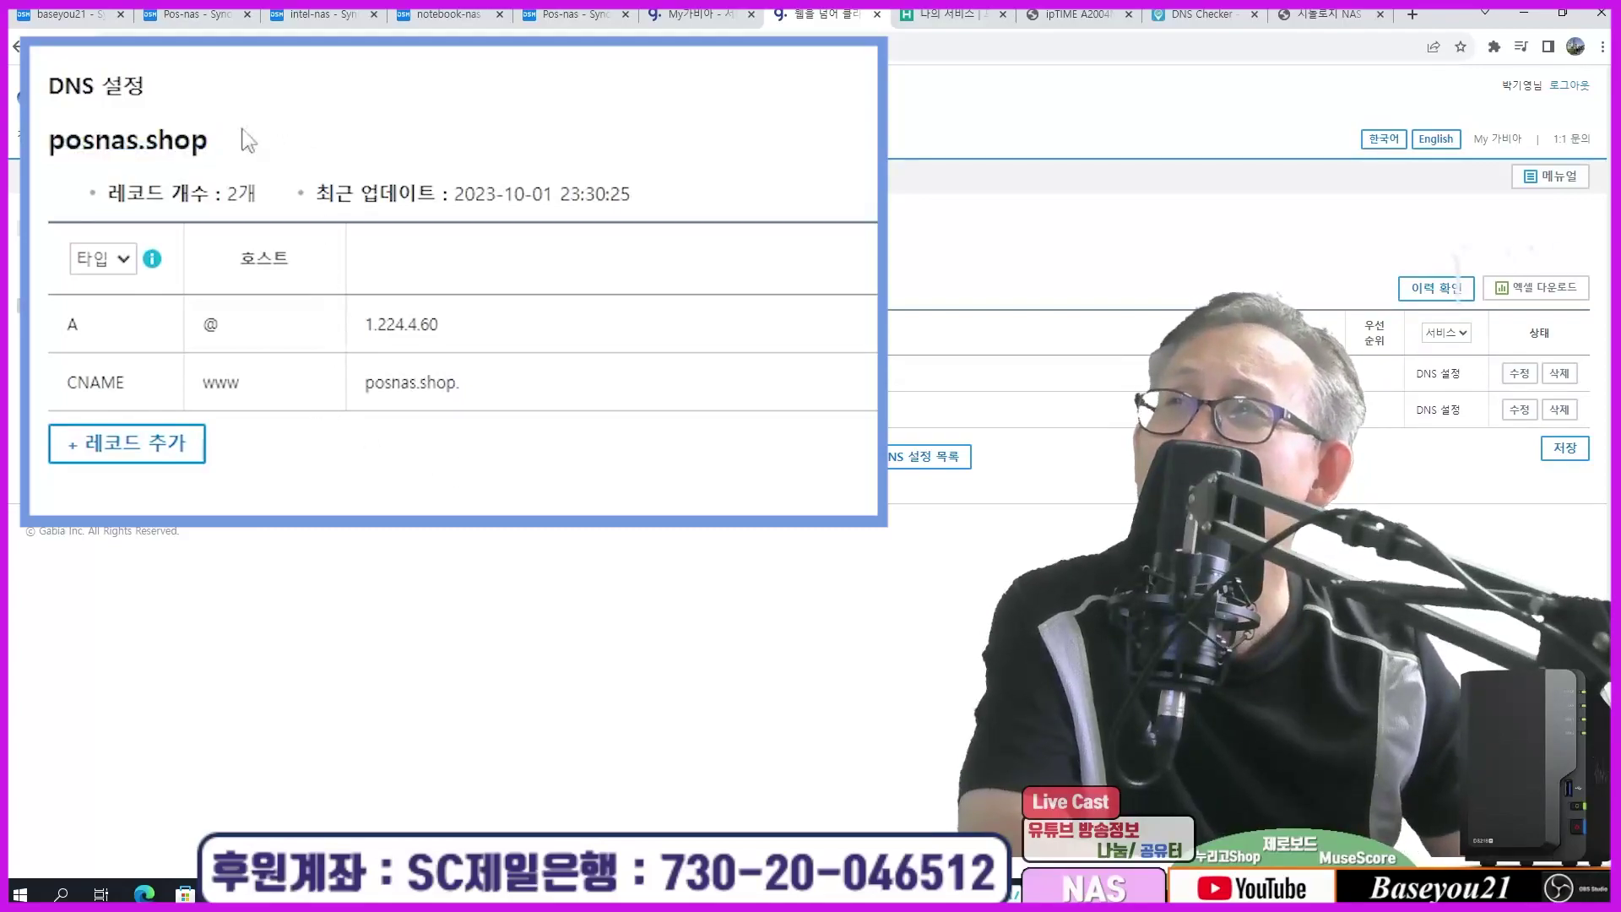
{"action": "left_click_drag", "start_coordinate": [37, 133], "coordinate": [258, 163]}
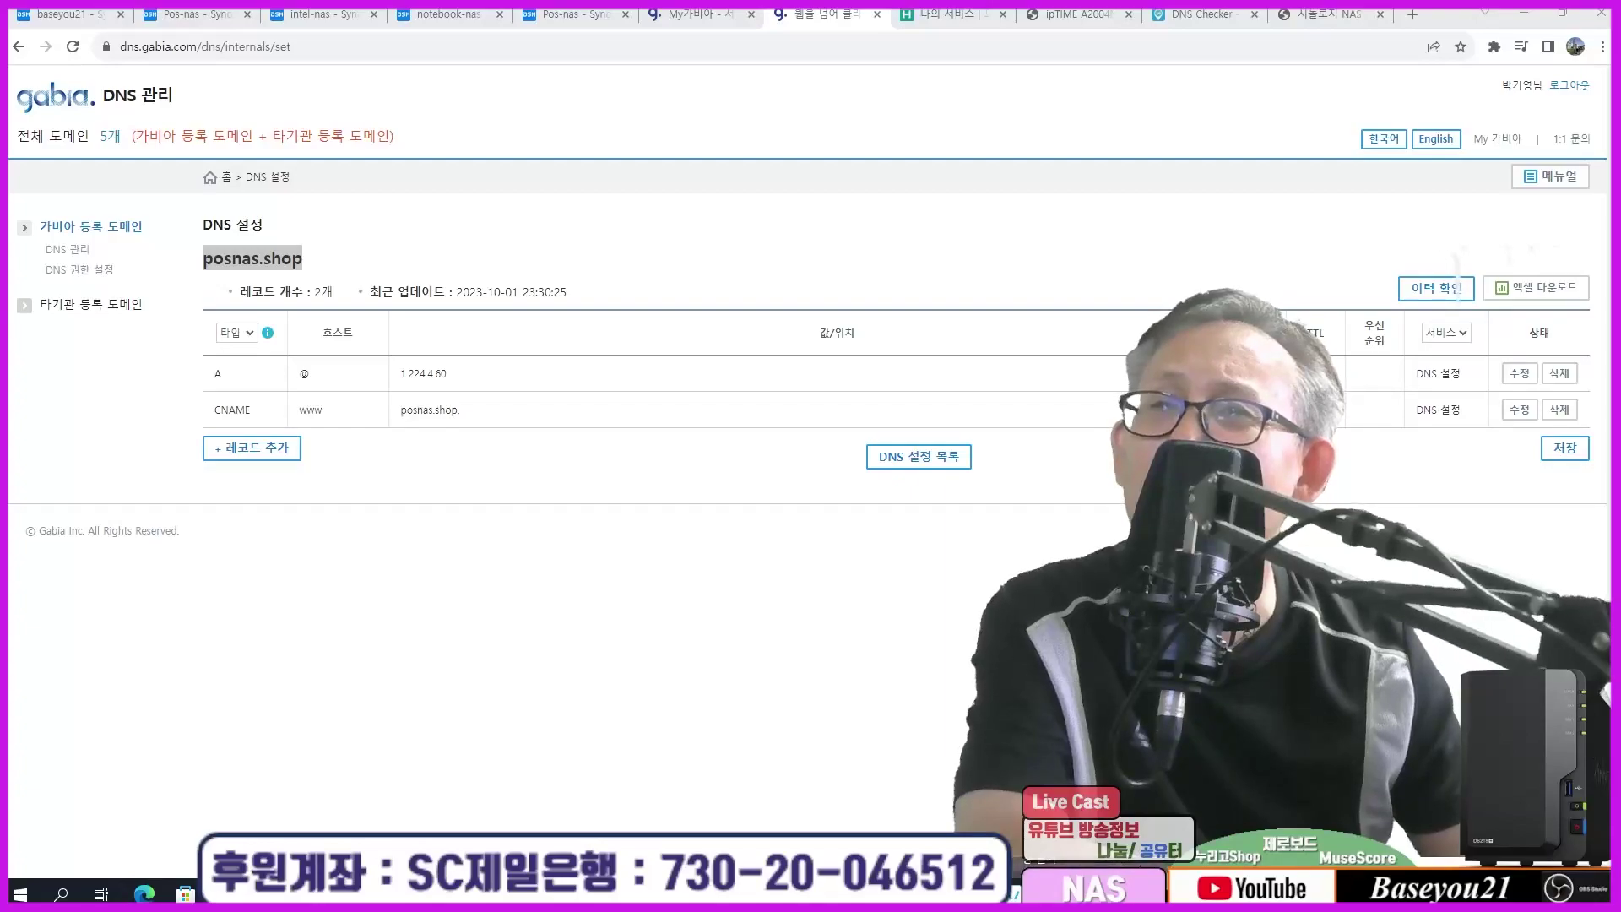
Step: Launch Command Prompt by searching Windows for cmd
{"action": "left_click", "coordinate": [61, 895]}
{"action": "type", "text": "cmd"}
{"action": "key", "text": "Return"}
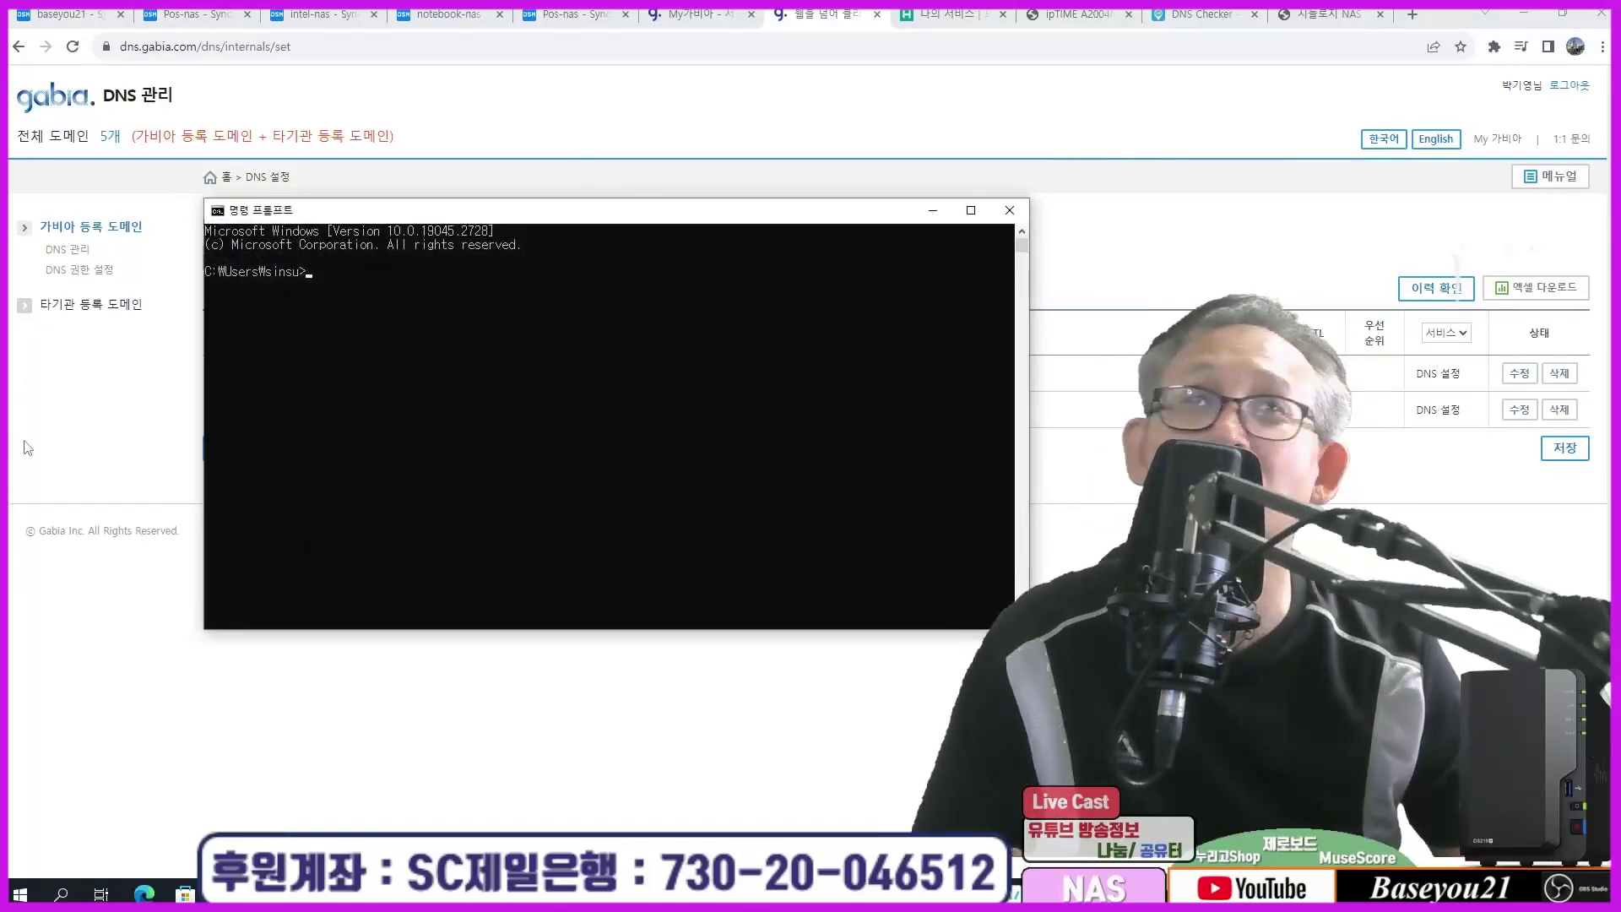
{"action": "left_click", "coordinate": [430, 397]}
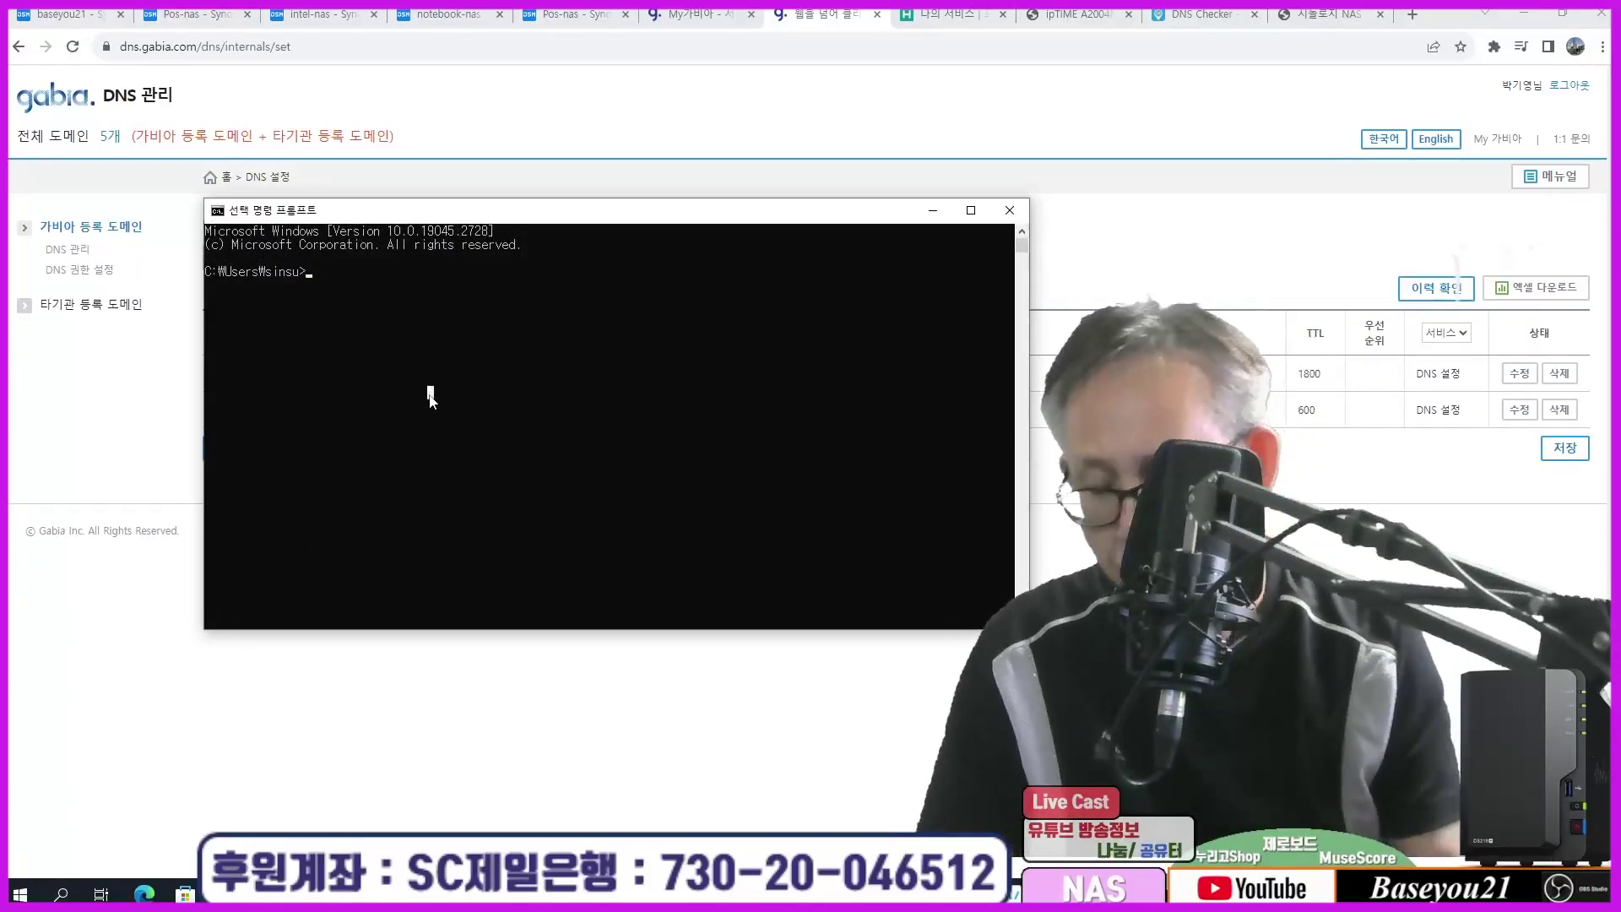
Step: Run nslookup posnas.shop and highlight the resolved address 1.224.4.60
{"action": "type", "text": "ns"}
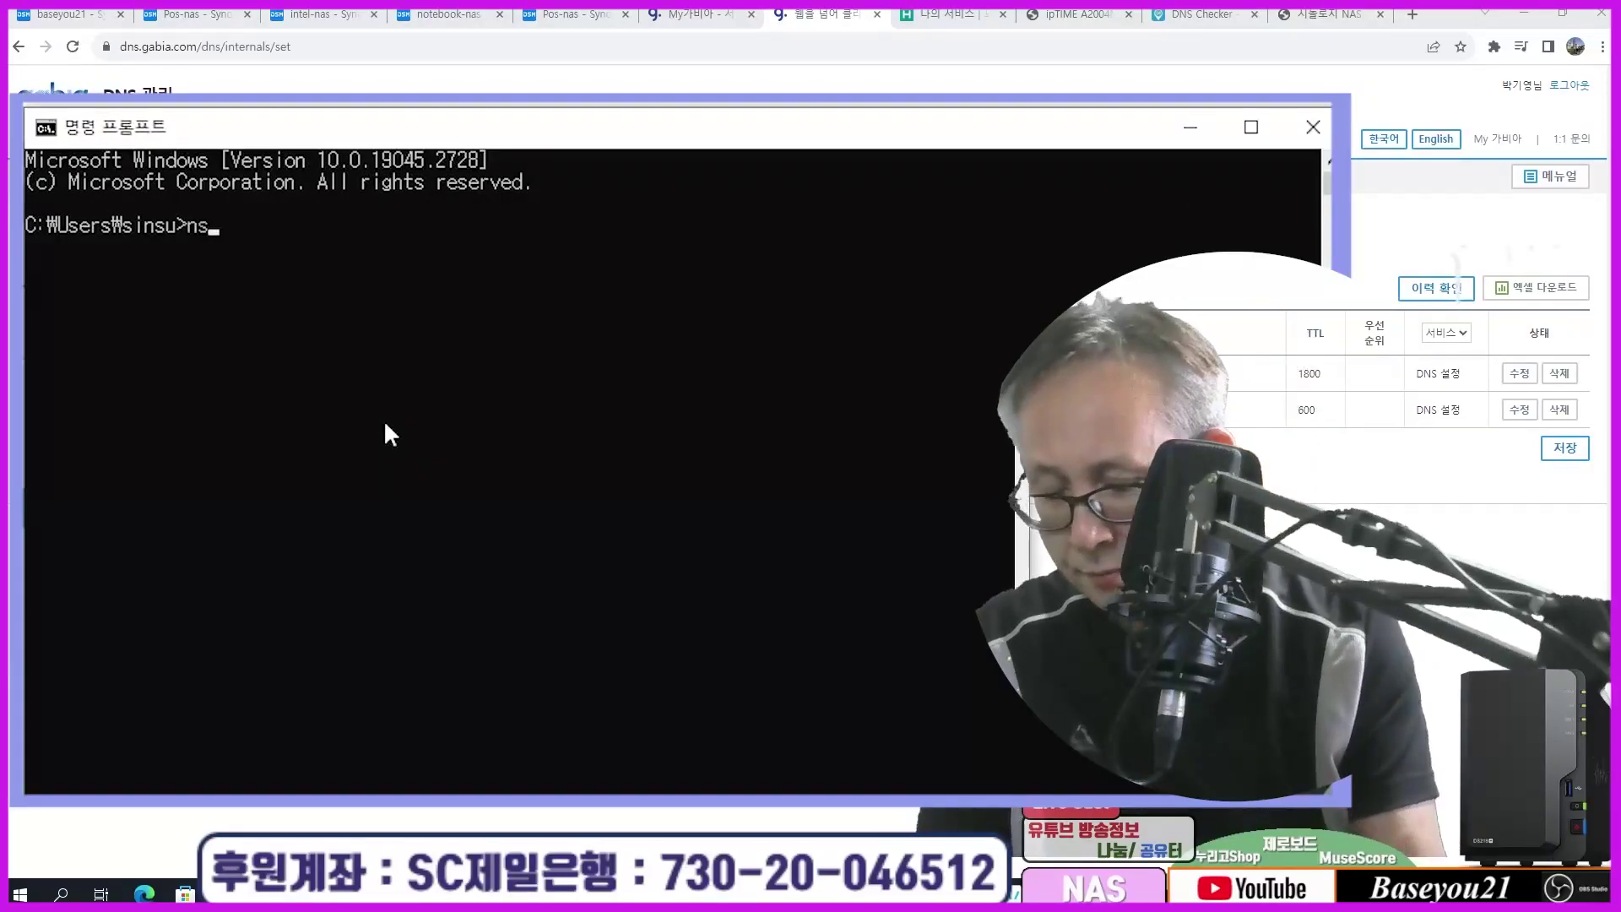
{"action": "type", "text": "lookup"}
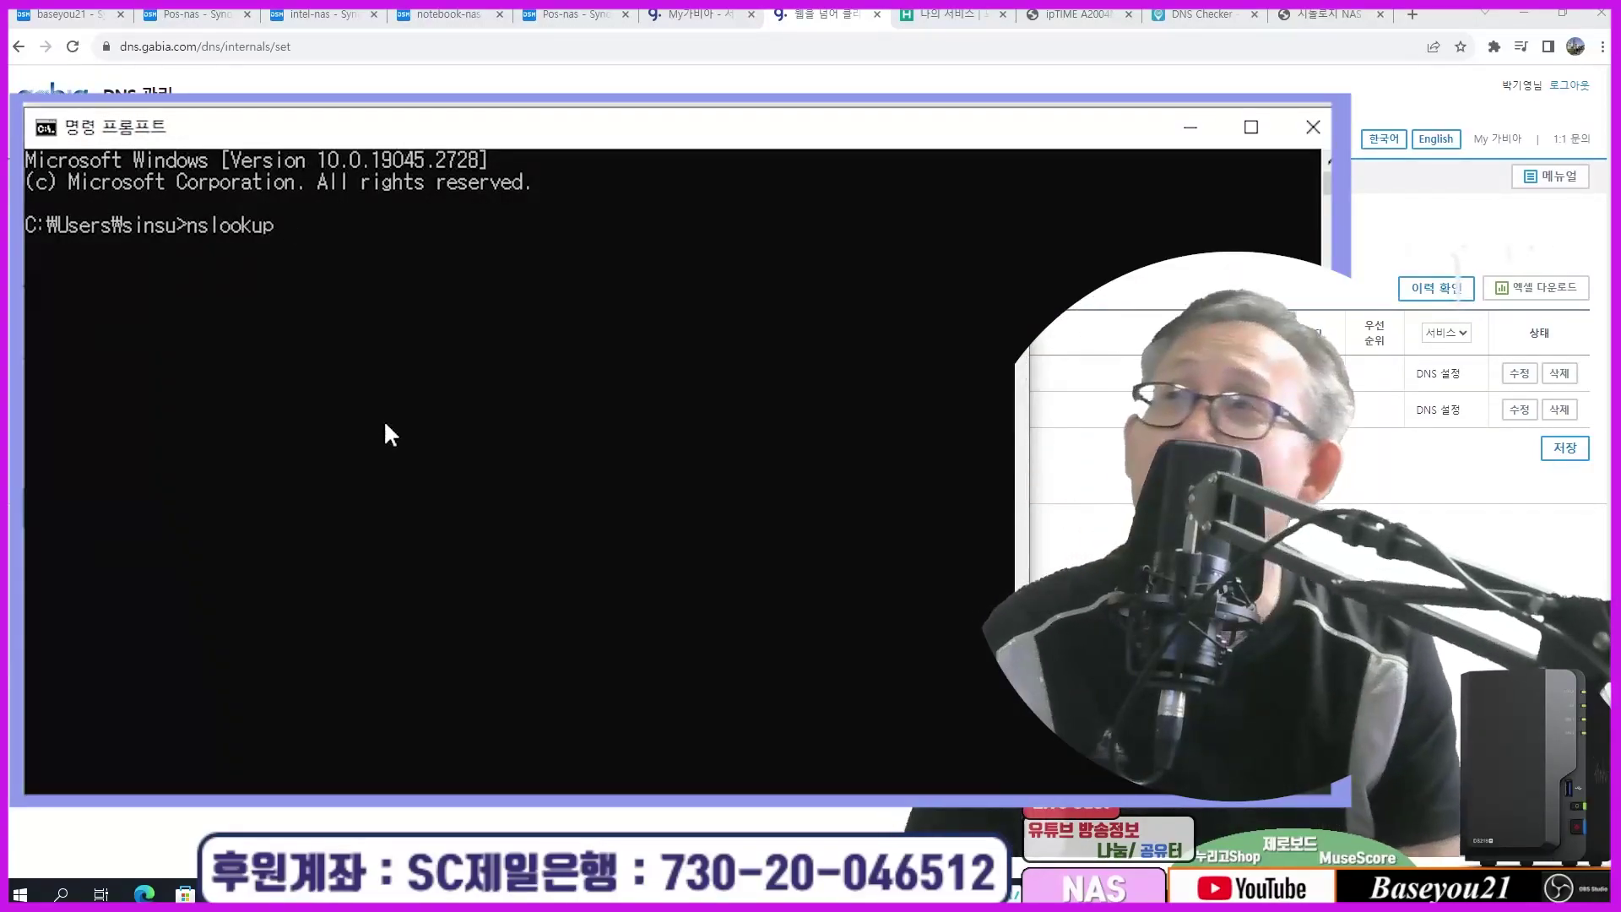
{"action": "type", "text": " po"}
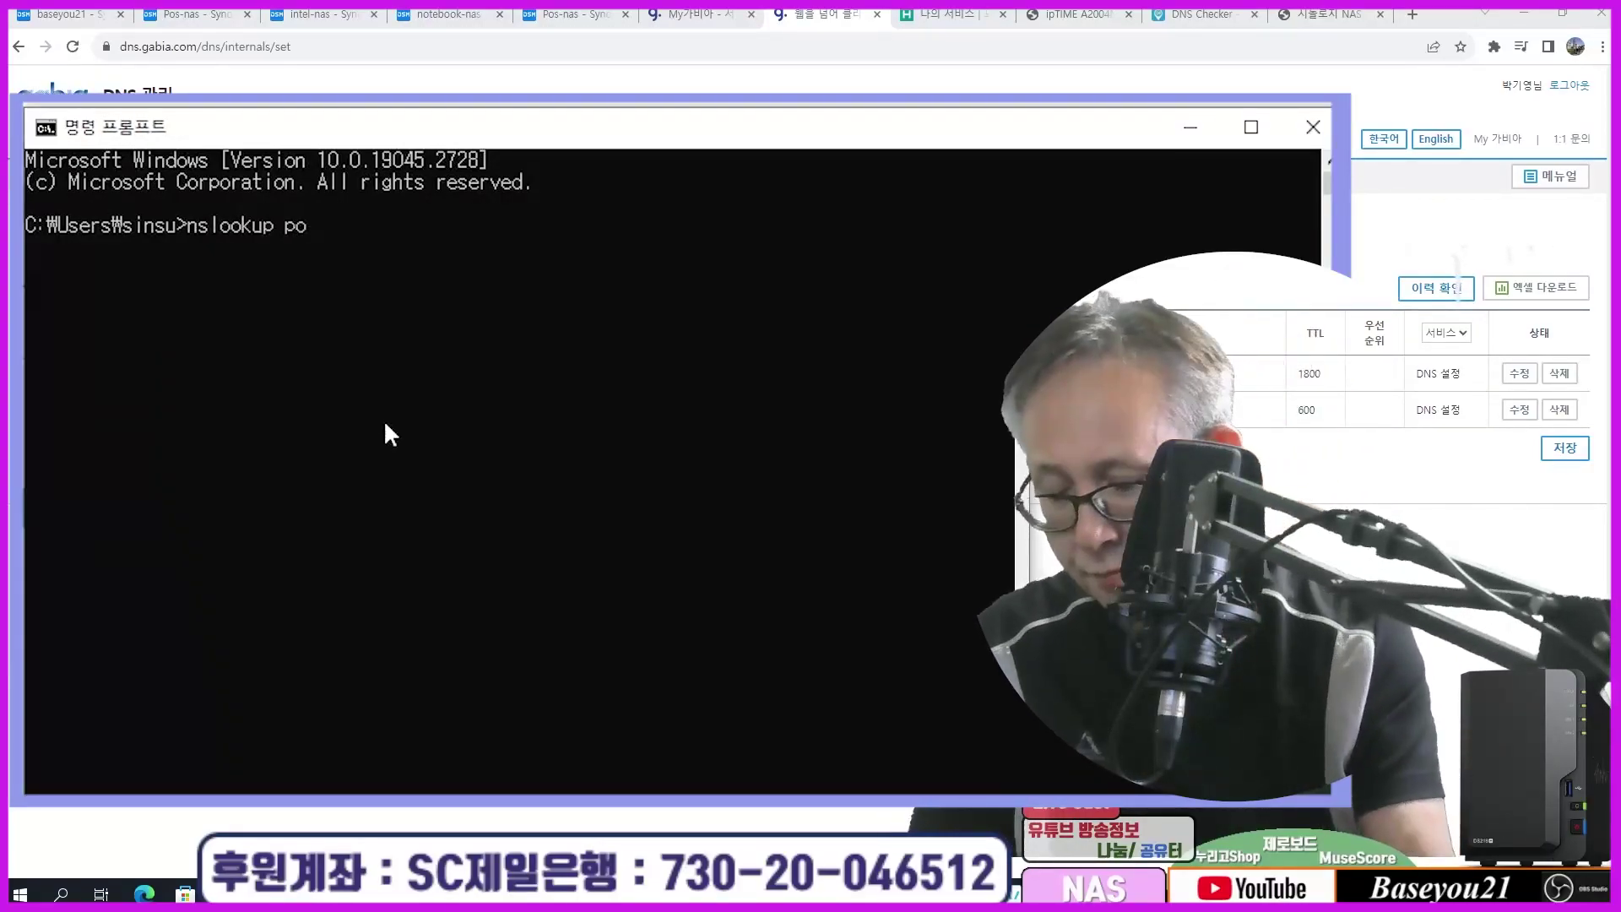
{"action": "type", "text": "snas.shop"}
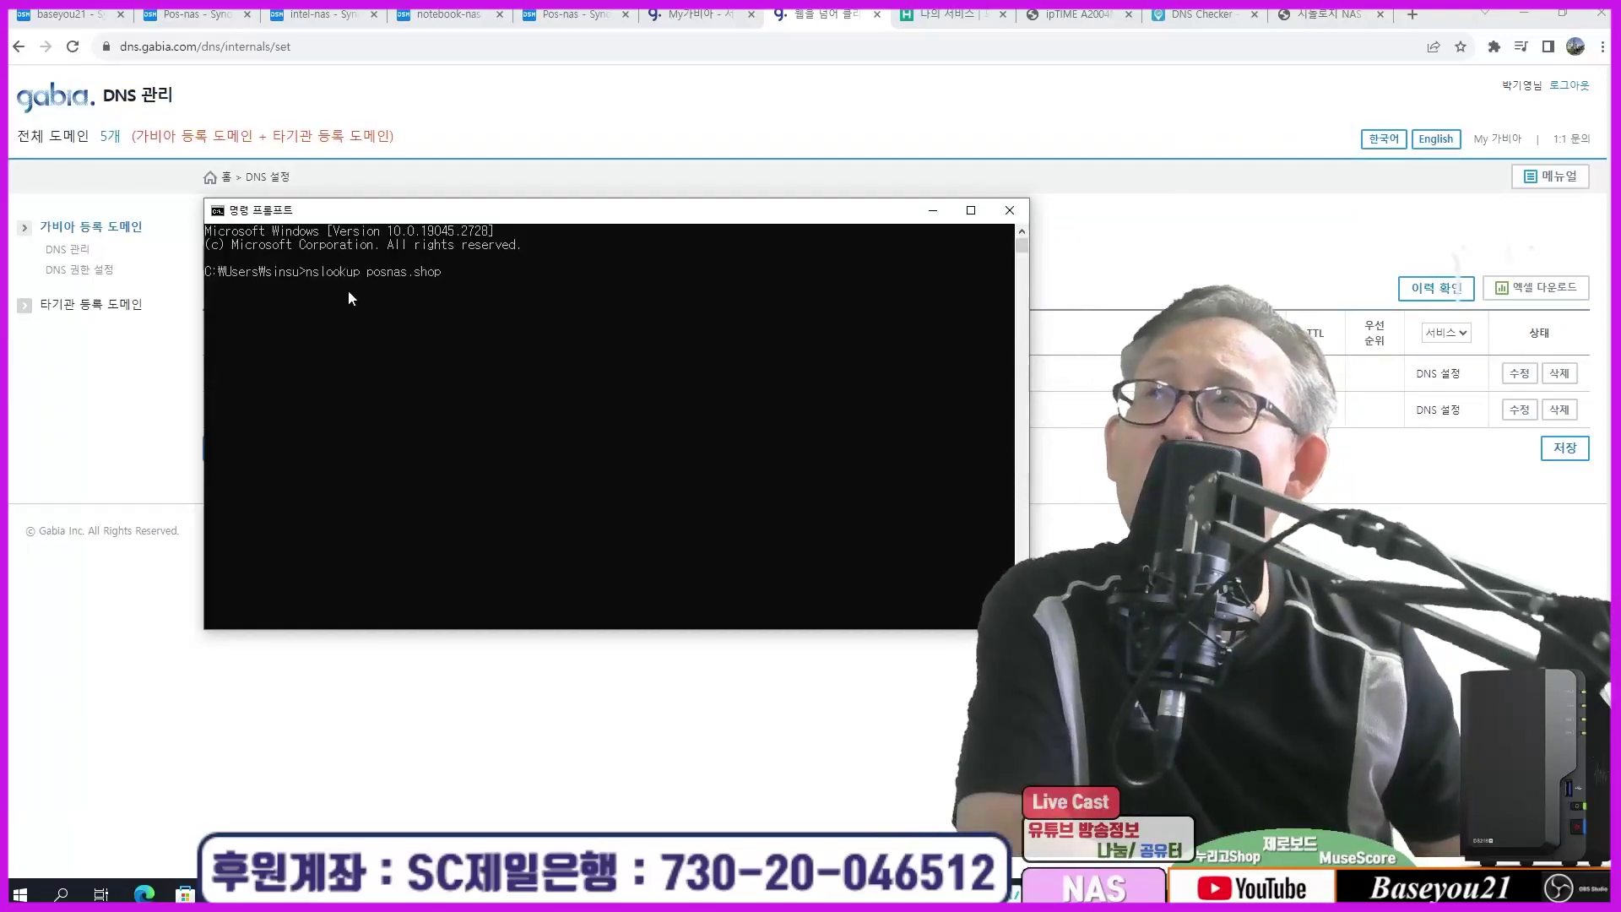
{"action": "left_click_drag", "start_coordinate": [372, 215], "coordinate": [365, 496]}
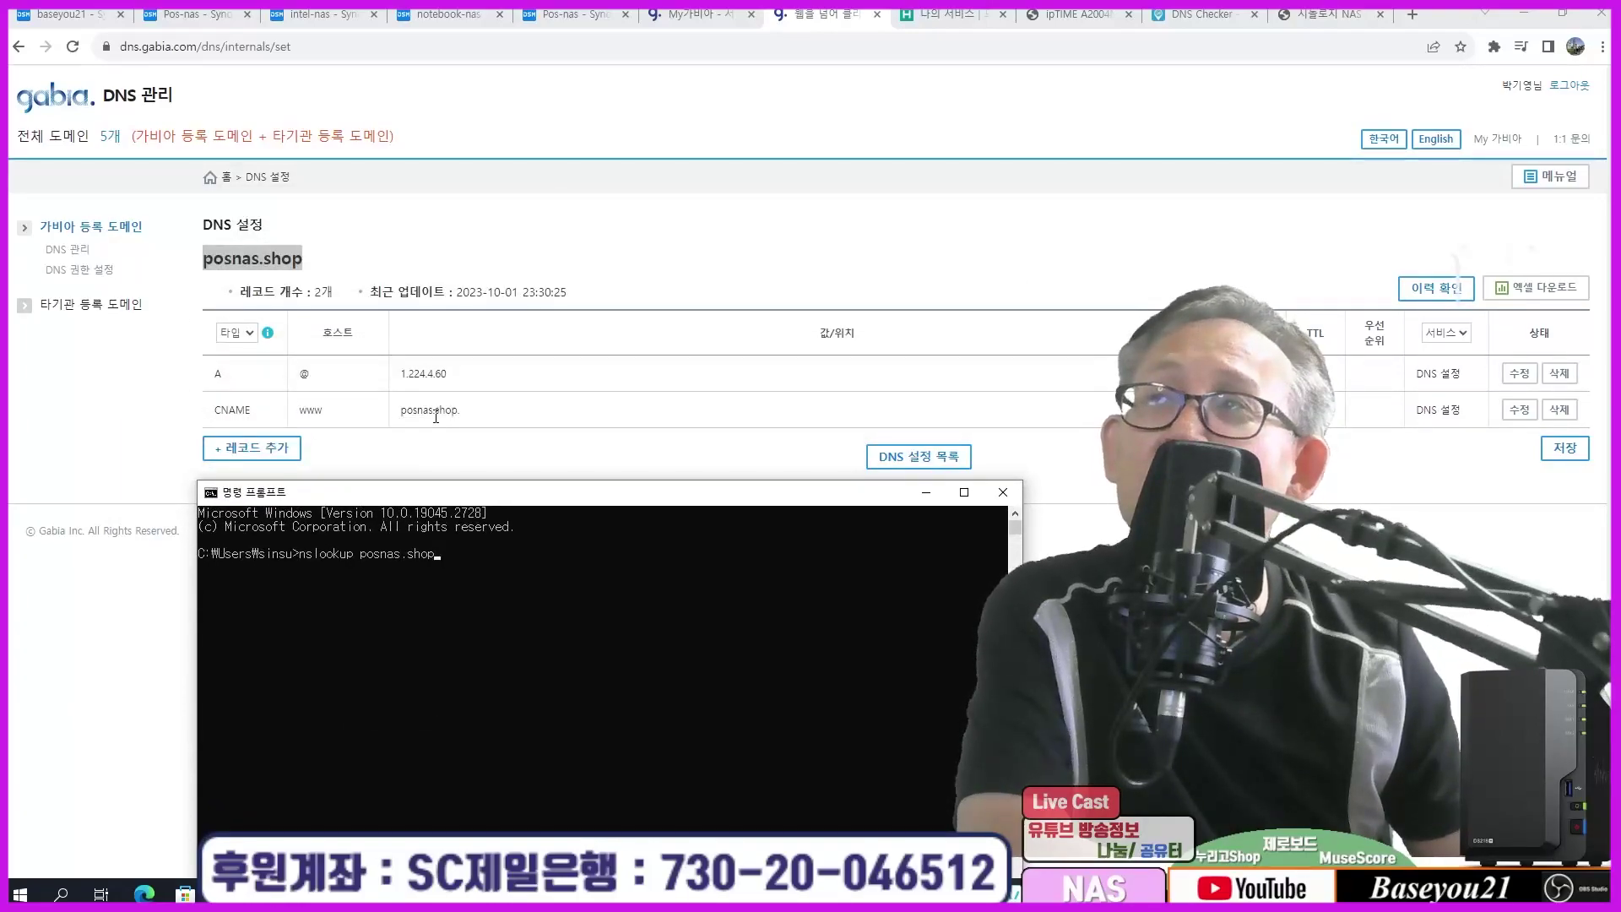
{"action": "left_click_drag", "start_coordinate": [355, 501], "coordinate": [360, 299]}
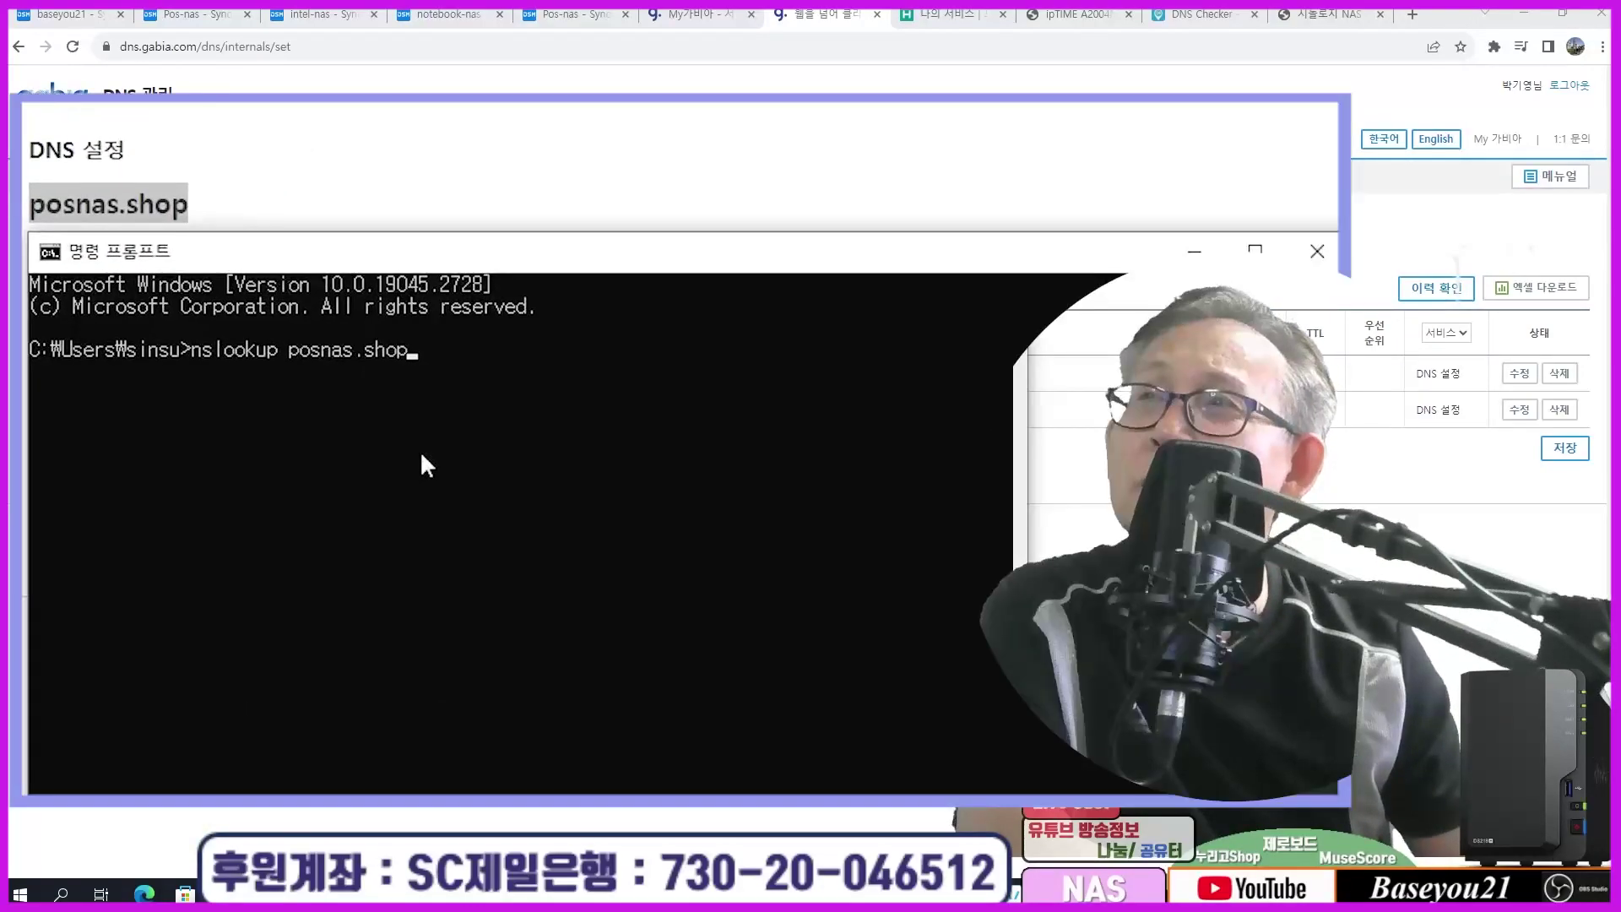
{"action": "key", "text": "Return"}
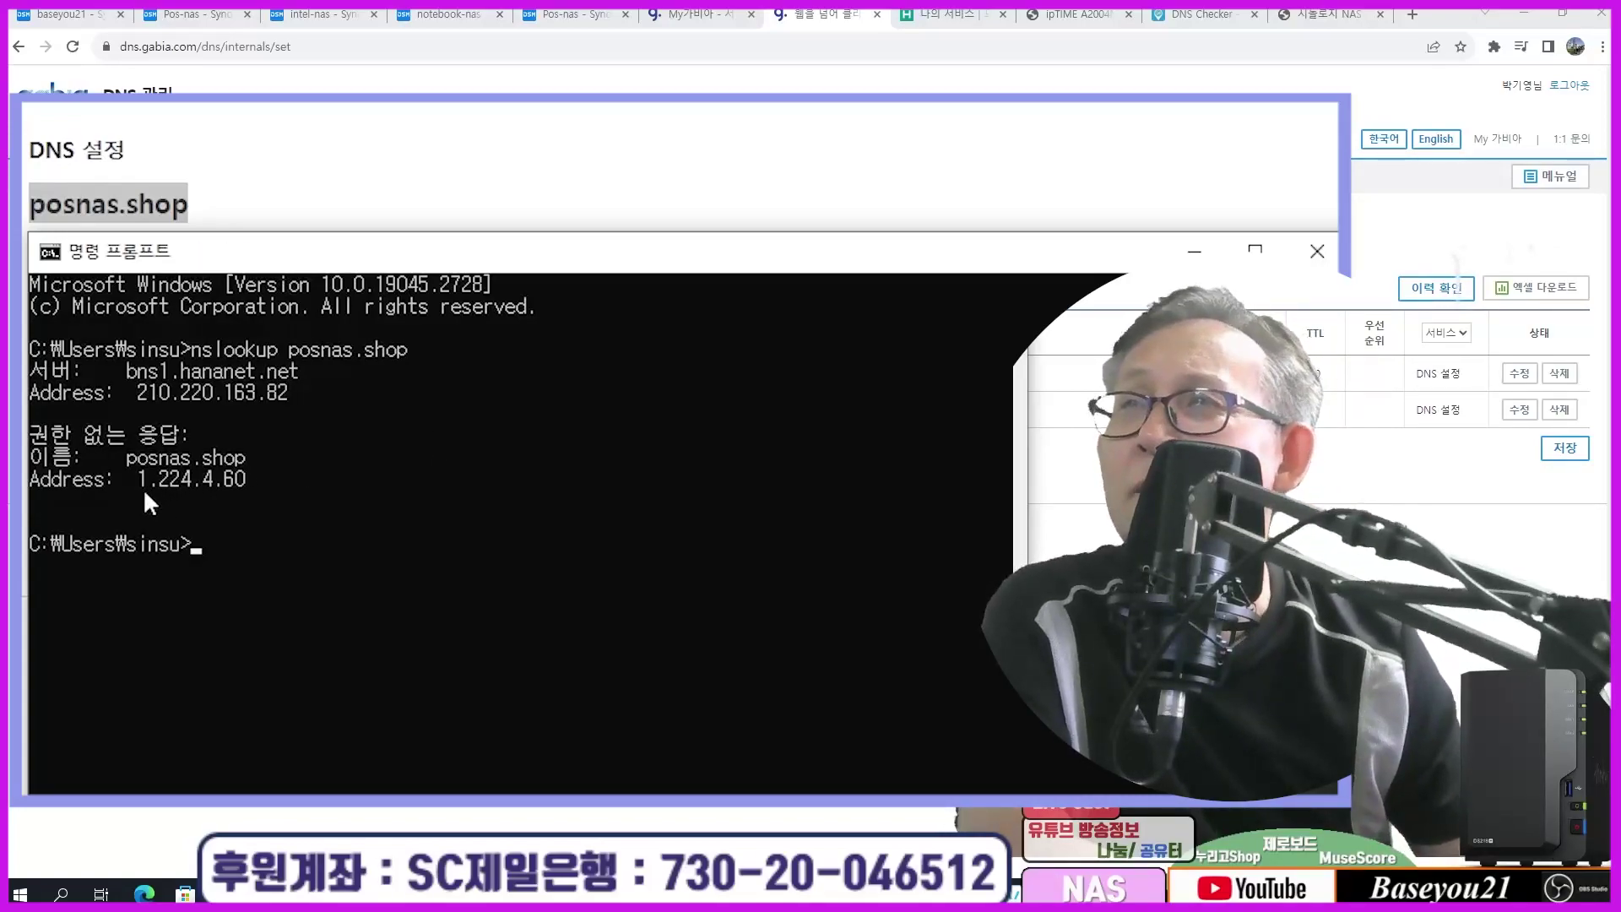
{"action": "left_click_drag", "start_coordinate": [38, 479], "coordinate": [254, 498]}
{"action": "left_click", "coordinate": [252, 488]}
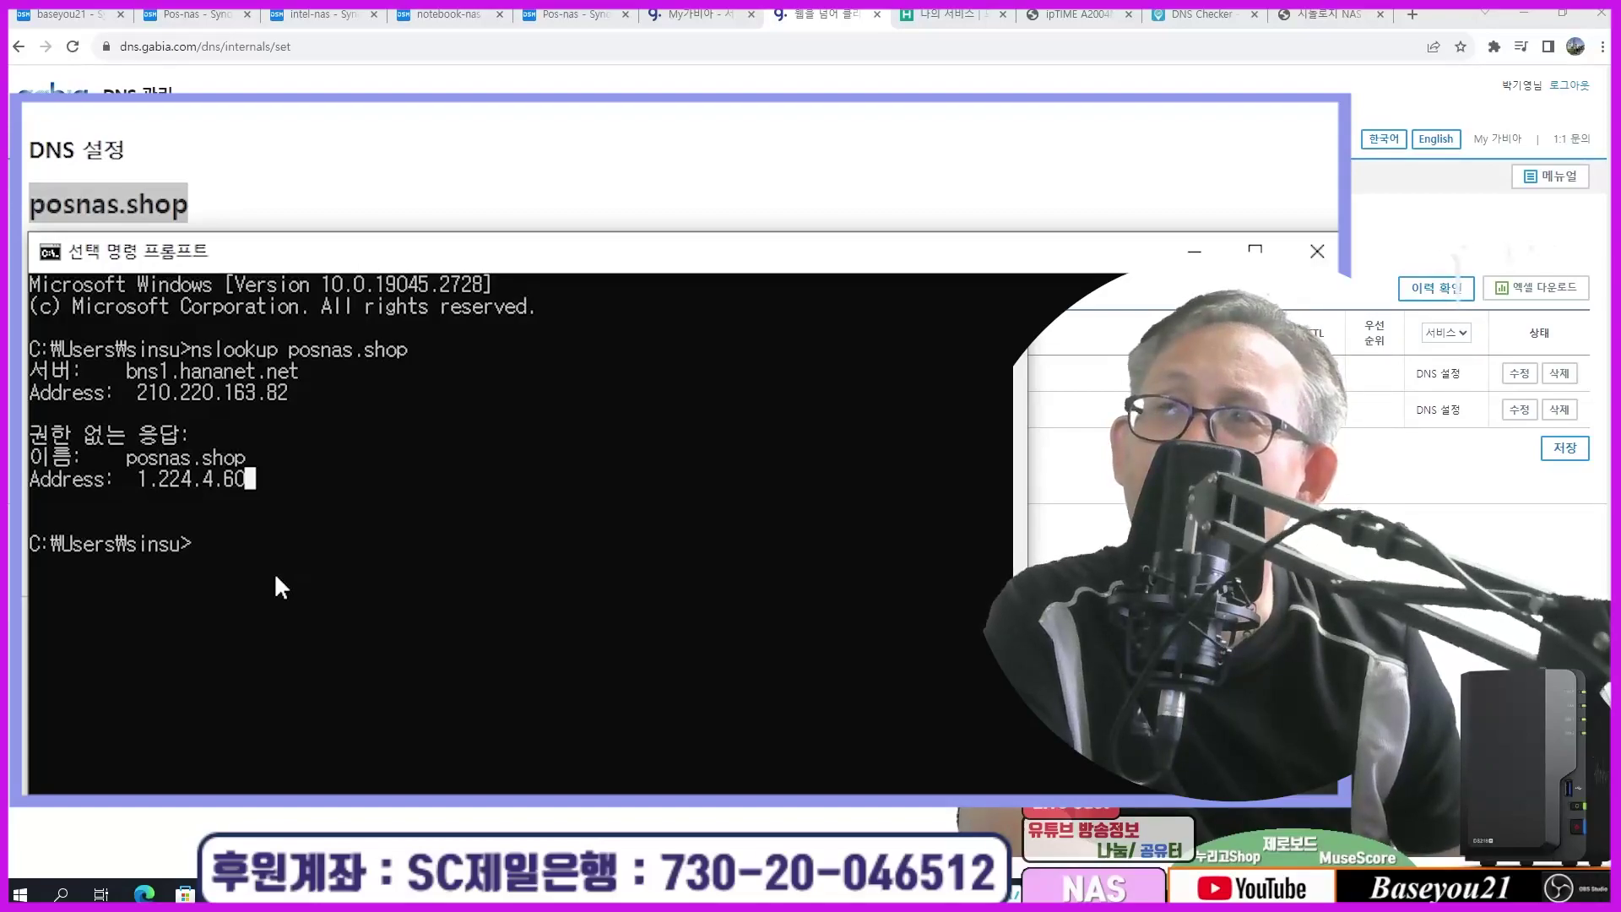
Step: Run ping posnas.shop, getting 4 of 4 replies from 1.224.4.60, and highlight the domain
{"action": "type", "text": "pi"}
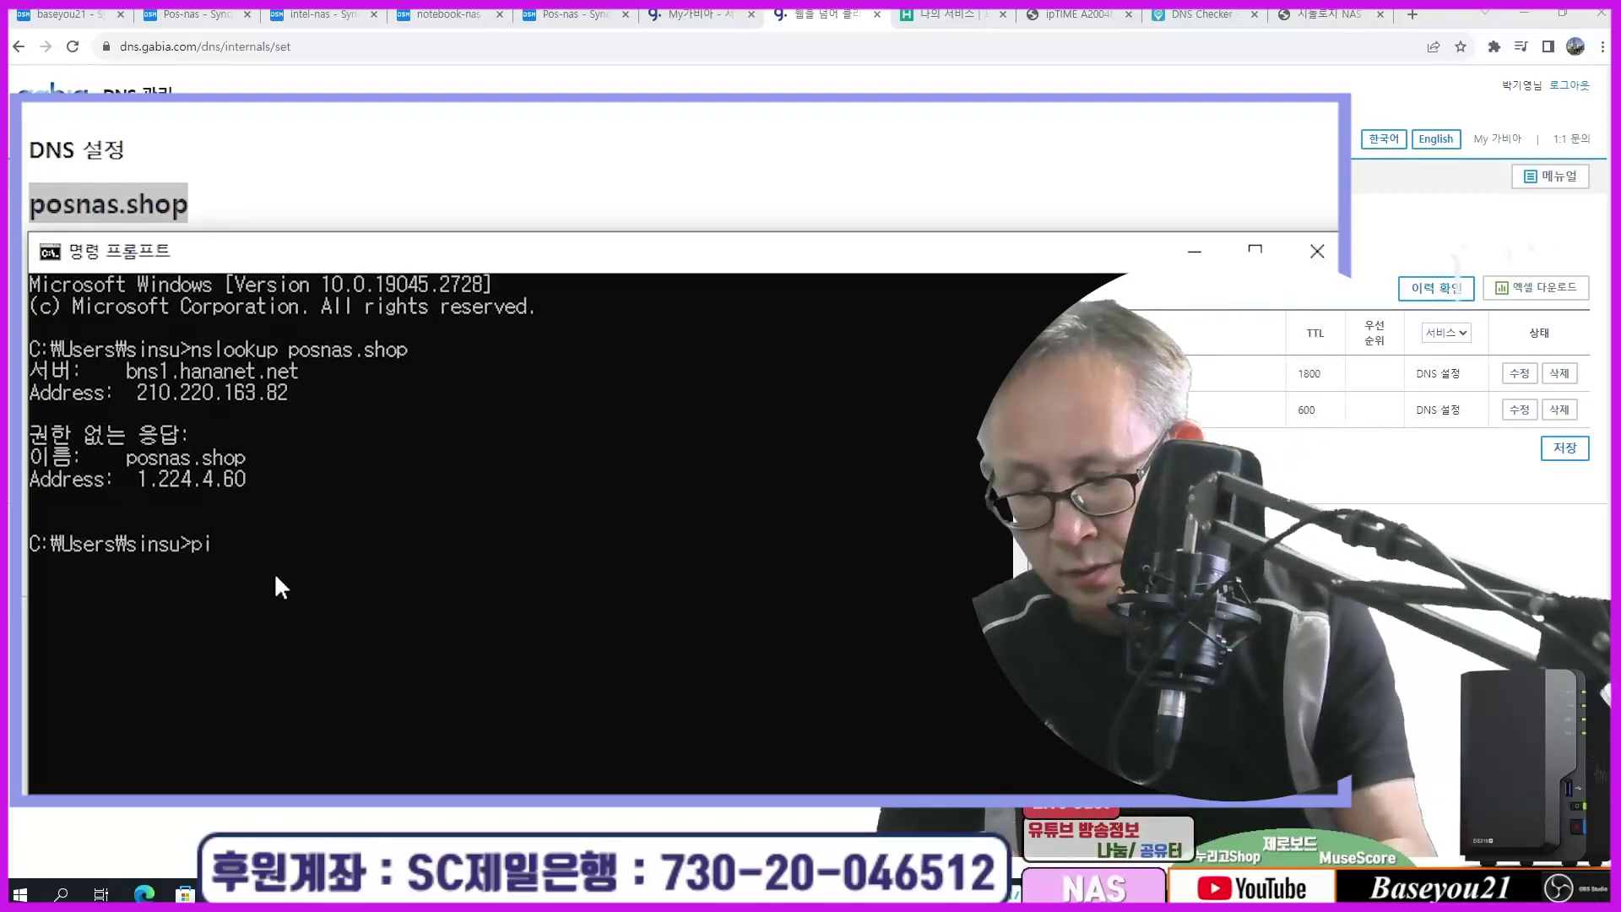
{"action": "type", "text": "ng pos"}
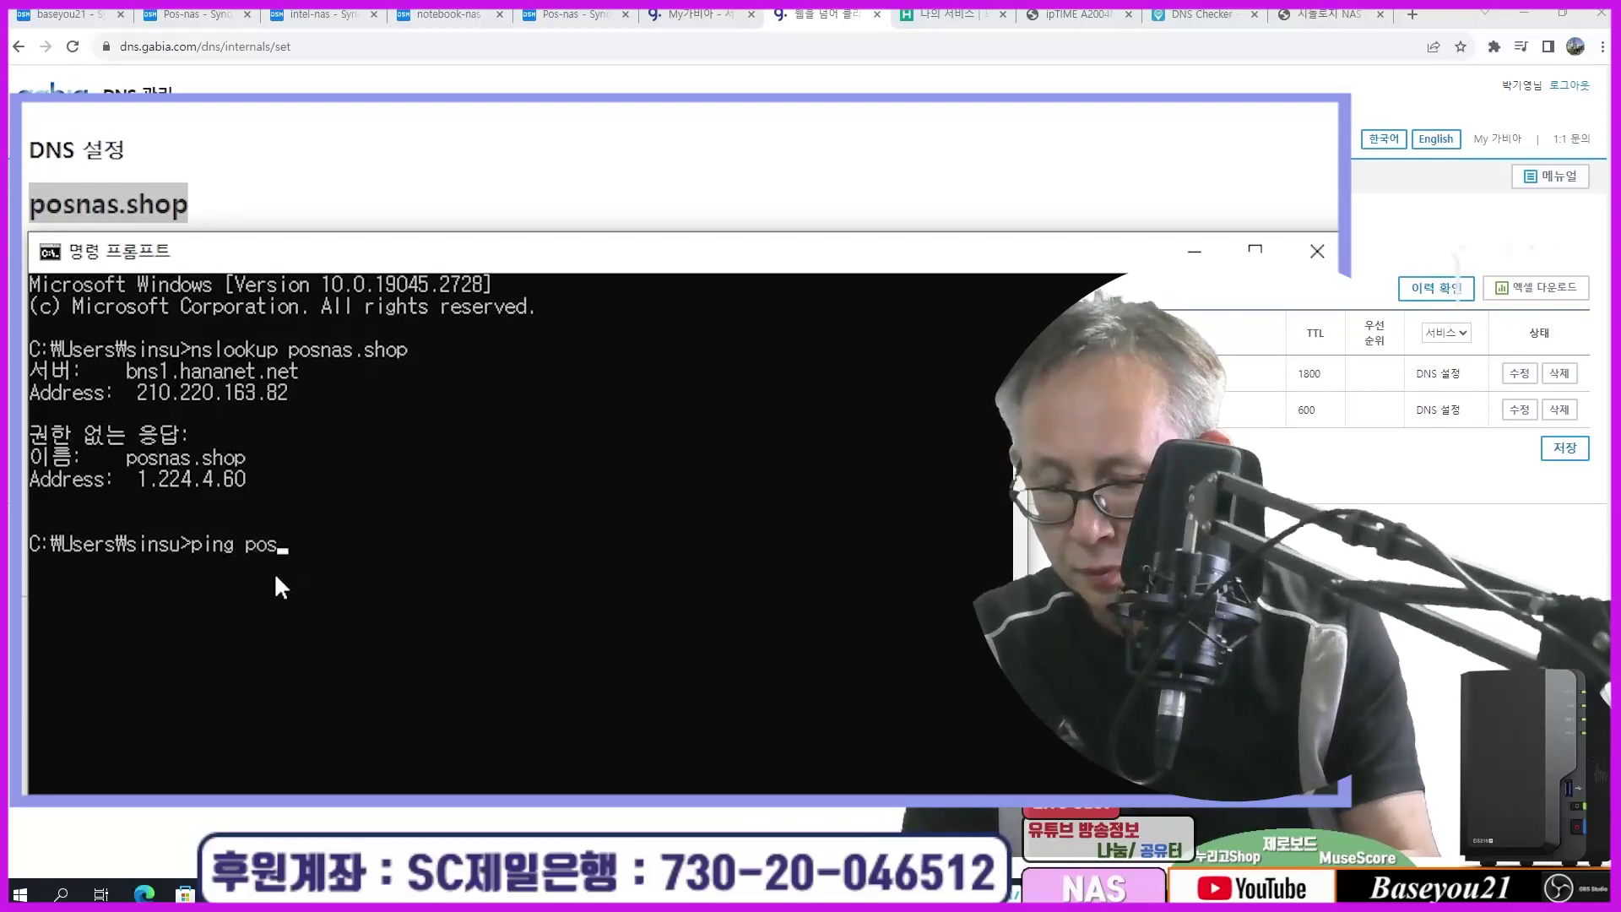
{"action": "type", "text": "nas.shop"}
{"action": "key", "text": "Return"}
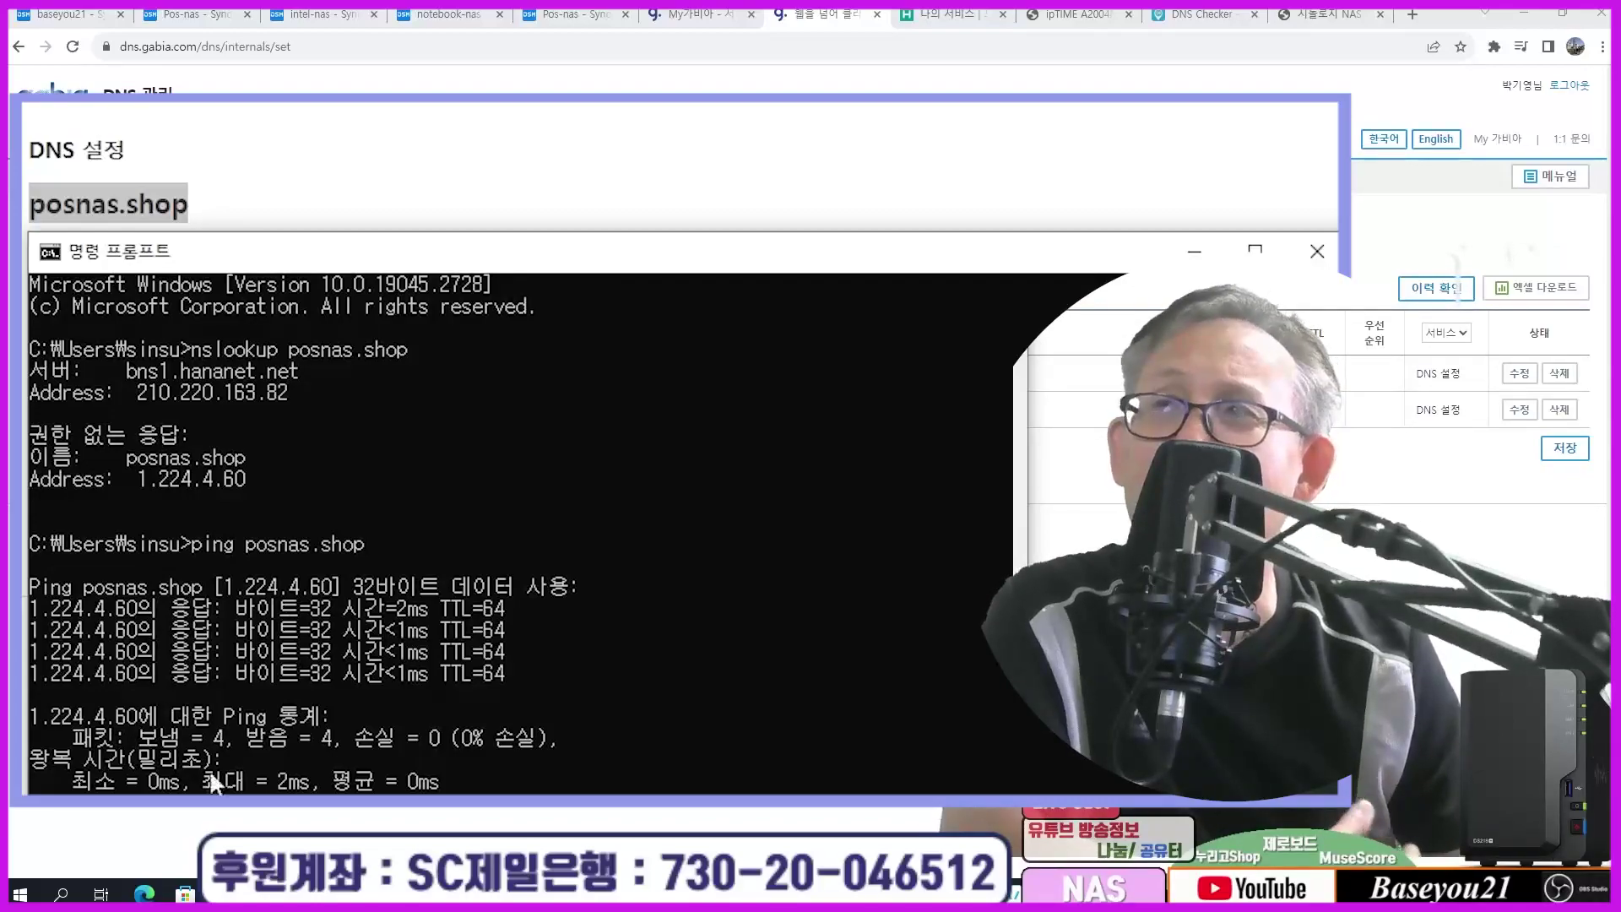
{"action": "left_click", "coordinate": [240, 544]}
{"action": "left_click_drag", "start_coordinate": [266, 545], "coordinate": [382, 545]}
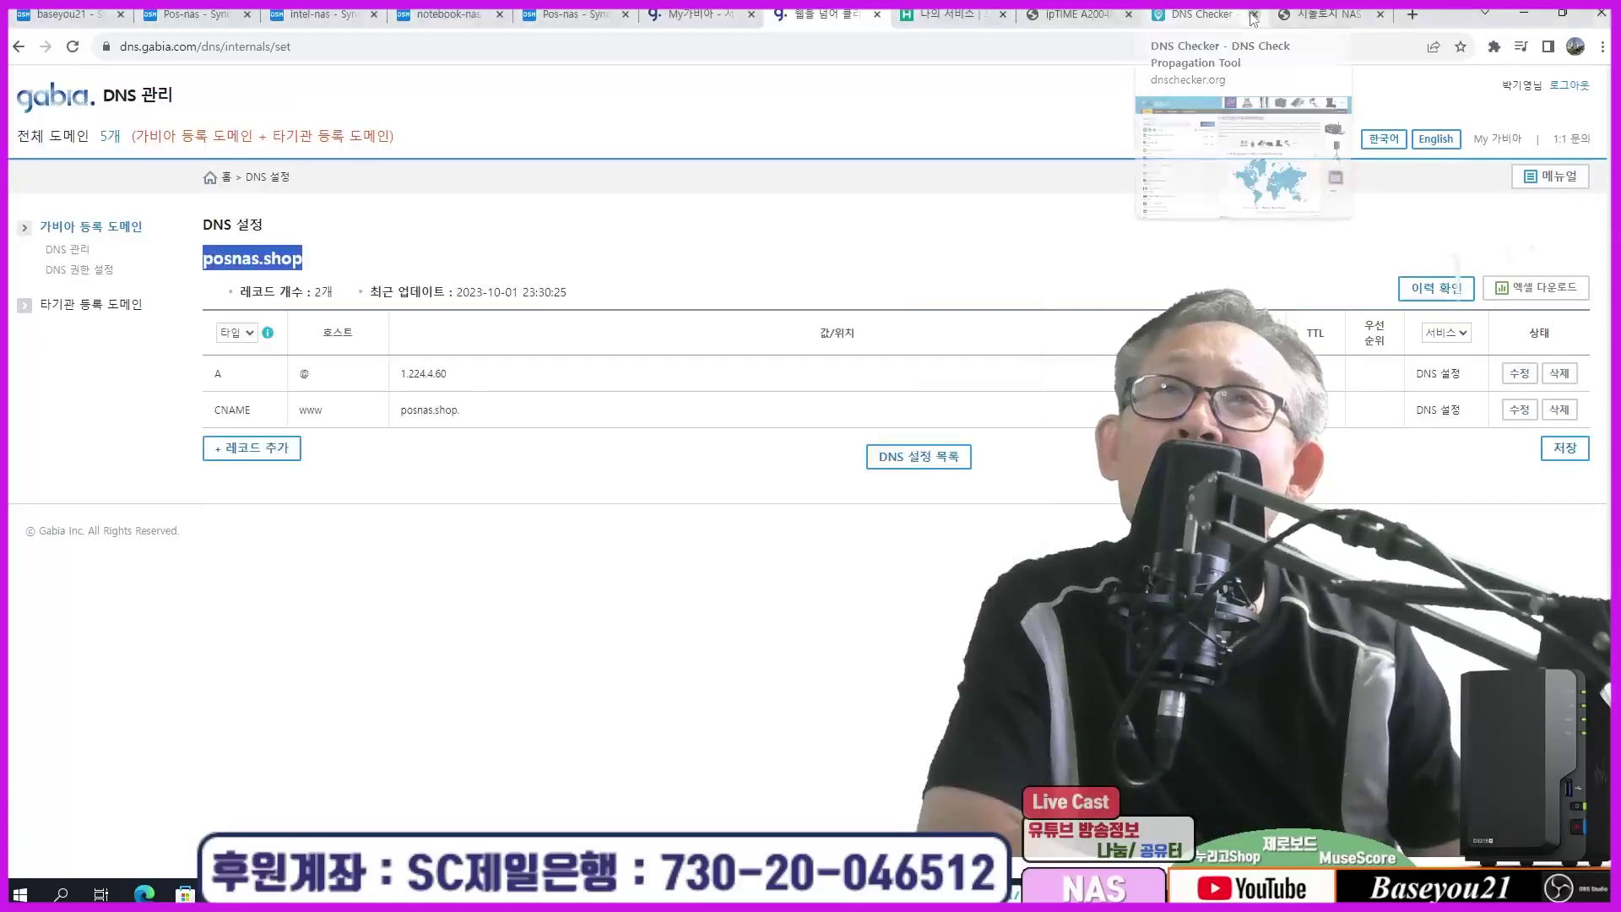
Step: Replace the old DNS Checker tab by searching Google for 'dns checker' and opening dnschecker.org
{"action": "left_click", "coordinate": [1255, 14]}
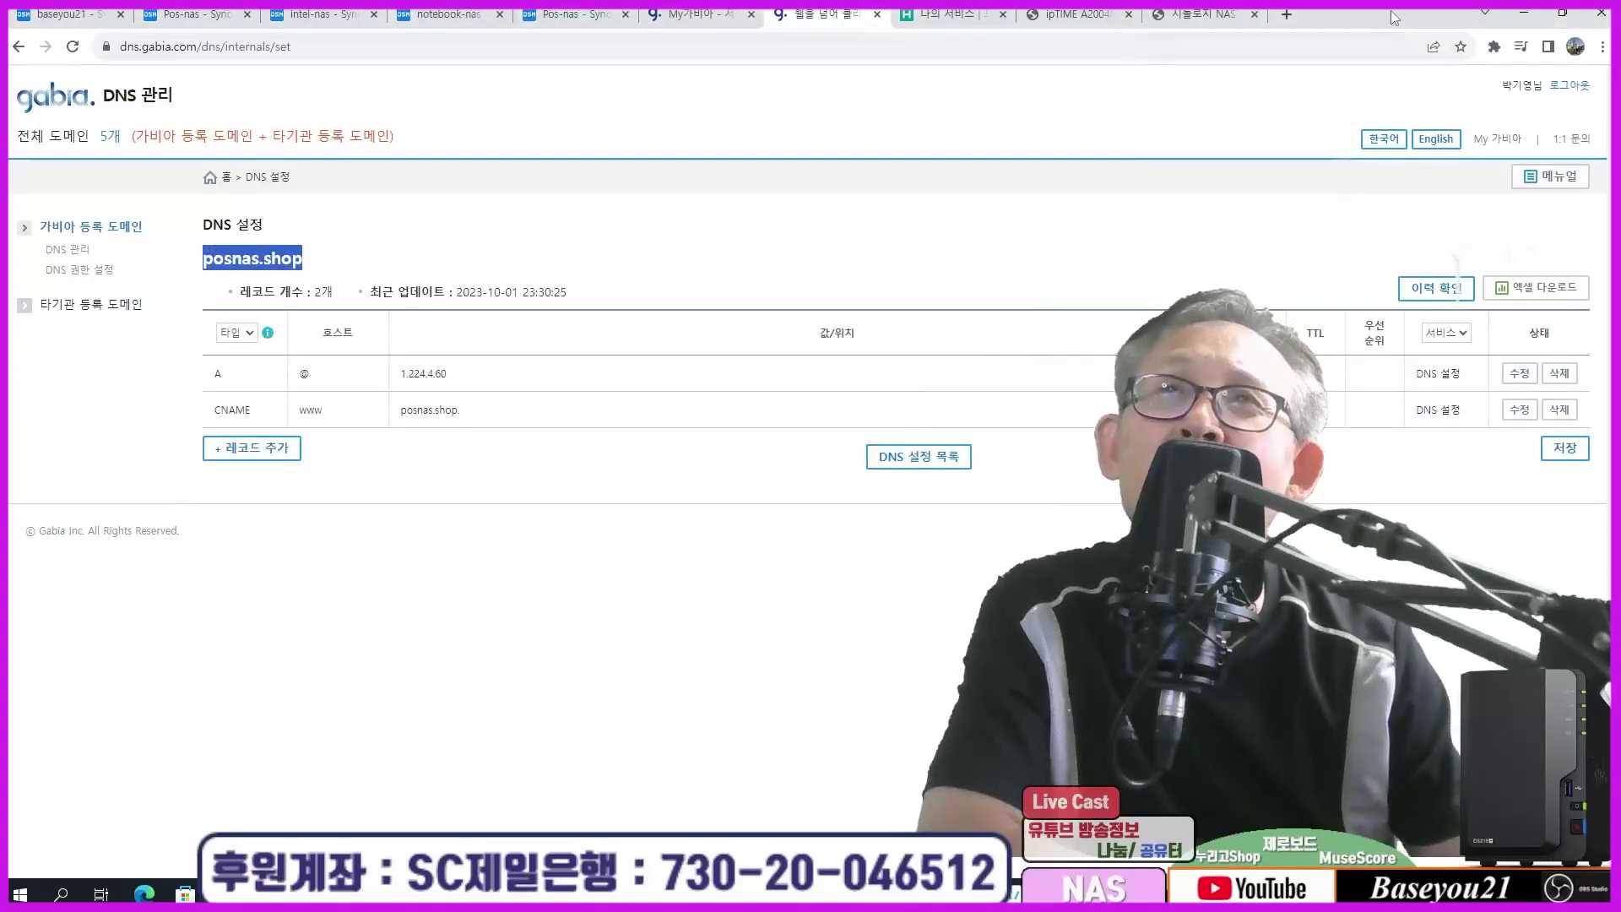
{"action": "left_click", "coordinate": [1413, 14]}
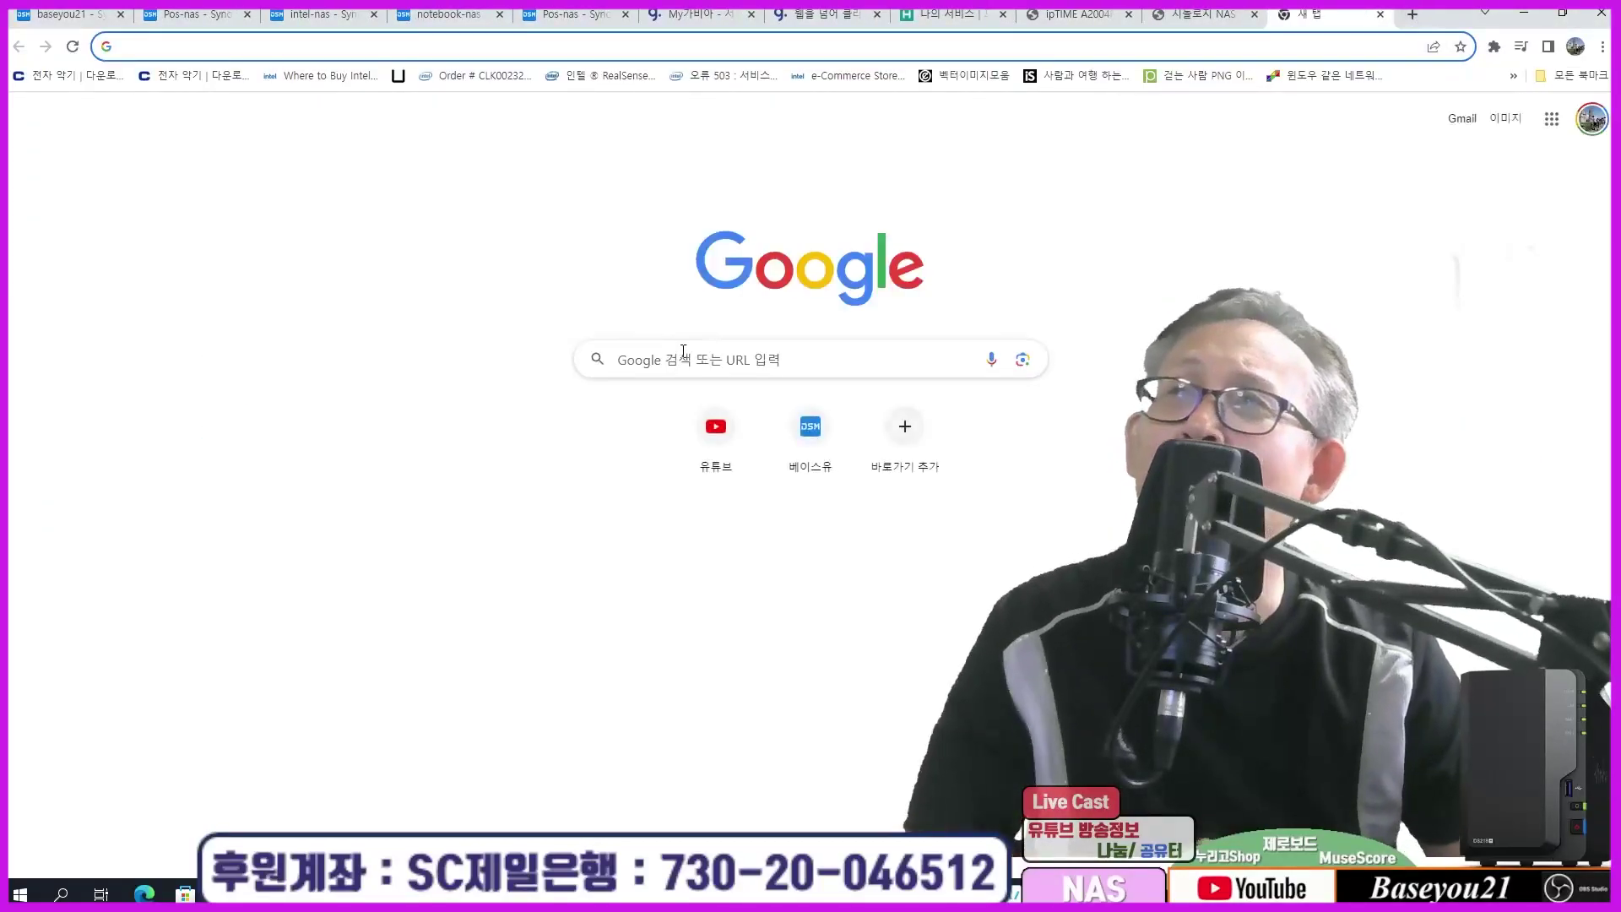
{"action": "type", "text": "dns c"}
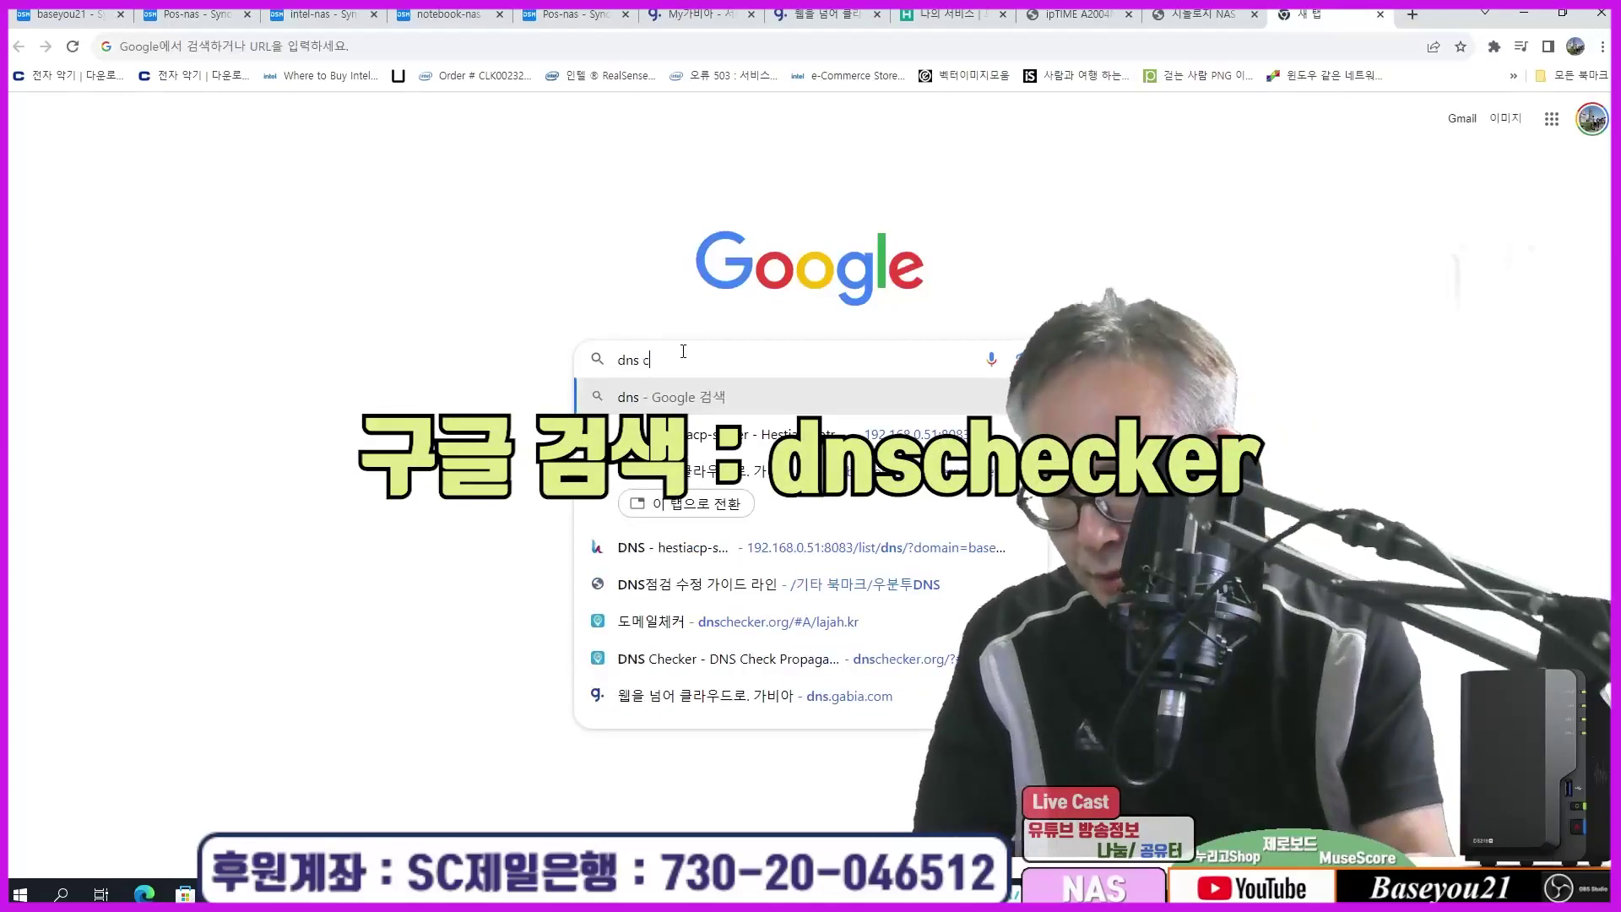
{"action": "type", "text": "hecker"}
{"action": "key", "text": "Return"}
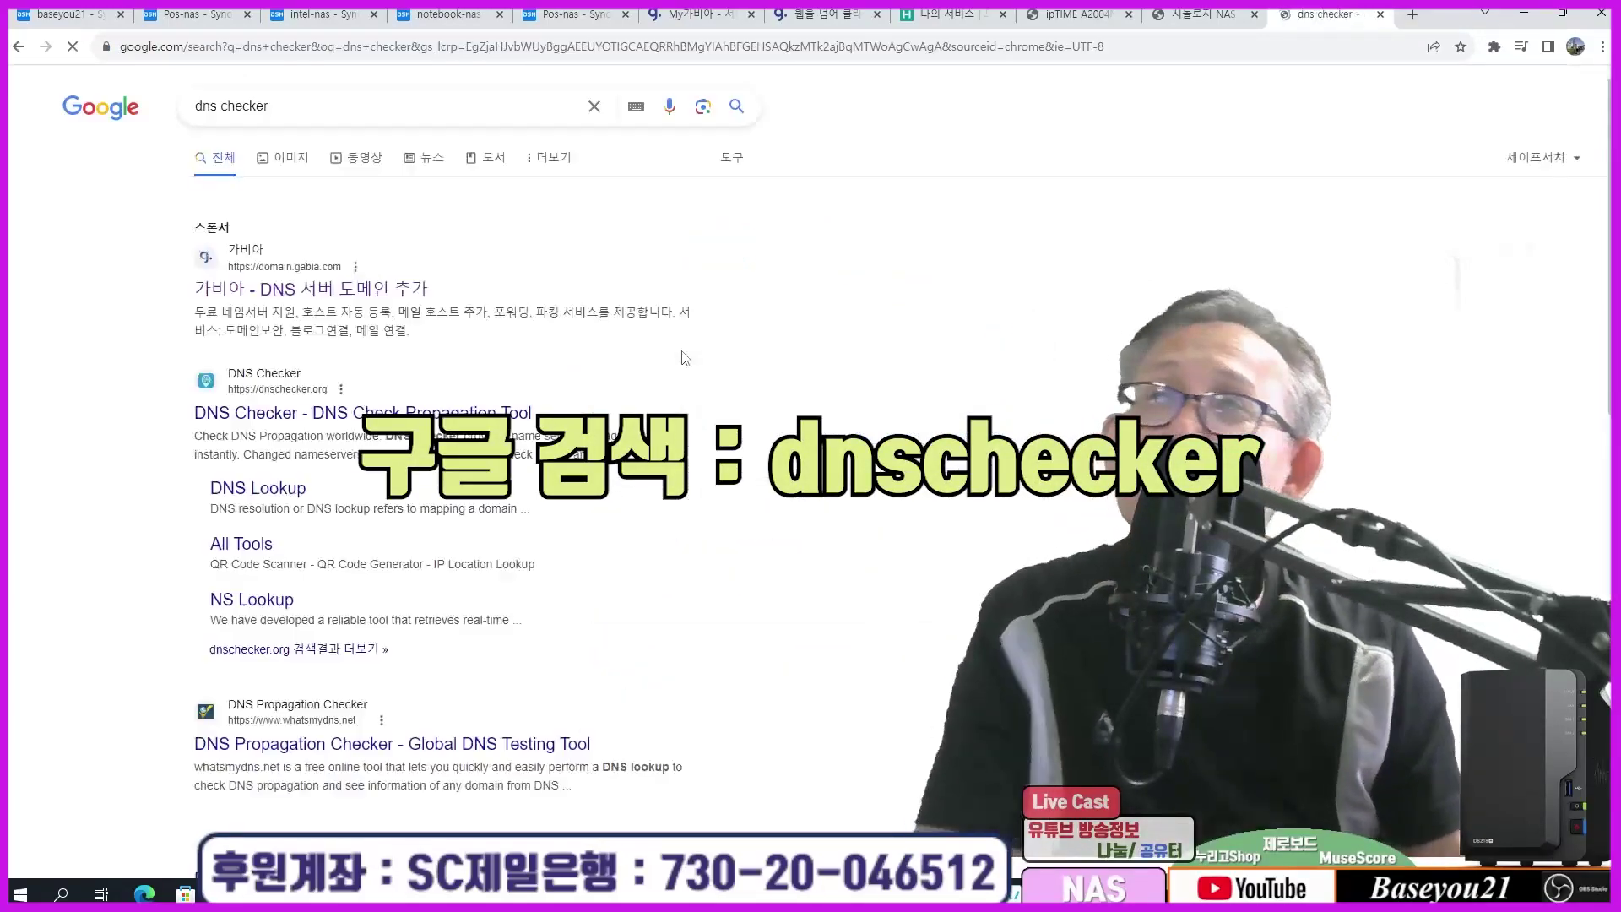
{"action": "left_click", "coordinate": [261, 413]}
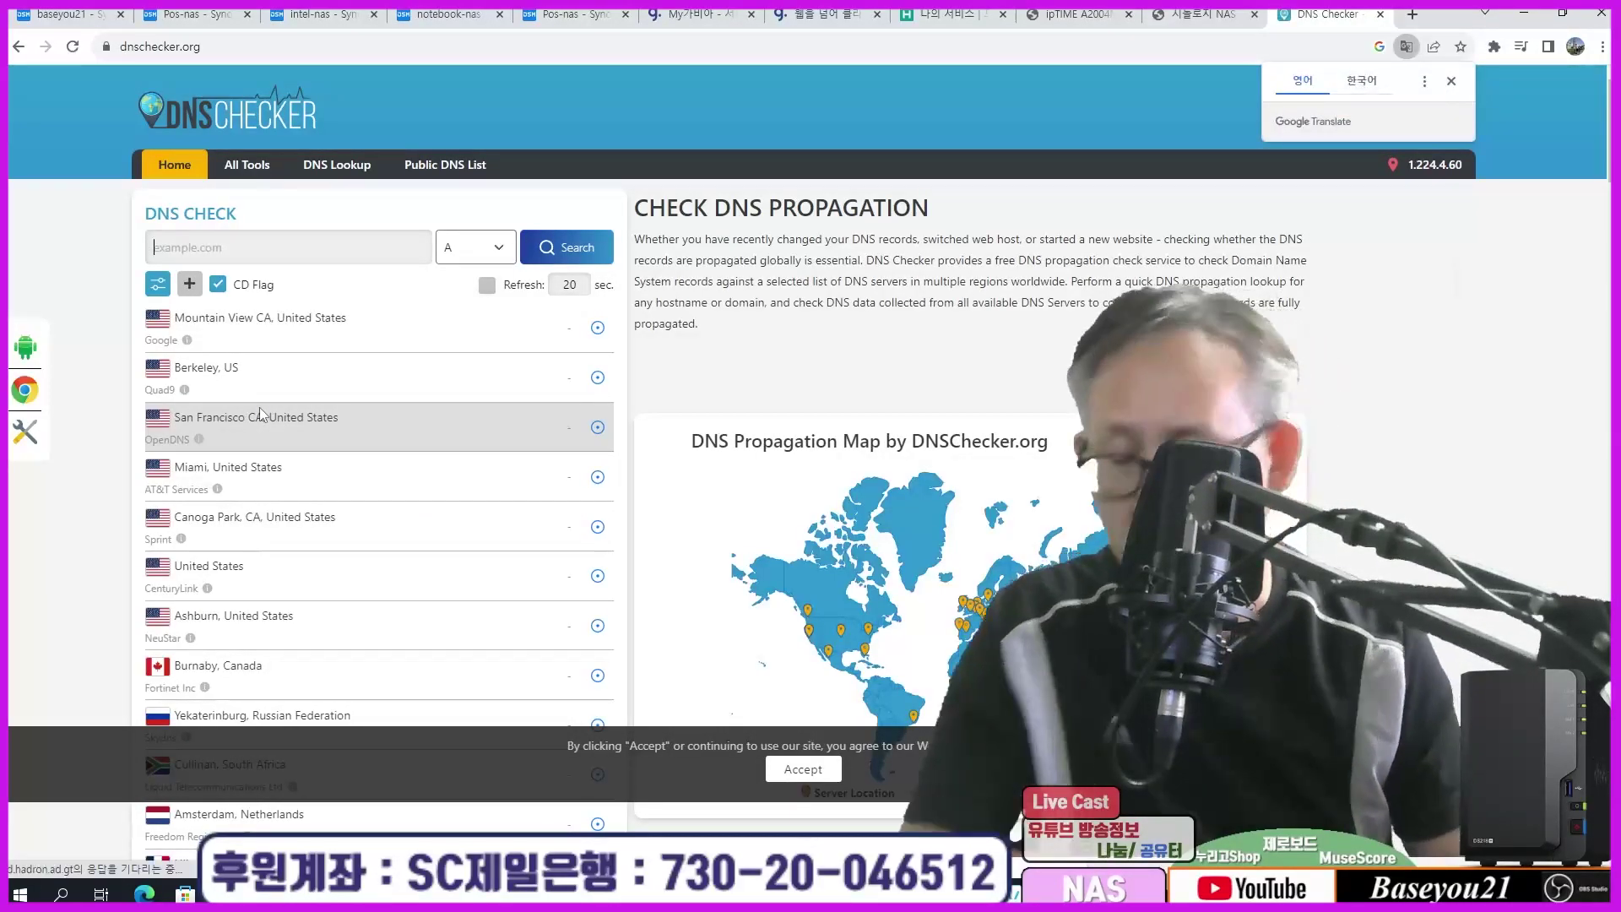
Step: Check posnas.shop's A record propagation and review servers worldwide resolving to 1.224.4.60
{"action": "type", "text": "posnas"}
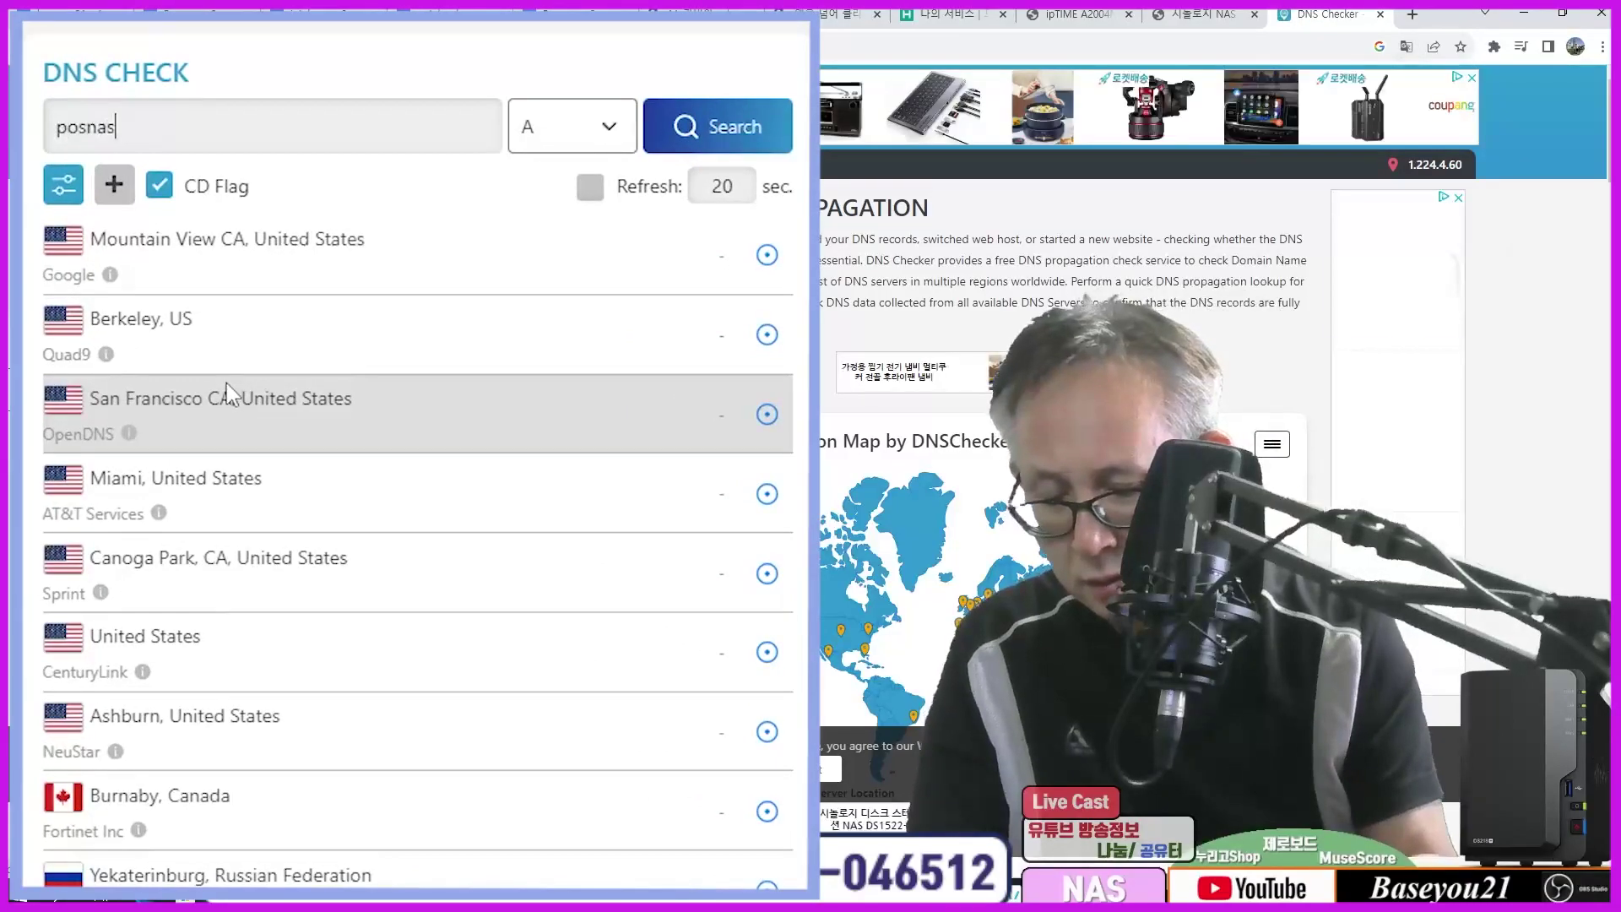
{"action": "type", "text": ".shop"}
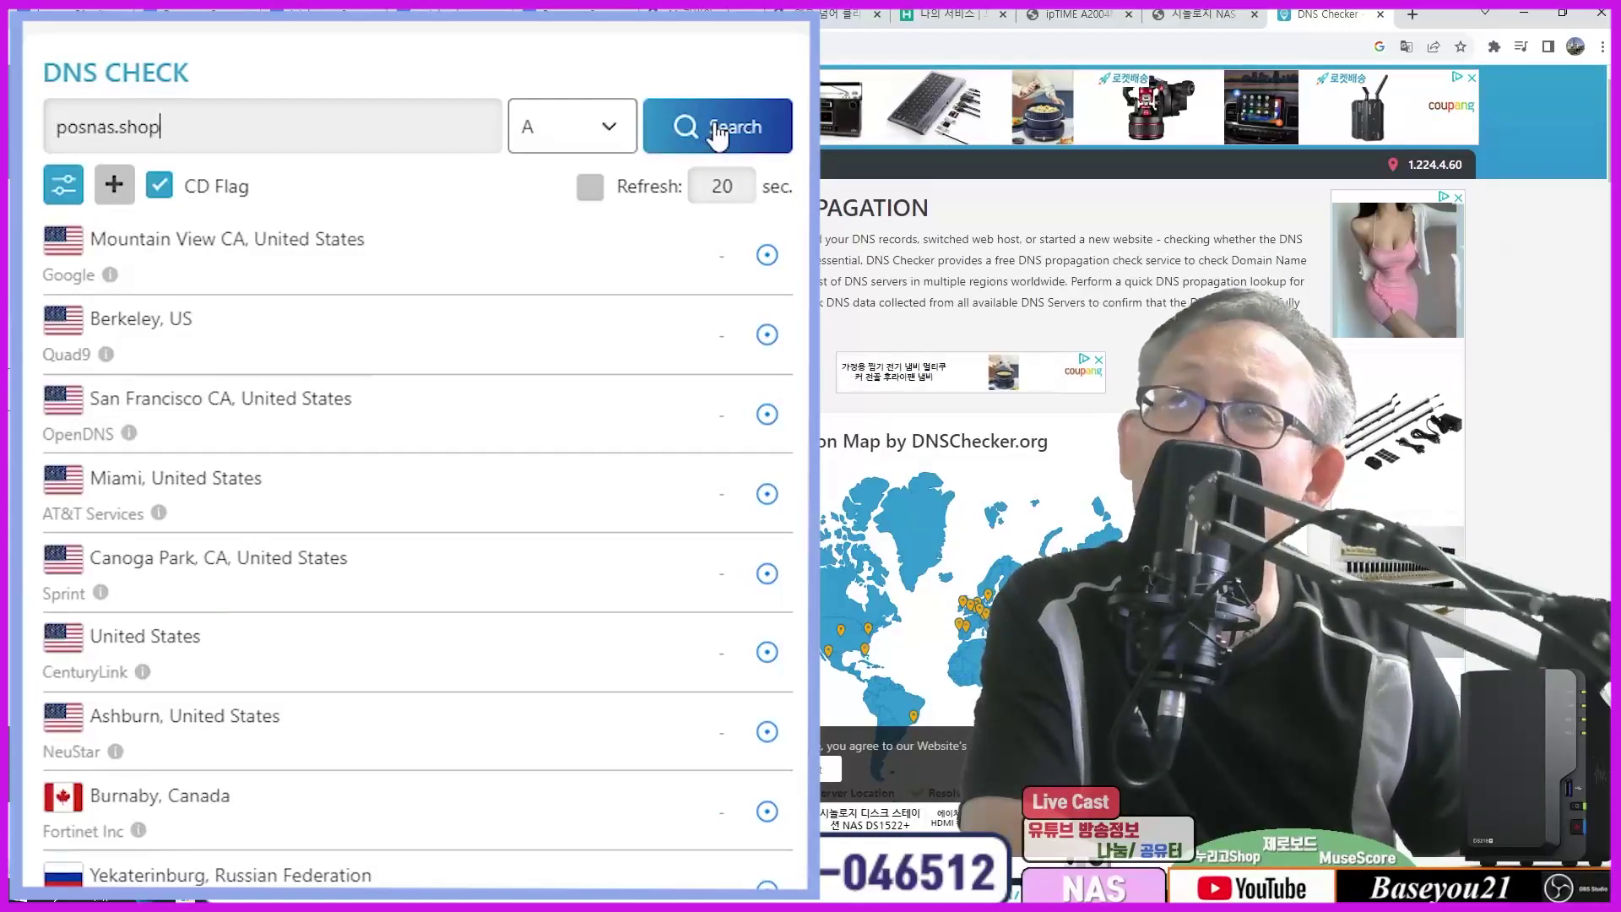
{"action": "left_click", "coordinate": [715, 127]}
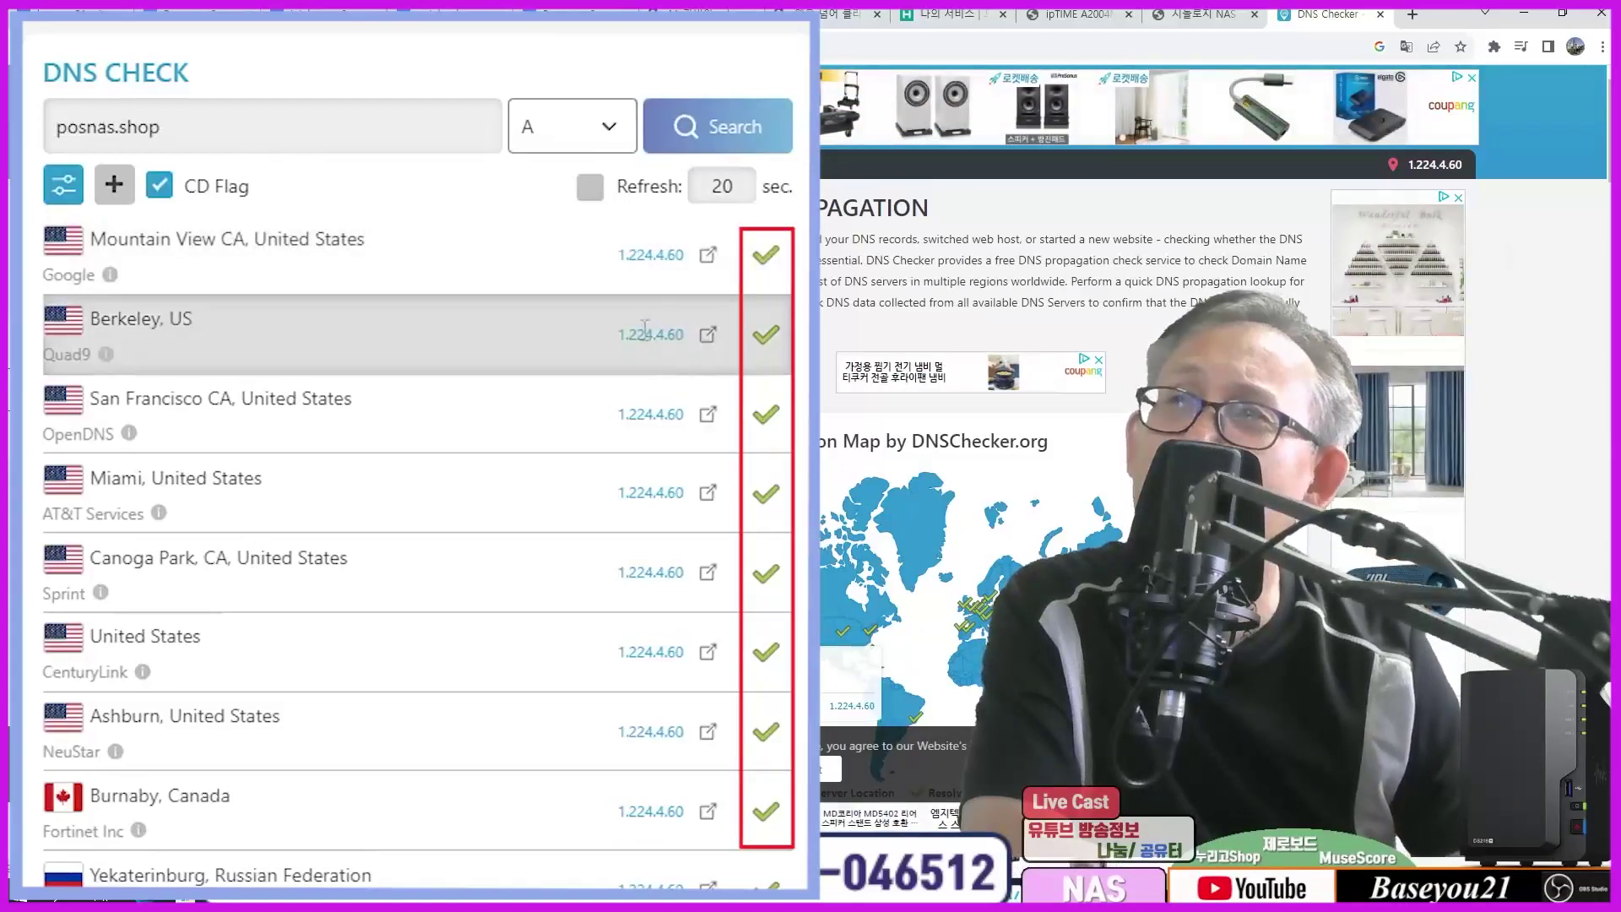
{"action": "scroll", "coordinate": [614, 435], "scroll_direction": "down", "scroll_amount": 3}
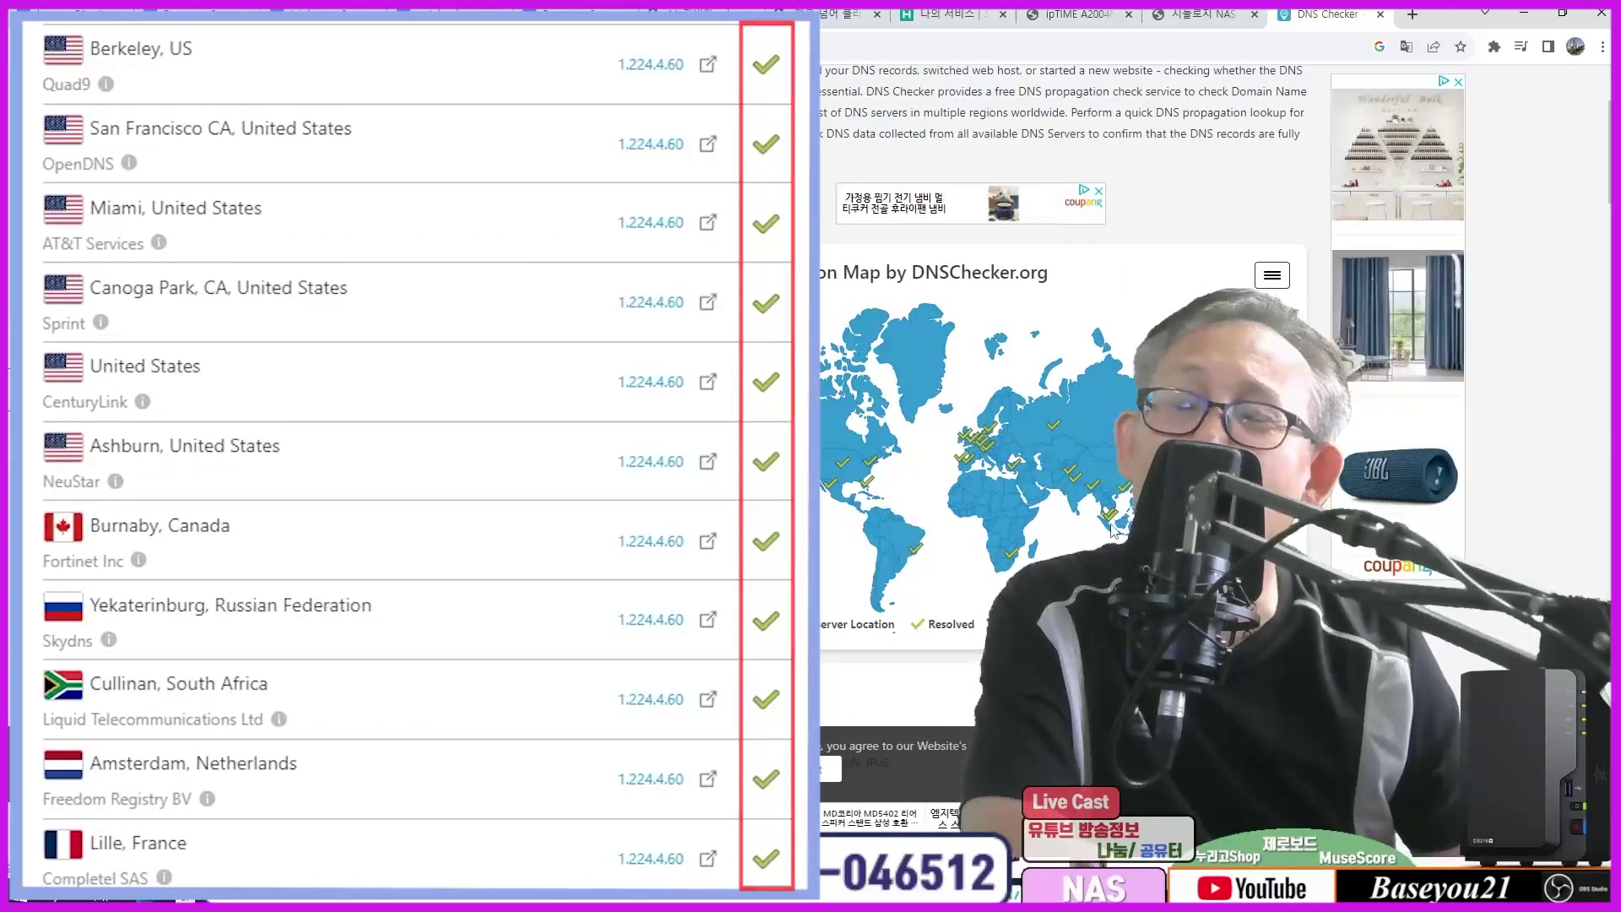
{"action": "scroll", "coordinate": [1110, 532], "scroll_direction": "up", "scroll_amount": 2}
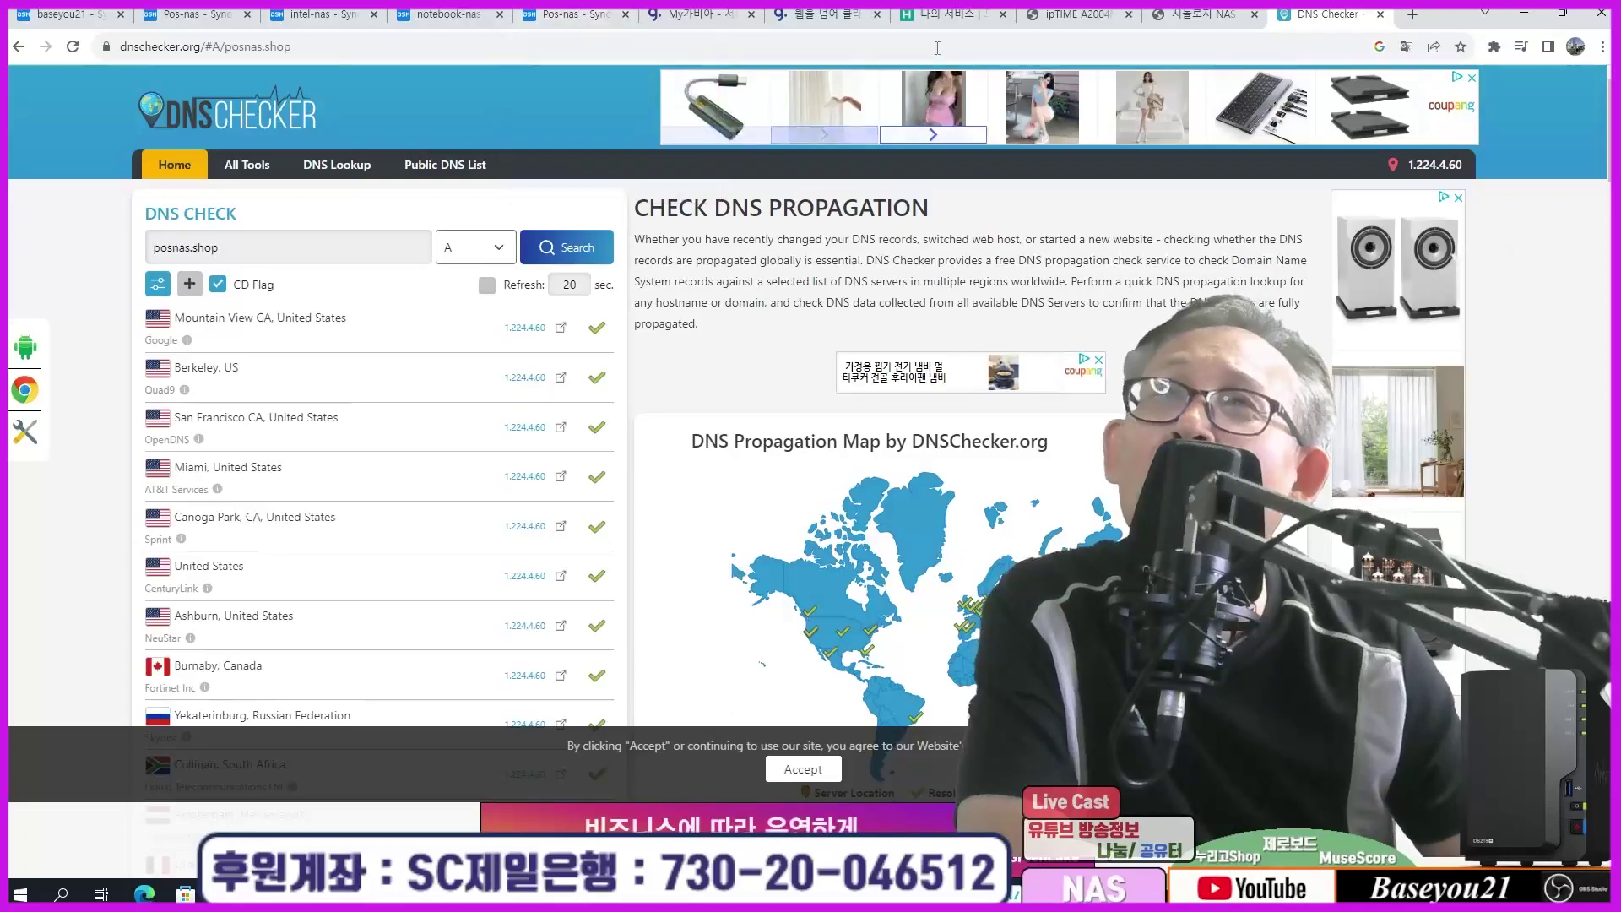
Step: Return from the posnas.shop DNS settings to the DNS 관리 list of five domains
{"action": "left_click", "coordinate": [674, 15]}
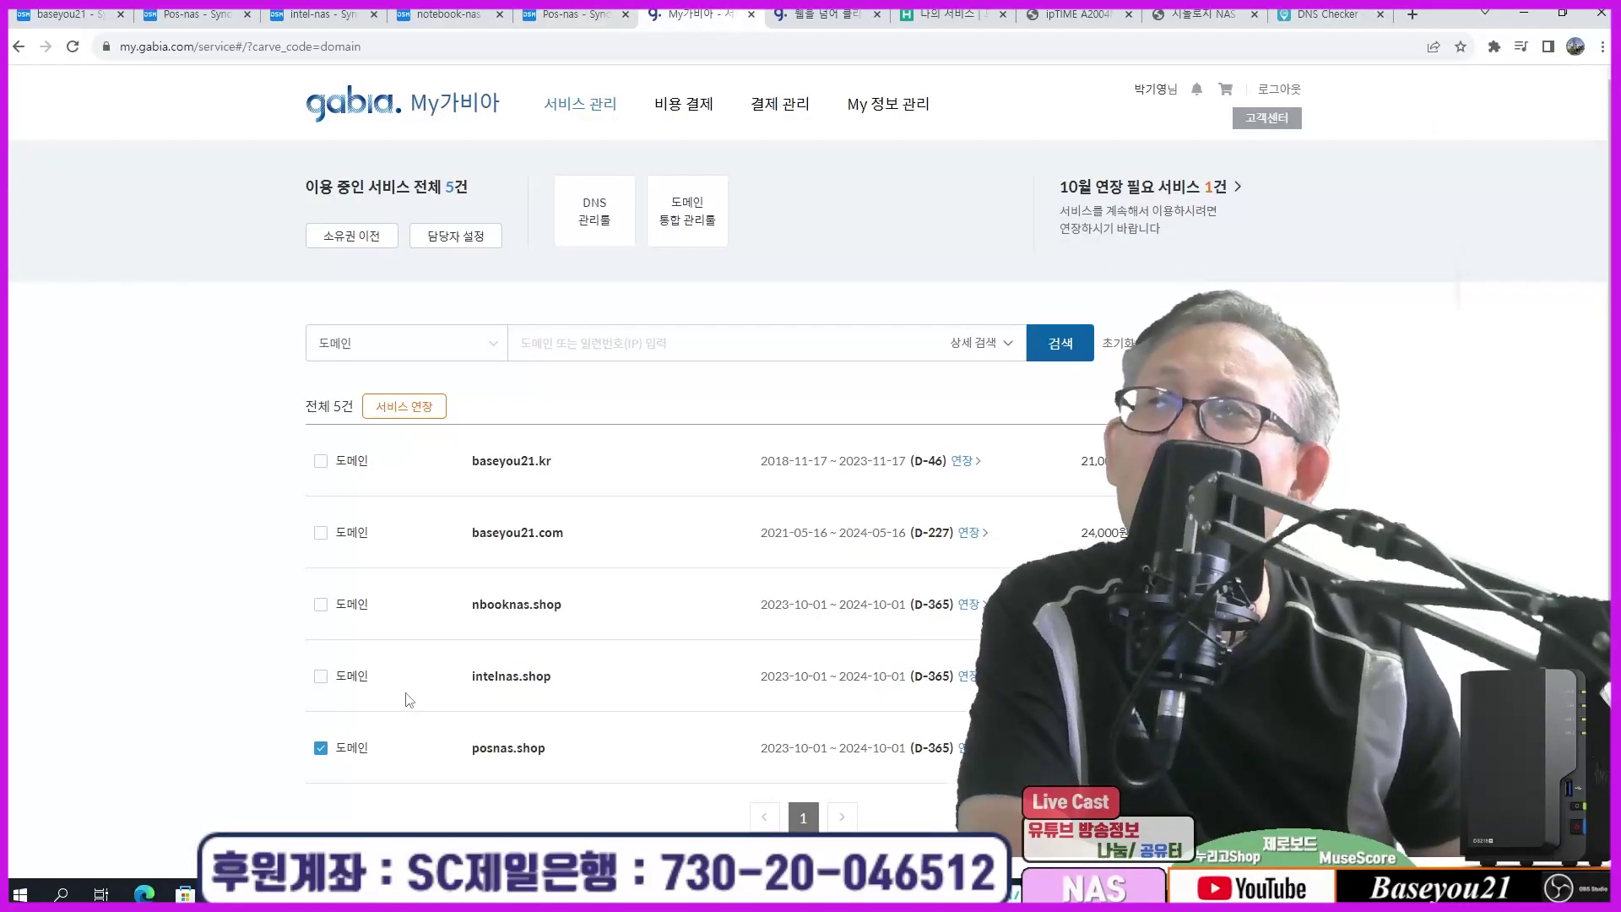
{"action": "left_click", "coordinate": [794, 20]}
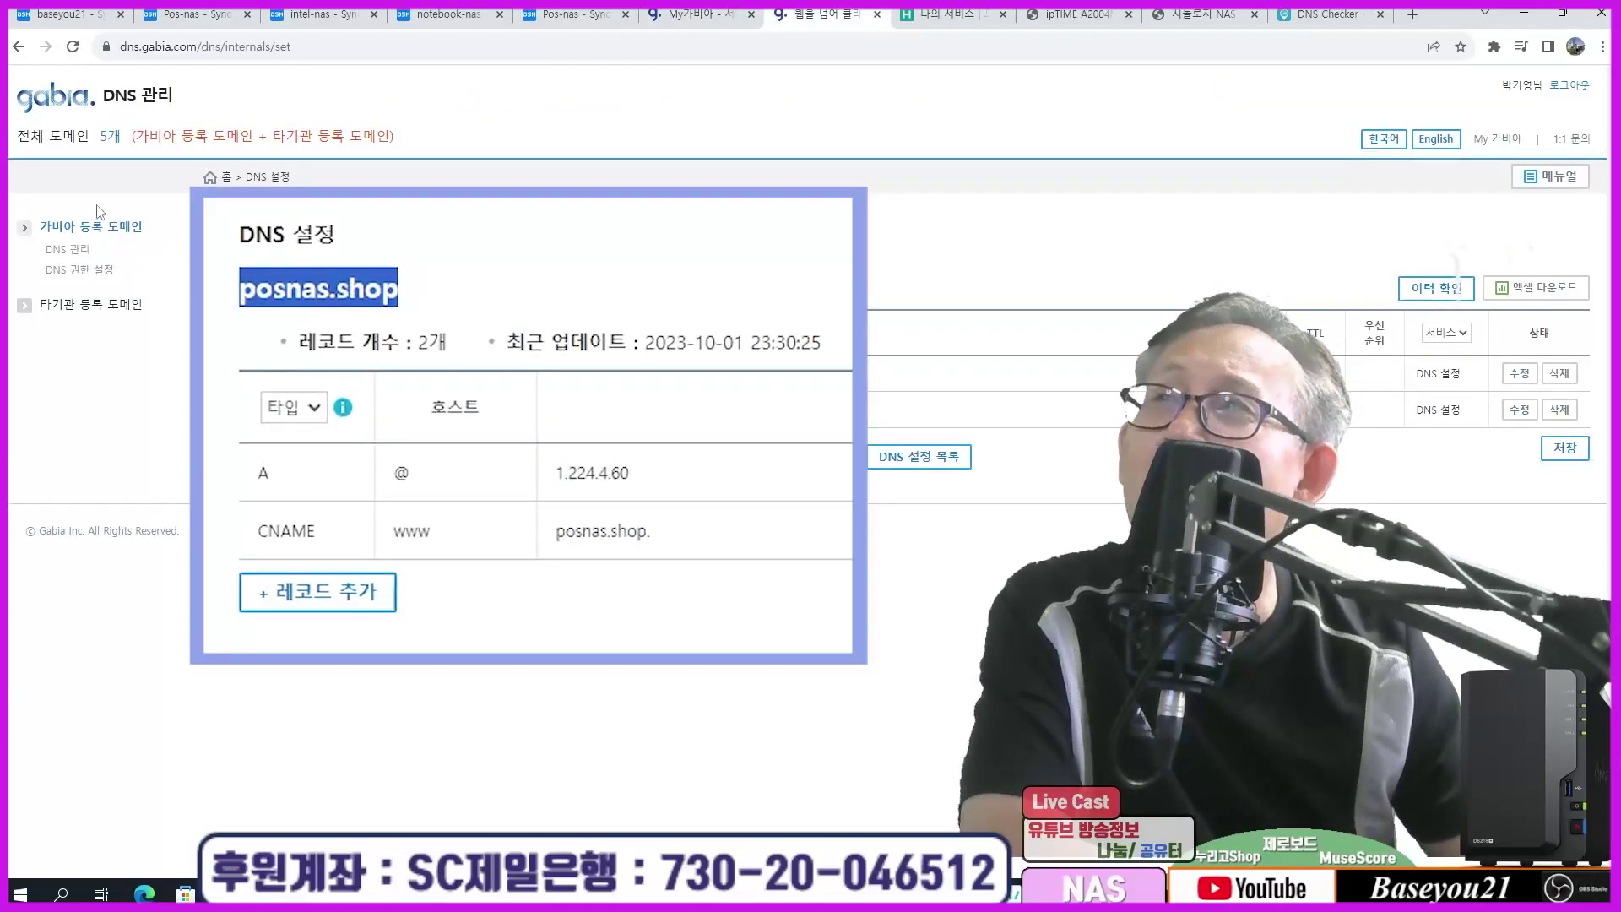
{"action": "left_click", "coordinate": [74, 251]}
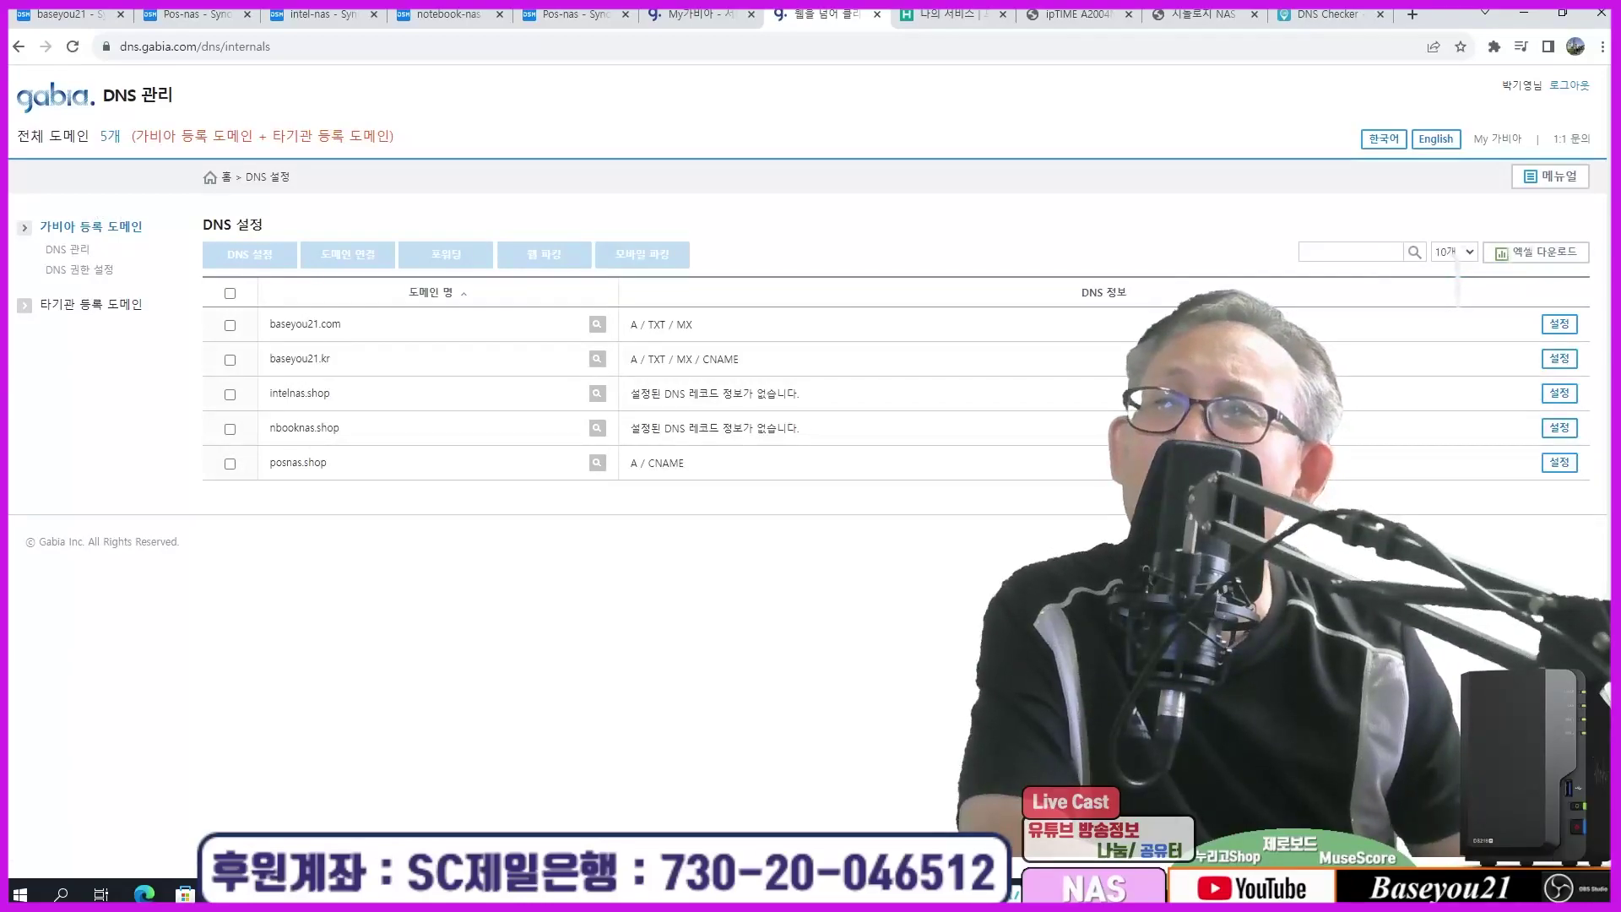
{"action": "key", "text": "alt+Tab"}
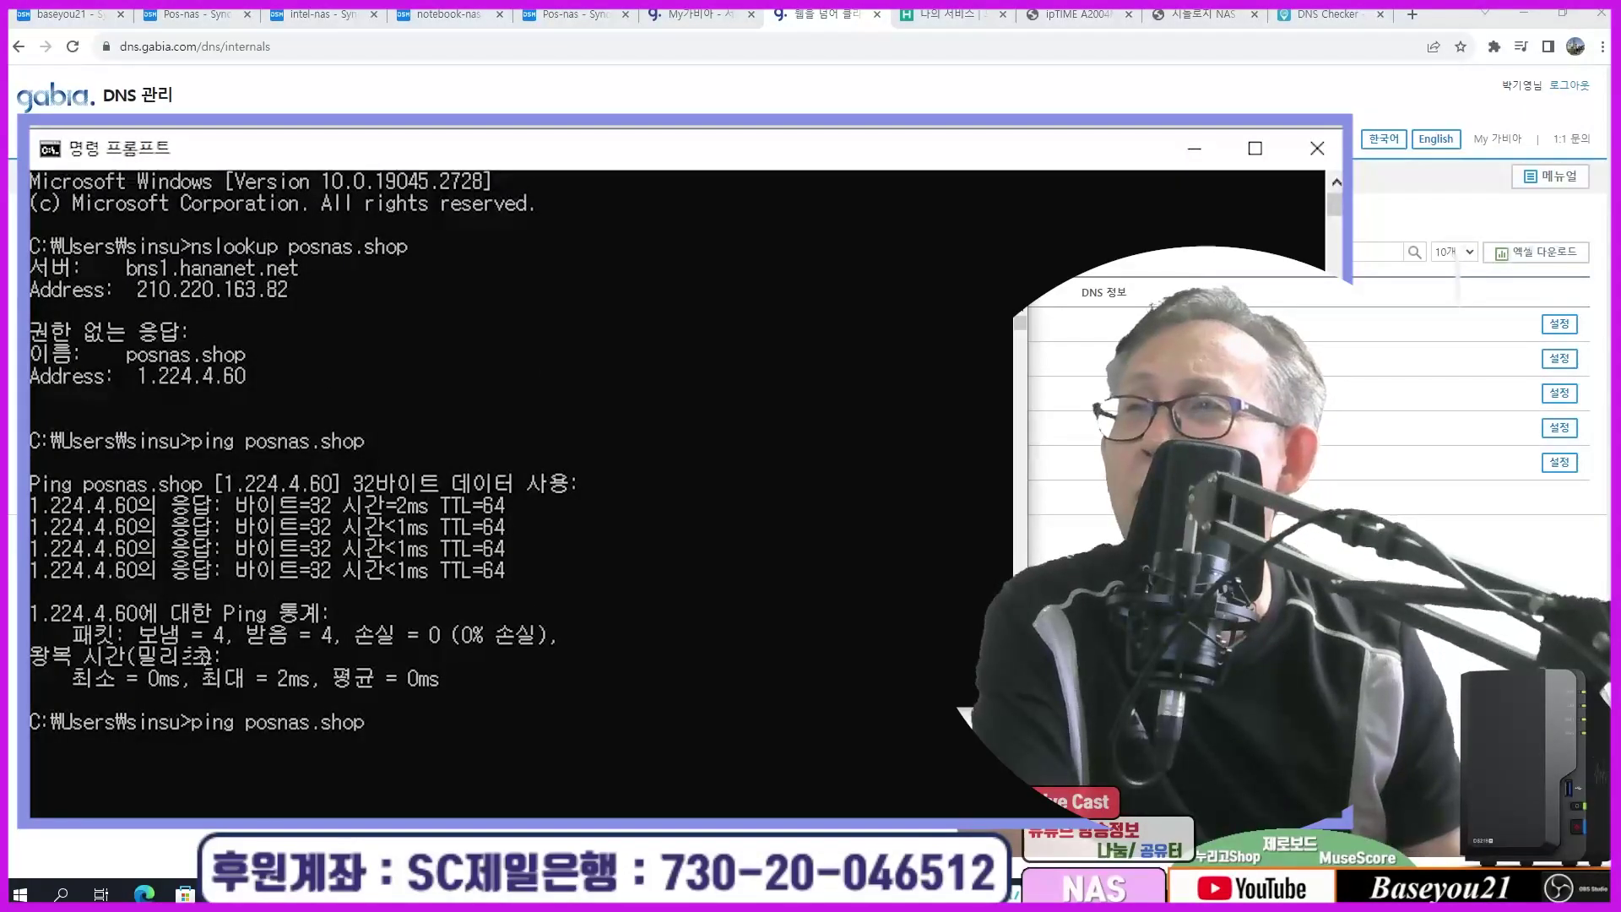
Step: Rerun the last nslookup with the domain changed from posnas.shop to nbooknas.shop
{"action": "key", "text": "Up"}
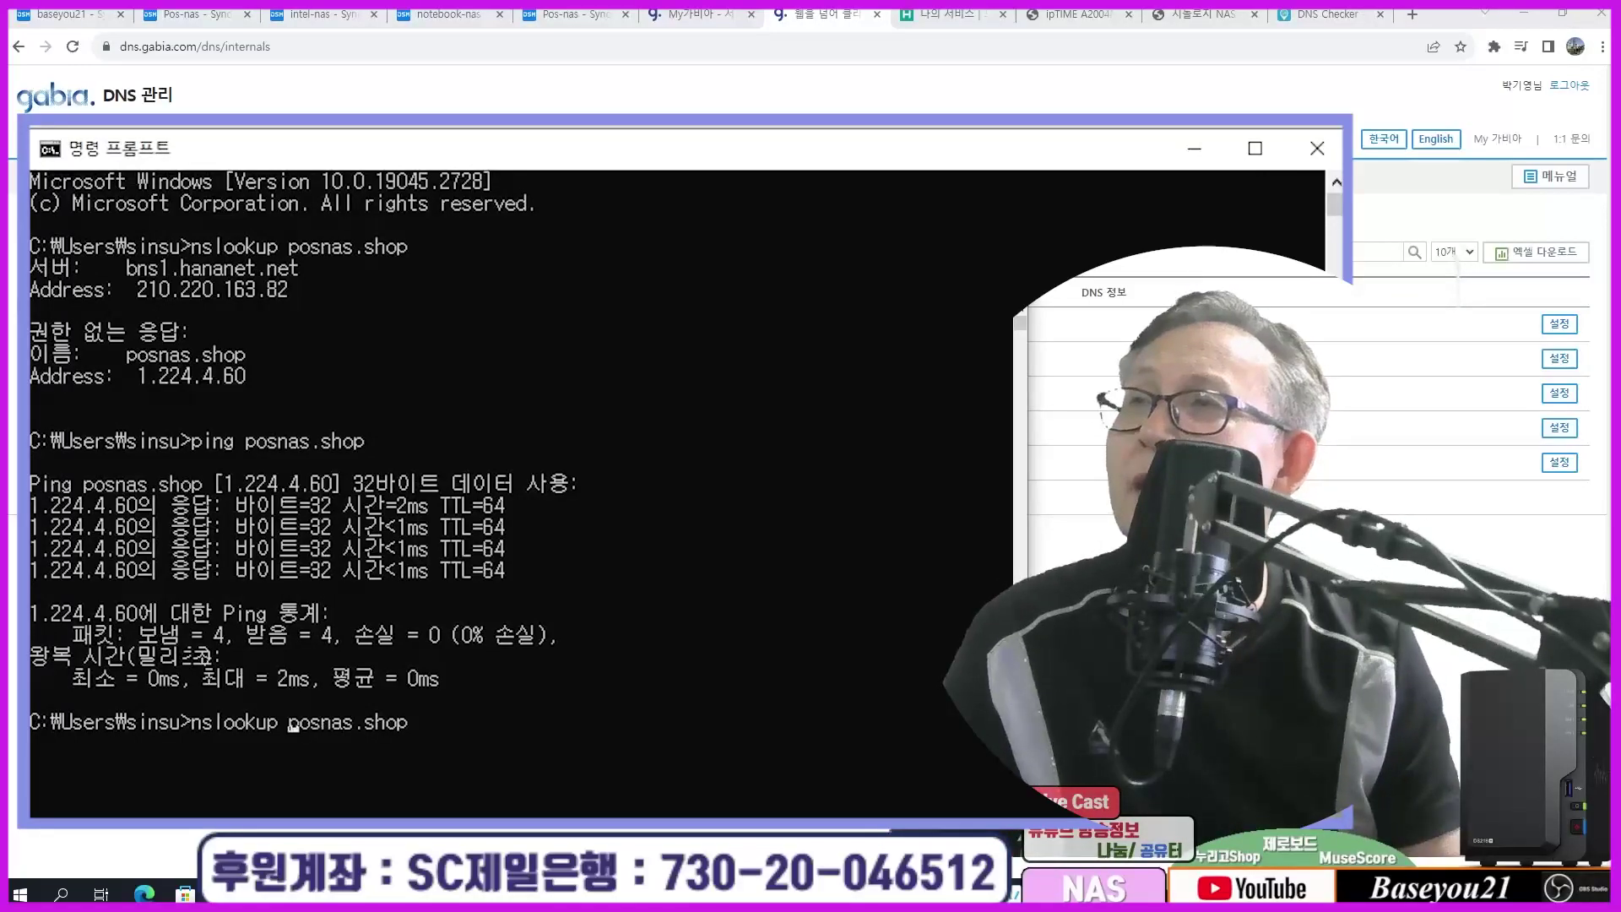
{"action": "key", "text": "ctrl+Left"}
{"action": "key", "text": "Delete"}
{"action": "key", "text": "Delete"}
{"action": "key", "text": "Delete"}
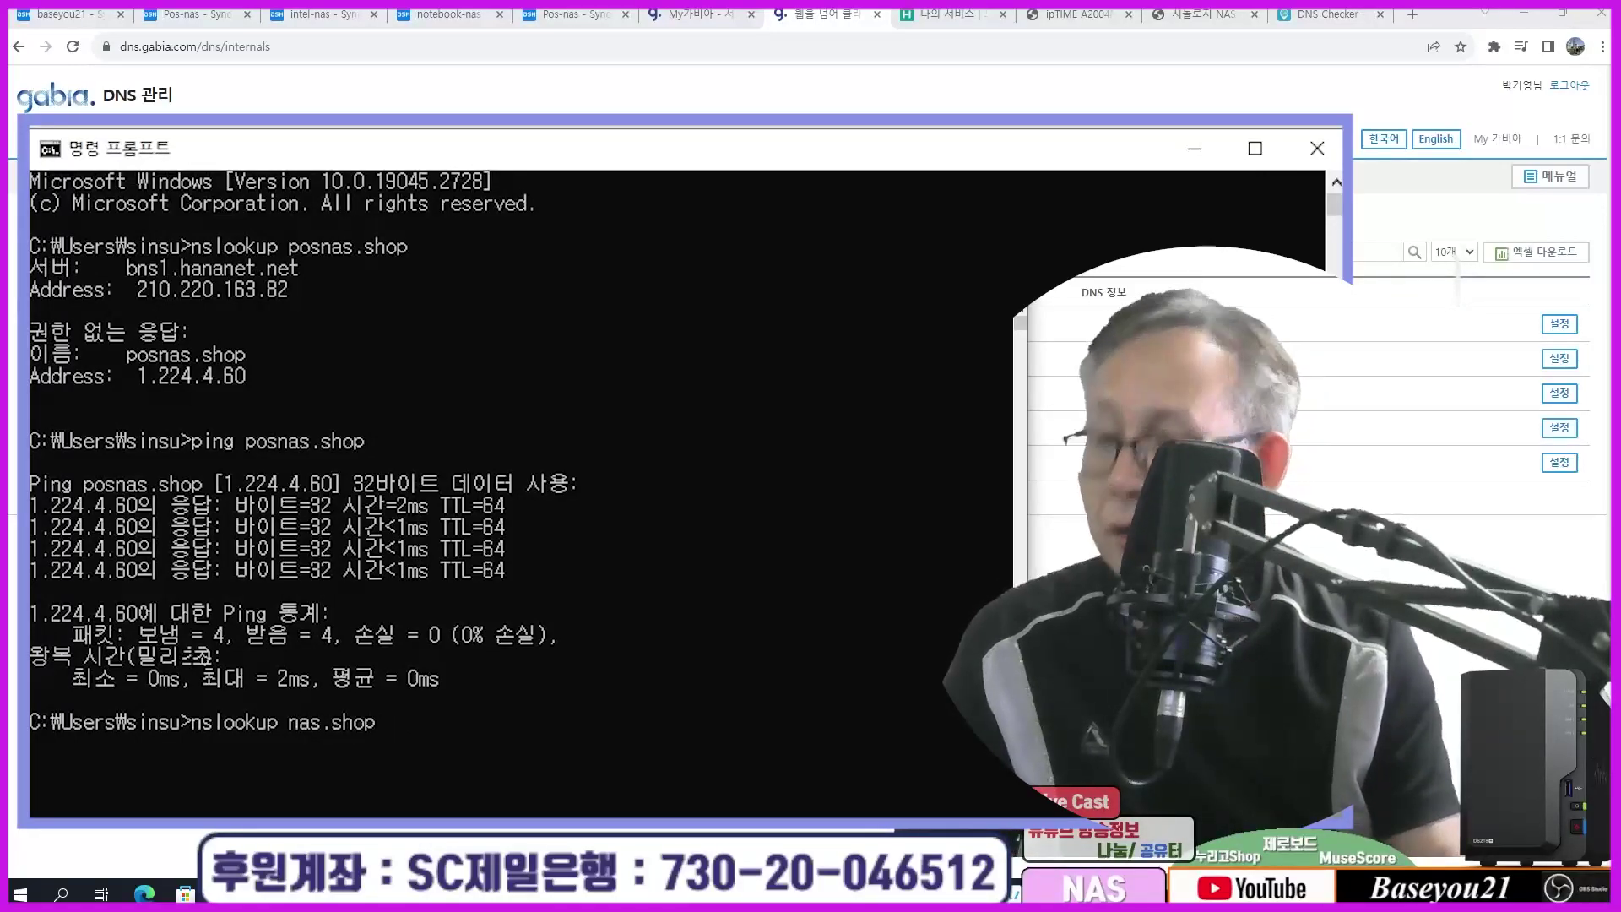
{"action": "type", "text": "nbook"}
{"action": "key", "text": "Right"}
{"action": "key", "text": "Right"}
{"action": "key", "text": "Right"}
{"action": "key", "text": "Right"}
{"action": "key", "text": "Right"}
{"action": "key", "text": "Right"}
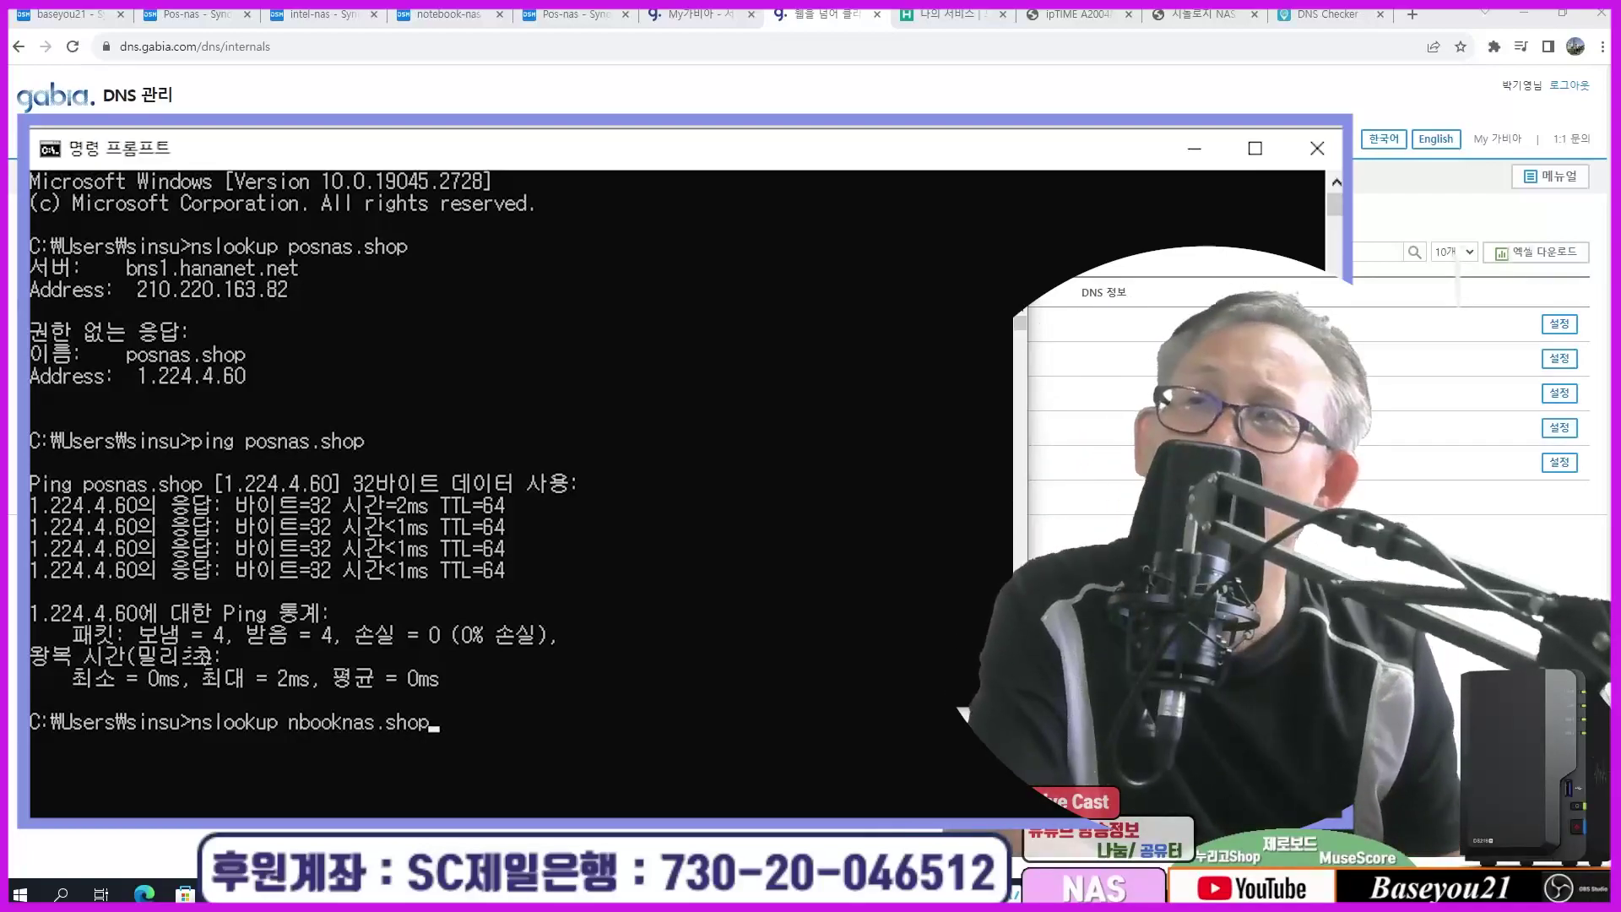
{"action": "key", "text": "Return"}
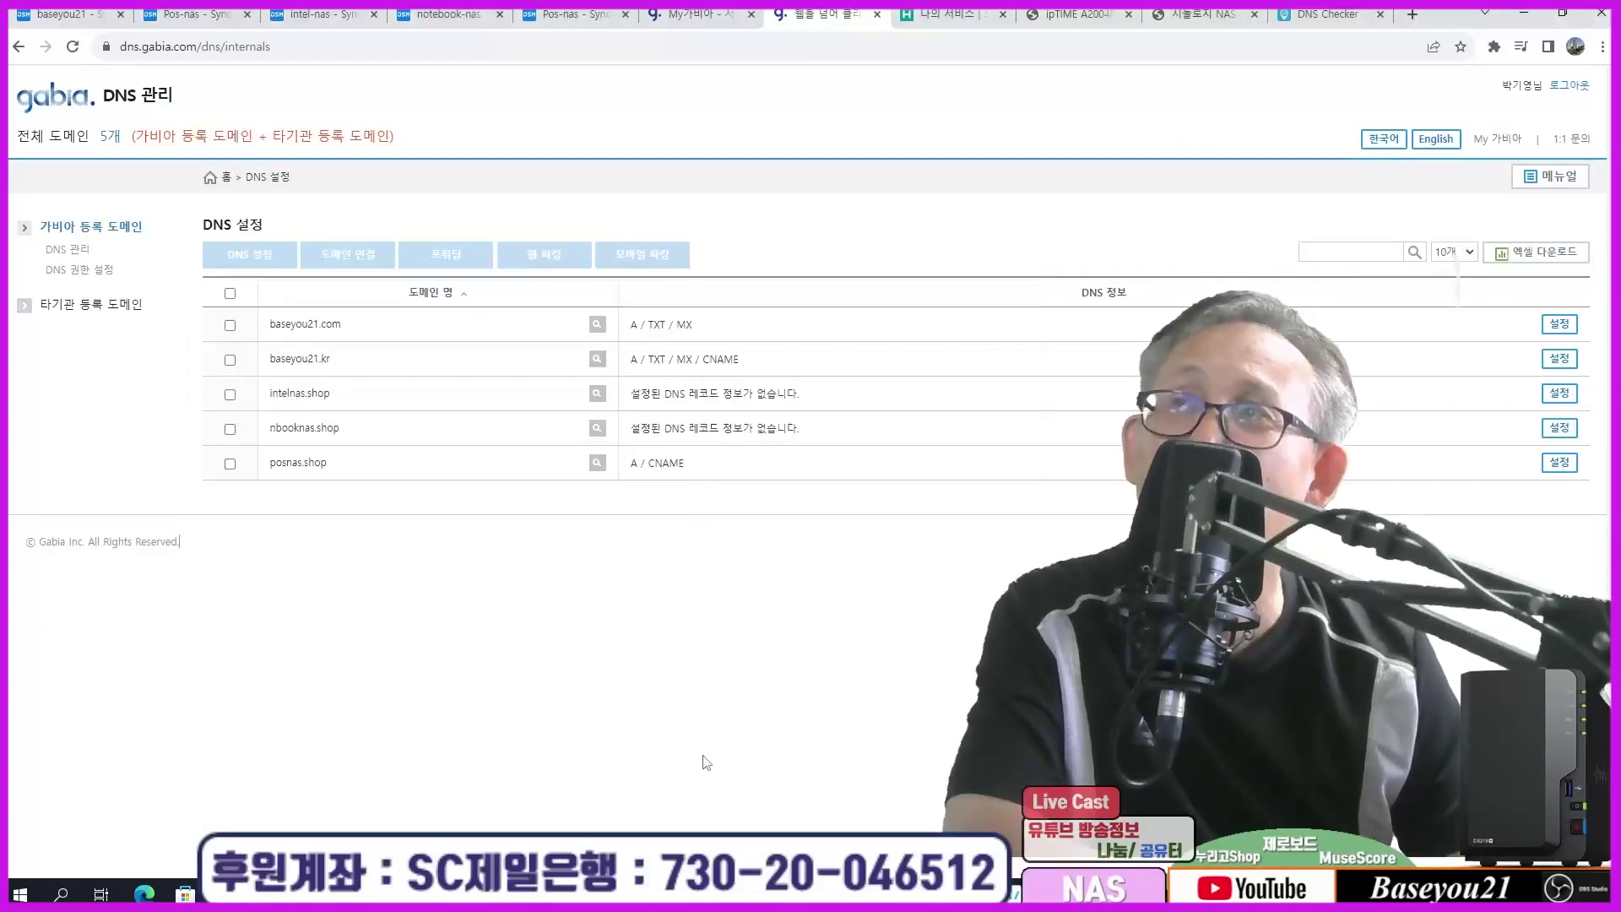
Step: Add an A record for nbooknas.shop with host @ pointing to 1.224.4.60
{"action": "left_click", "coordinate": [231, 430]}
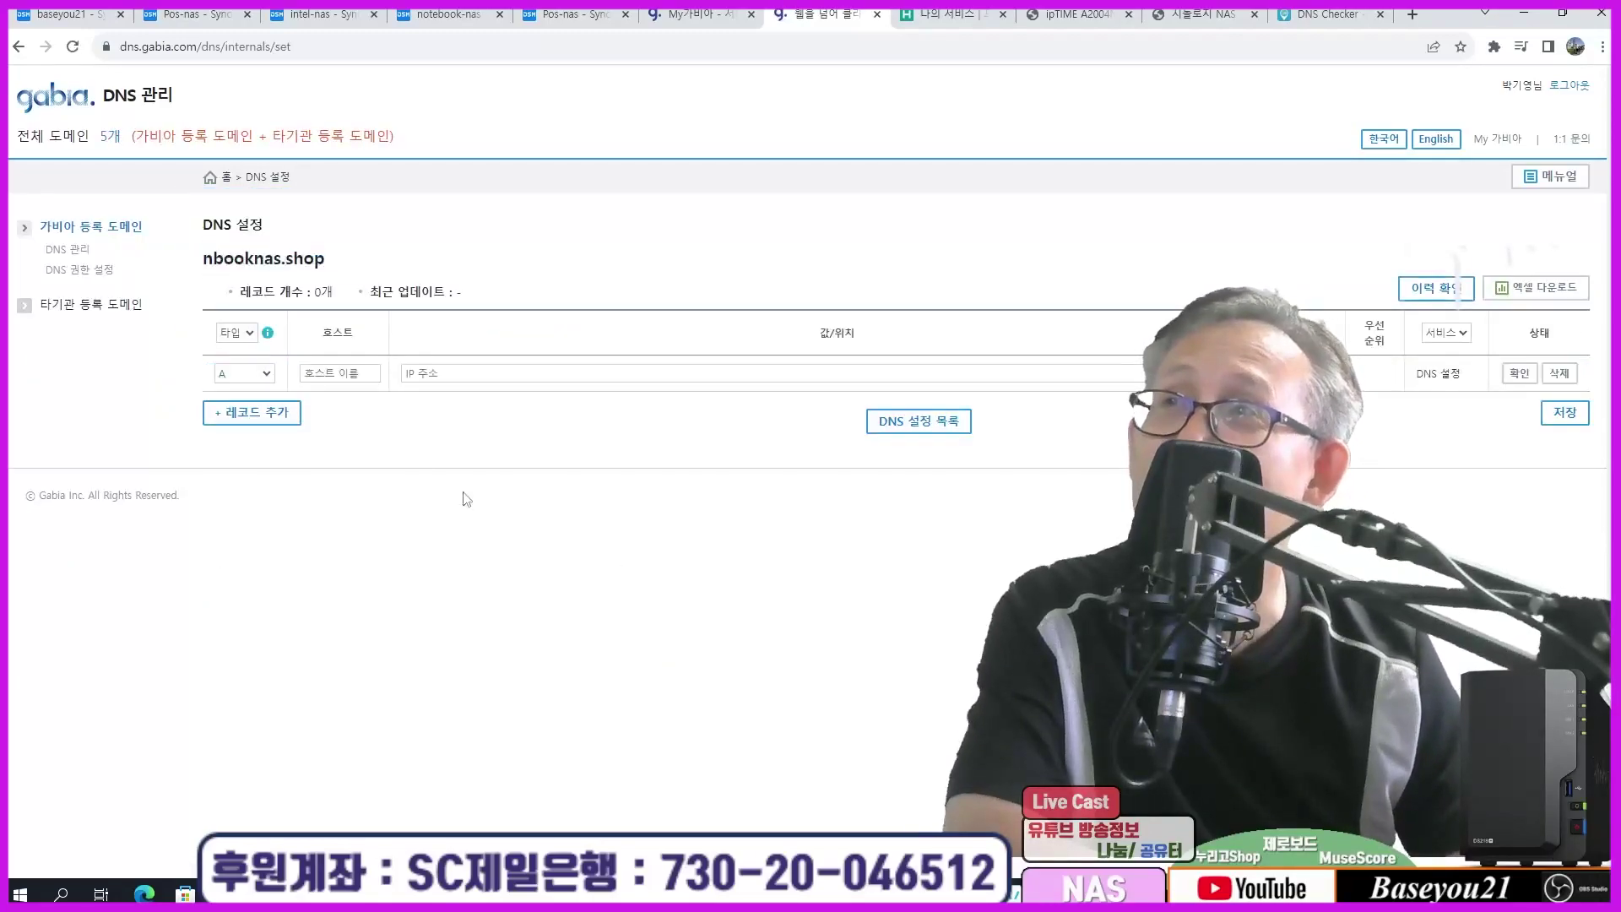
{"action": "left_click", "coordinate": [323, 369]}
{"action": "type", "text": "@"}
{"action": "left_click", "coordinate": [430, 413]}
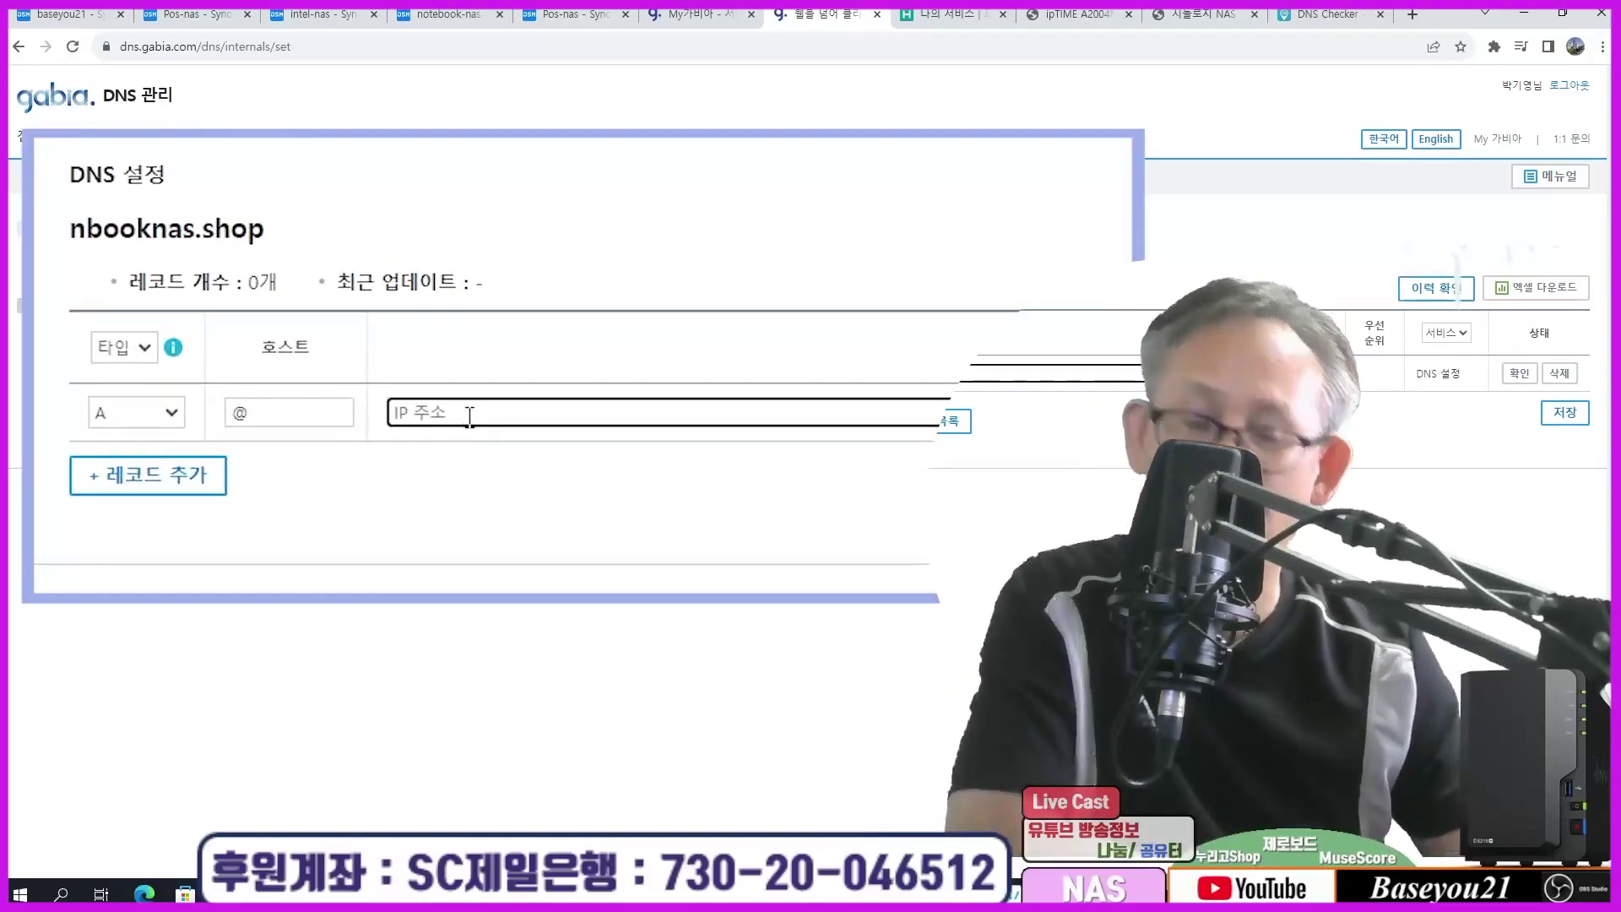
{"action": "type", "text": "1.224.4.60"}
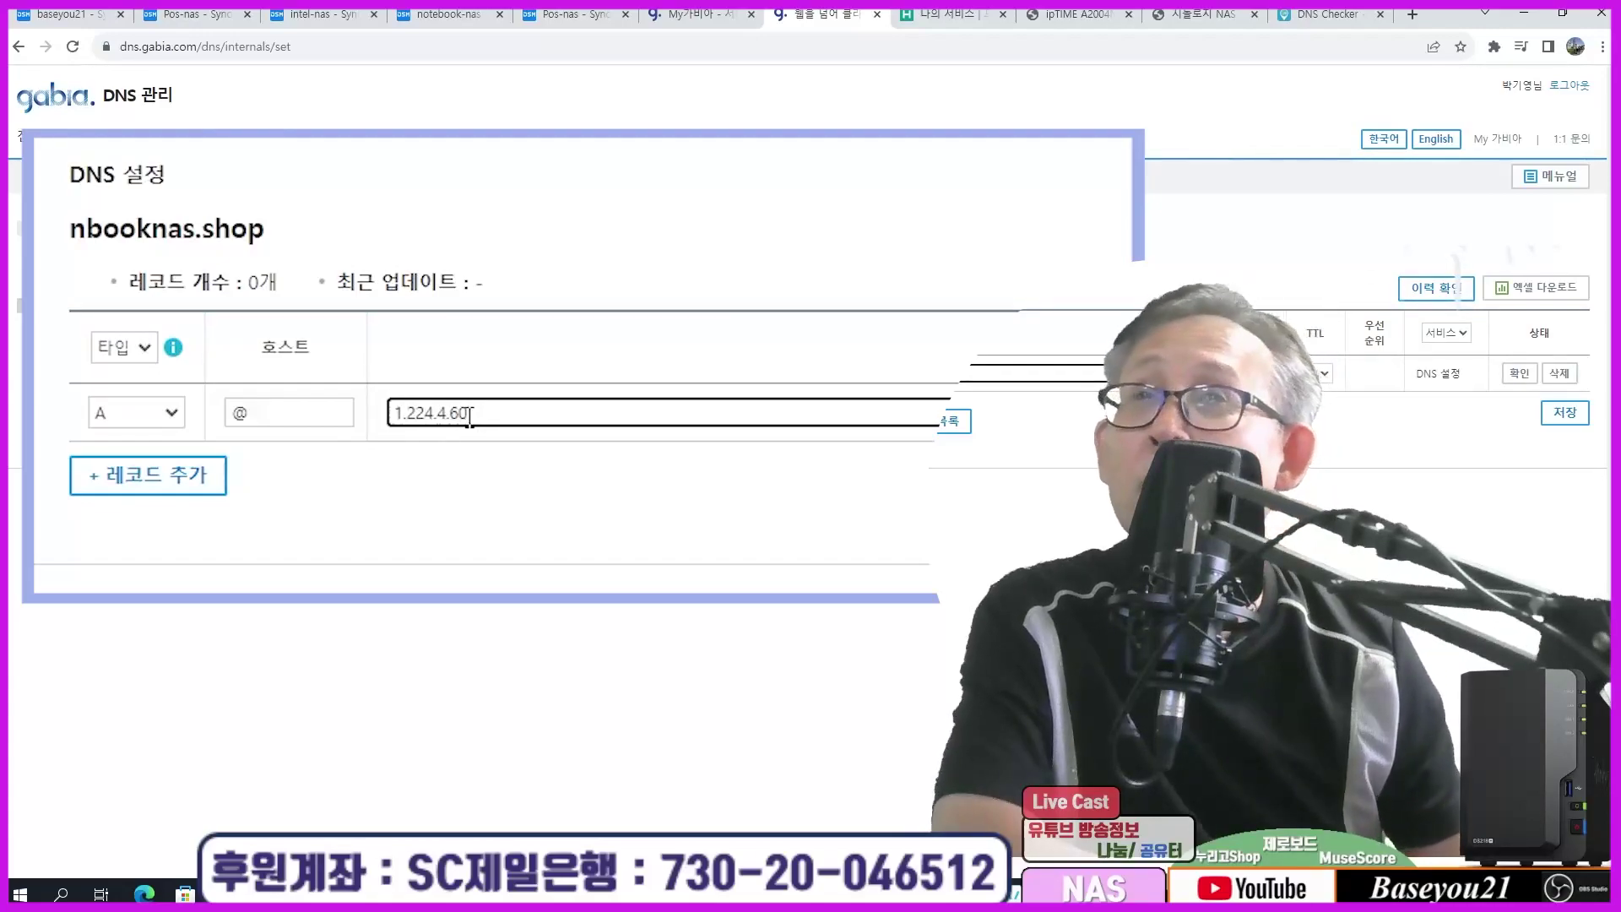
{"action": "left_click", "coordinate": [1519, 373]}
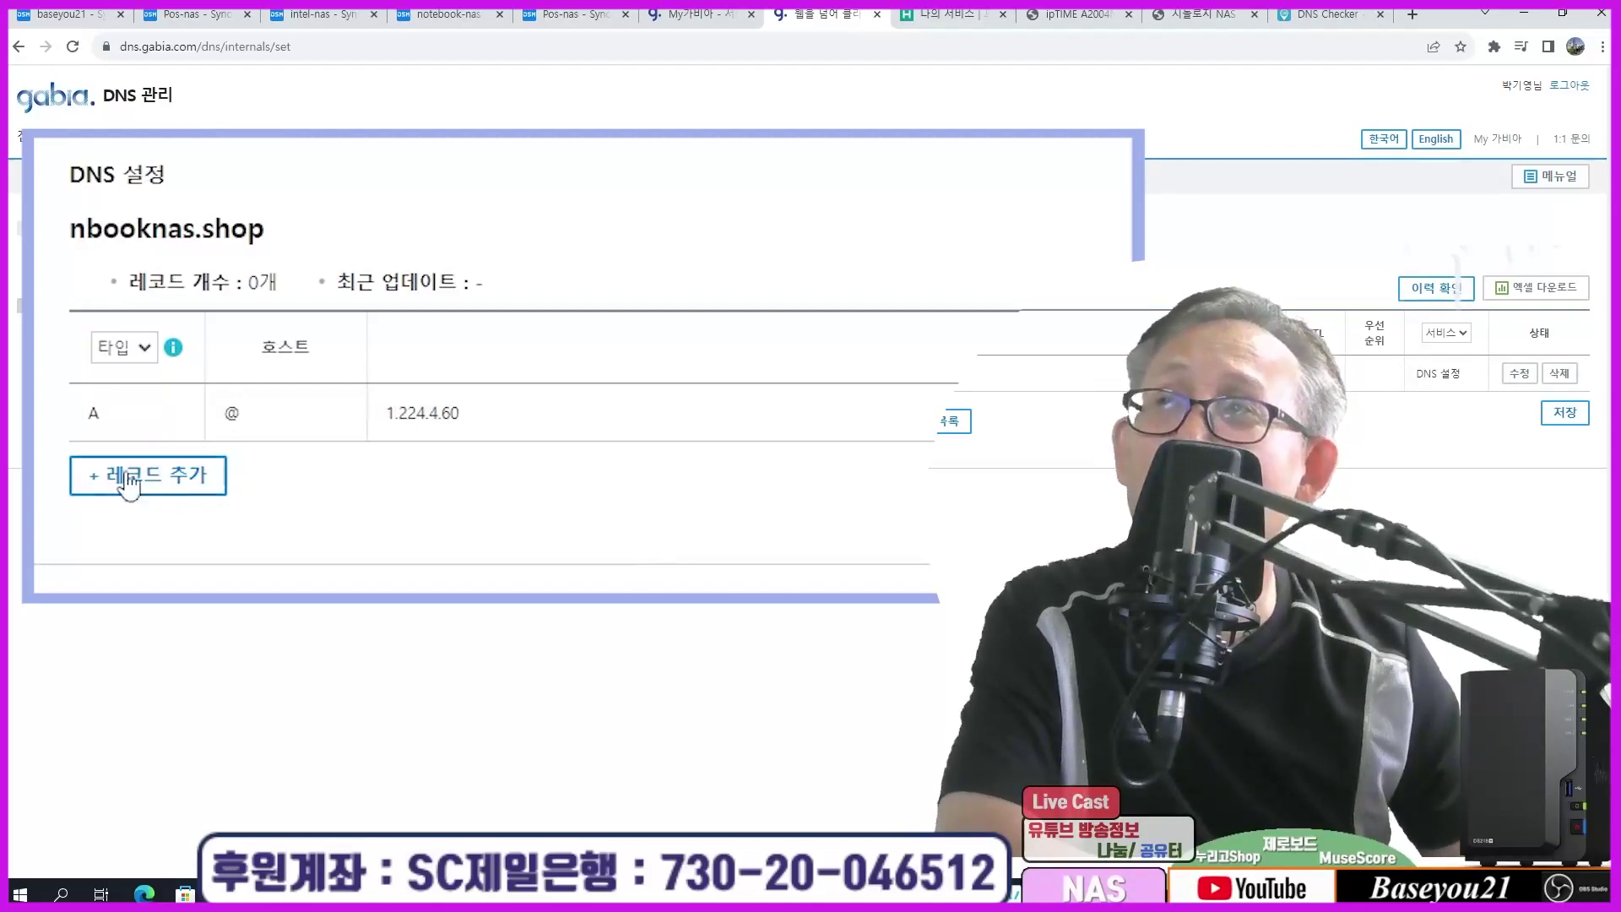
Step: Add a CNAME record www pointing to nbooknas.shop. with the required trailing dot
{"action": "left_click", "coordinate": [130, 473]}
{"action": "left_click", "coordinate": [118, 469]}
{"action": "left_click", "coordinate": [123, 545]}
{"action": "left_click", "coordinate": [285, 460]}
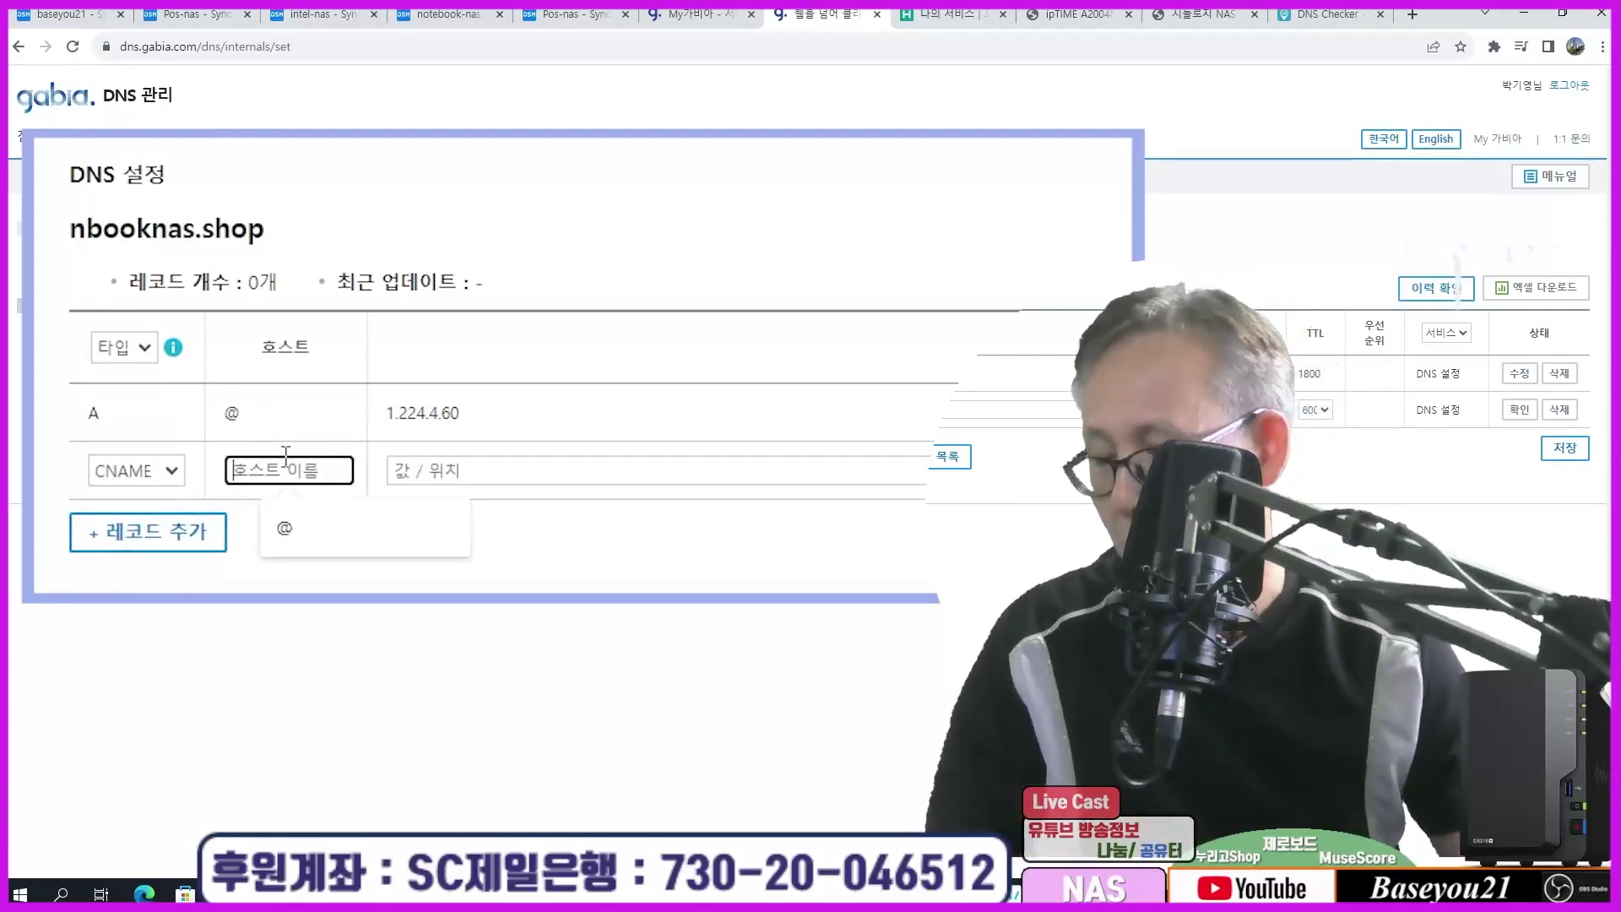
{"action": "type", "text": "www"}
{"action": "left_click", "coordinate": [456, 471]}
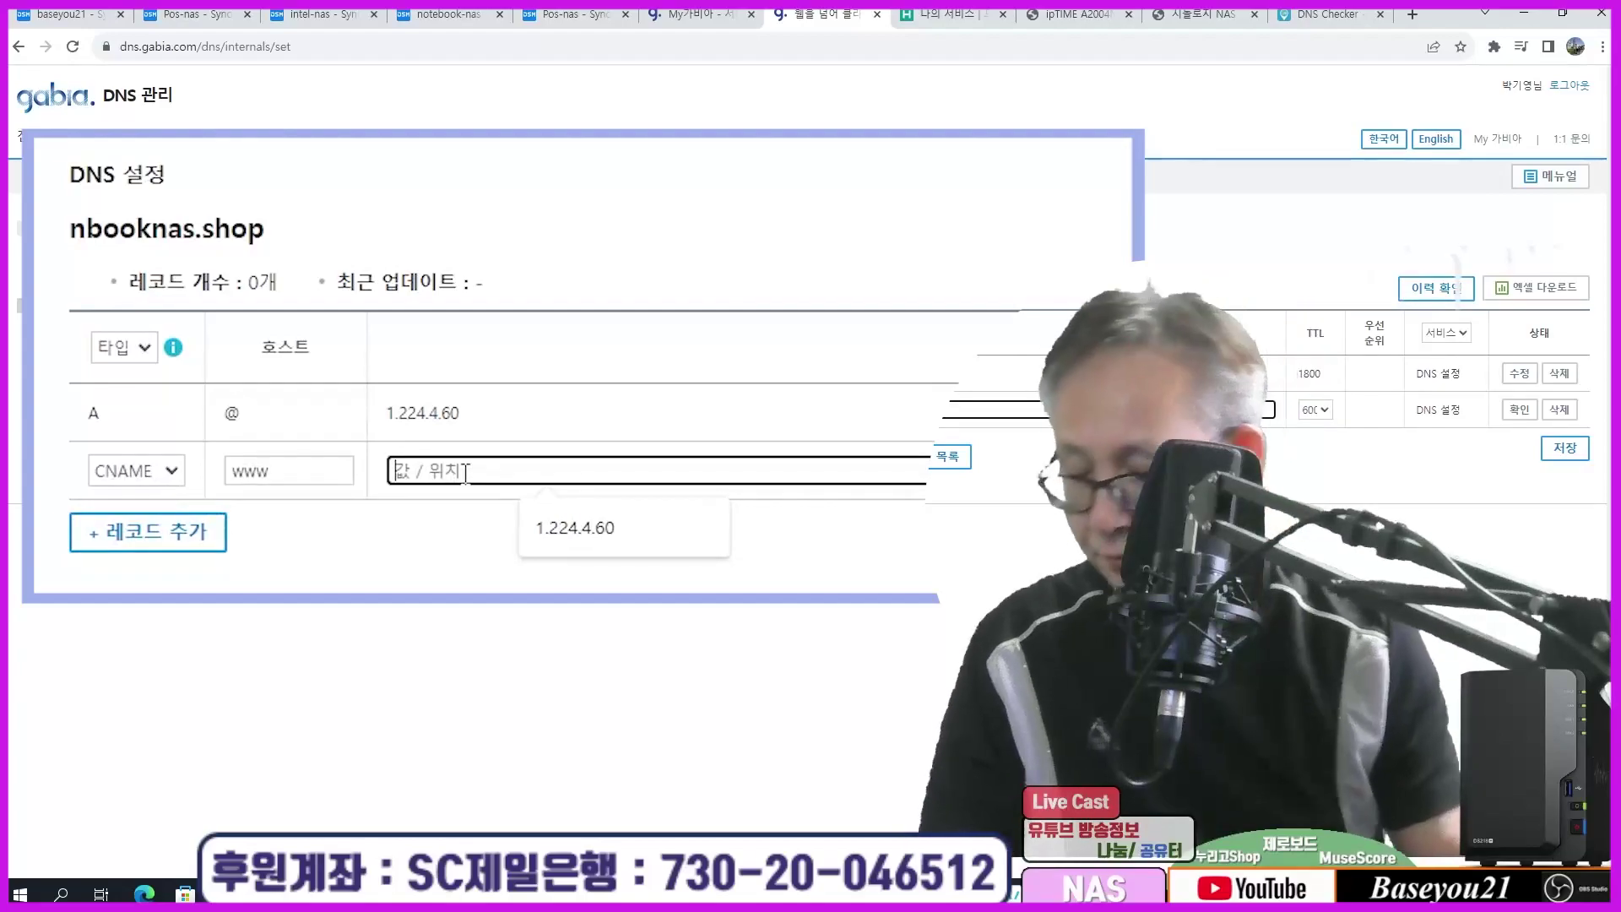
{"action": "type", "text": "nbook"}
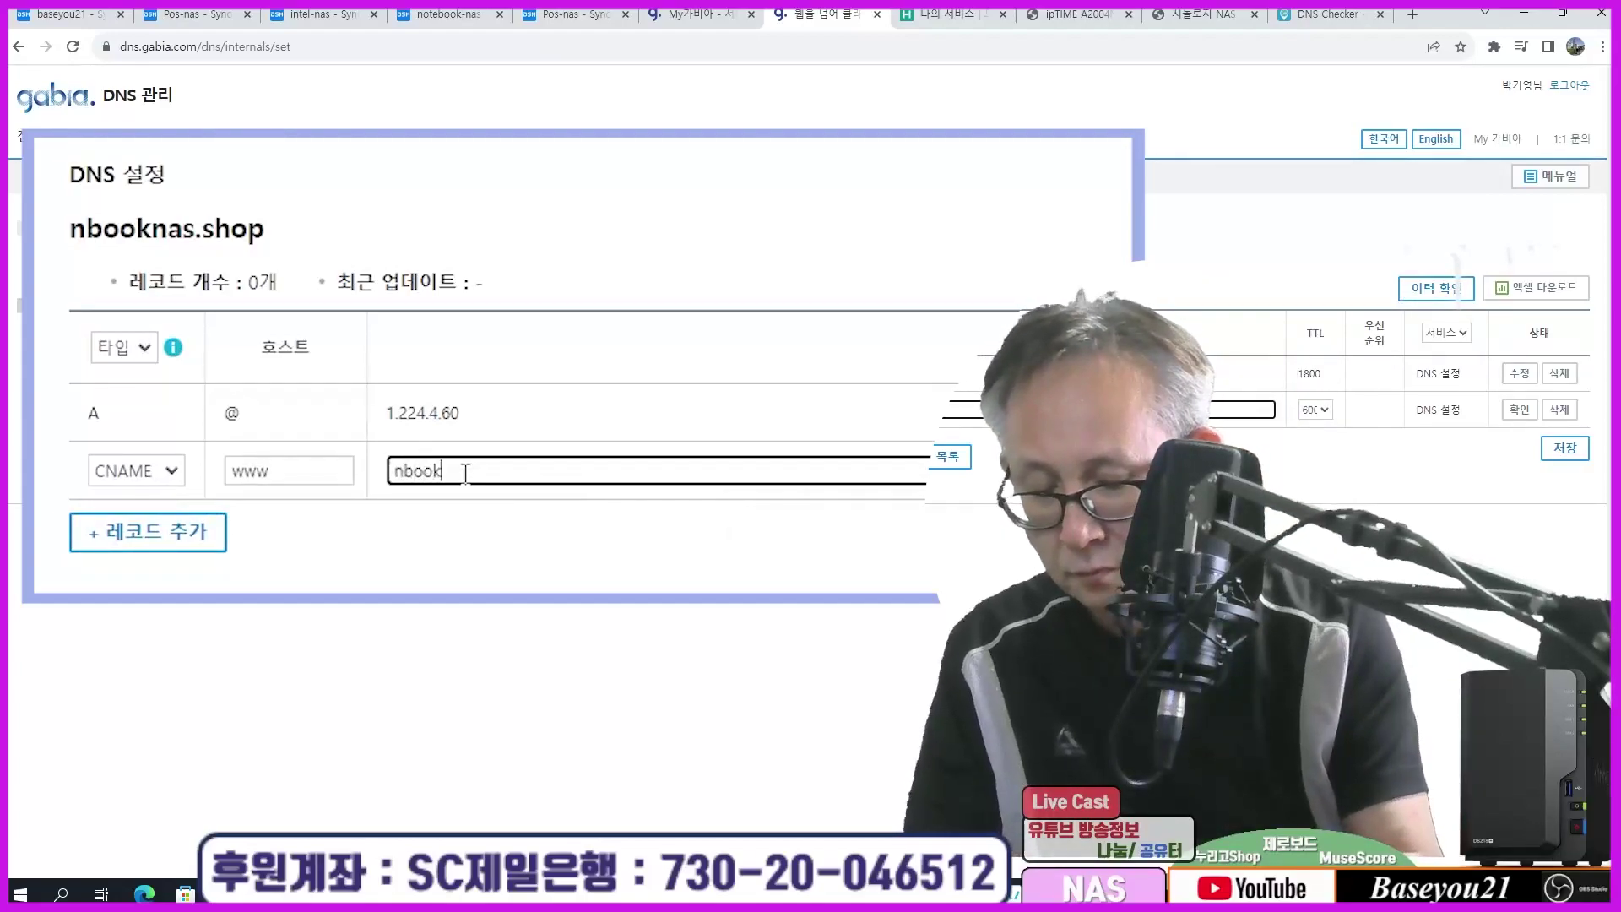
{"action": "type", "text": "nas.shop"}
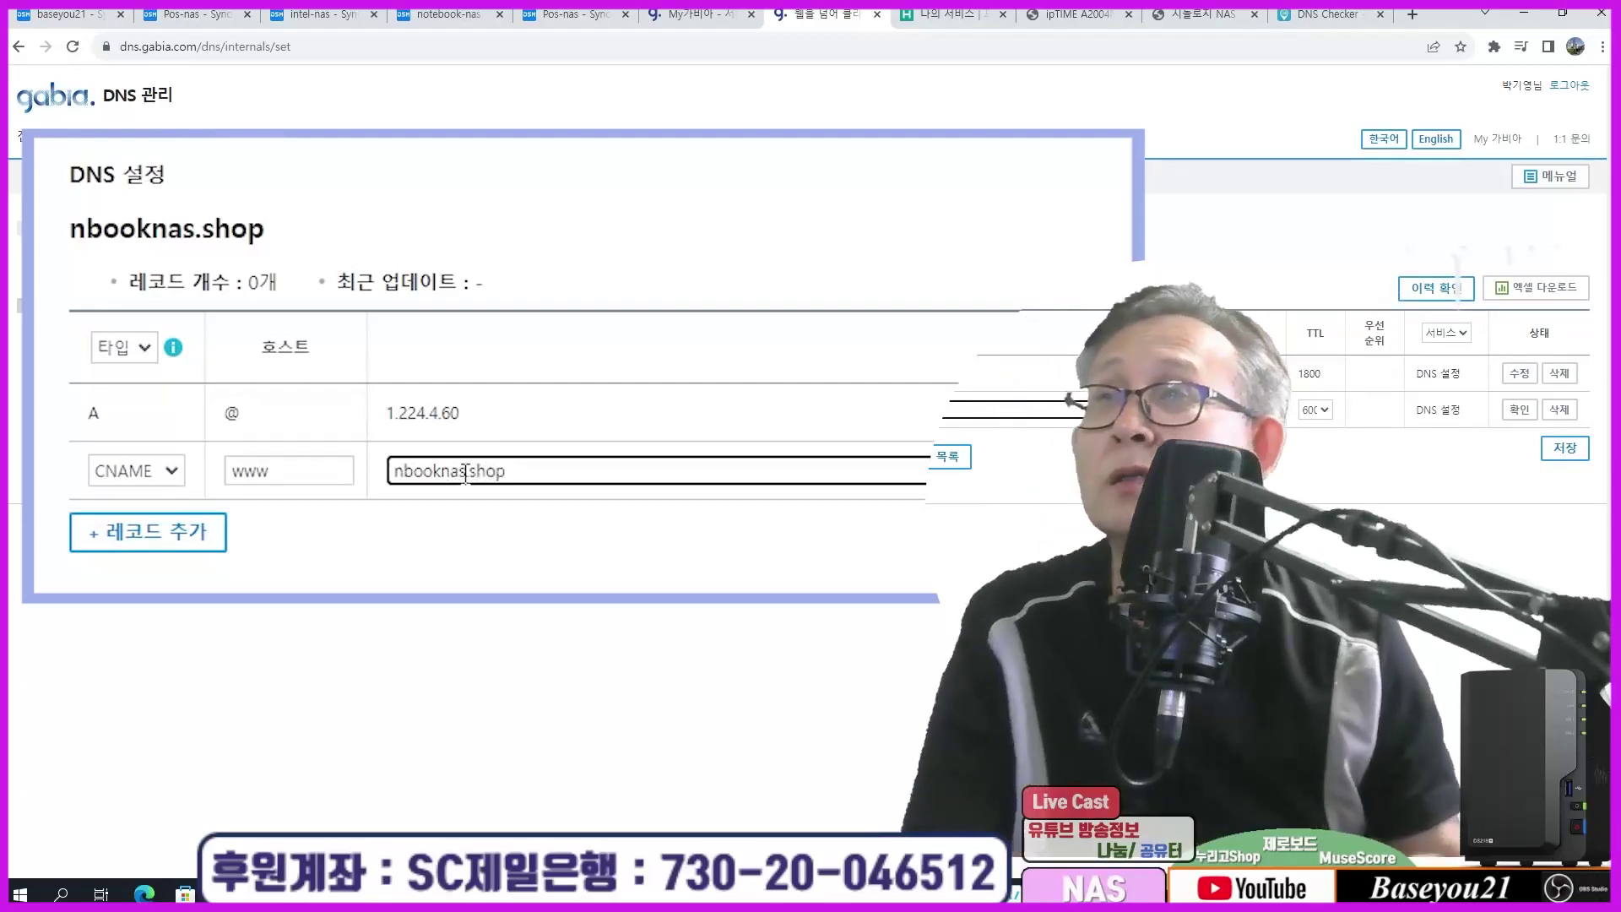
{"action": "left_click", "coordinate": [504, 563]}
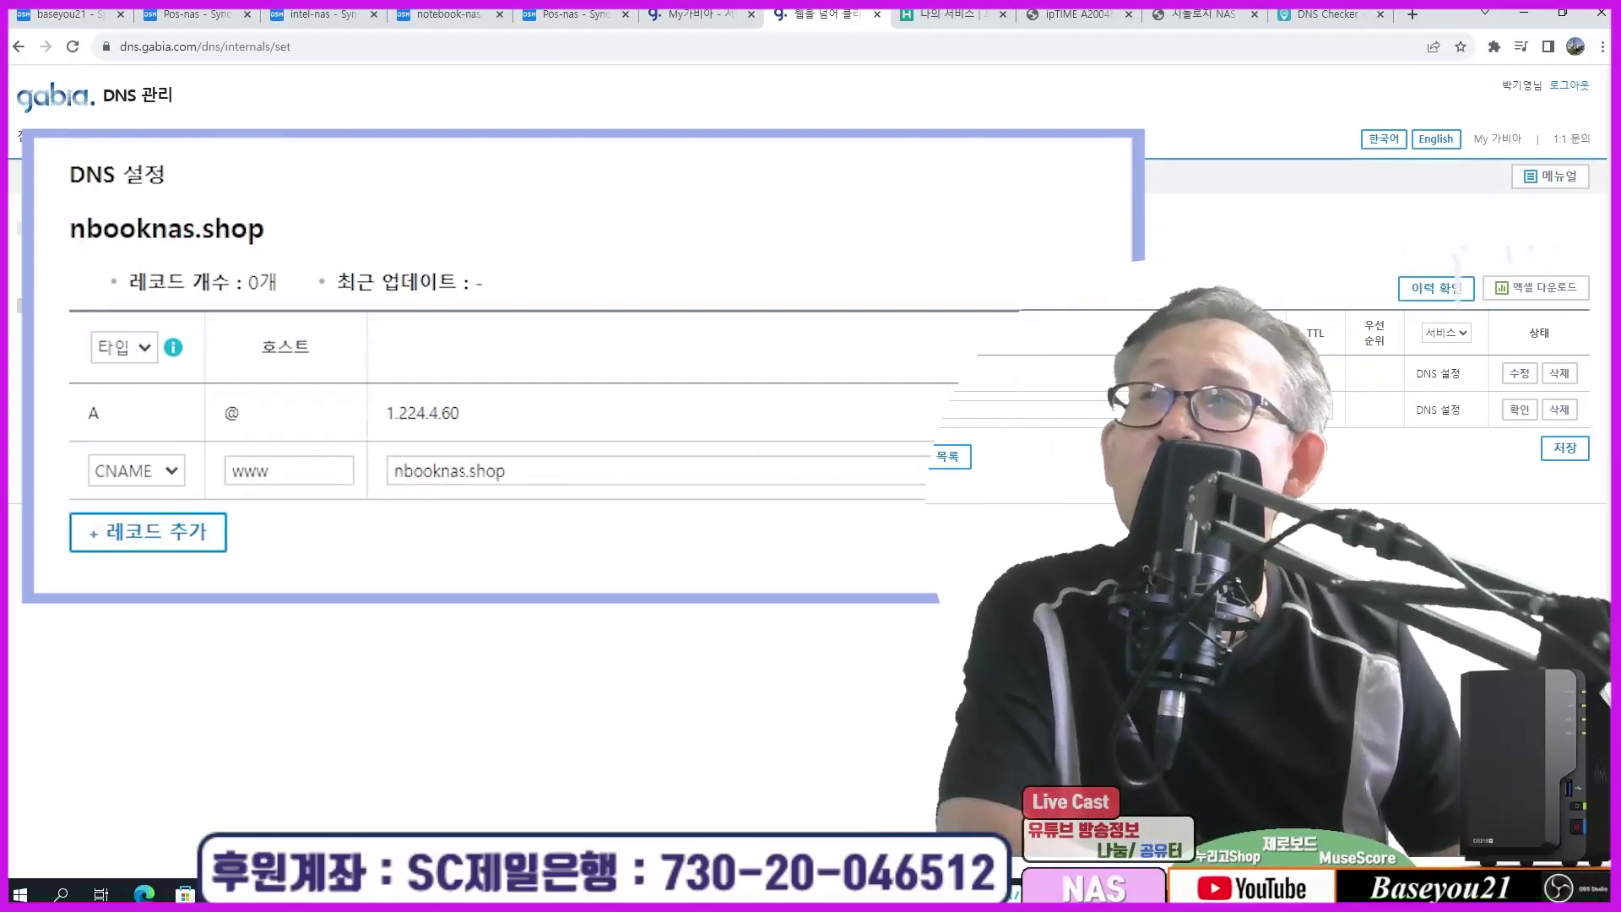
{"action": "left_click", "coordinate": [1524, 411]}
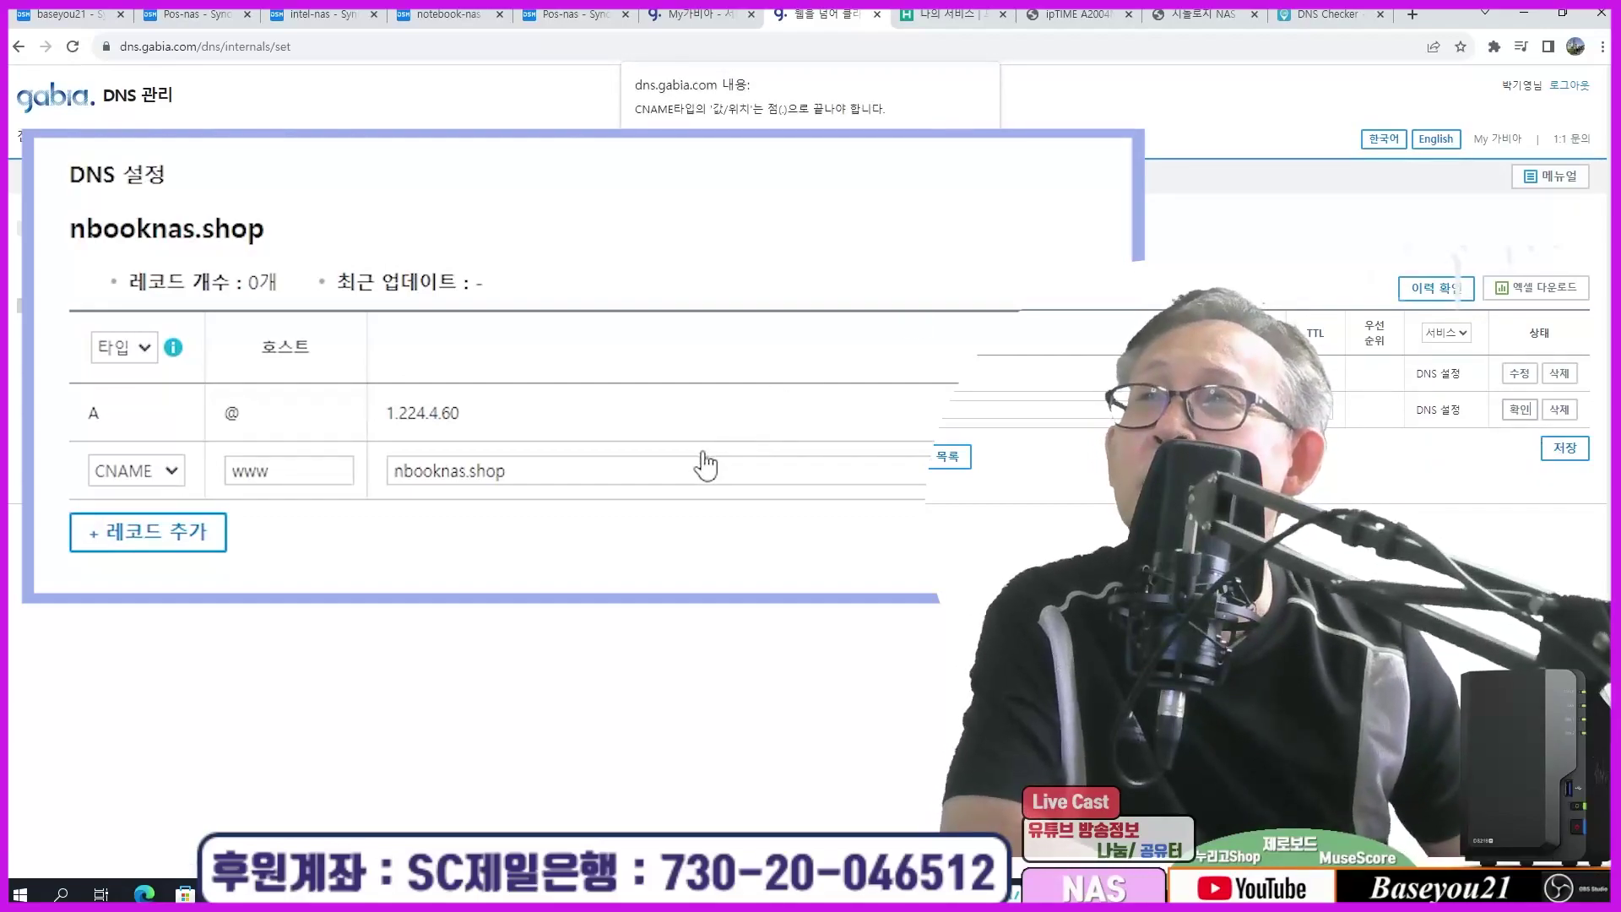
{"action": "key", "text": "Return"}
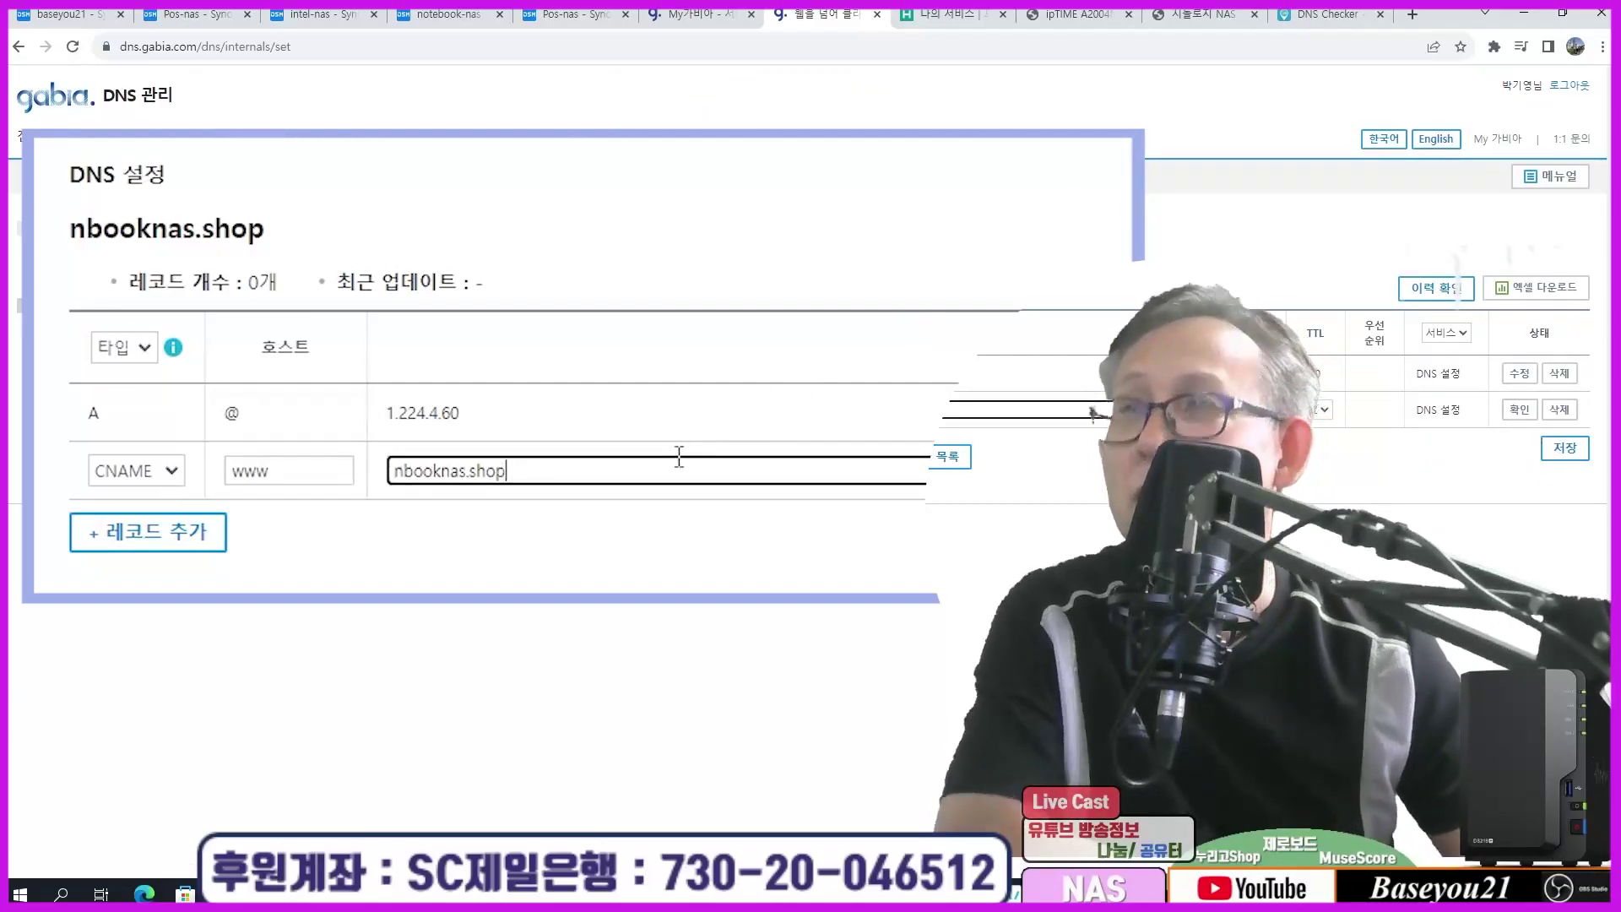
{"action": "type", "text": "."}
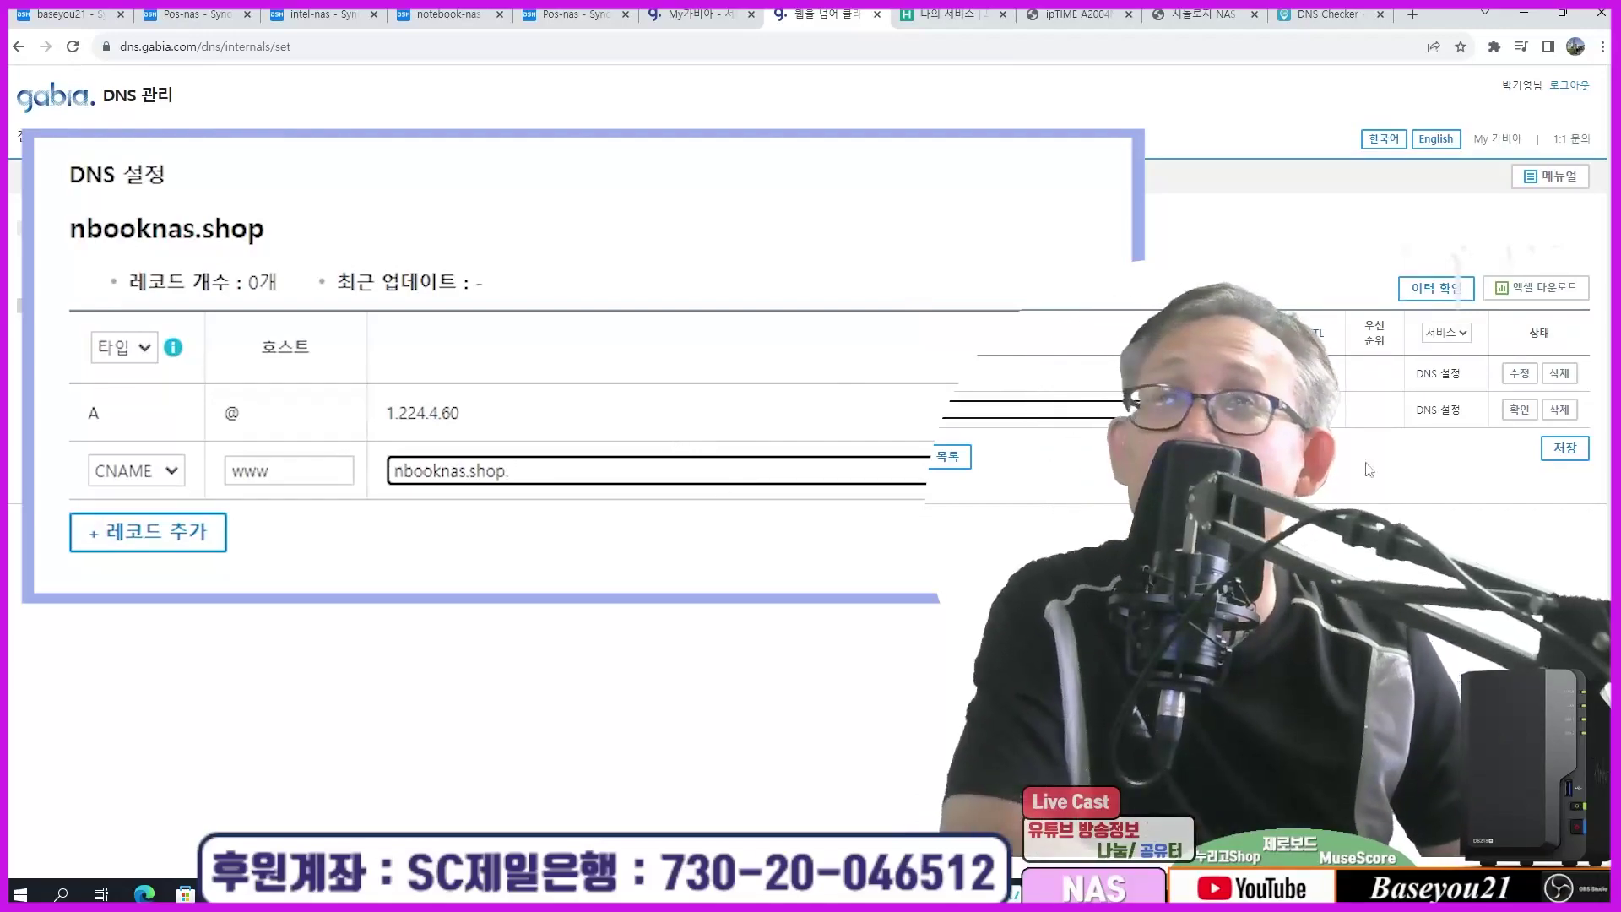
{"action": "left_click", "coordinate": [1518, 411]}
Step: Save the nbooknas.shop records and highlight the domain name and the A record's IP
{"action": "left_click", "coordinate": [1564, 449]}
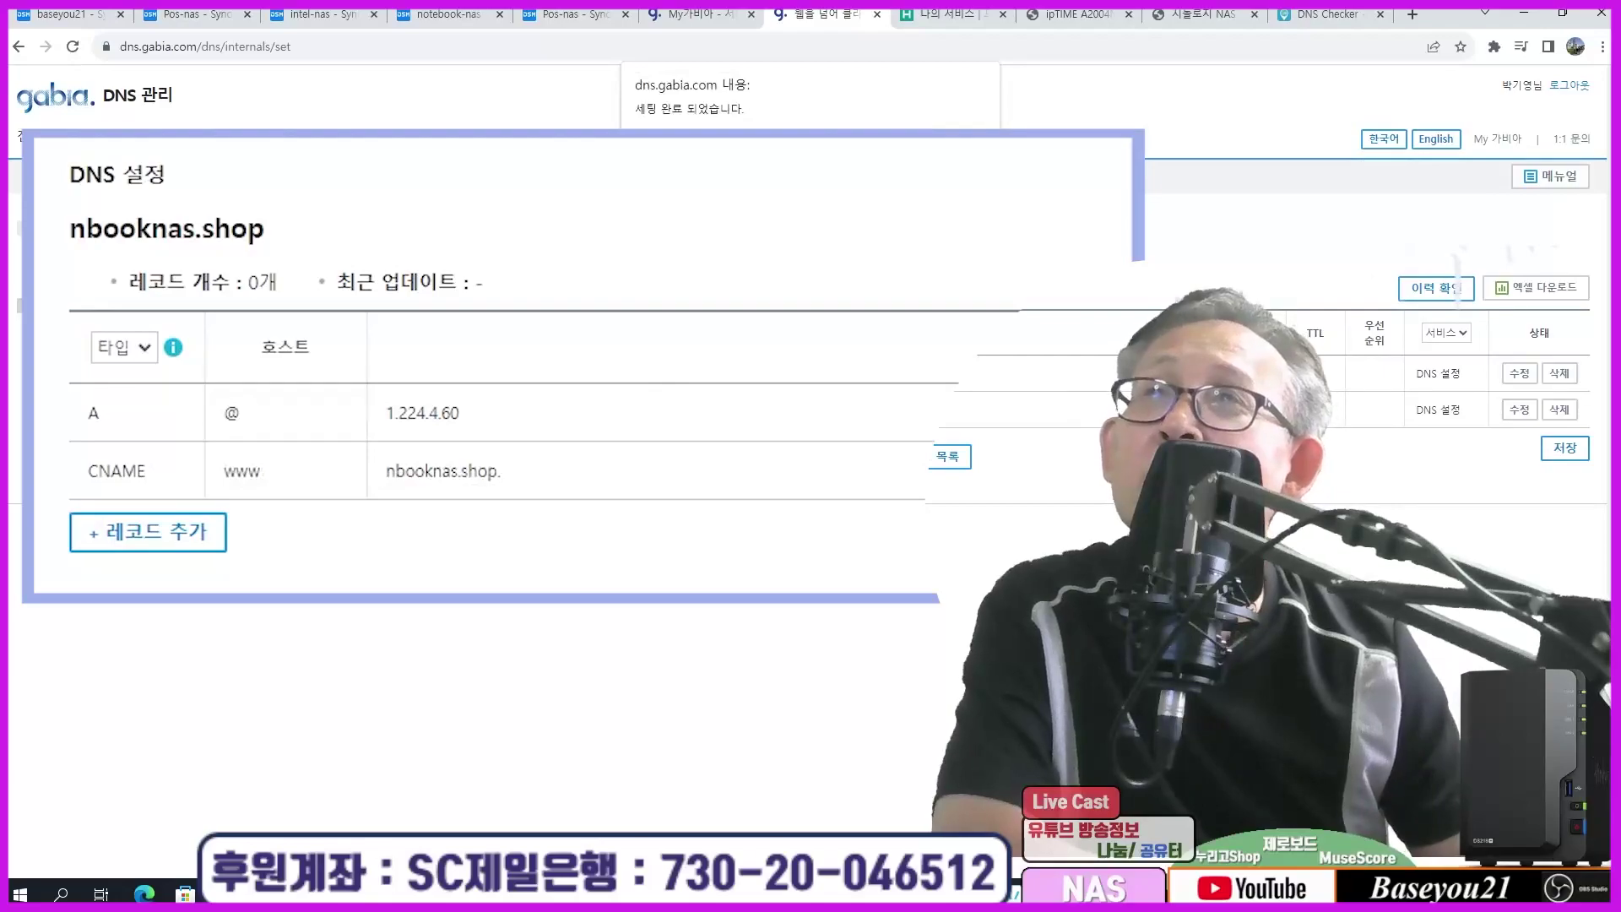
{"action": "key", "text": "Return"}
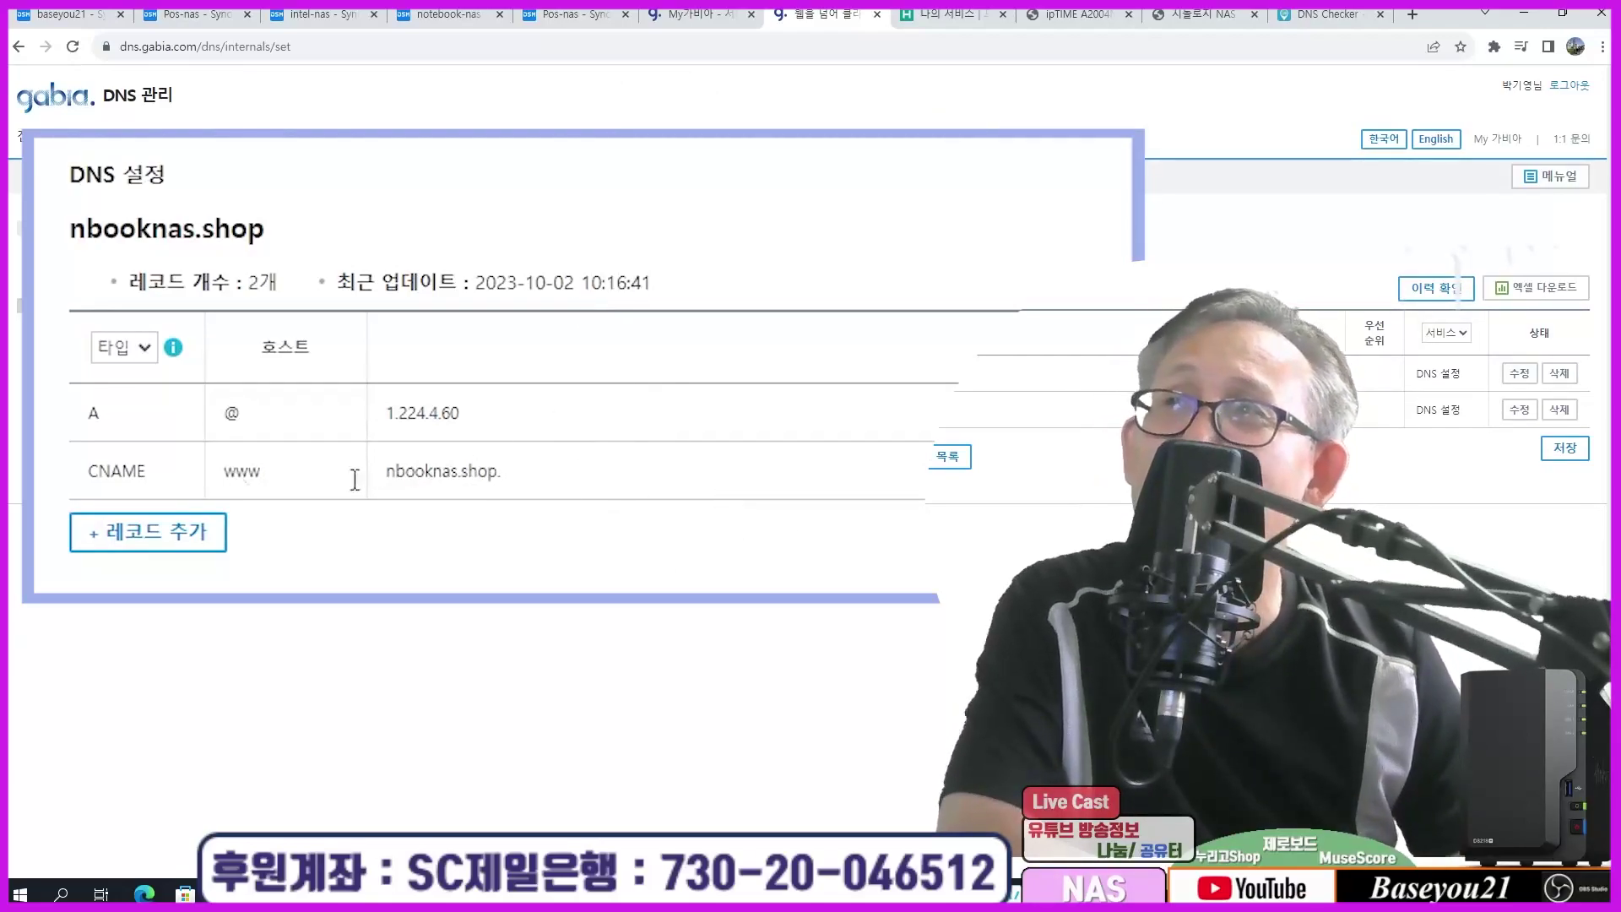
{"action": "left_click_drag", "start_coordinate": [33, 243], "coordinate": [304, 228]}
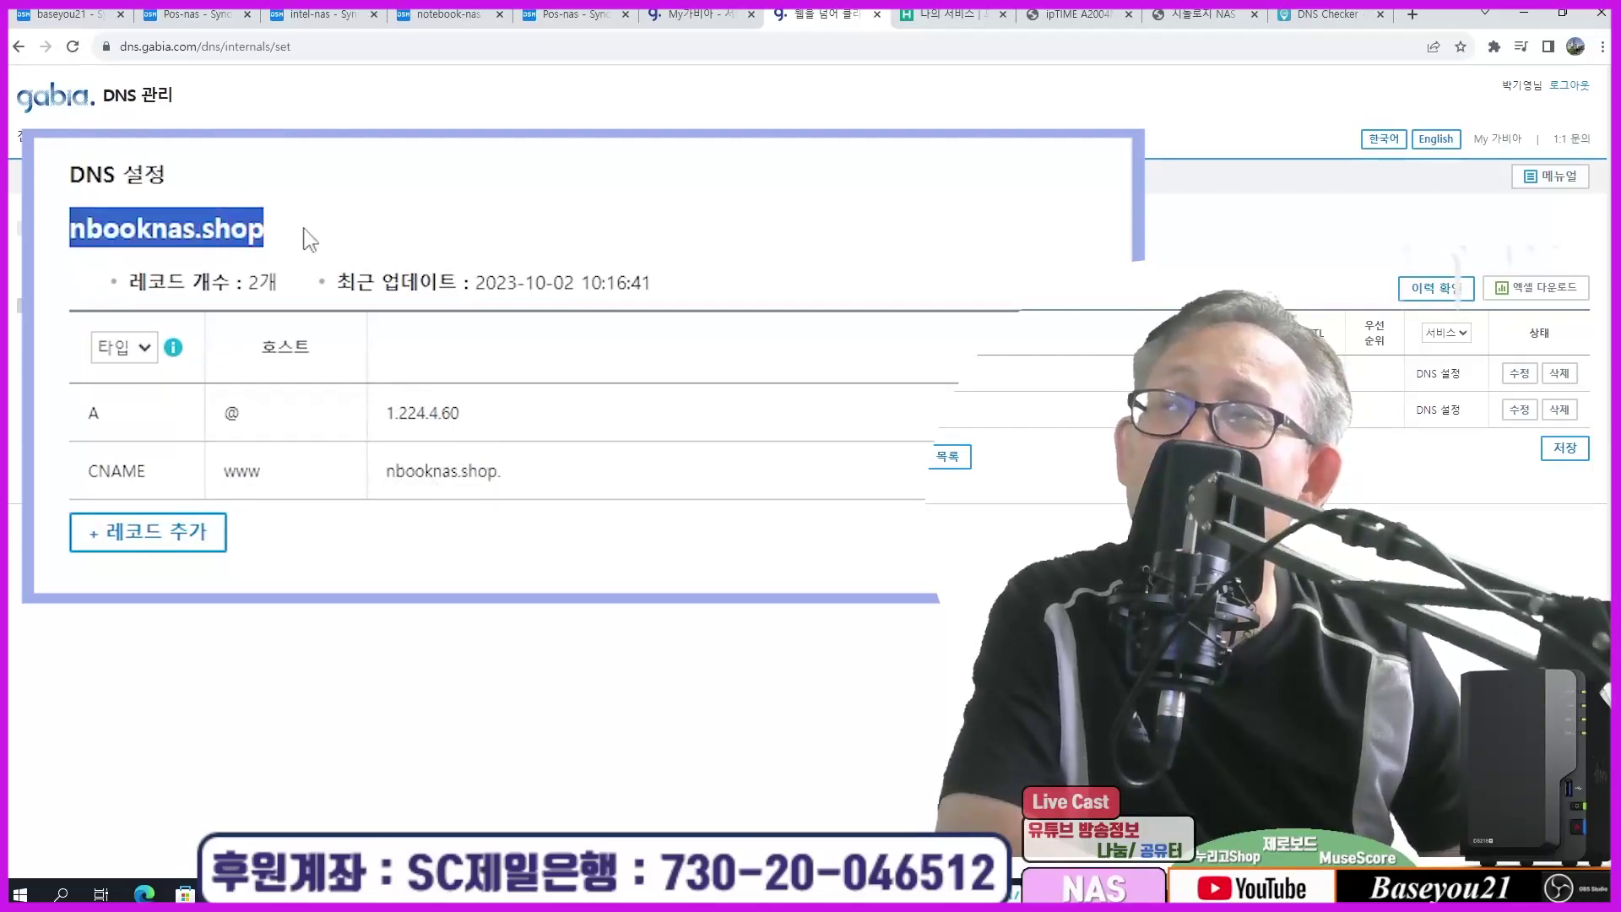
{"action": "left_click_drag", "start_coordinate": [396, 429], "coordinate": [402, 385]}
{"action": "left_click", "coordinate": [491, 430]}
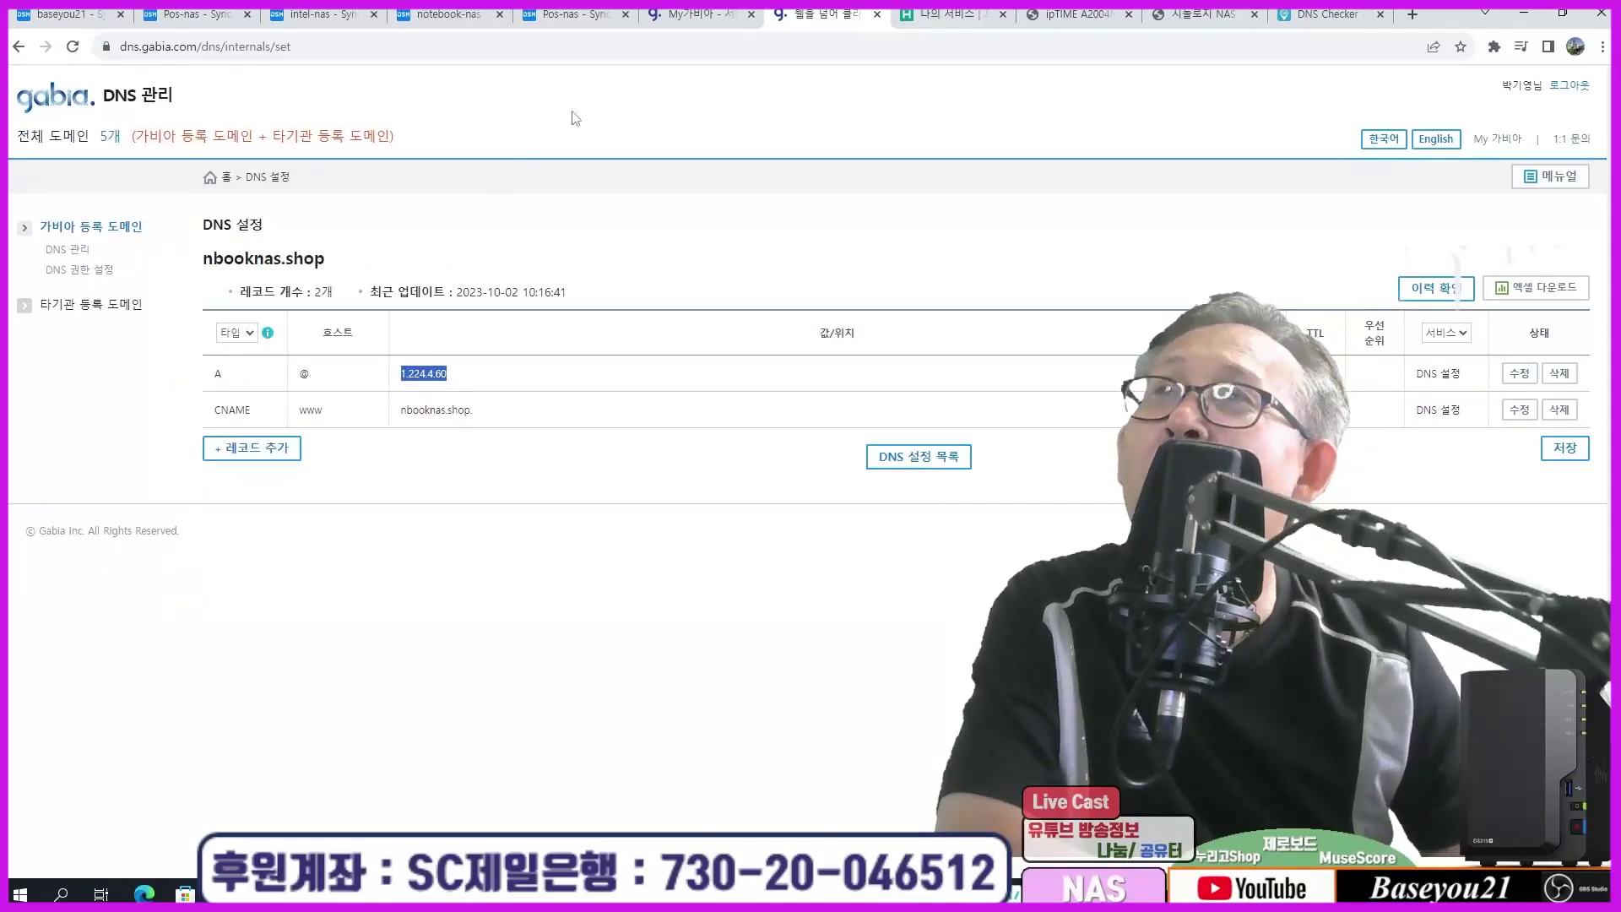
Step: Open nbooknas.shop's detail page from the integrated domain management tool to see its name servers
{"action": "left_click", "coordinate": [693, 14]}
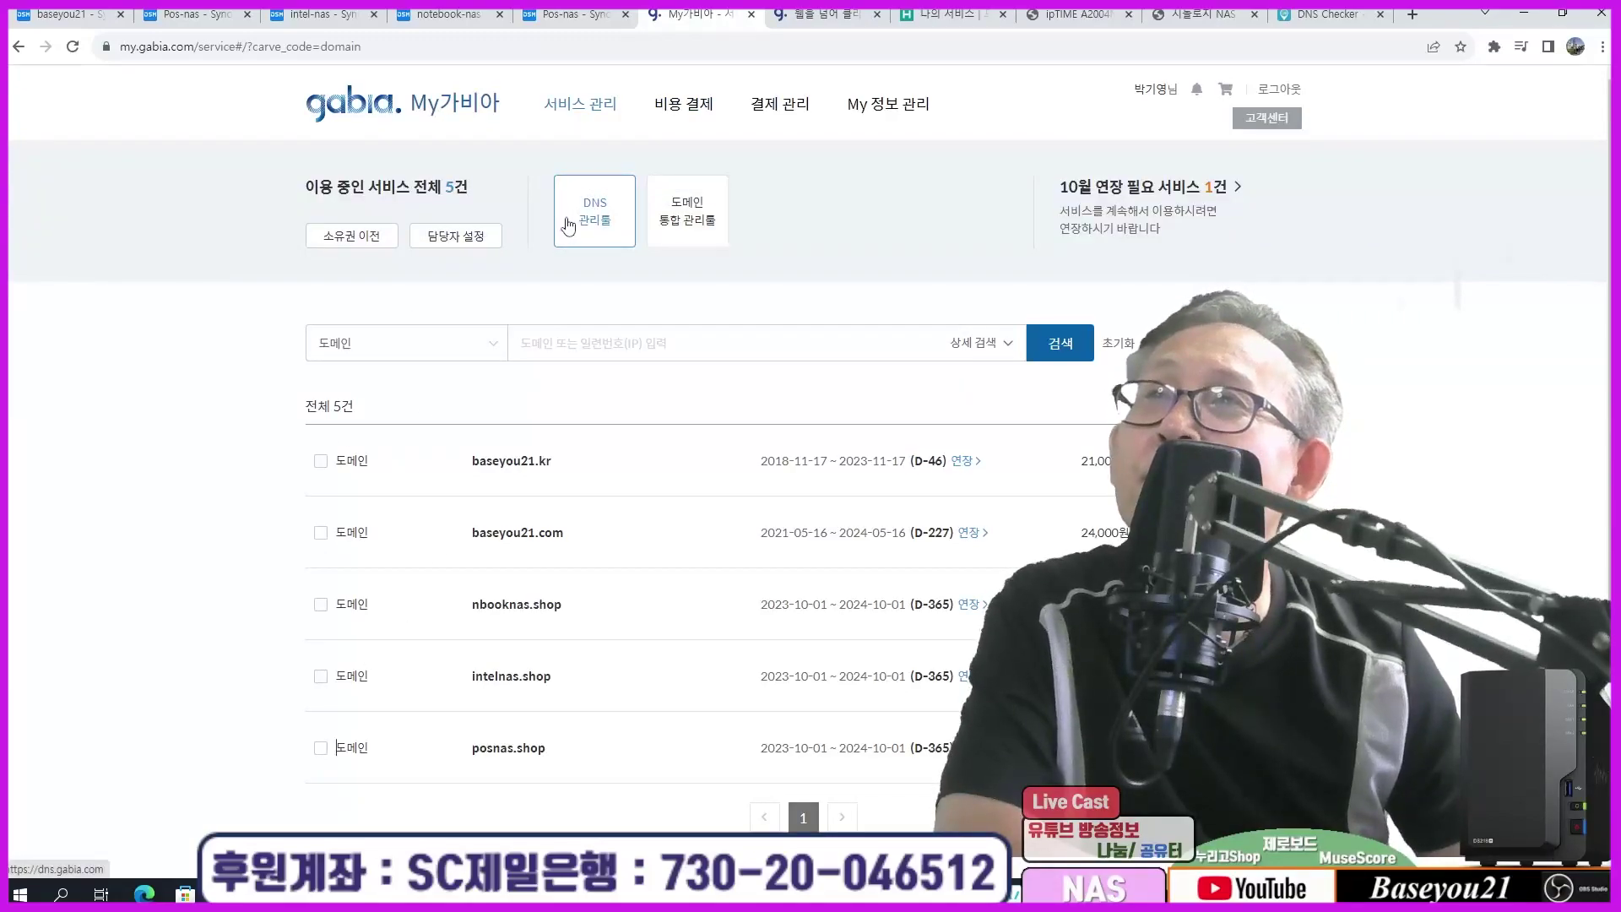
{"action": "left_click", "coordinate": [681, 217]}
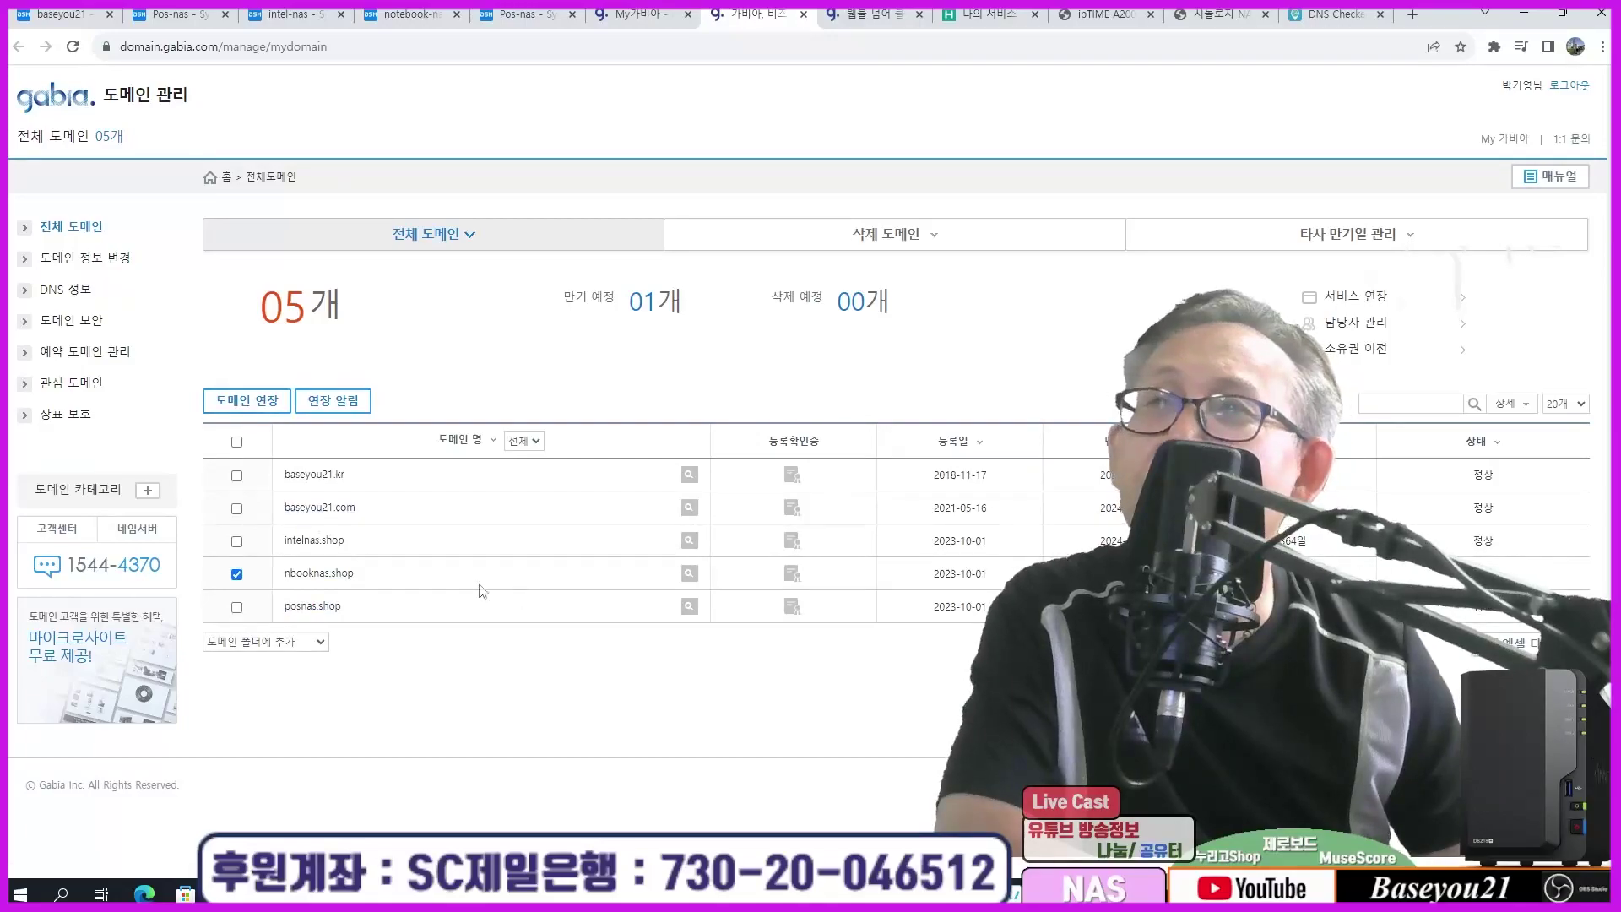
{"action": "left_click", "coordinate": [330, 574]}
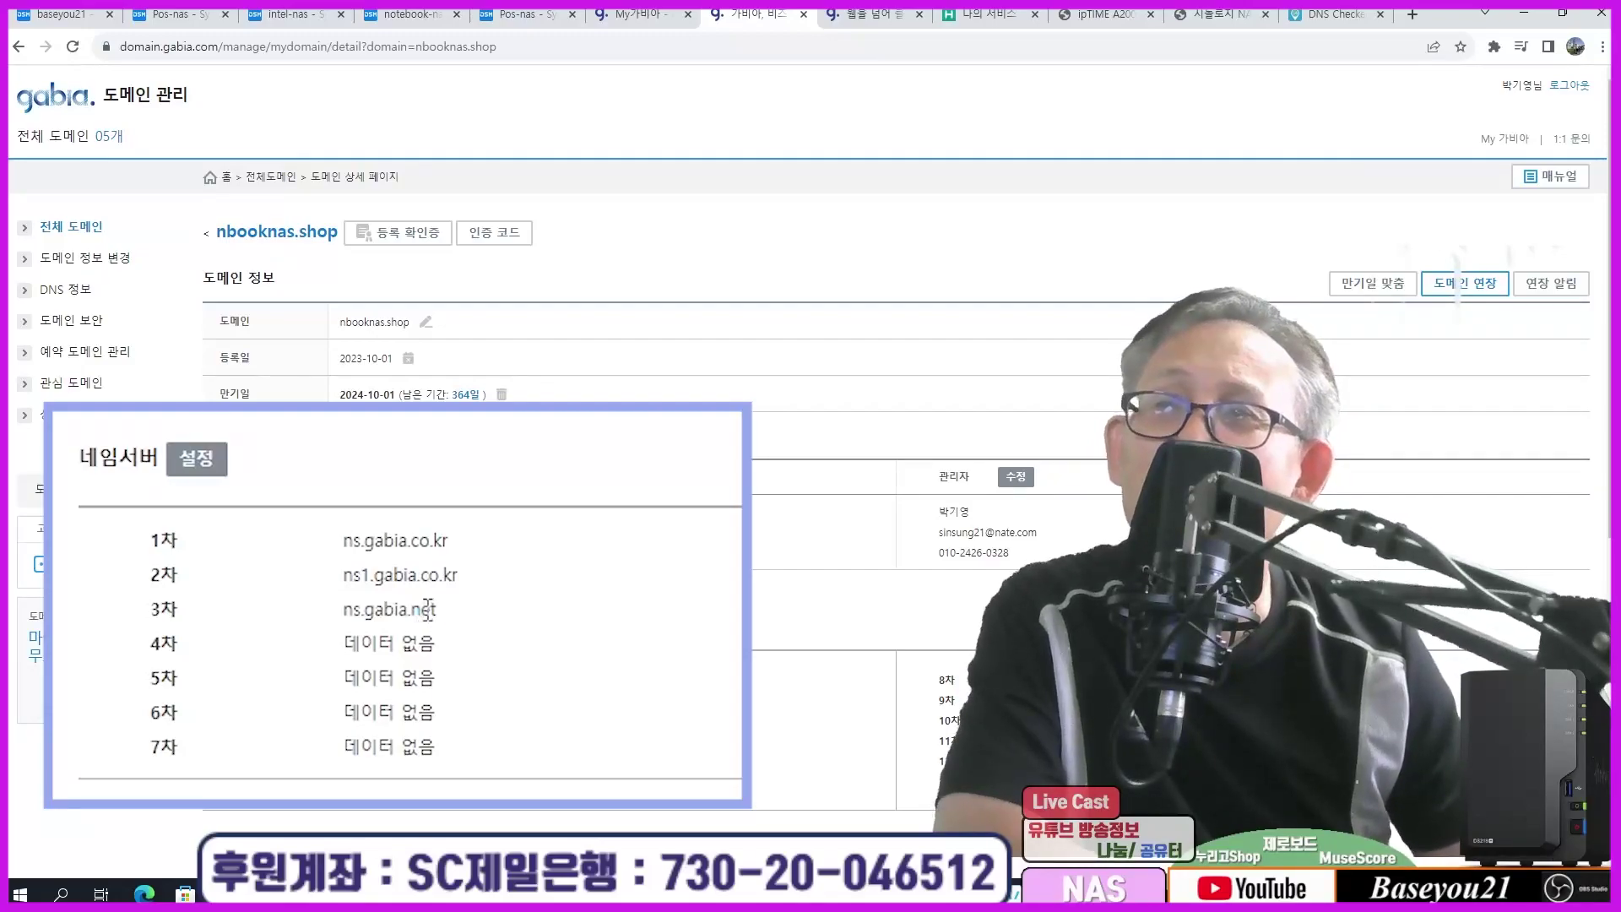
Step: Rerun nslookup nbooknas.shop, confirm it returns 1.224.4.60, then go back to the My가비아 tab
{"action": "key", "text": "alt+Tab"}
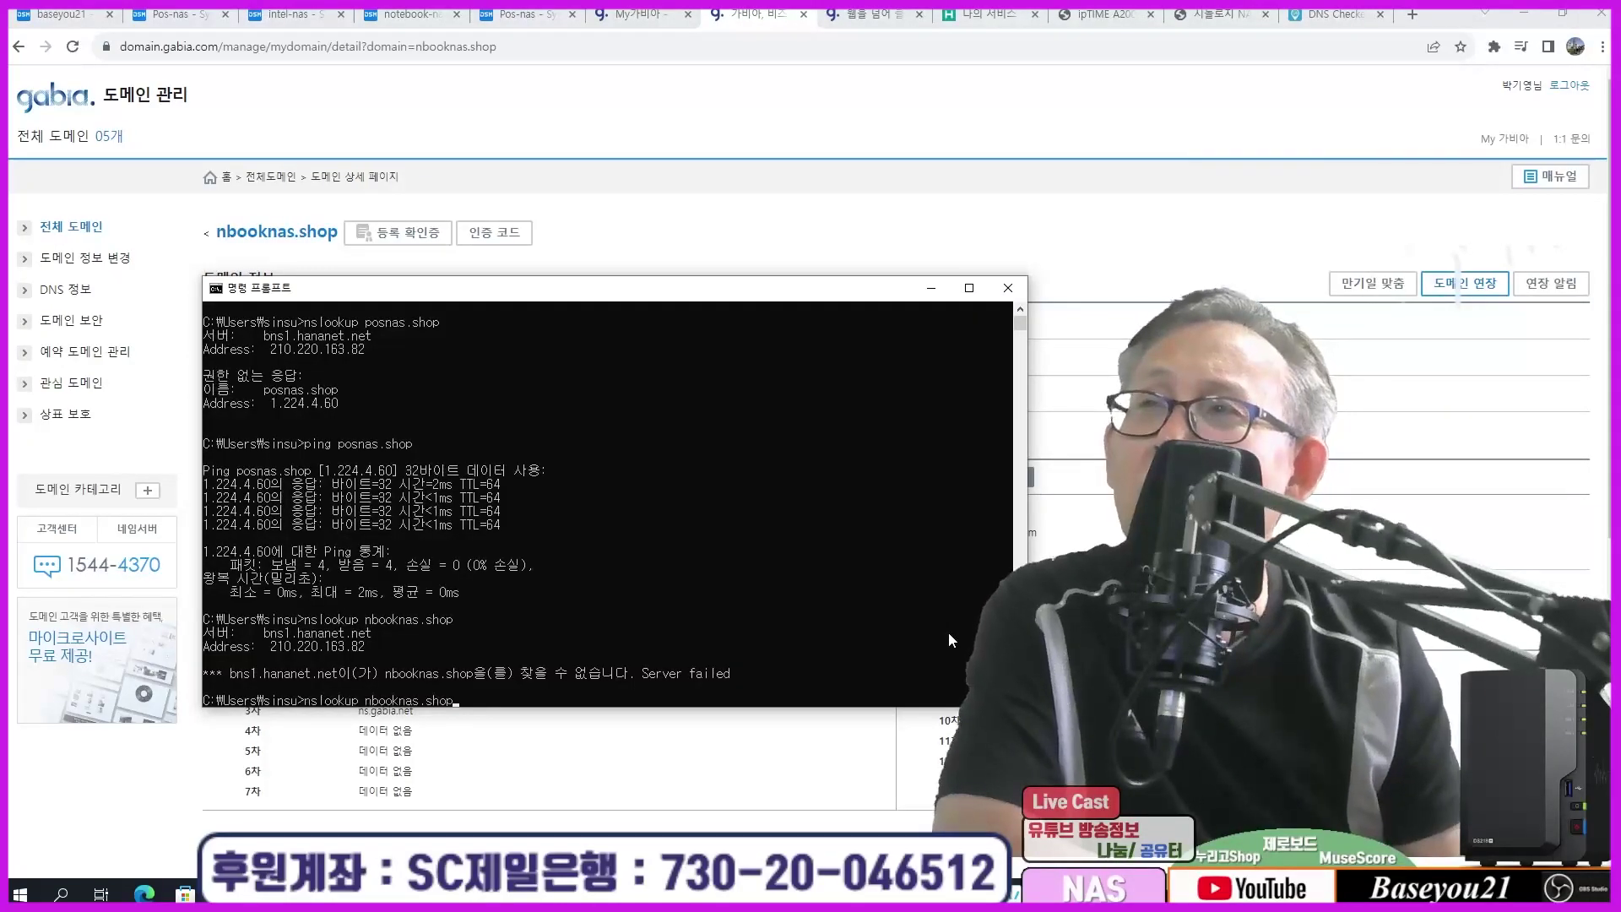
{"action": "key", "text": "Return"}
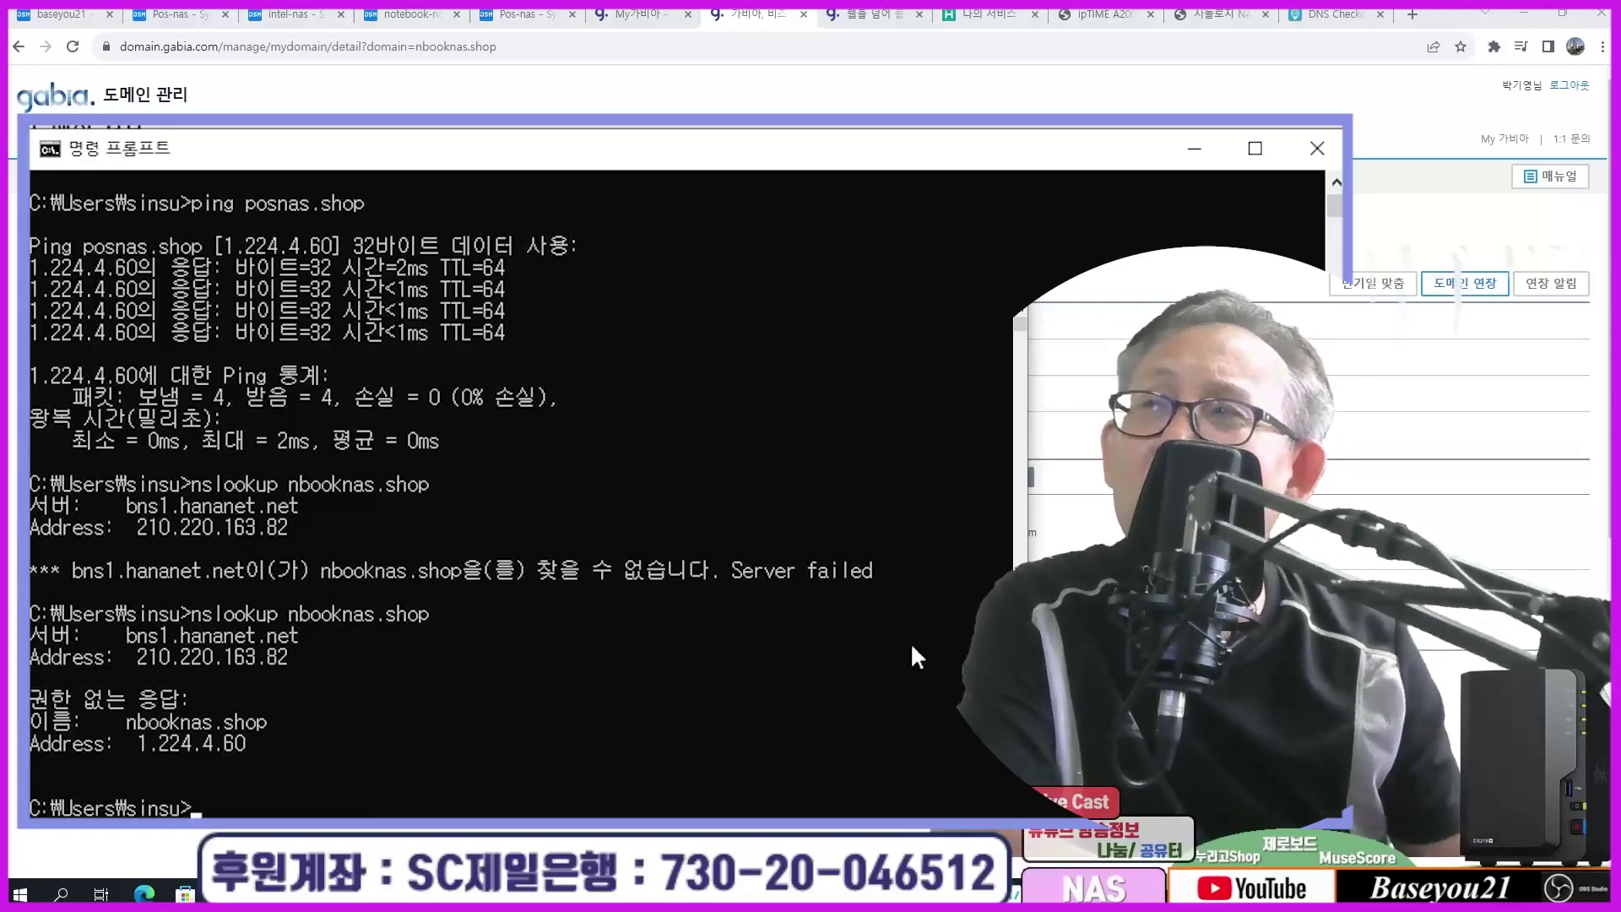
{"action": "left_click_drag", "start_coordinate": [135, 746], "coordinate": [259, 752]}
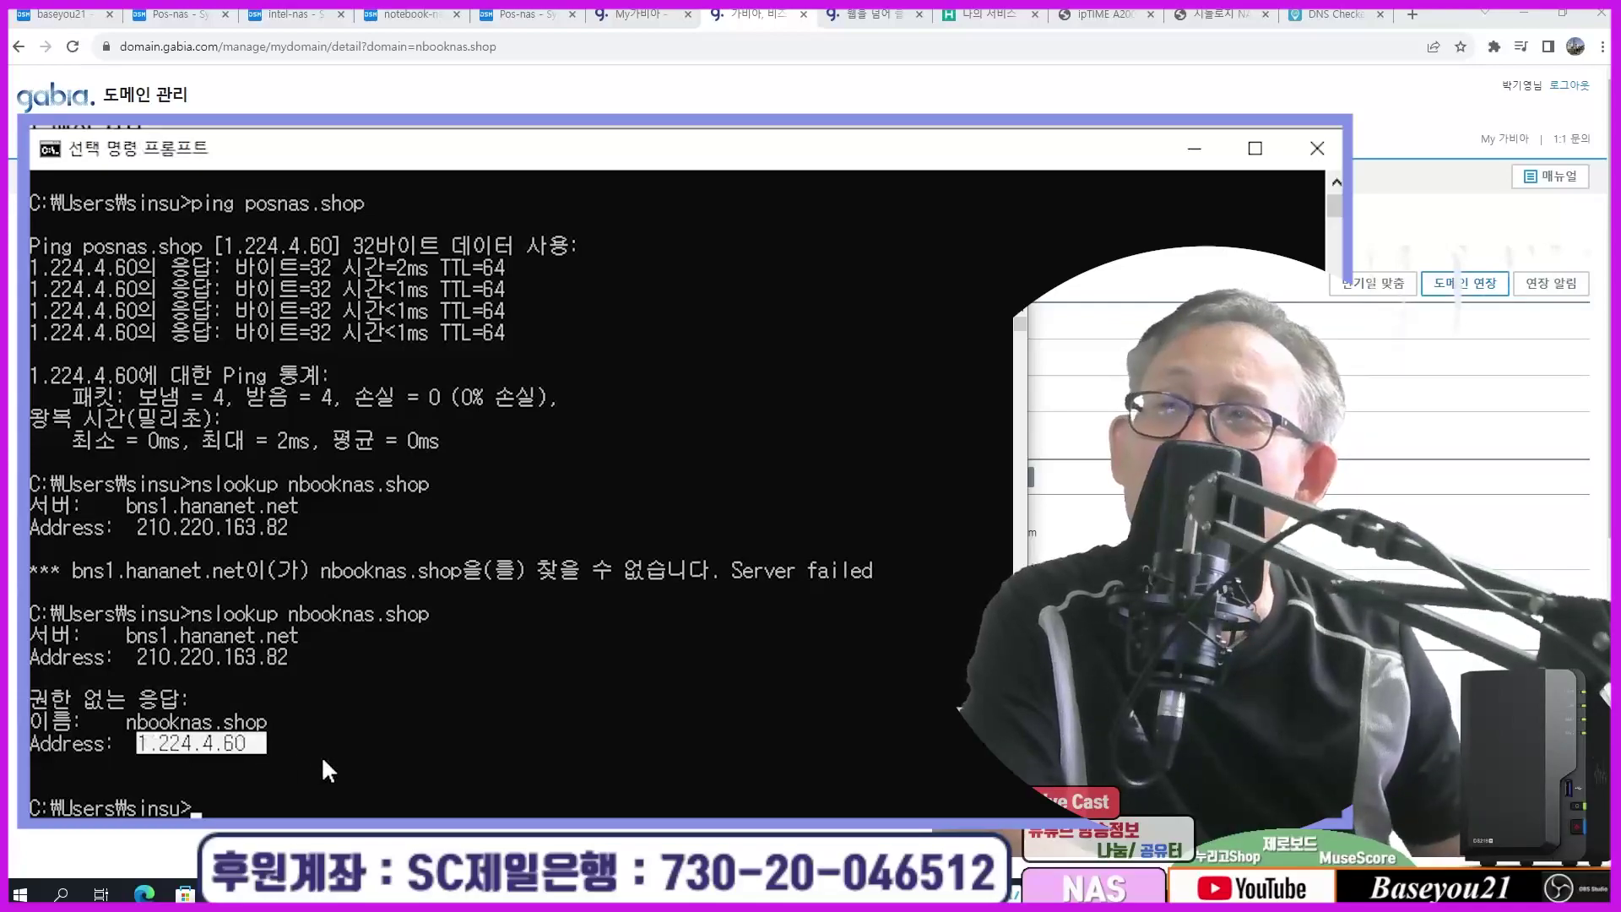
{"action": "left_click", "coordinate": [492, 725]}
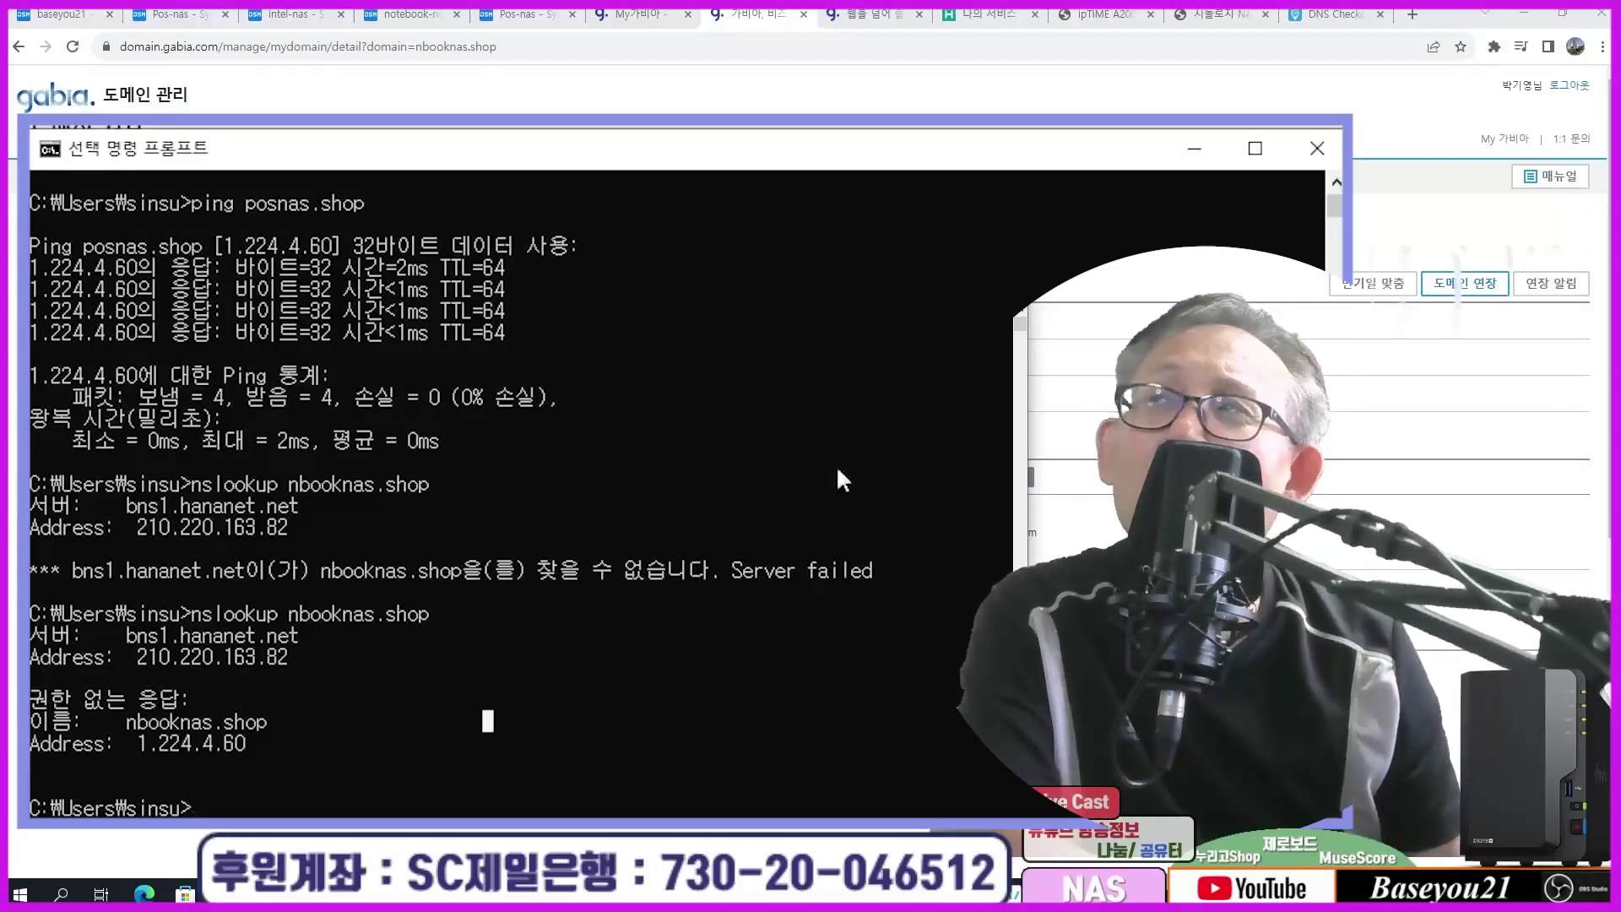
{"action": "left_click", "coordinate": [1194, 149]}
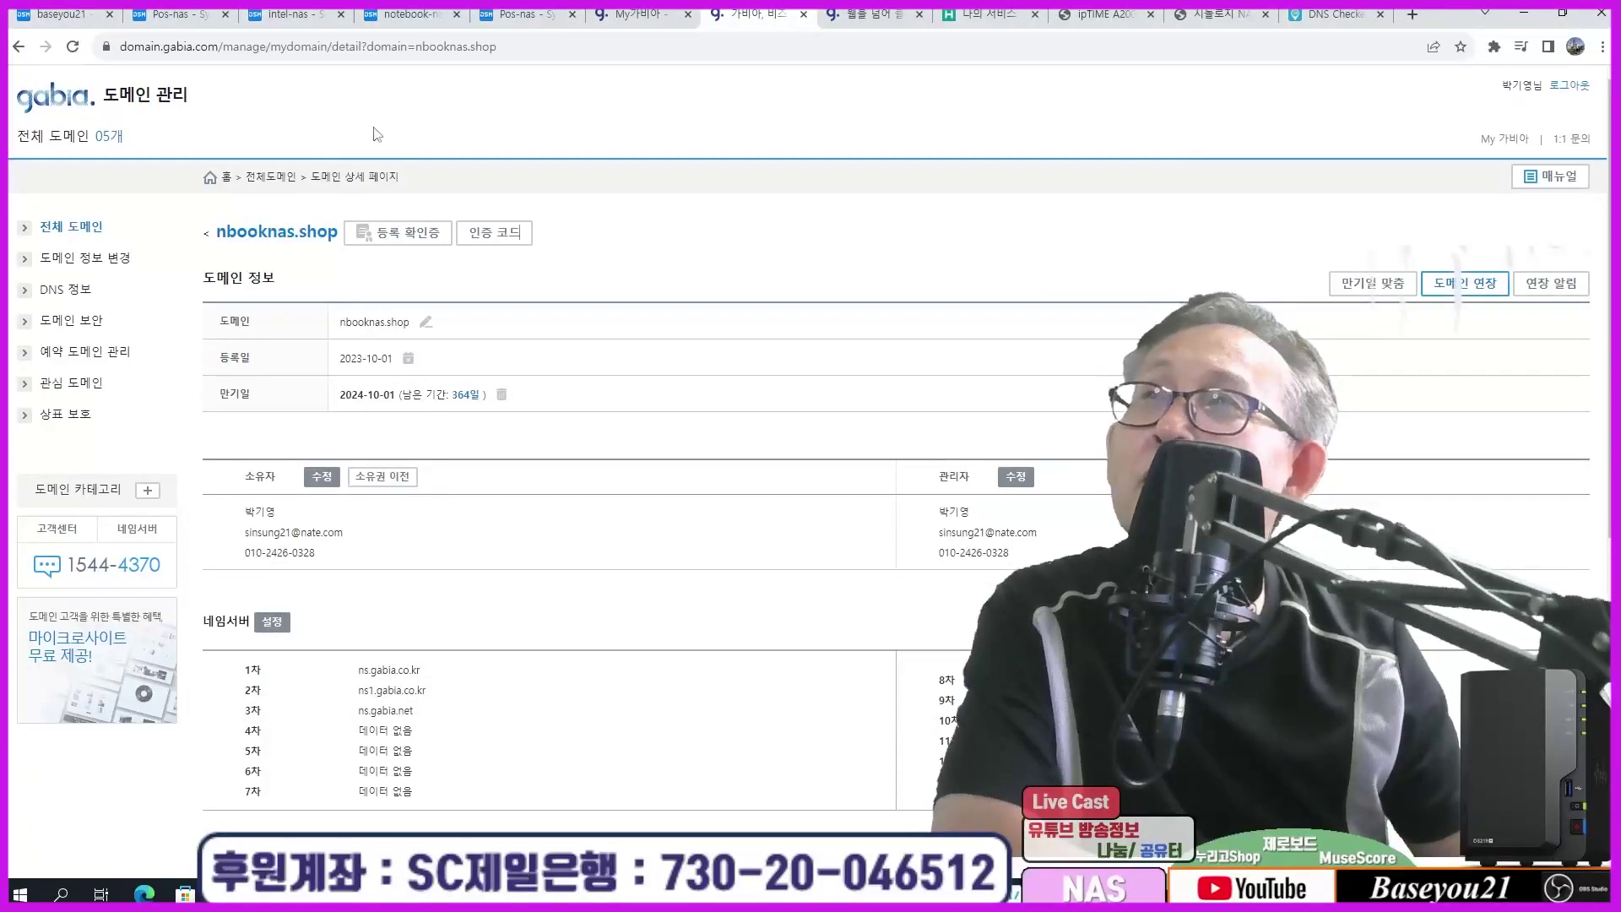
{"action": "left_click", "coordinate": [644, 15]}
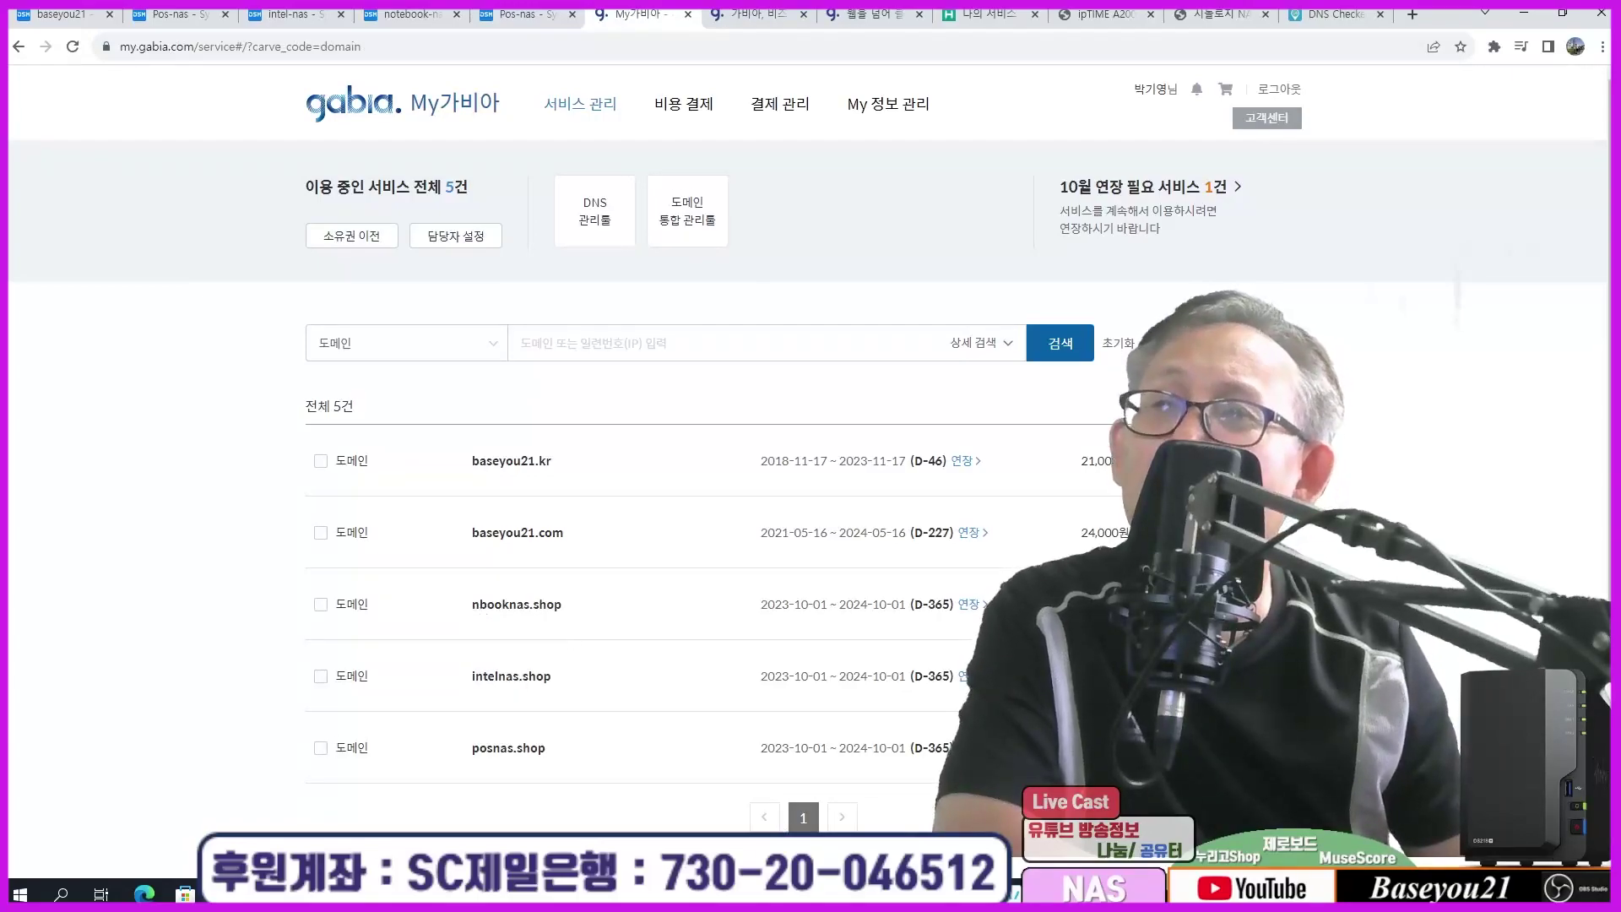
Step: Run nslookup intelnas.shop in the console, which returns Server failed
{"action": "key", "text": "alt+Tab"}
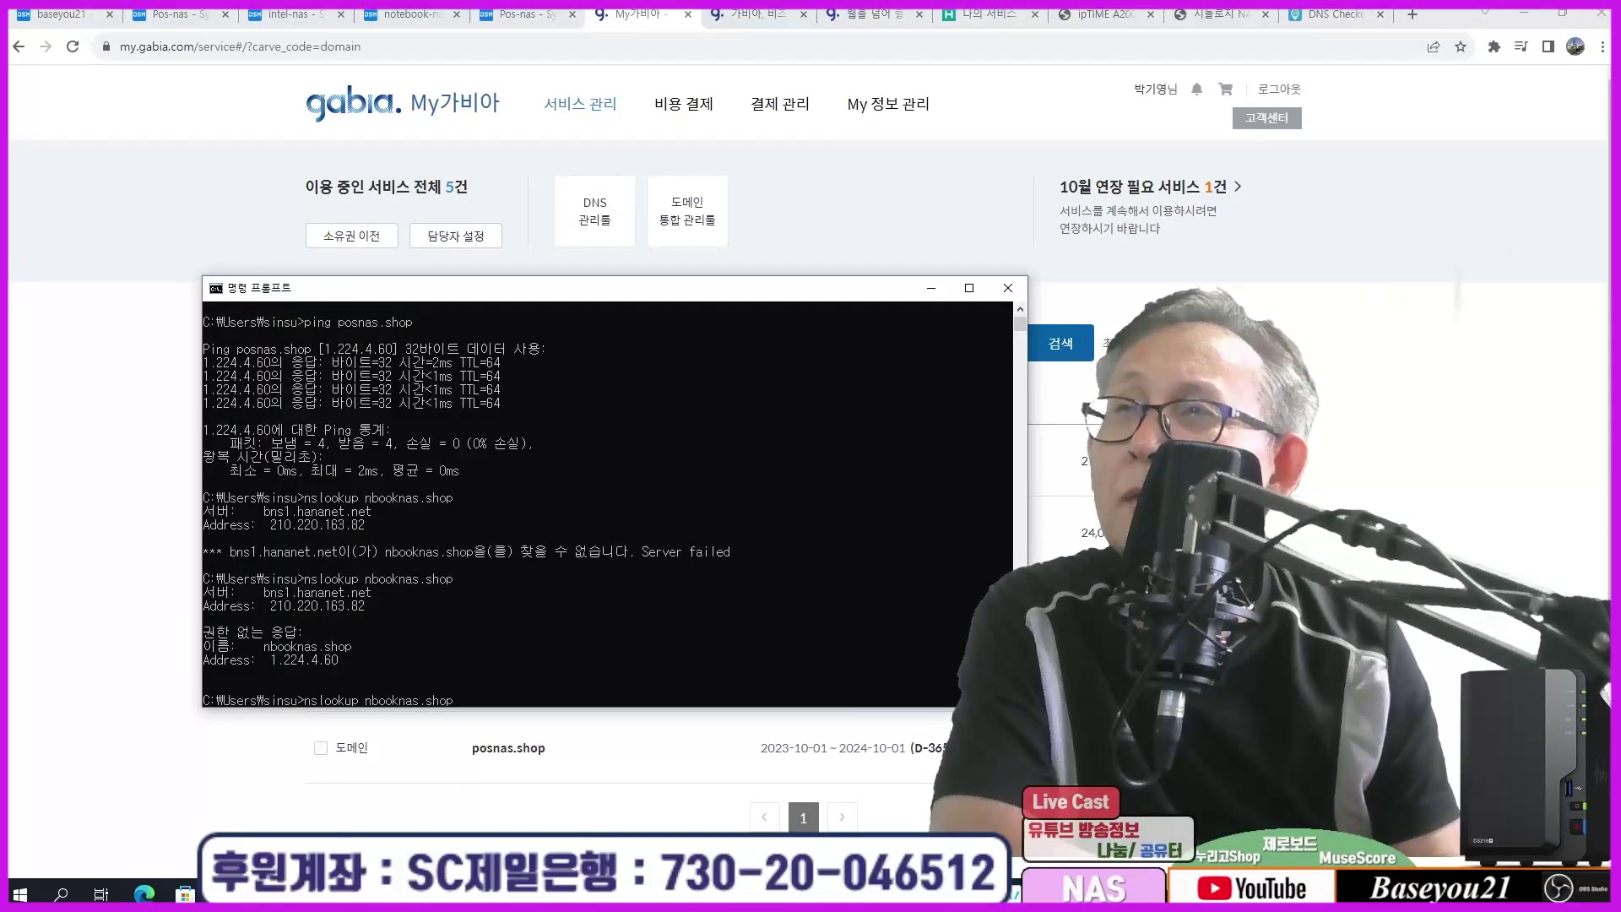
{"action": "key", "text": "Delete"}
{"action": "key", "text": "Delete"}
{"action": "key", "text": "Delete"}
{"action": "key", "text": "Delete"}
{"action": "key", "text": "Delete"}
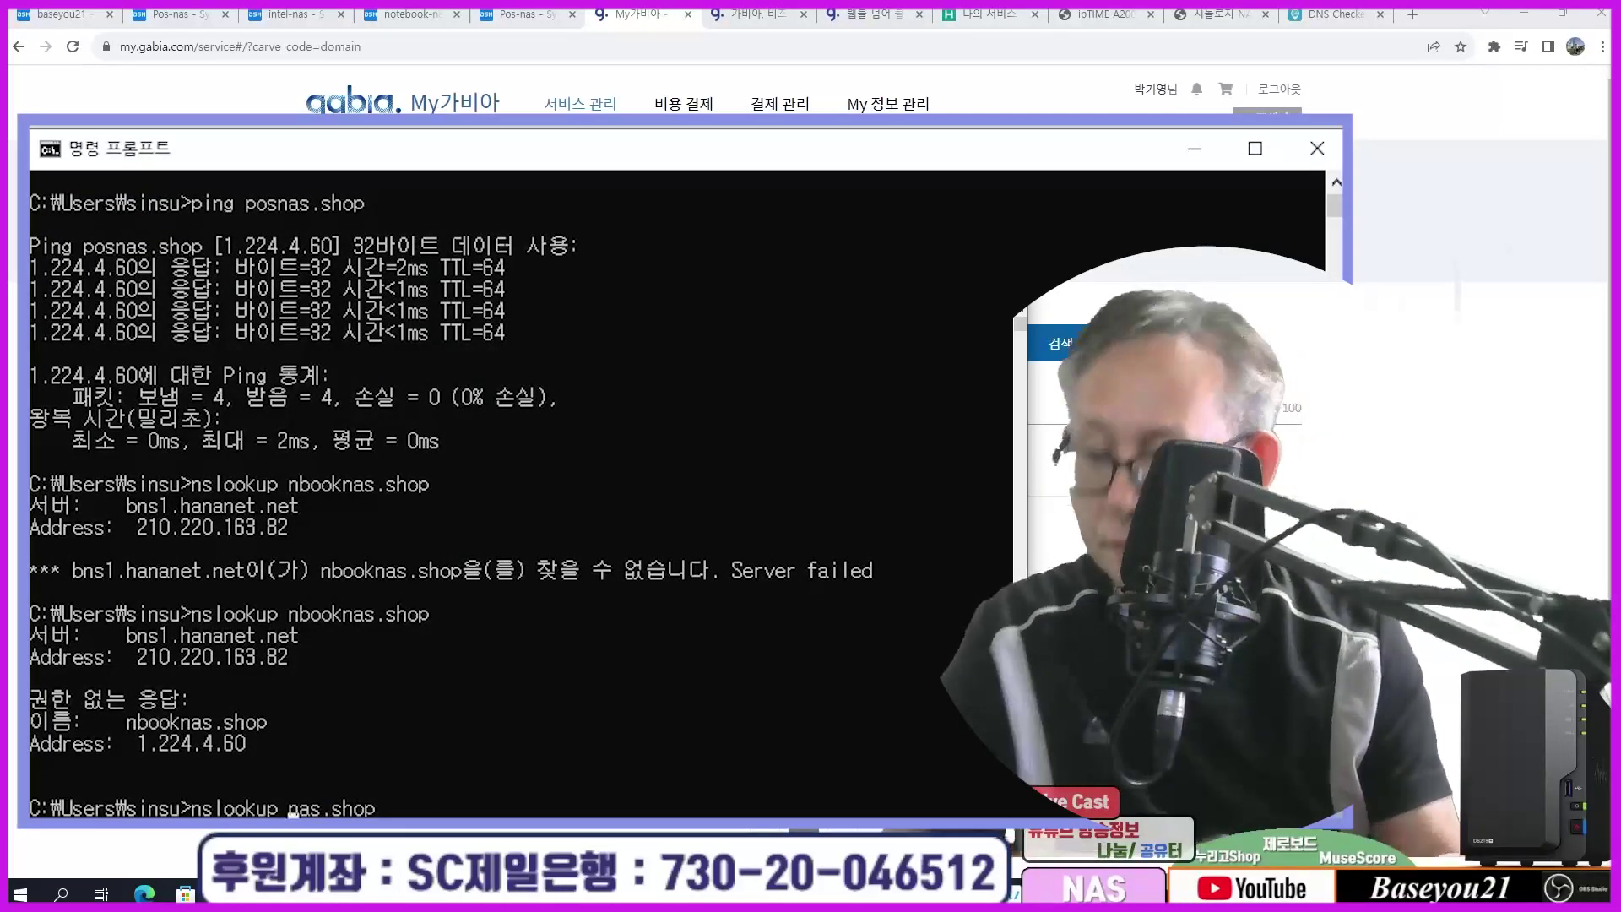
{"action": "type", "text": "intel"}
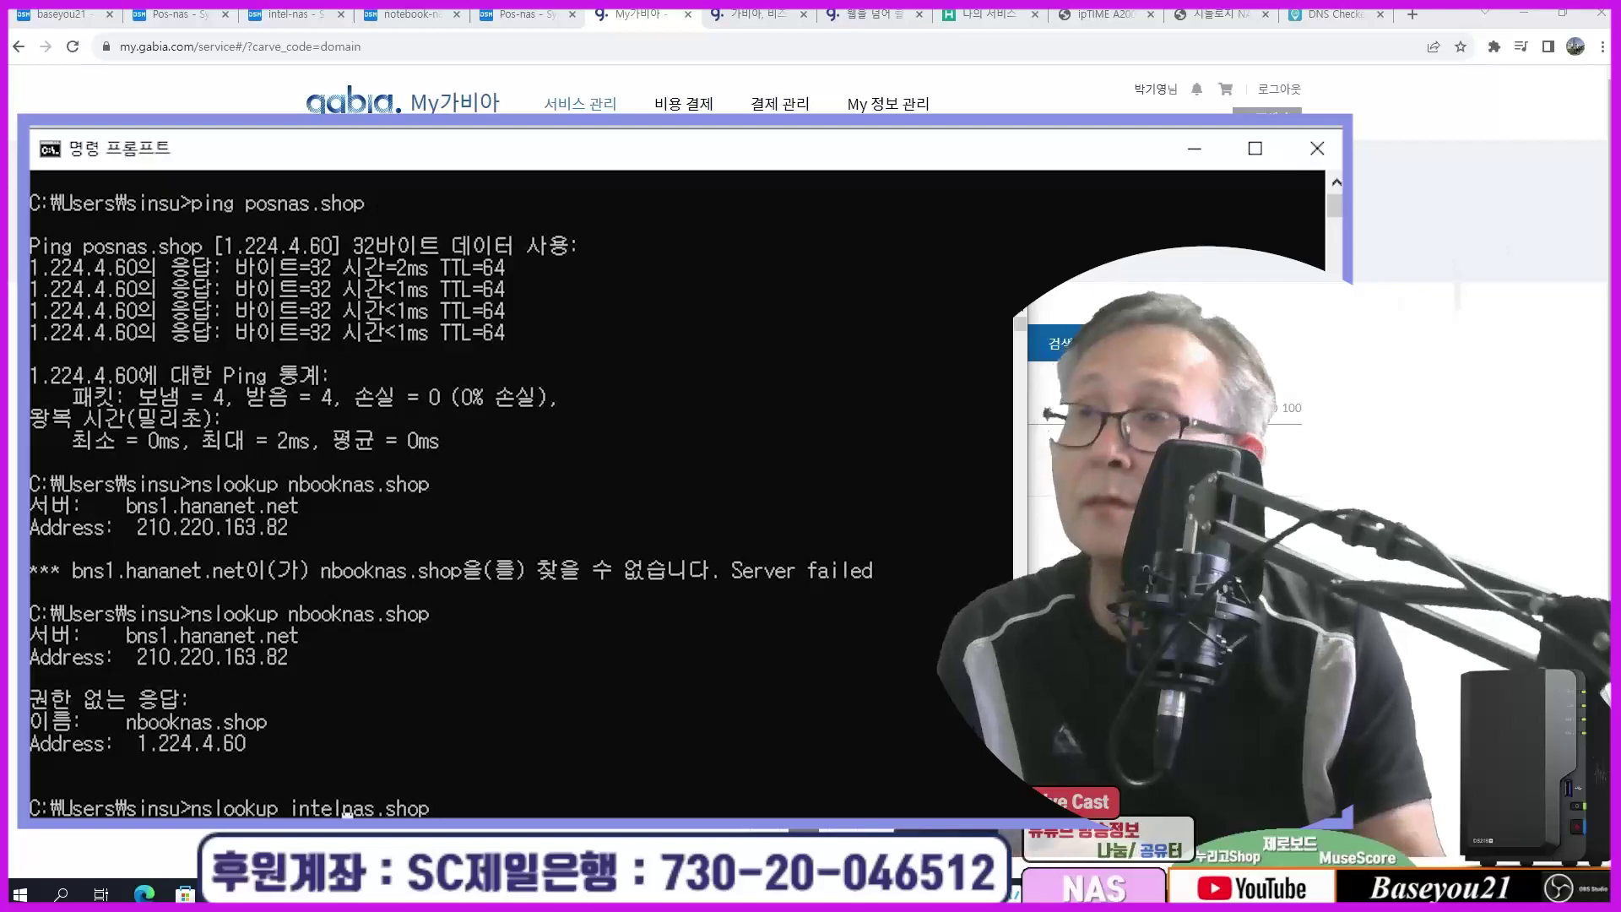
{"action": "key", "text": "Right"}
{"action": "key", "text": "Right"}
{"action": "key", "text": "Right"}
{"action": "key", "text": "Right"}
{"action": "key", "text": "Right"}
{"action": "key", "text": "Right"}
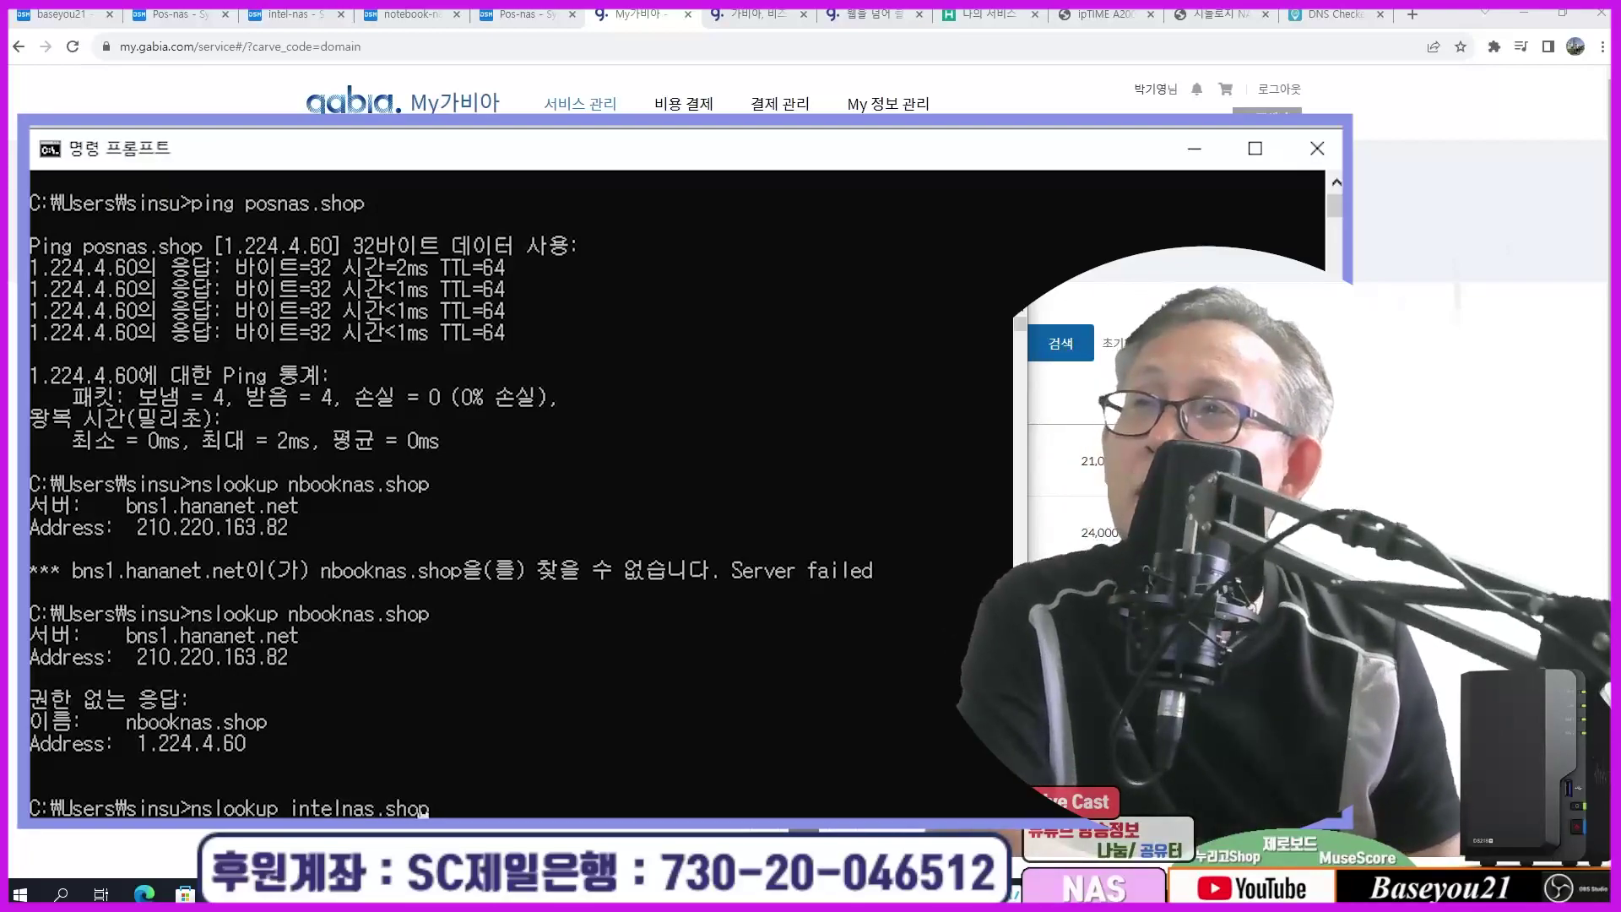
{"action": "key", "text": "Return"}
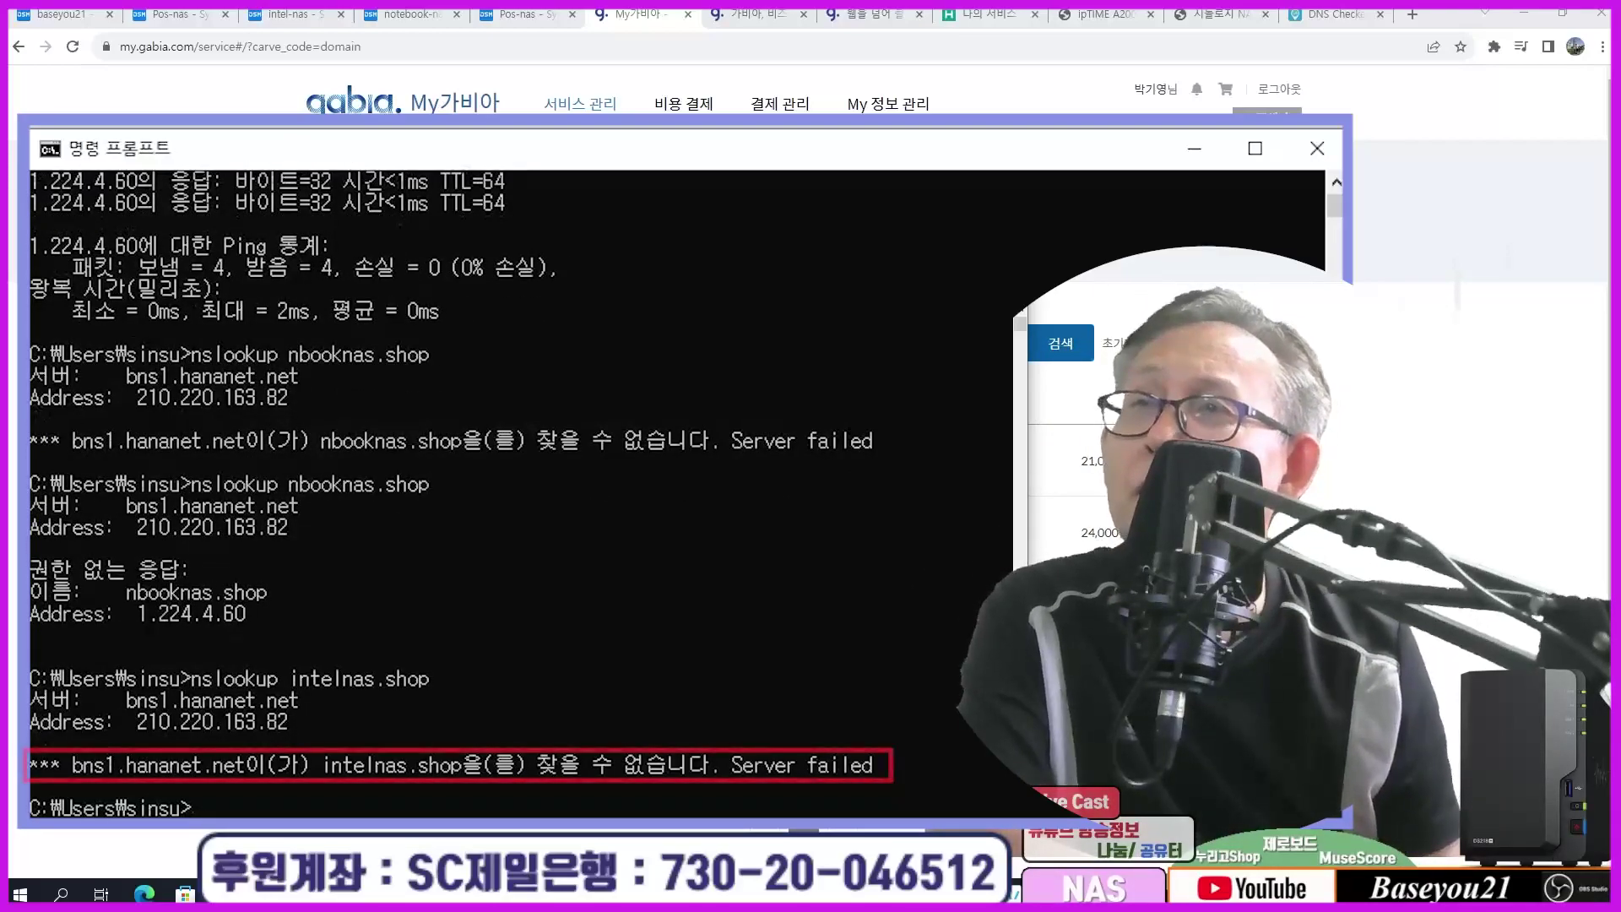
Step: Bring up nbooknas.shop's DNS records in Gabia for reference
{"action": "left_click", "coordinate": [1208, 161]}
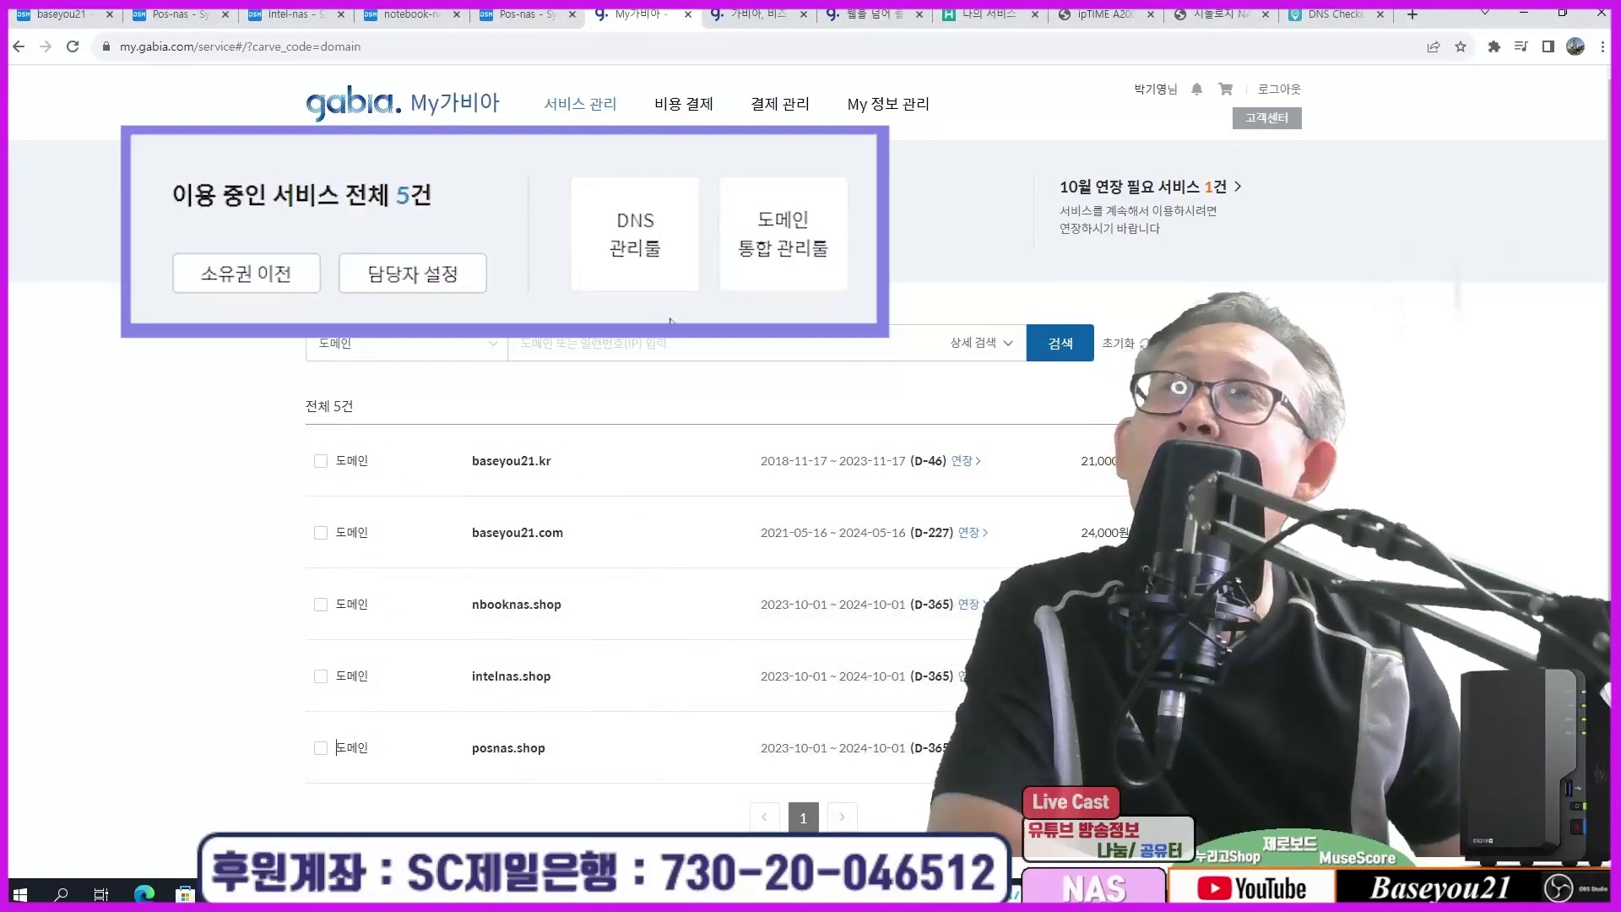
{"action": "left_click", "coordinate": [756, 15]}
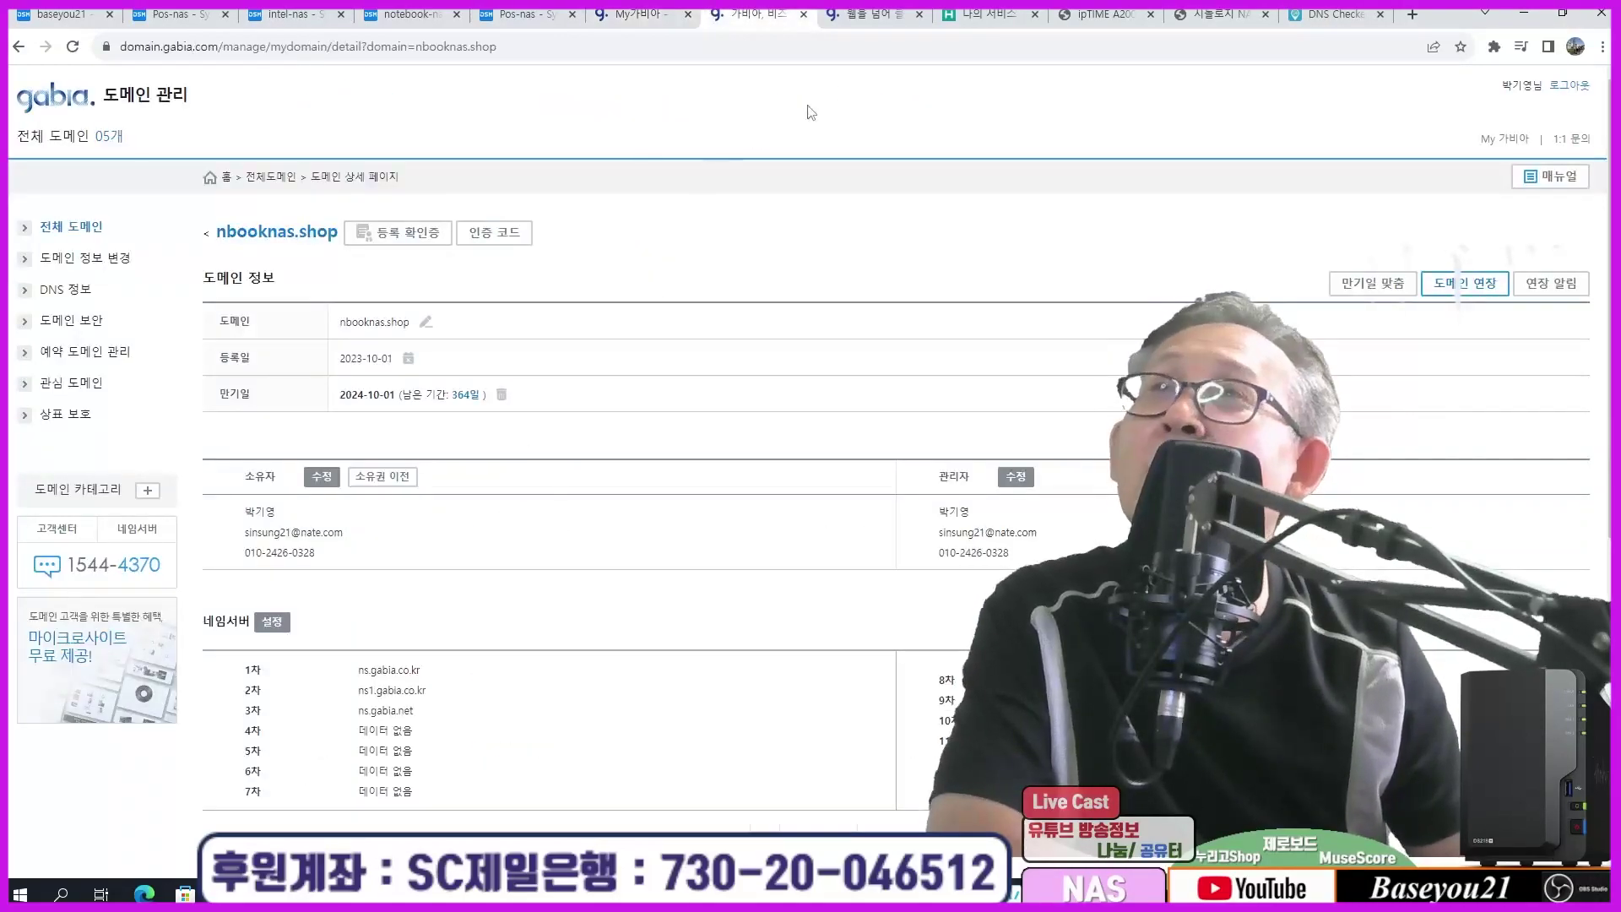
{"action": "left_click", "coordinate": [869, 14]}
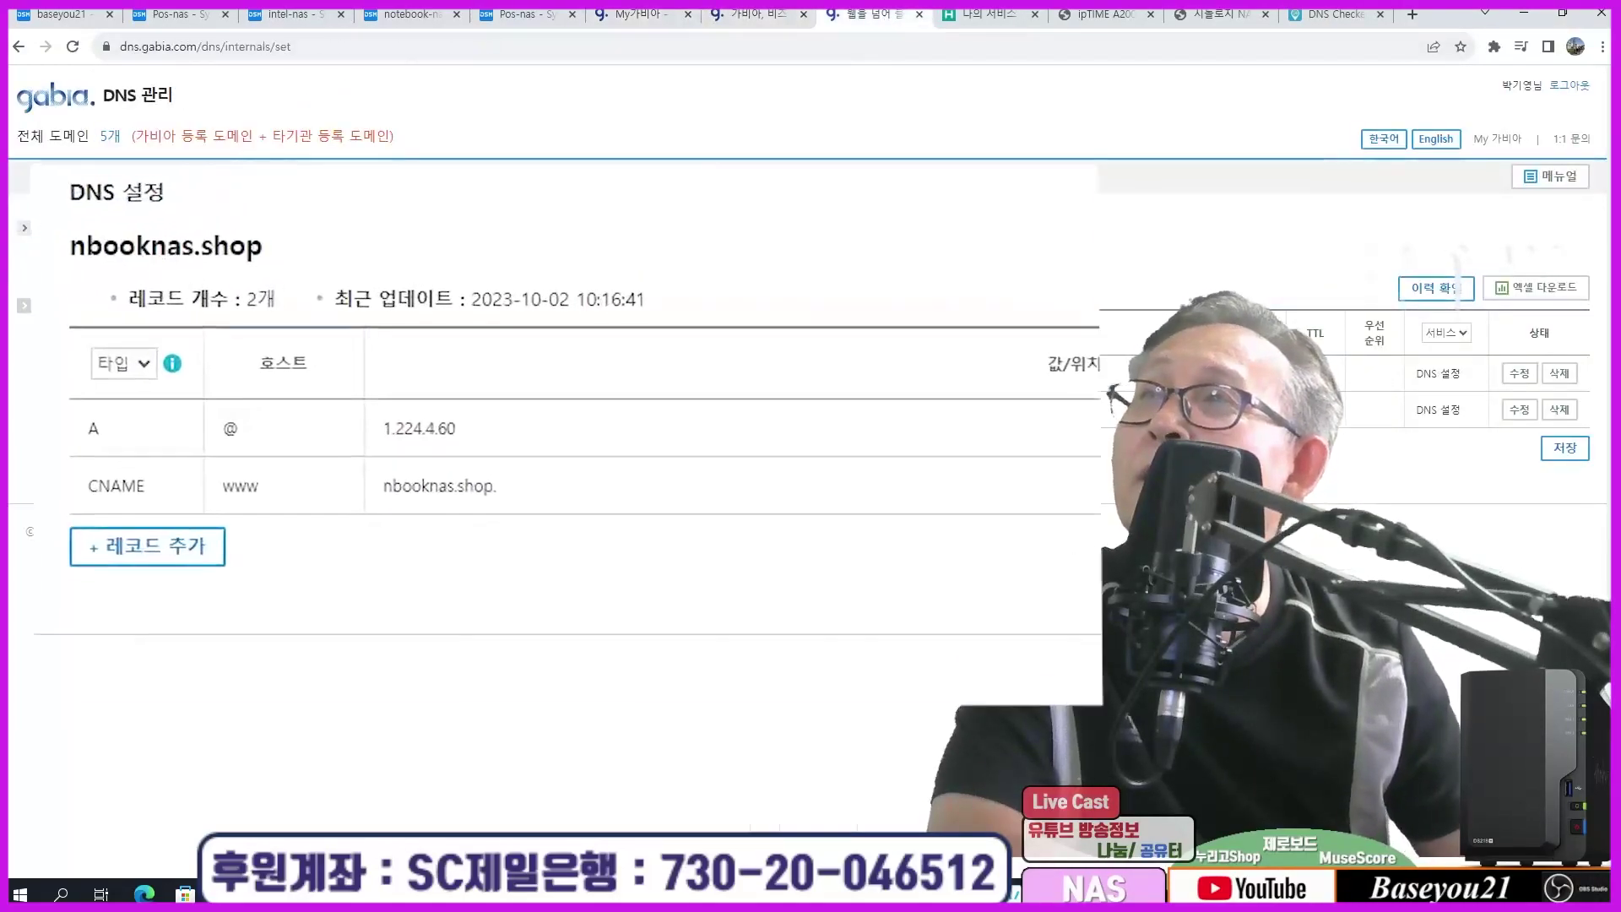
Step: Open intelnas.shop's DNS settings and add an A record @ pointing to 1.224.4.60
{"action": "key", "text": "alt+Left"}
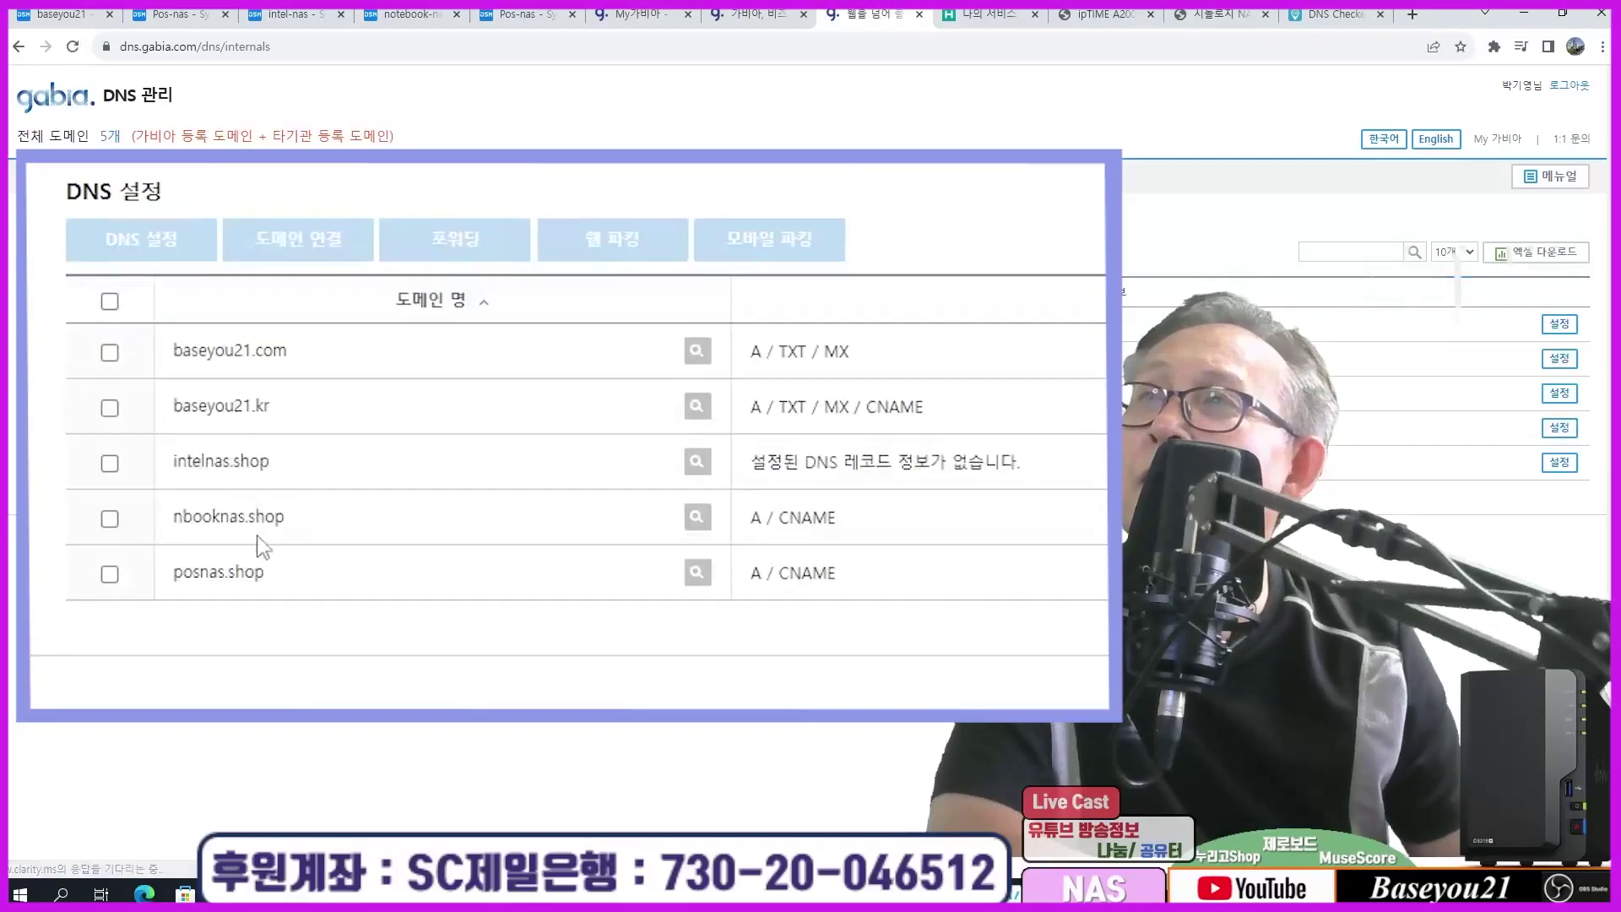
{"action": "left_click", "coordinate": [110, 464]}
{"action": "left_click", "coordinate": [144, 239]}
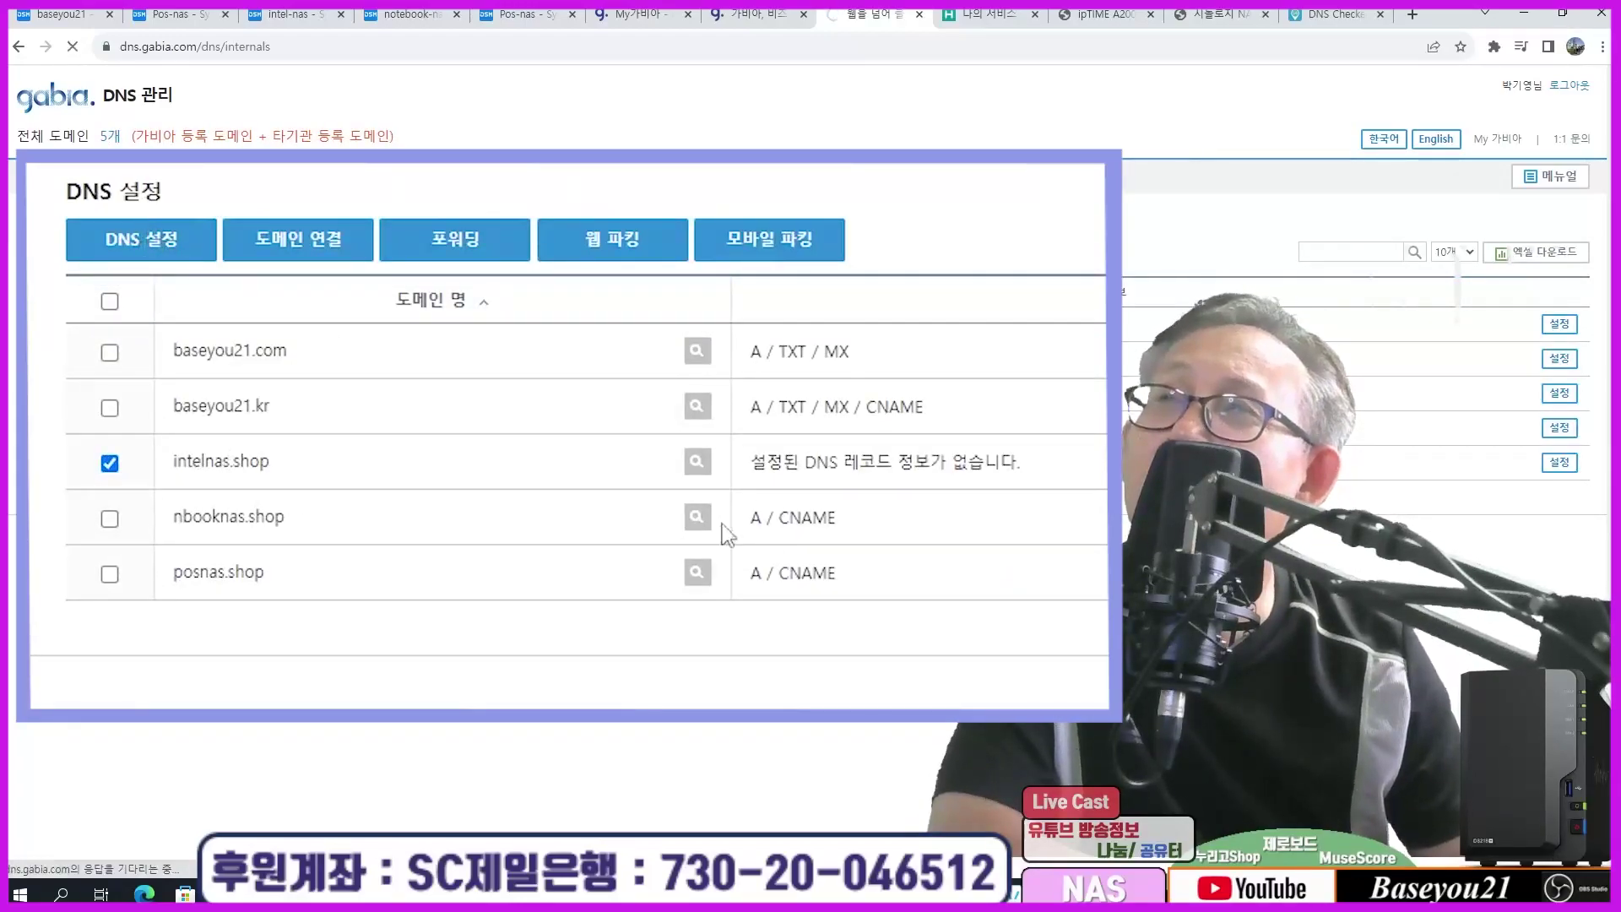
{"action": "left_click", "coordinate": [294, 431]}
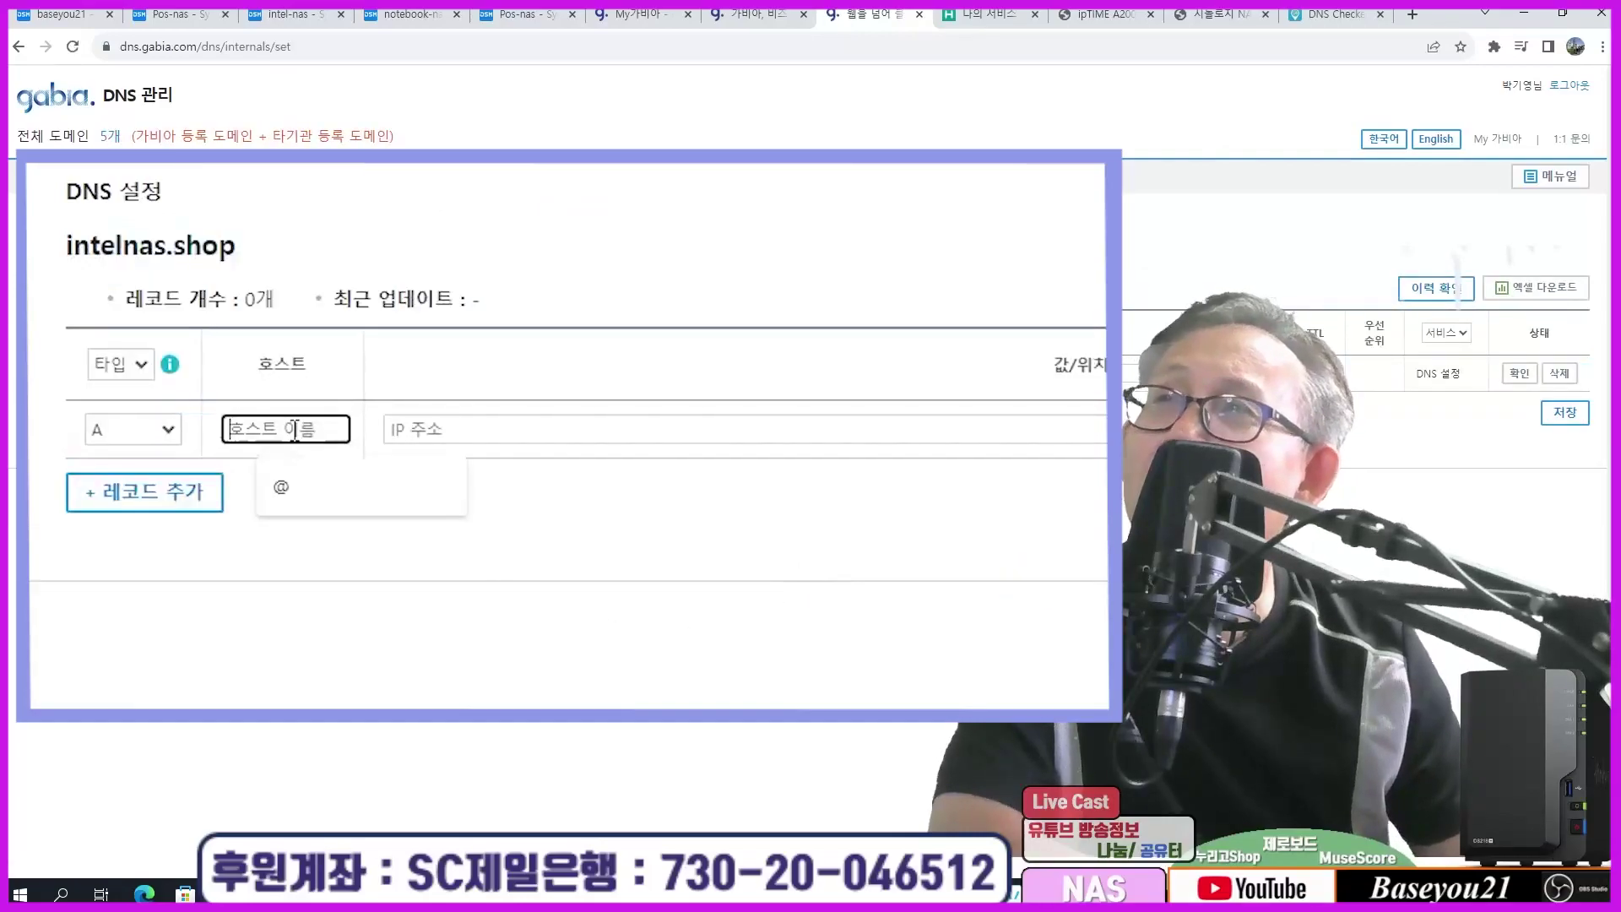
{"action": "left_click", "coordinate": [281, 487]}
{"action": "left_click", "coordinate": [439, 427]}
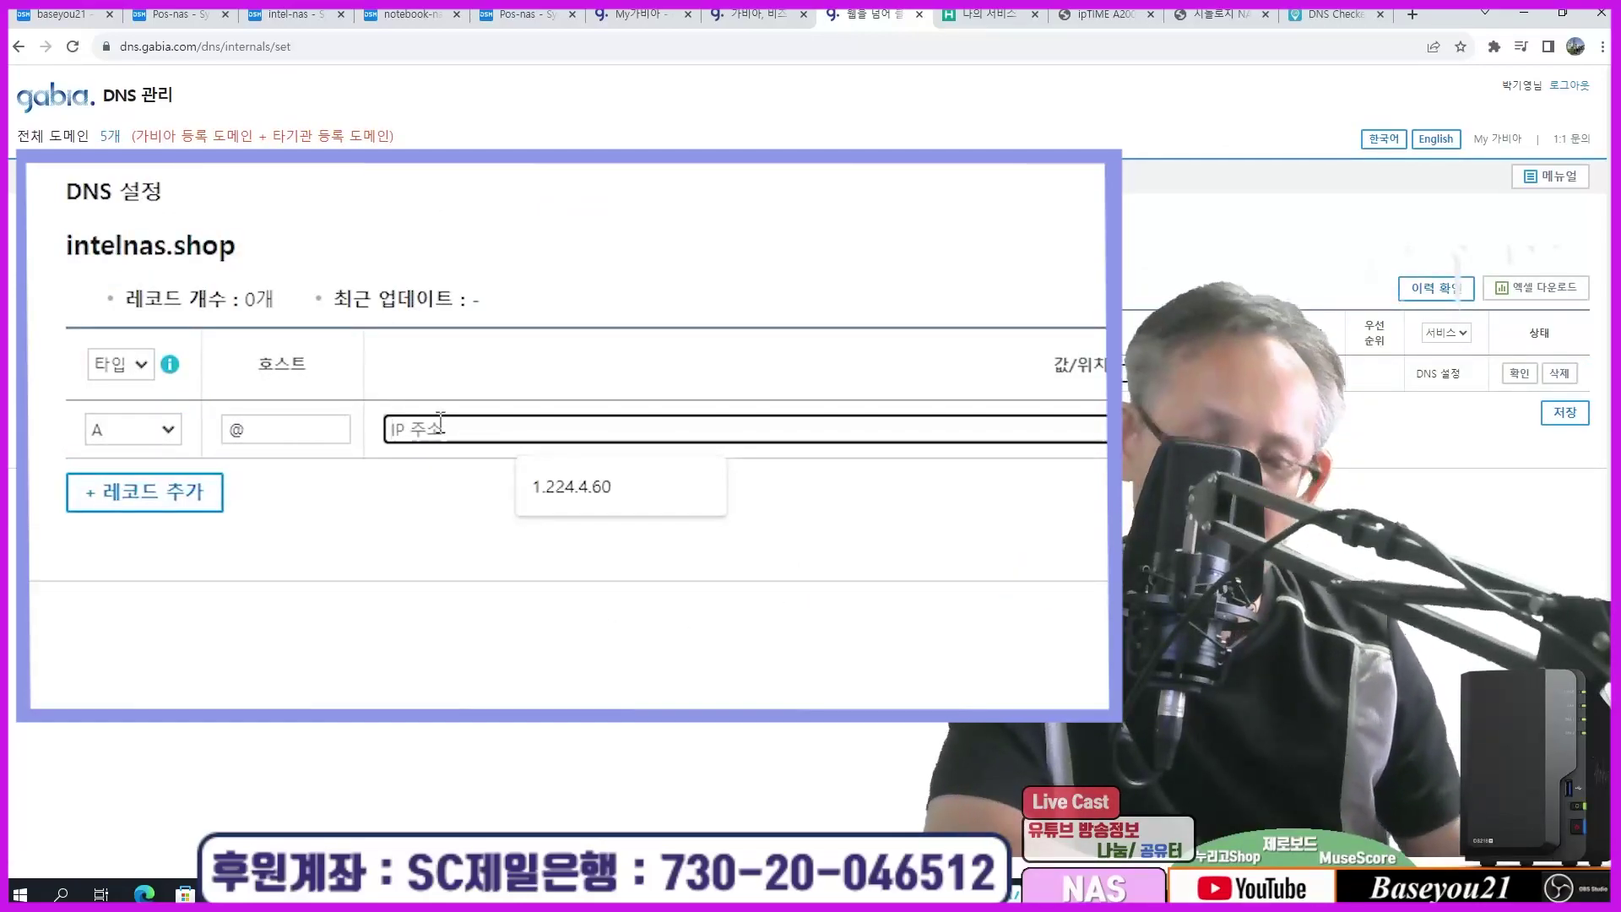
{"action": "type", "text": "1.224.4.60"}
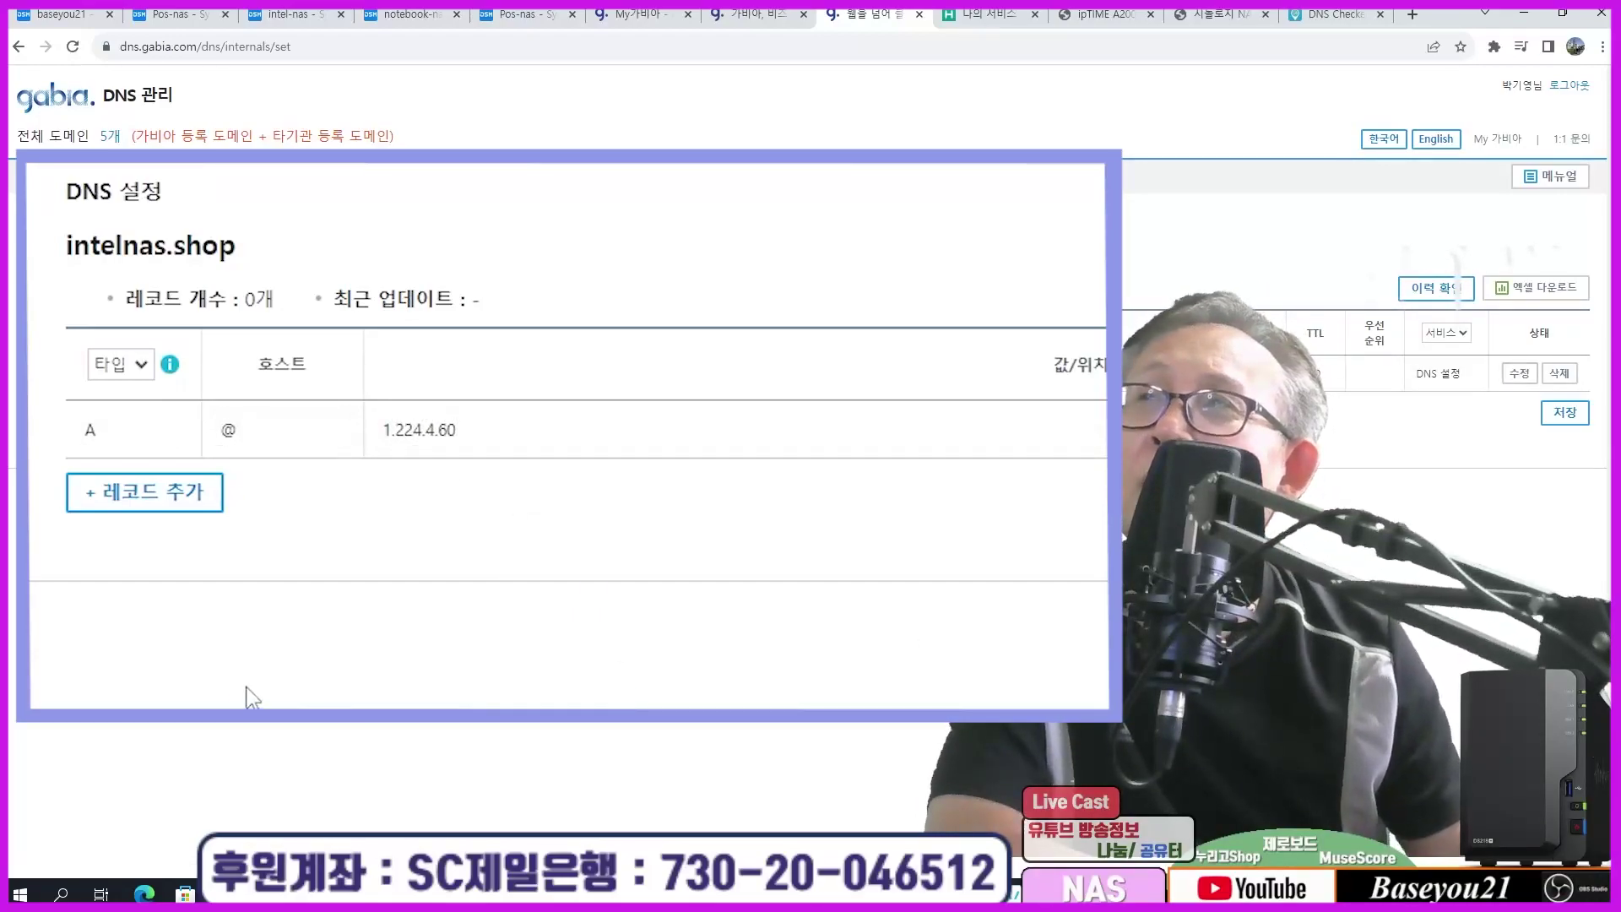
Step: Add a CNAME record www pointing to intelnas.shop and save the records
{"action": "left_click", "coordinate": [110, 505]}
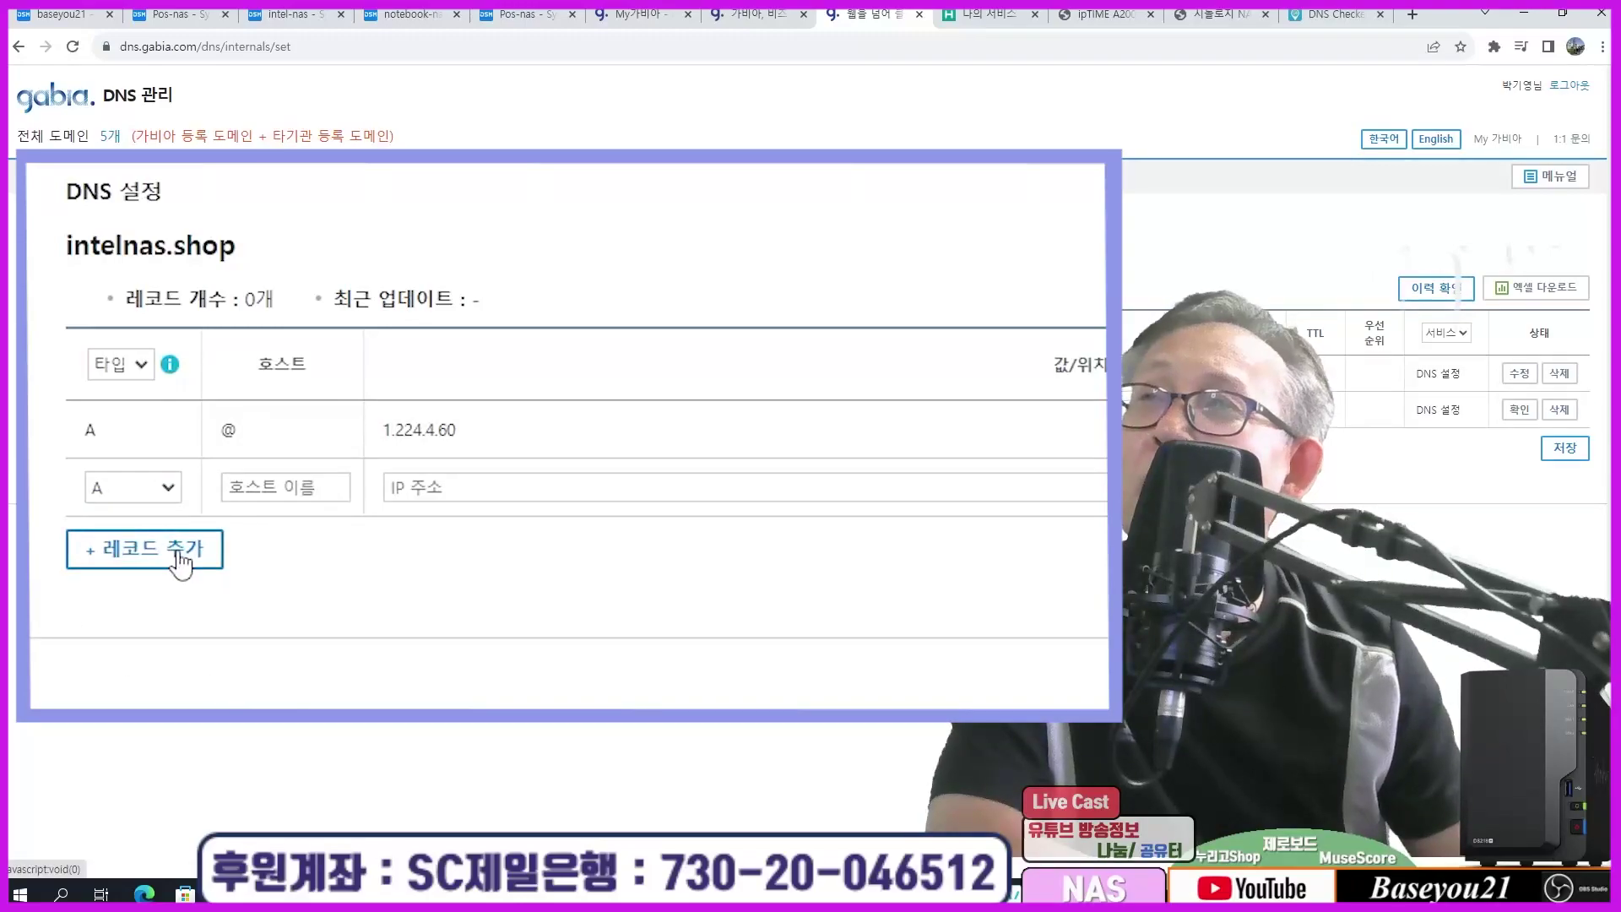
{"action": "left_click", "coordinate": [141, 498]}
{"action": "left_click", "coordinate": [114, 558]}
{"action": "left_click", "coordinate": [283, 492]}
{"action": "type", "text": "www"}
{"action": "left_click", "coordinate": [477, 492]}
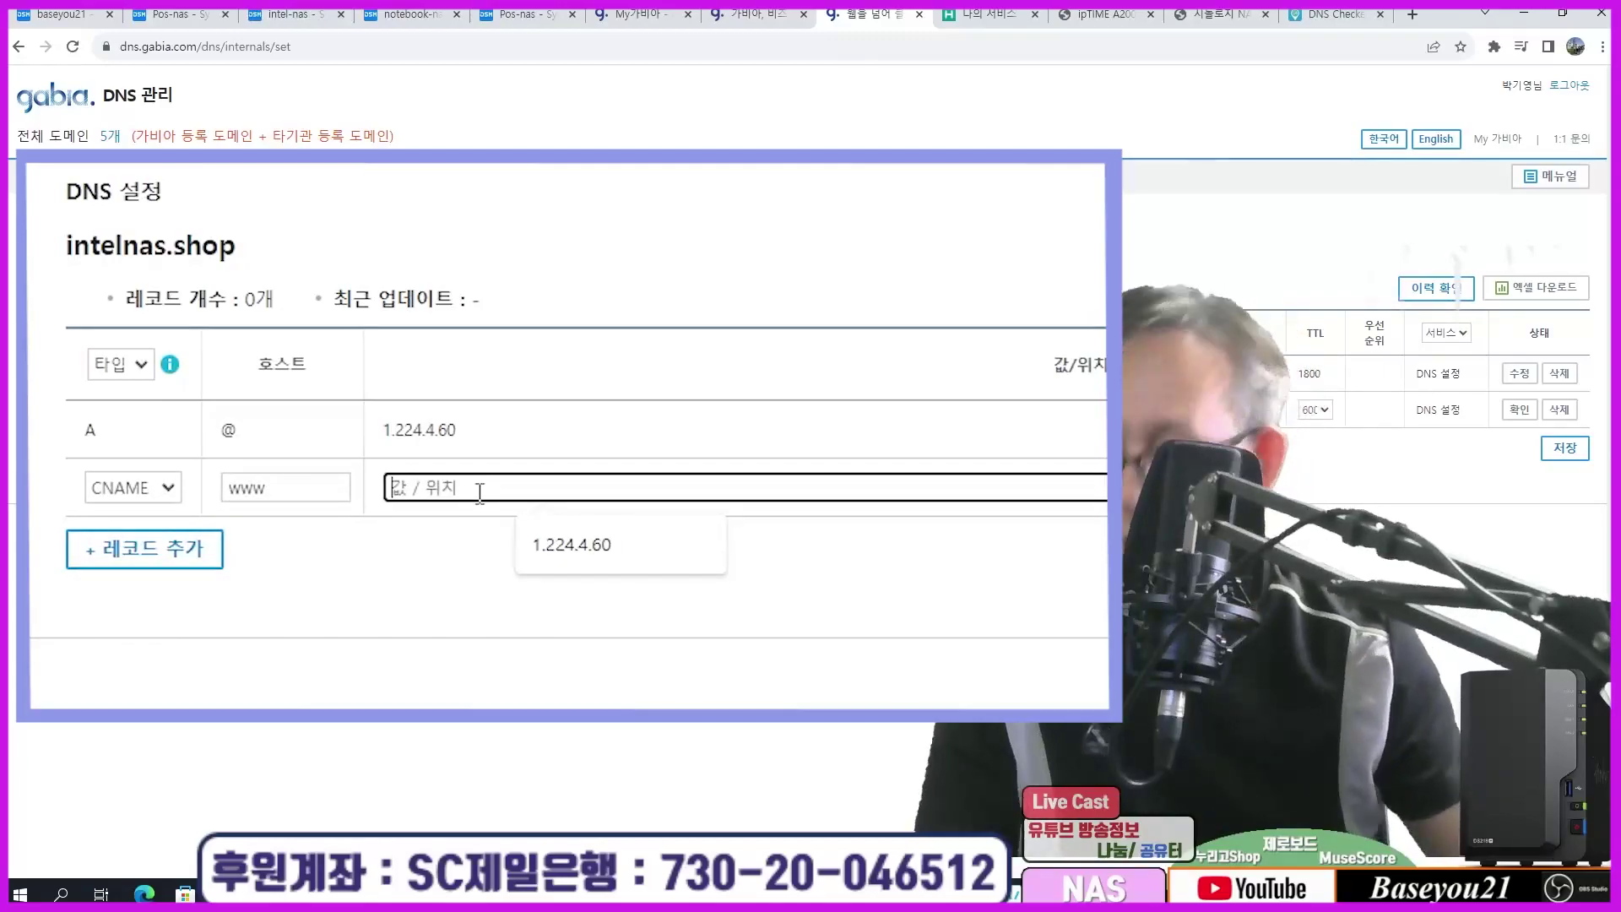
{"action": "type", "text": "inteln"}
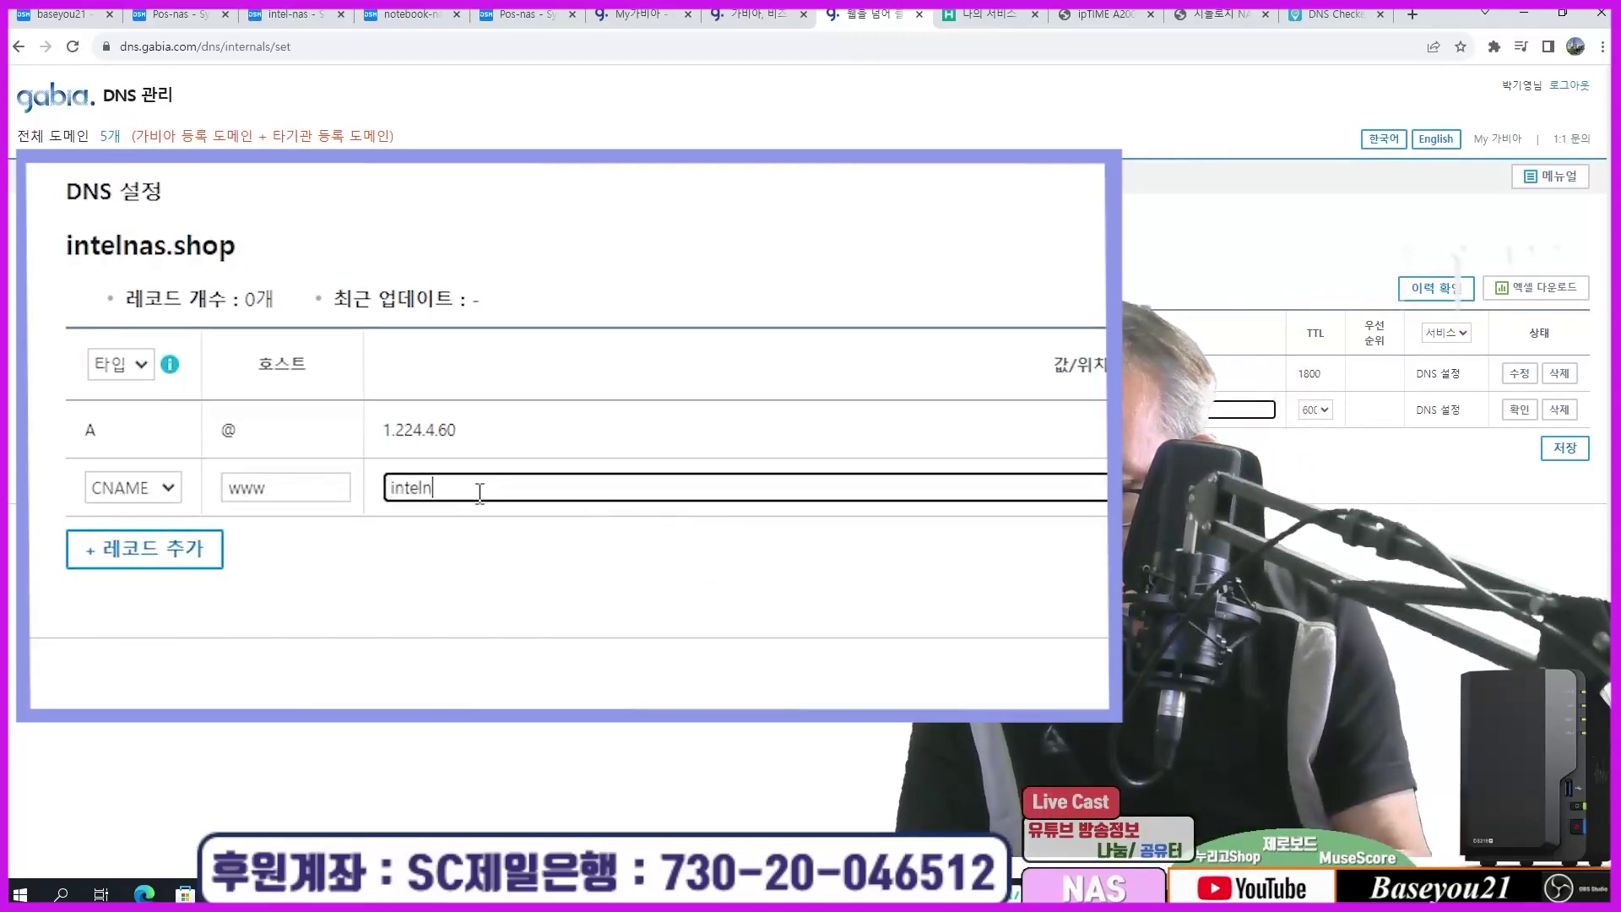
{"action": "type", "text": "as.shop."}
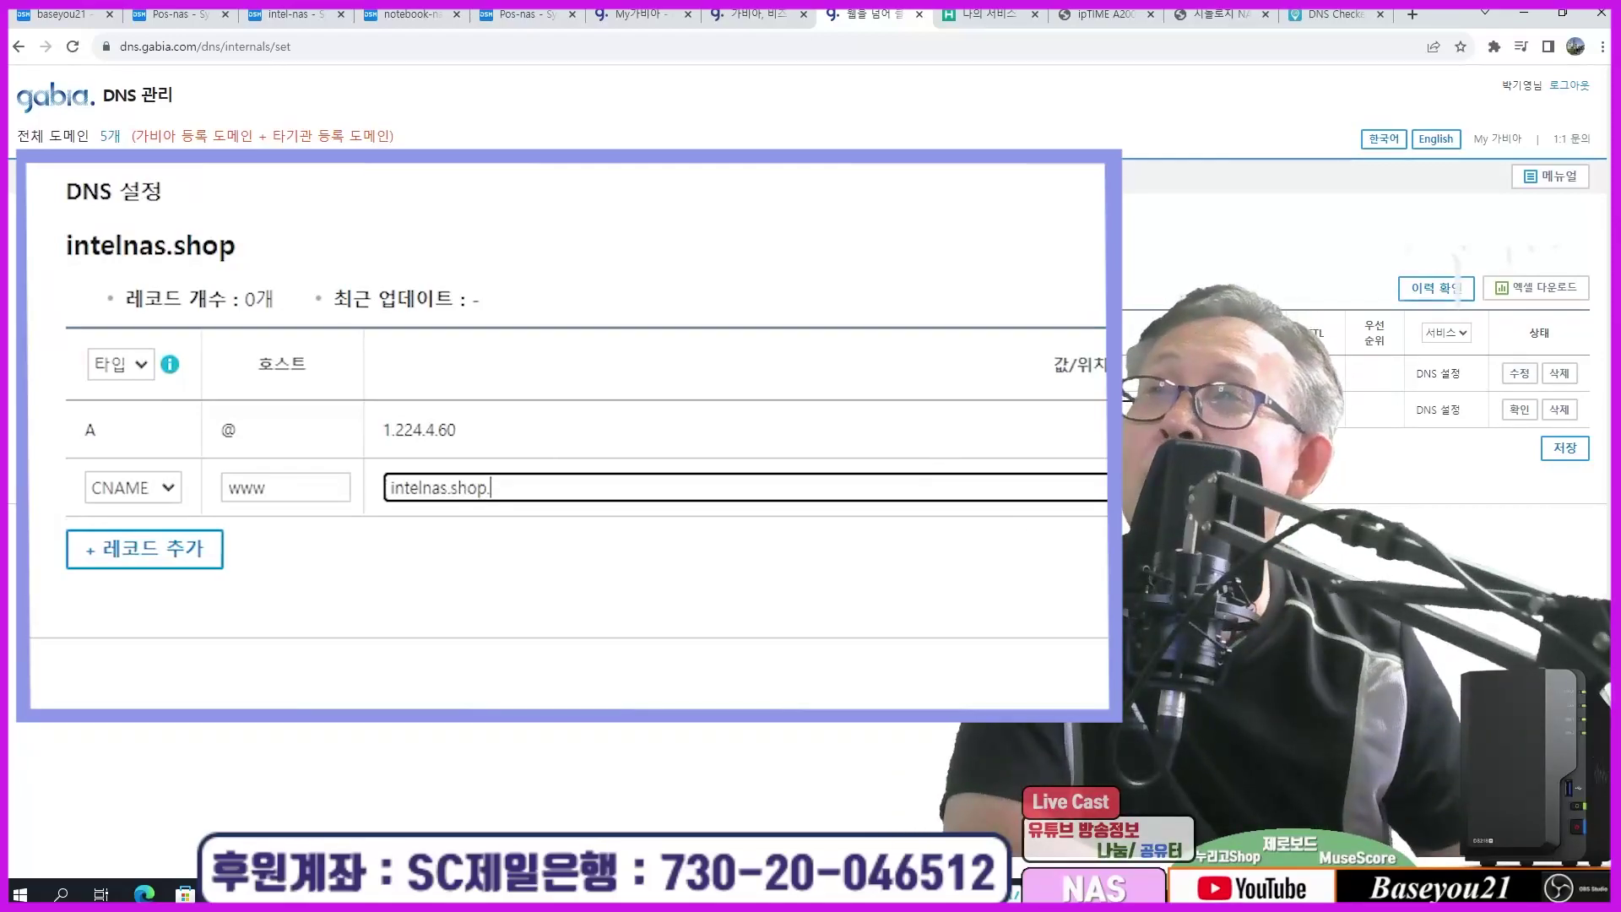
{"action": "left_click", "coordinate": [1519, 410]}
{"action": "left_click", "coordinate": [1565, 451]}
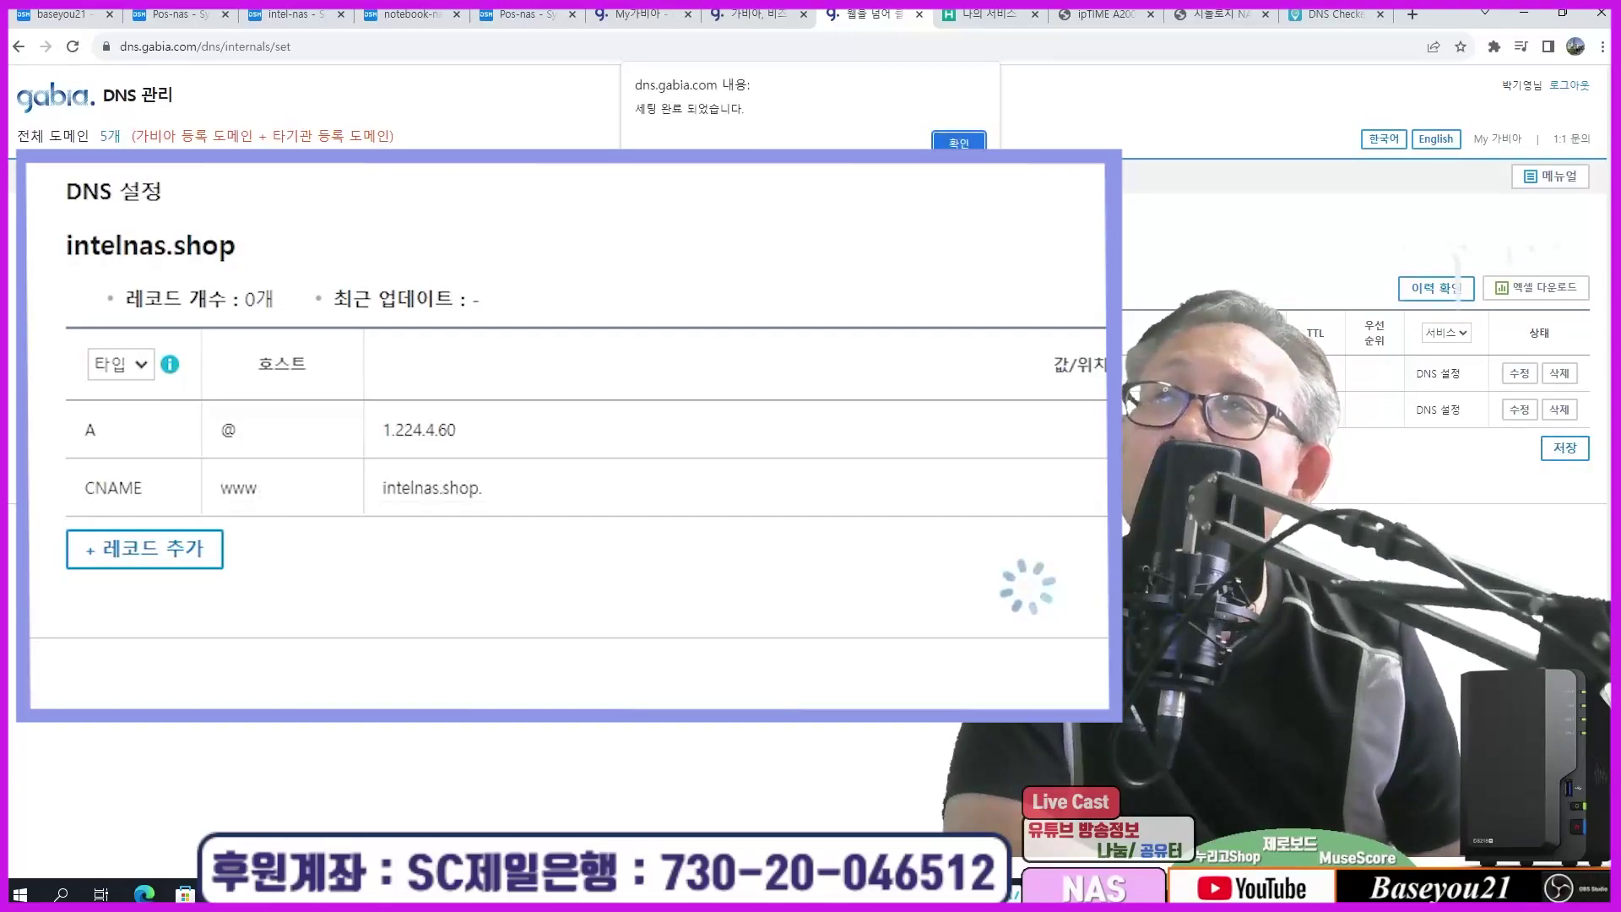
Step: Rerun nslookup intelnas.shop to confirm 1.224.4.60, dismiss the save message, and return to the DNS list
{"action": "key", "text": "alt+Tab"}
{"action": "key", "text": "Up"}
{"action": "key", "text": "Return"}
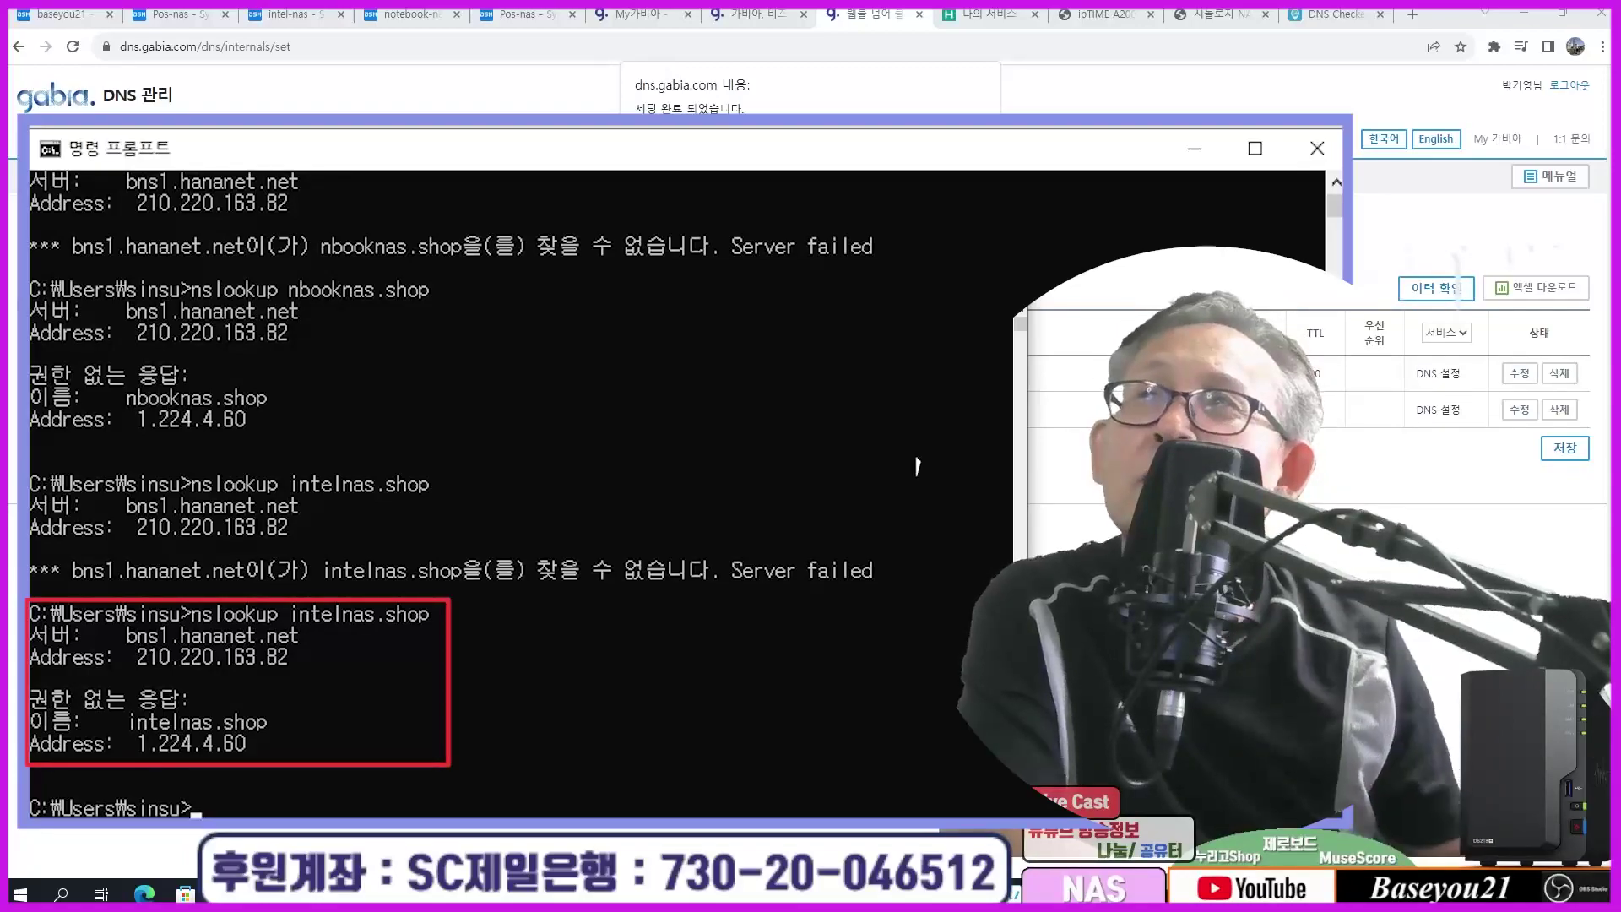
{"action": "key", "text": "alt+Tab"}
{"action": "key", "text": "Return"}
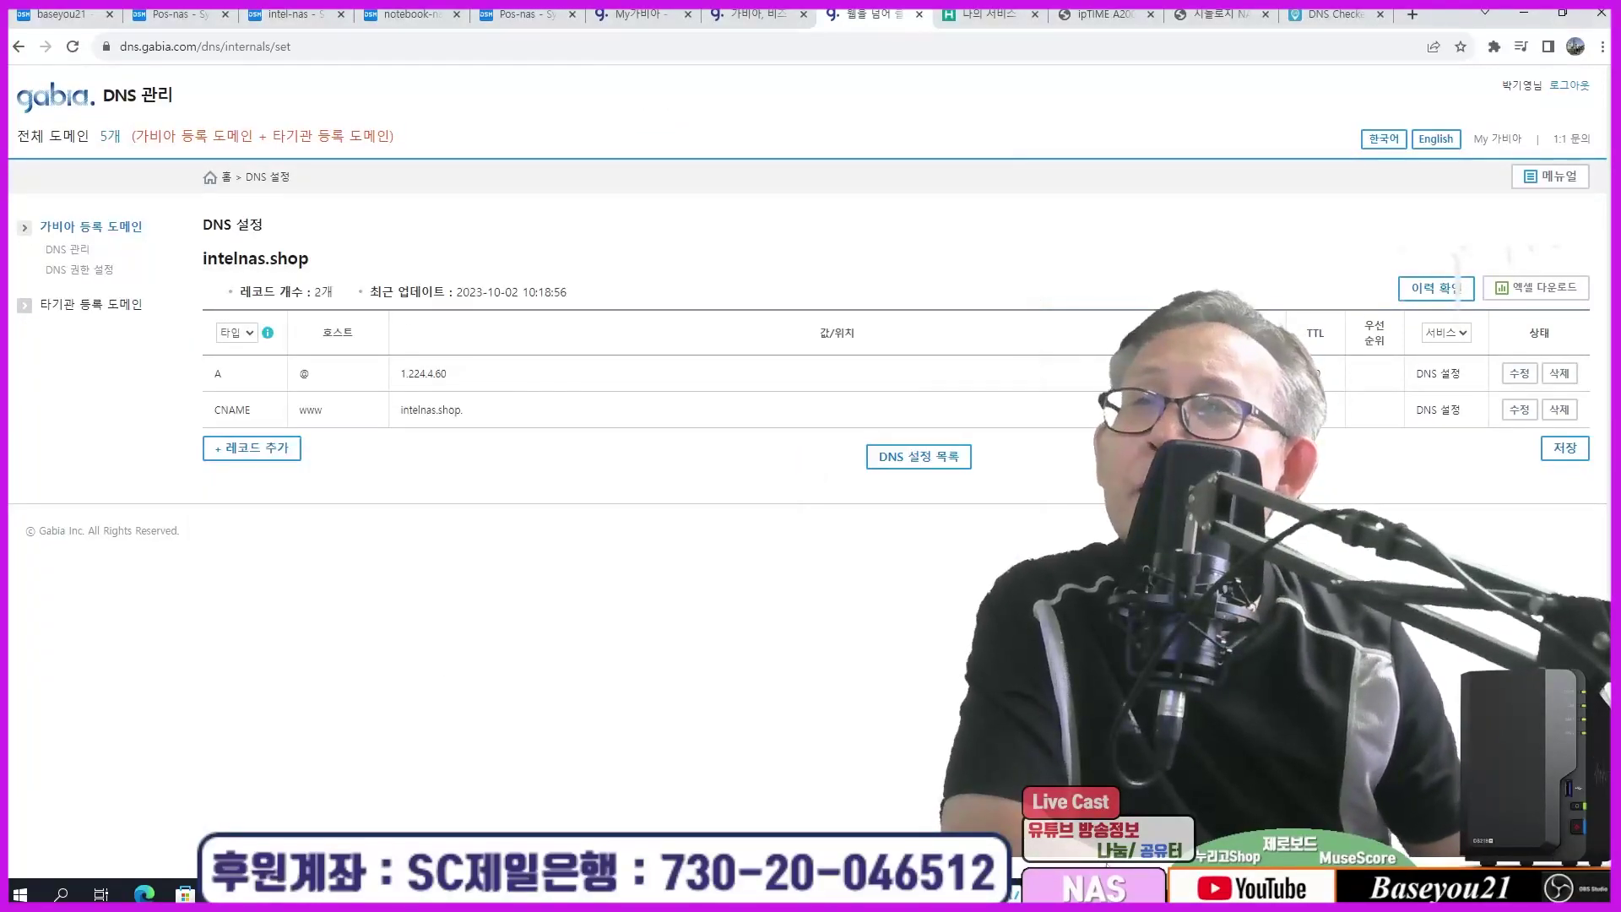
{"action": "key", "text": "alt+Tab"}
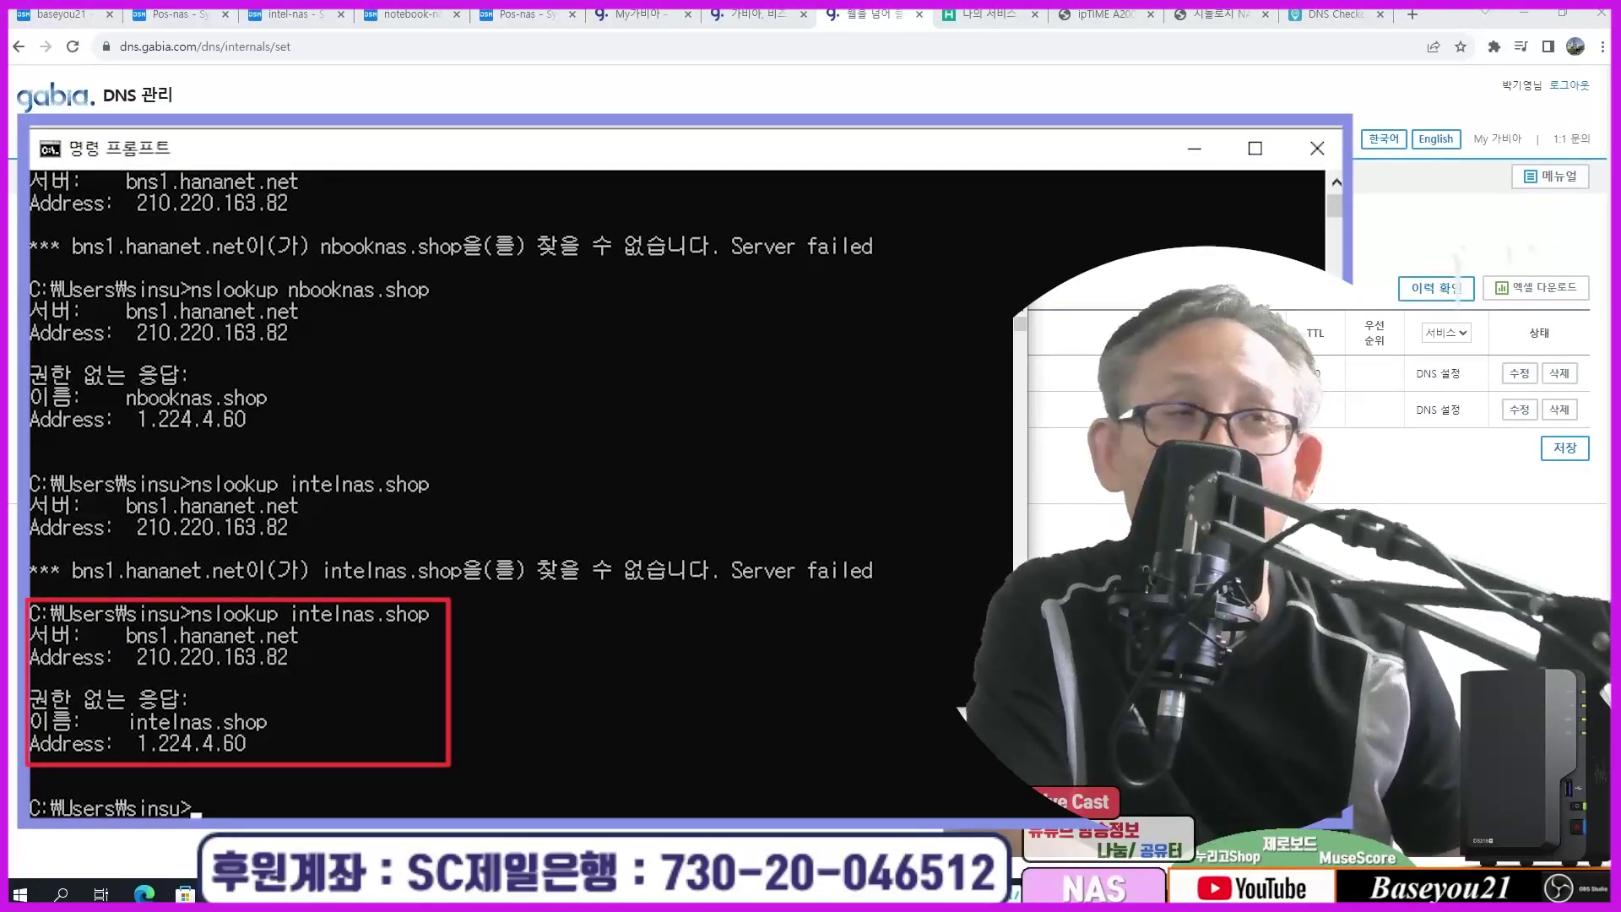
{"action": "key", "text": "alt+Tab"}
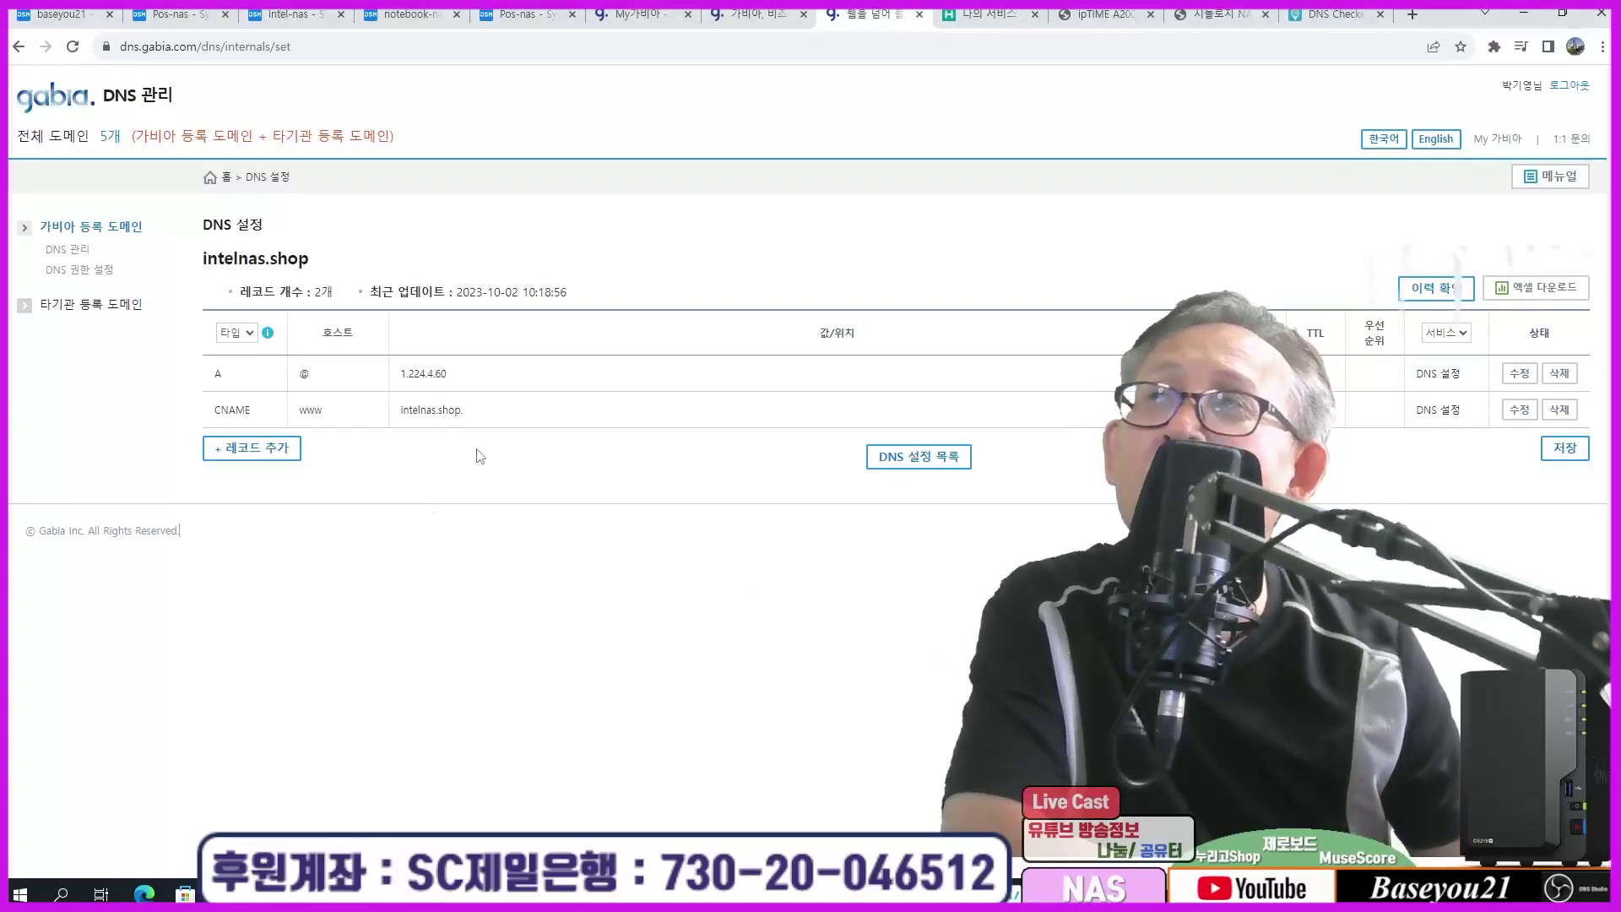
{"action": "left_click", "coordinate": [50, 250]}
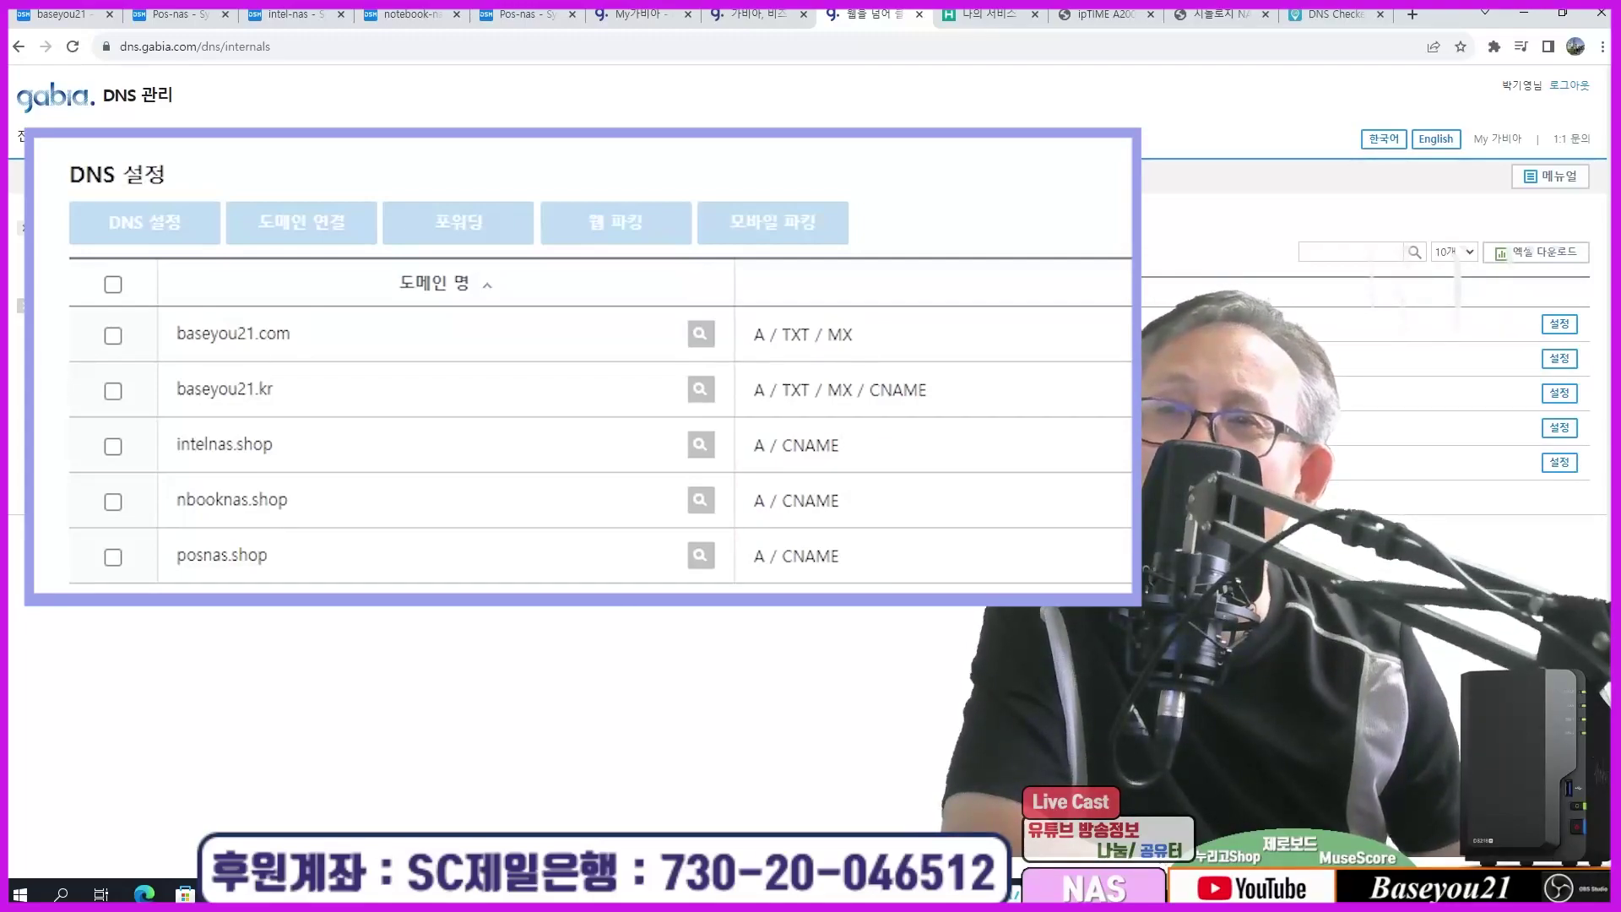
Step: Rerun nslookup for intelnas.shop and nbooknas.shop, both resolving to 1.224.4.60
{"action": "key", "text": "alt+Tab"}
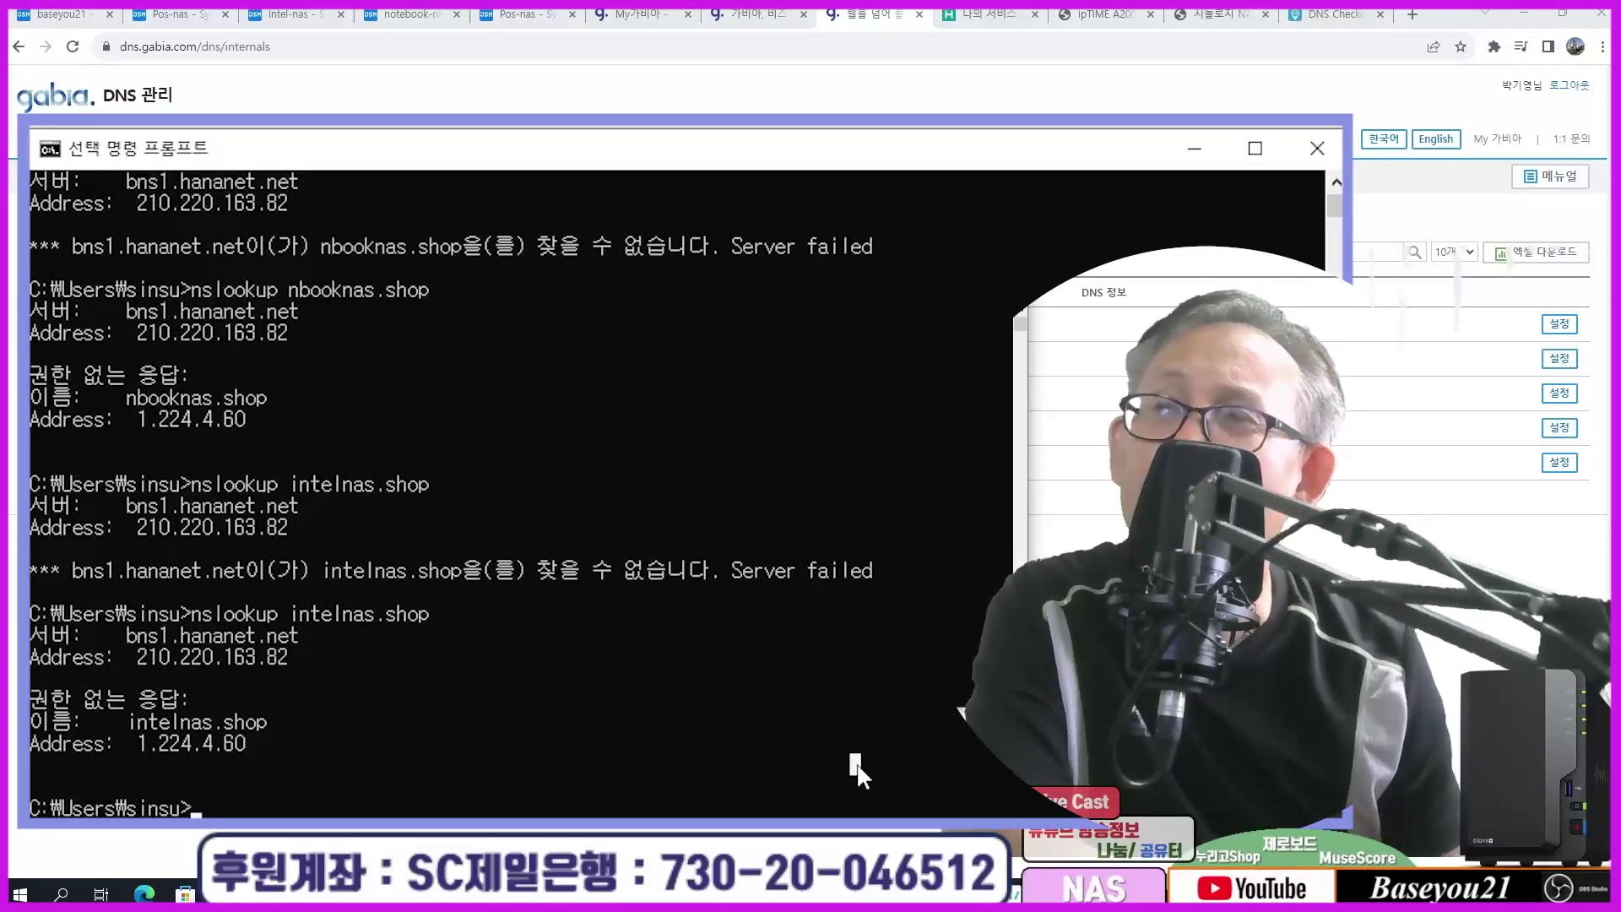
{"action": "key", "text": "Up"}
{"action": "key", "text": "Return"}
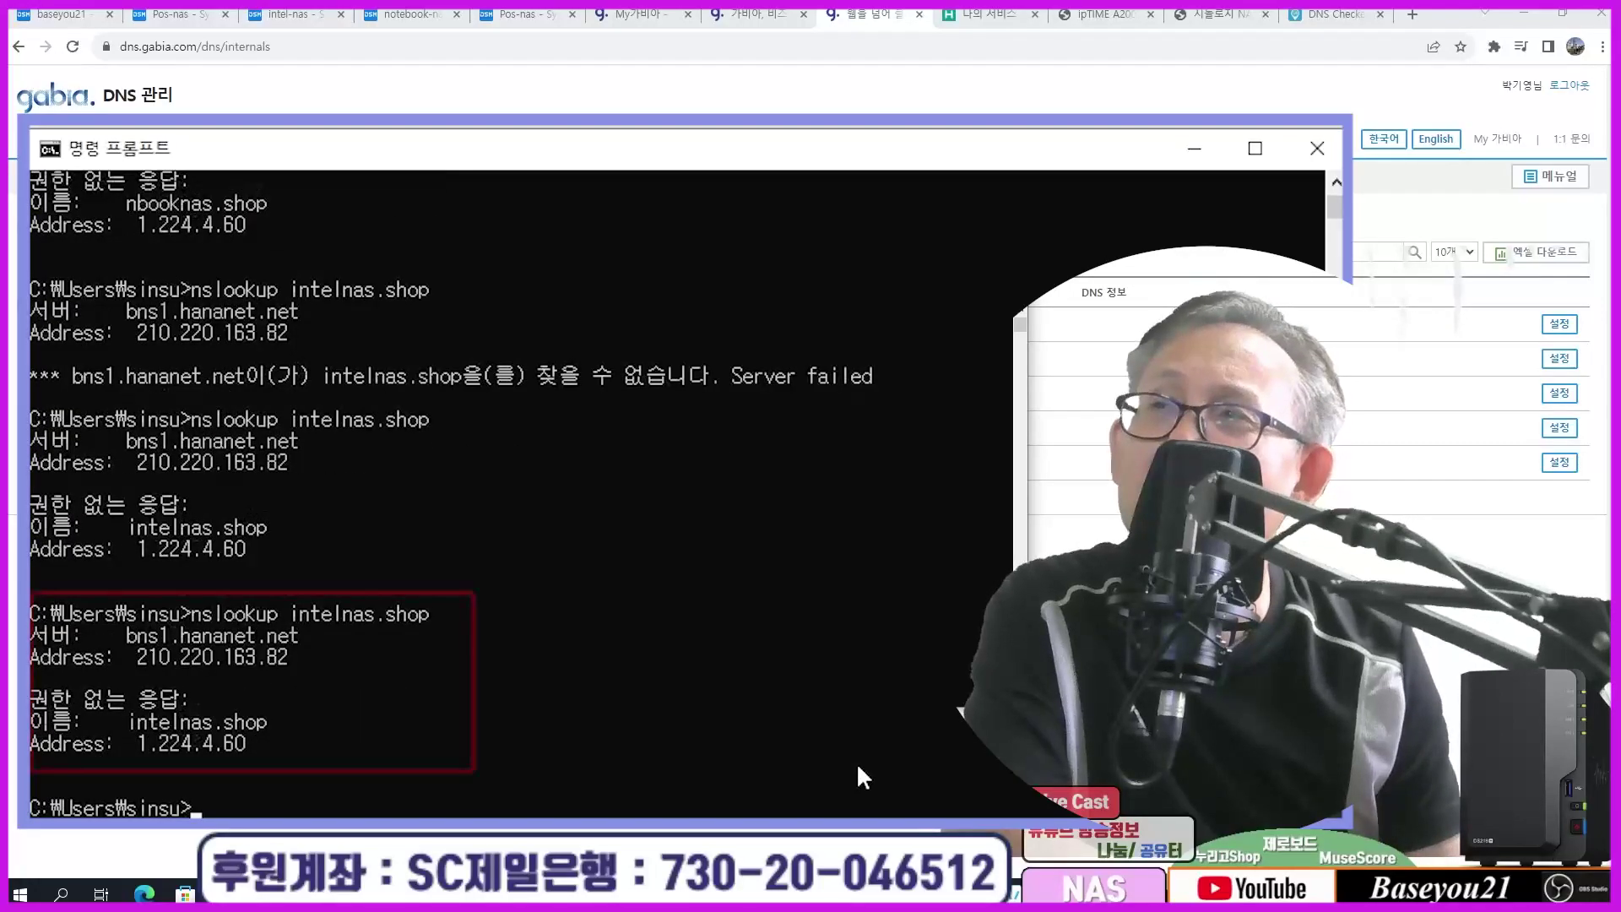
{"action": "key", "text": "Up"}
{"action": "key", "text": "Up"}
{"action": "key", "text": "Return"}
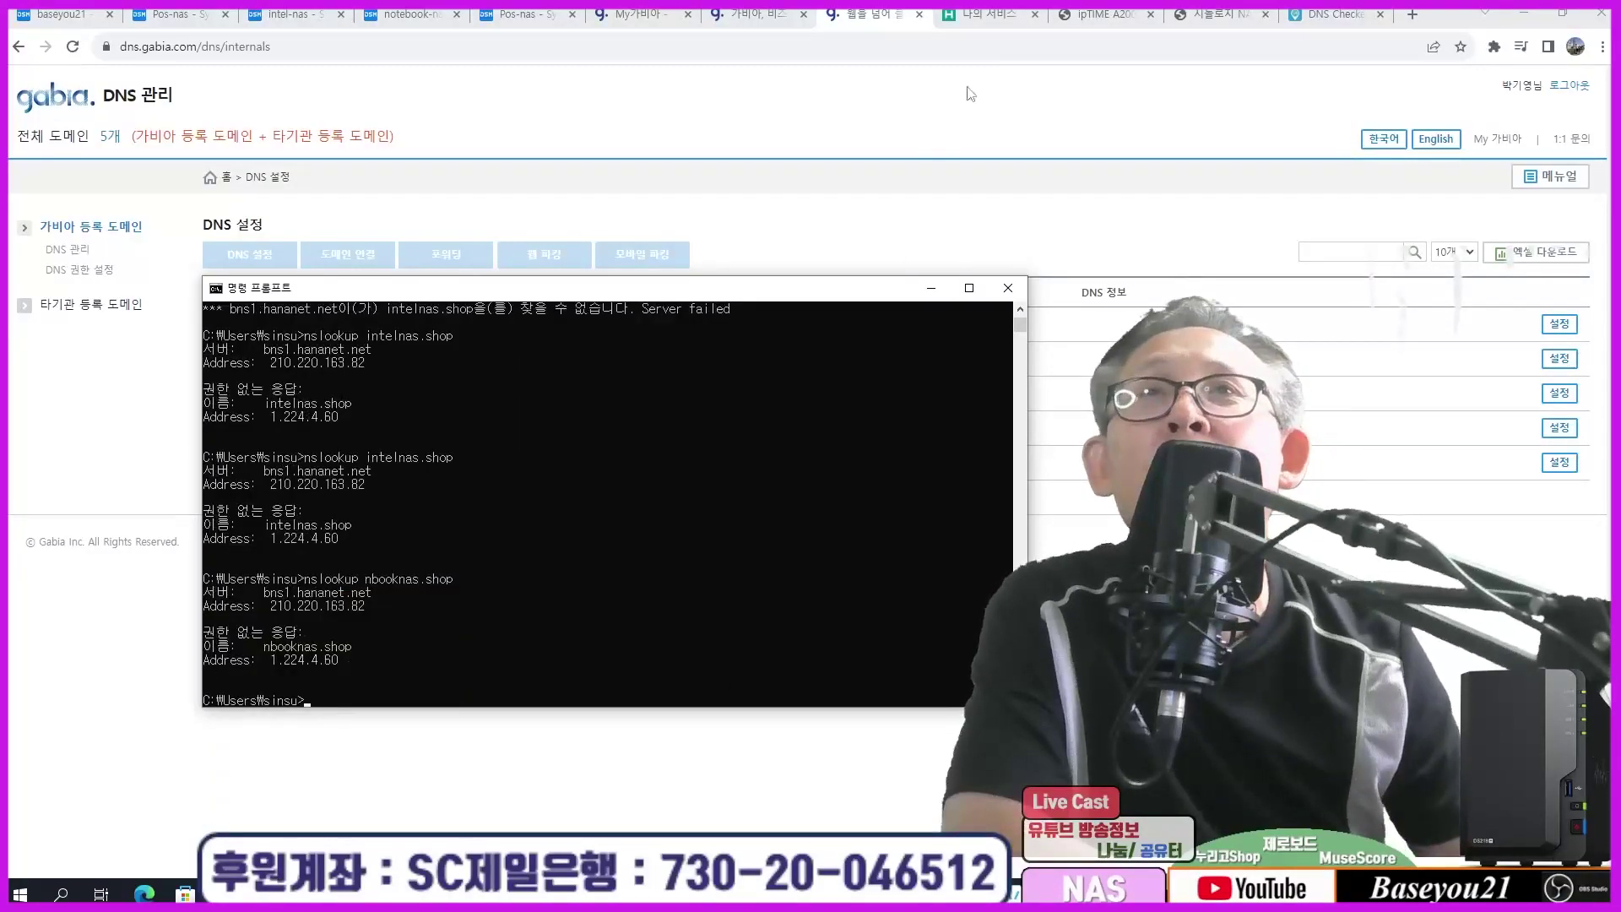
Step: Run a DNS Checker A-record search for nbooknas.shop and review servers returning 1.224.4.60
{"action": "left_click", "coordinate": [970, 94]}
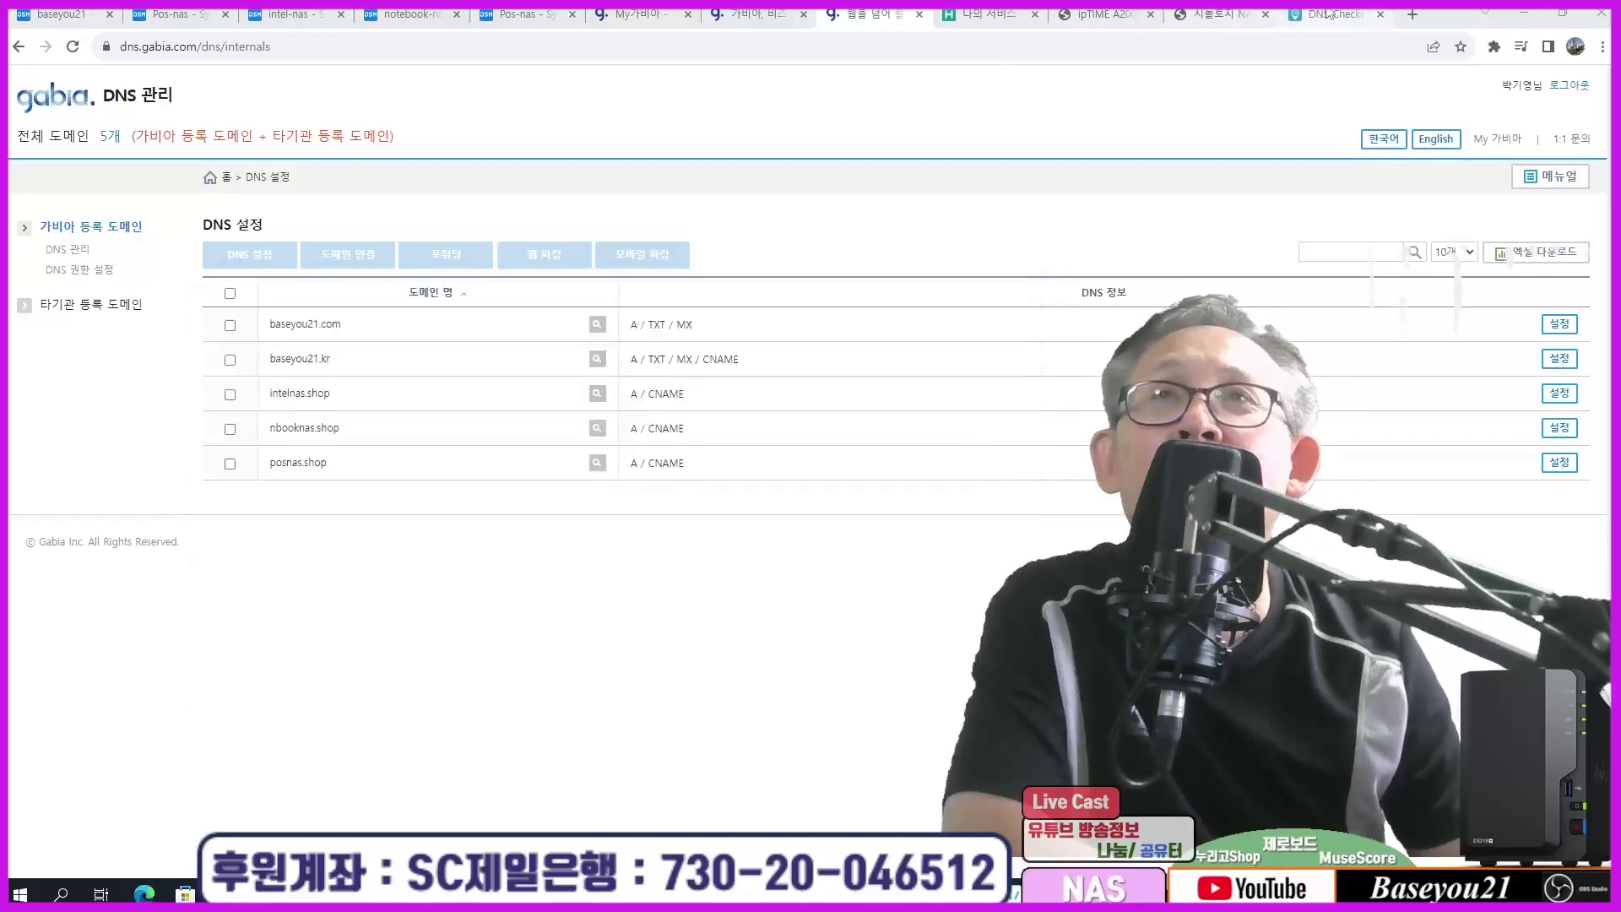
{"action": "left_click", "coordinate": [1334, 13]}
{"action": "left_click", "coordinate": [296, 256]}
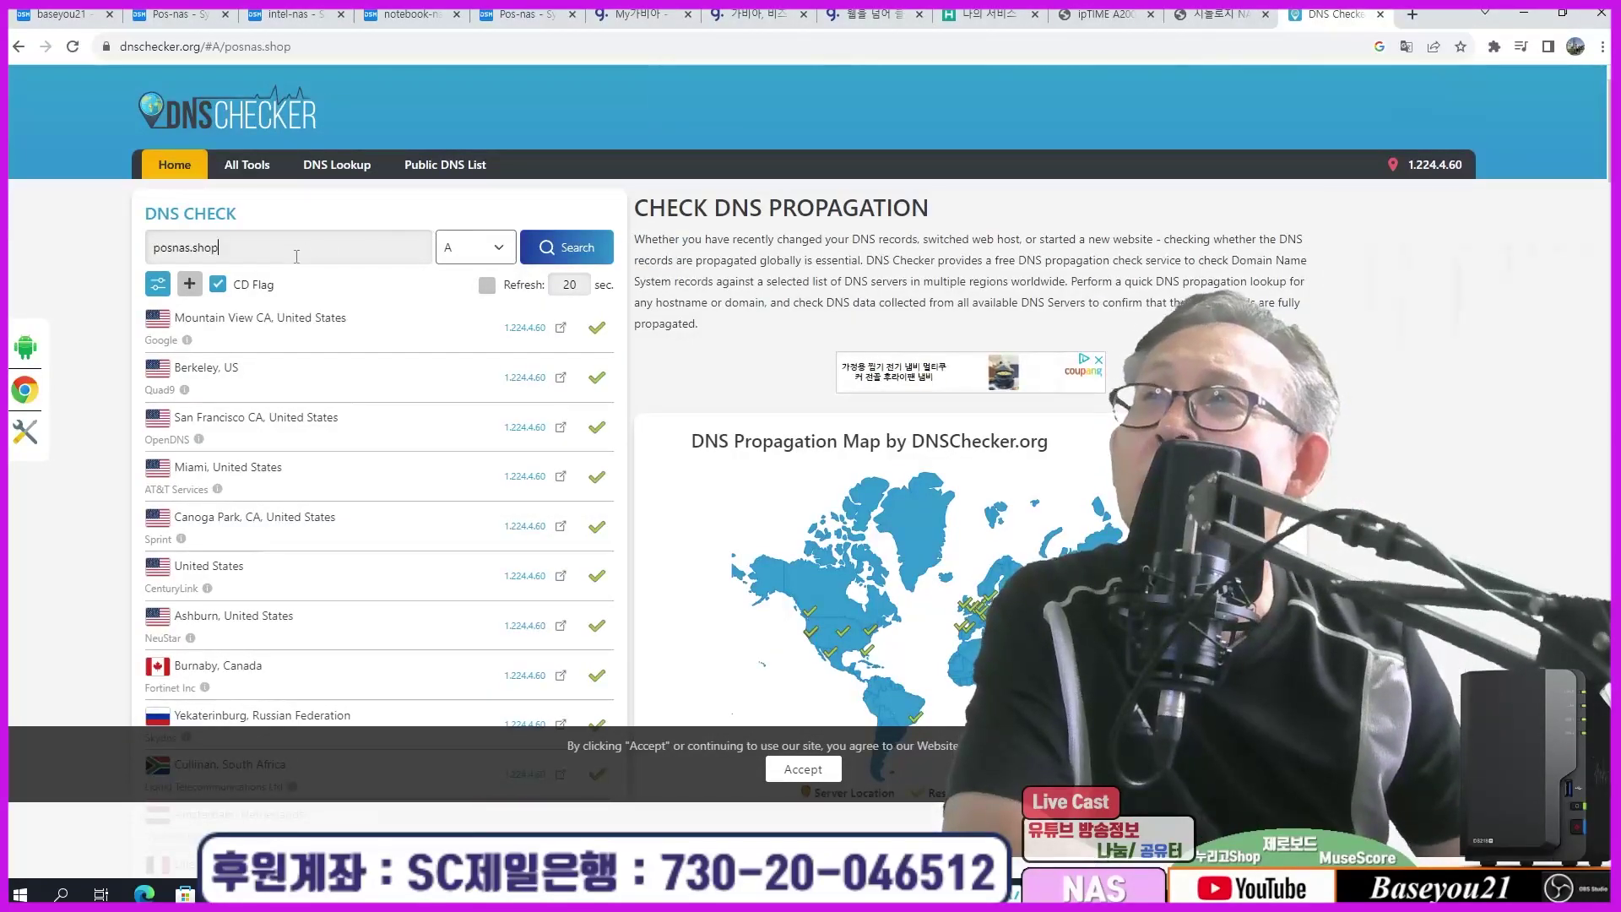
{"action": "key", "text": "Home"}
{"action": "key", "text": "Delete"}
{"action": "key", "text": "Delete"}
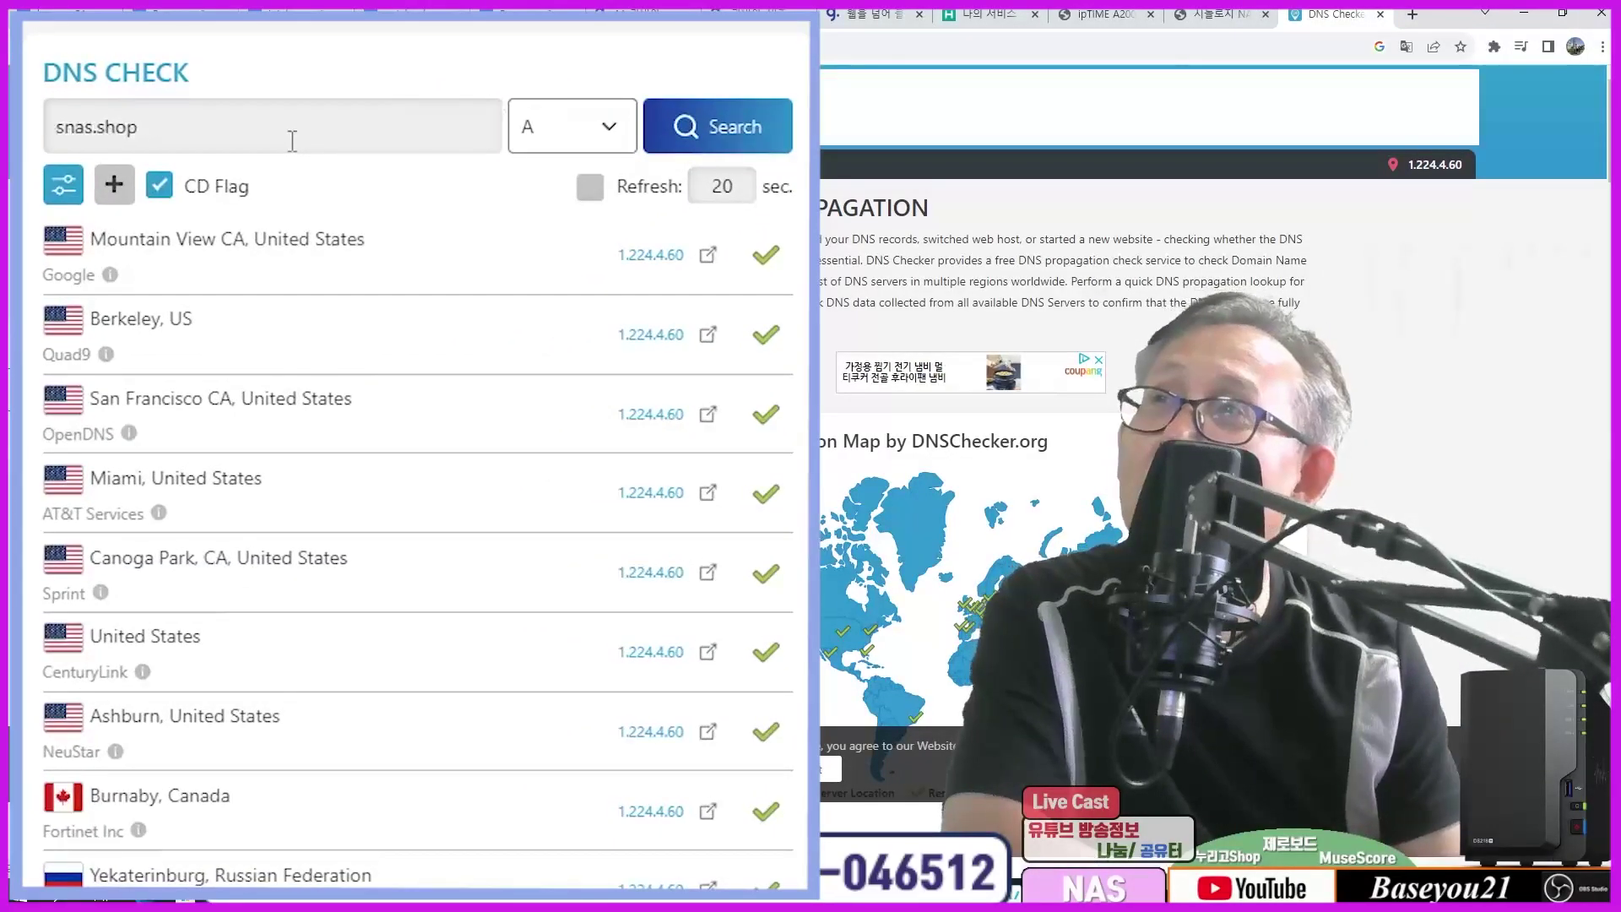
{"action": "key", "text": "Delete"}
{"action": "type", "text": "nboo"}
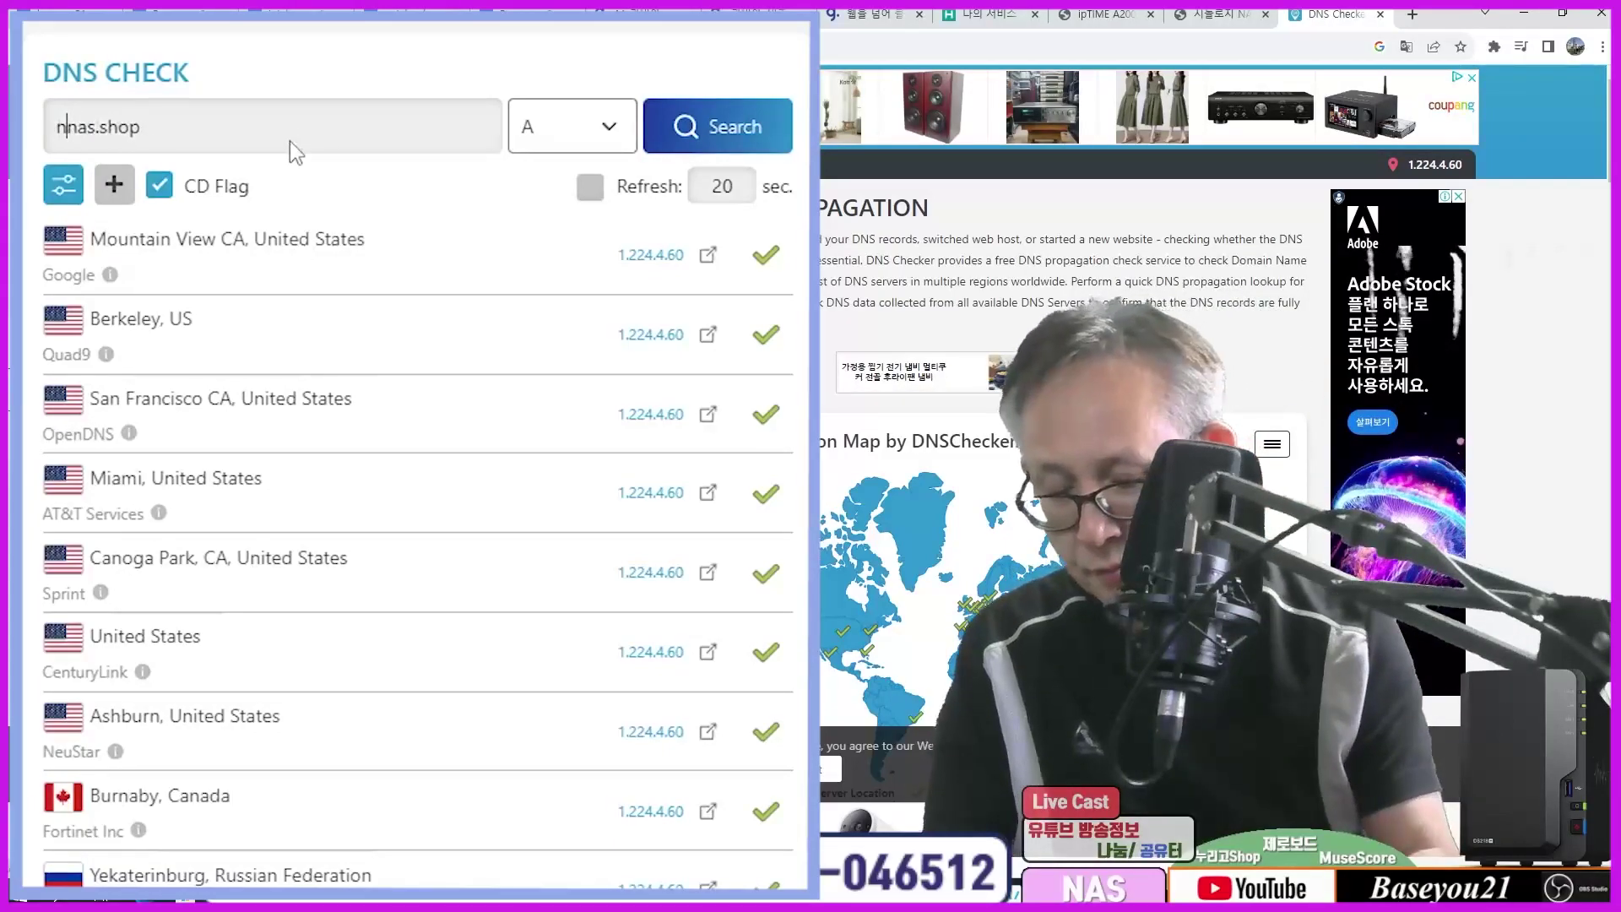
{"action": "type", "text": "k"}
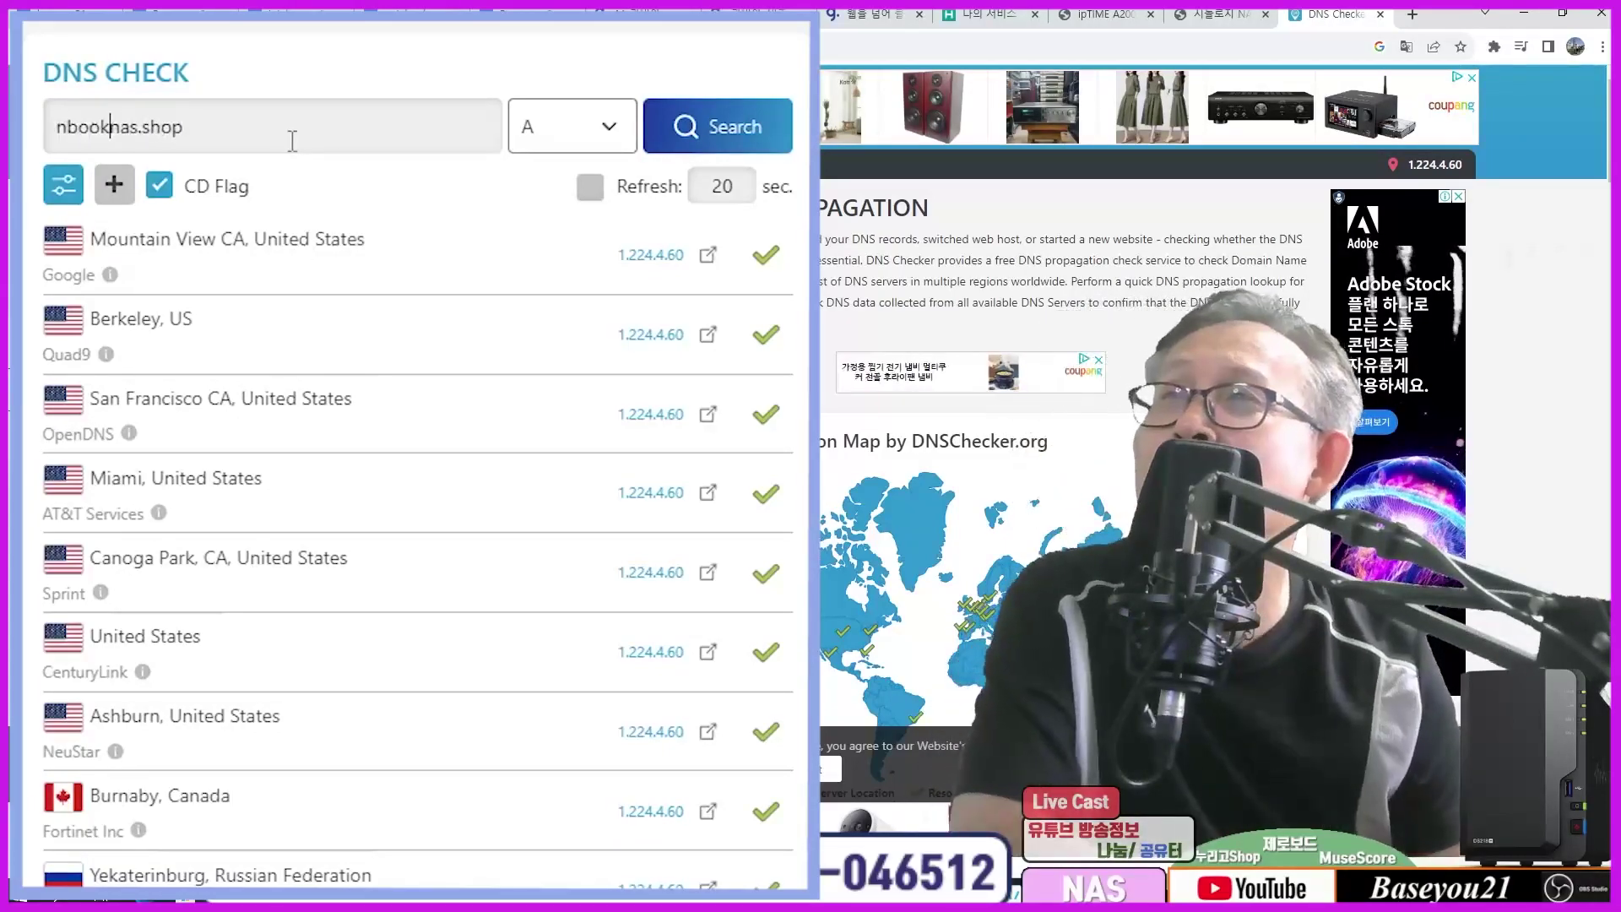
{"action": "left_click", "coordinate": [686, 127]}
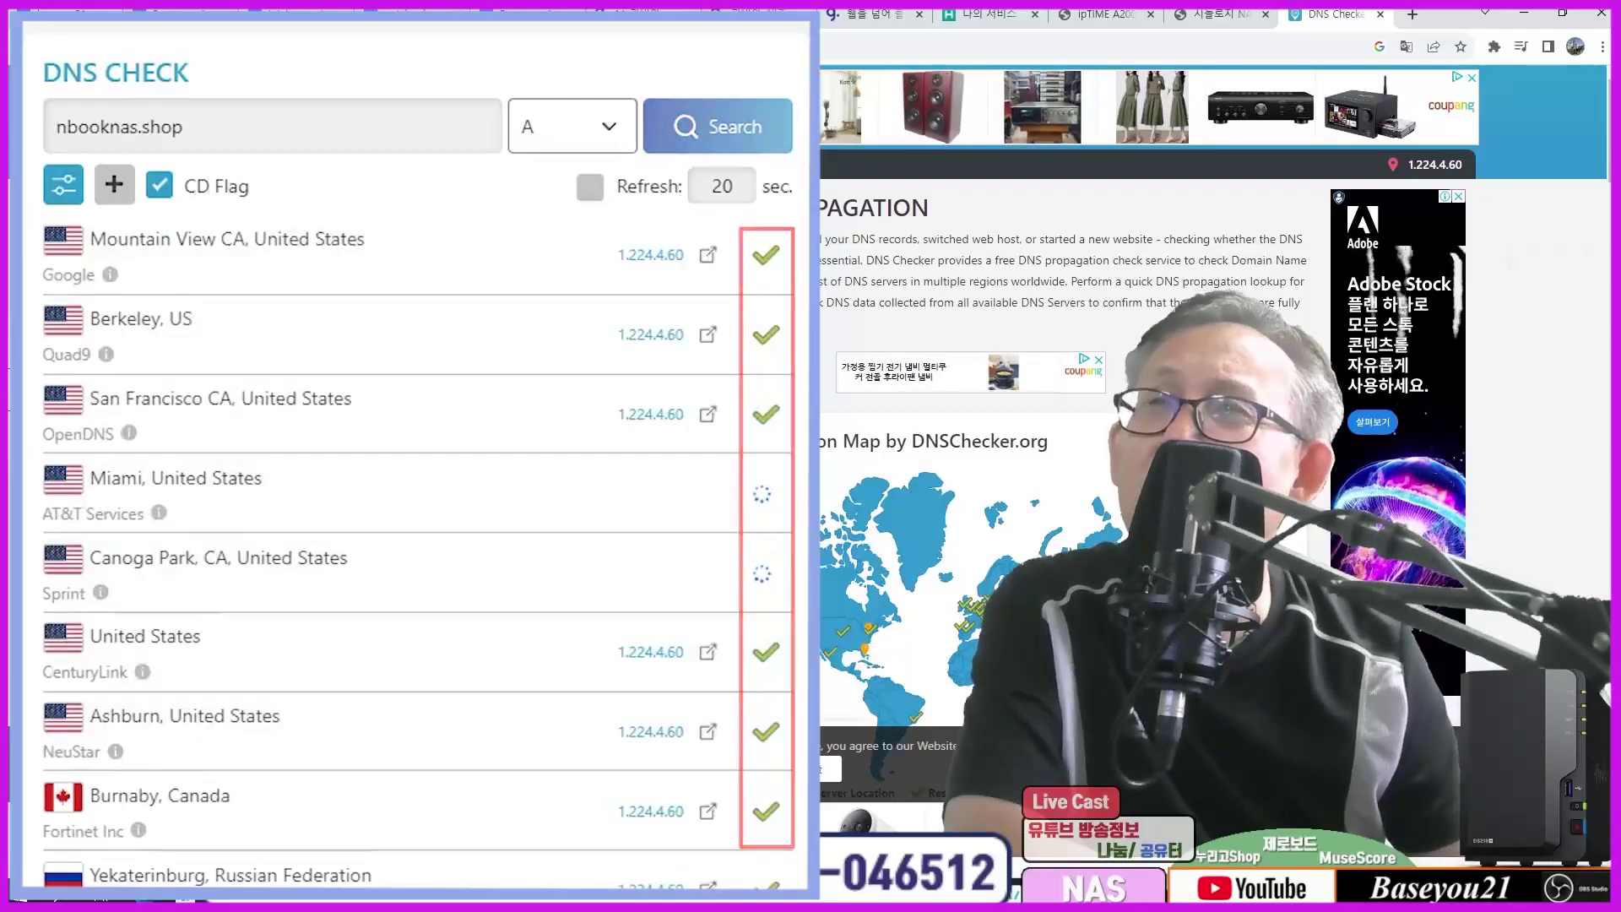
{"action": "scroll", "coordinate": [406, 456], "scroll_direction": "down", "scroll_amount": 3}
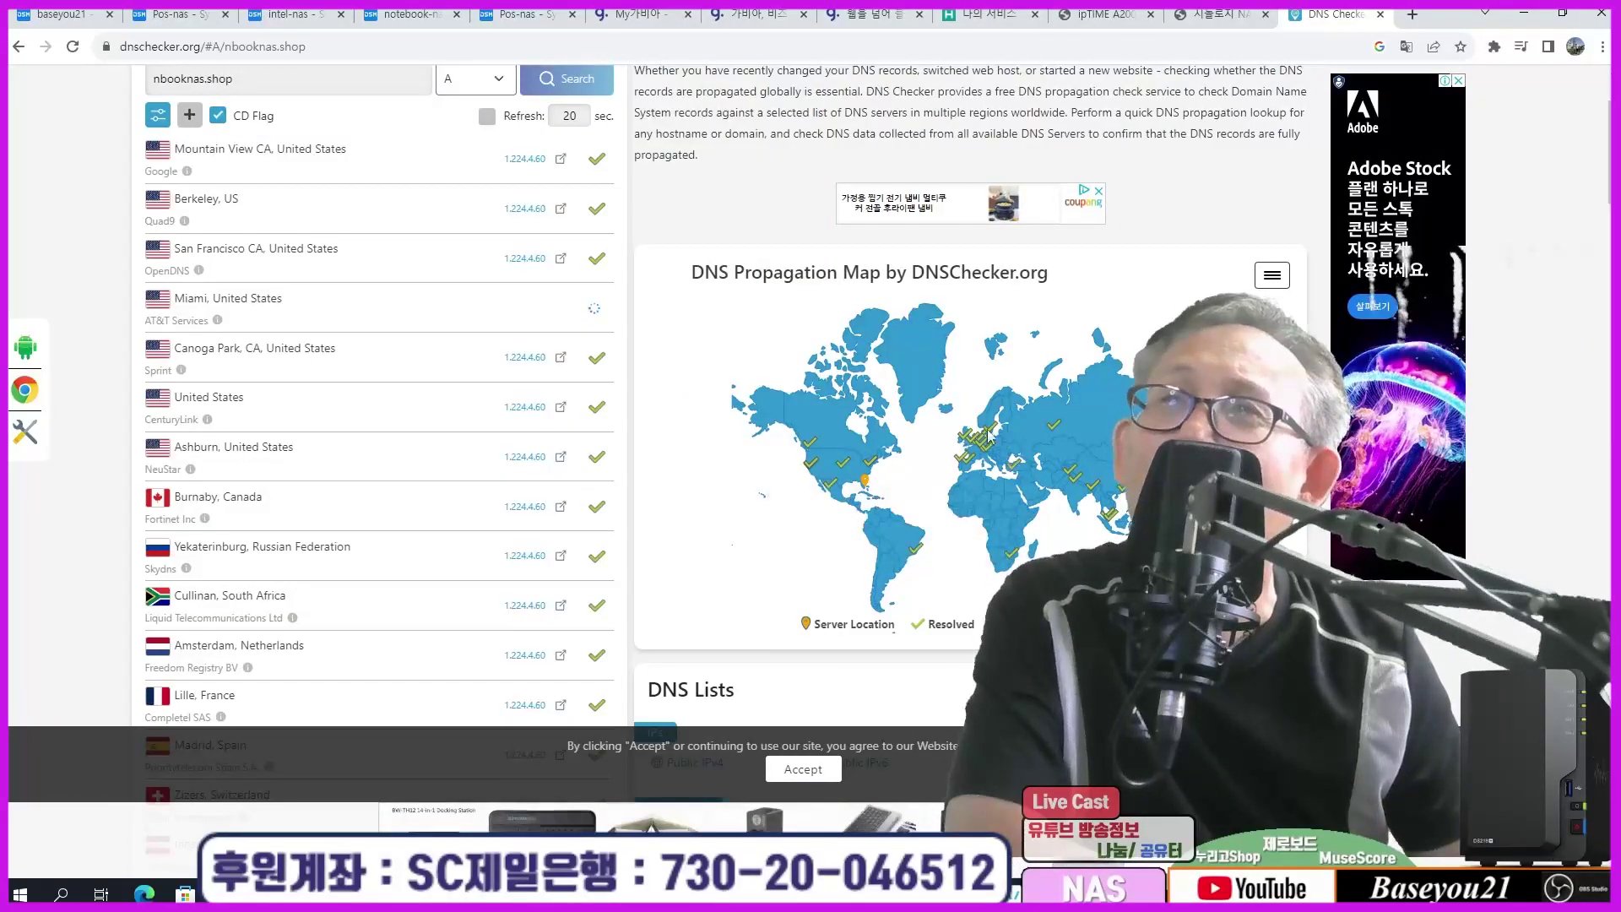
{"action": "scroll", "coordinate": [959, 460], "scroll_direction": "down", "scroll_amount": 1}
{"action": "scroll", "coordinate": [530, 557], "scroll_direction": "down", "scroll_amount": 10}
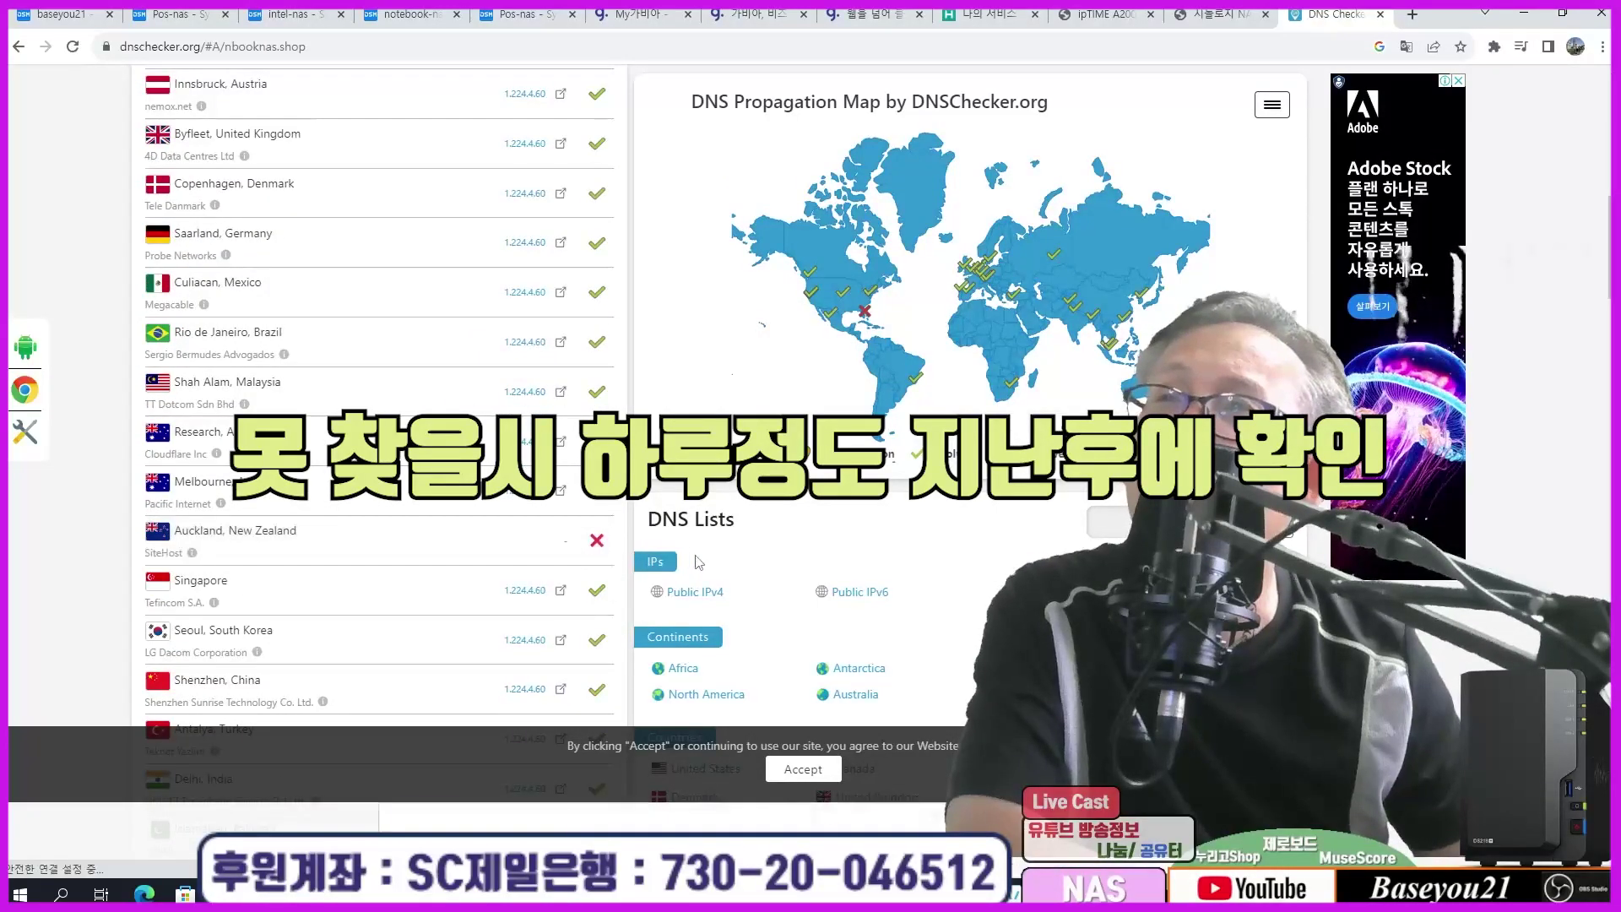
{"action": "scroll", "coordinate": [581, 560], "scroll_direction": "up", "scroll_amount": 3}
{"action": "scroll", "coordinate": [562, 406], "scroll_direction": "up", "scroll_amount": 8}
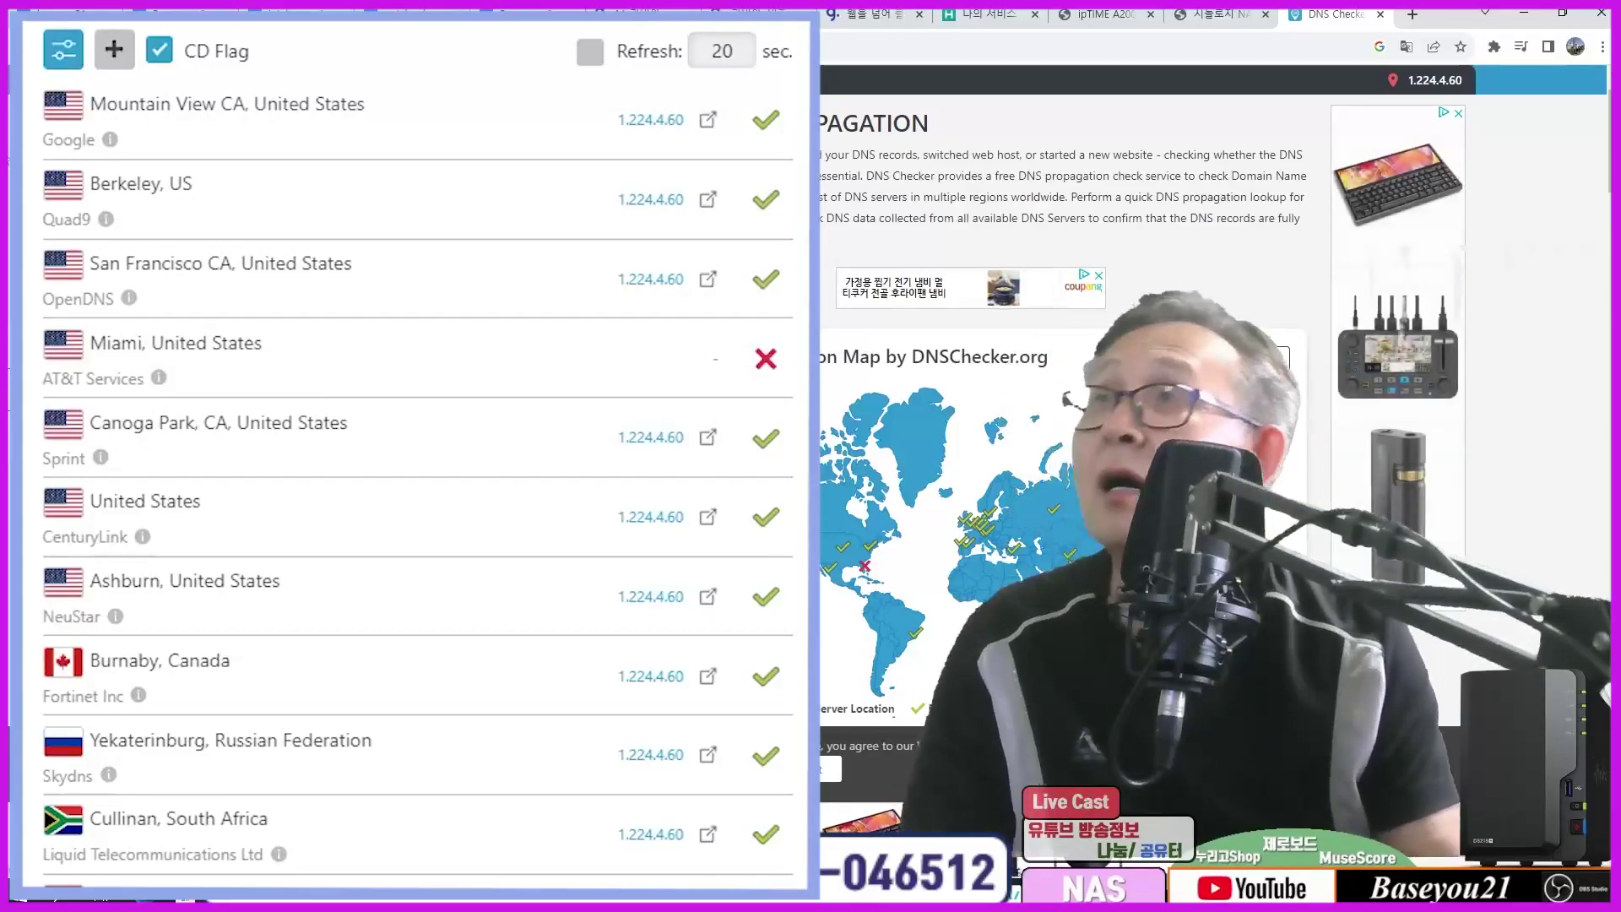
{"action": "scroll", "coordinate": [189, 422], "scroll_direction": "down", "scroll_amount": 15}
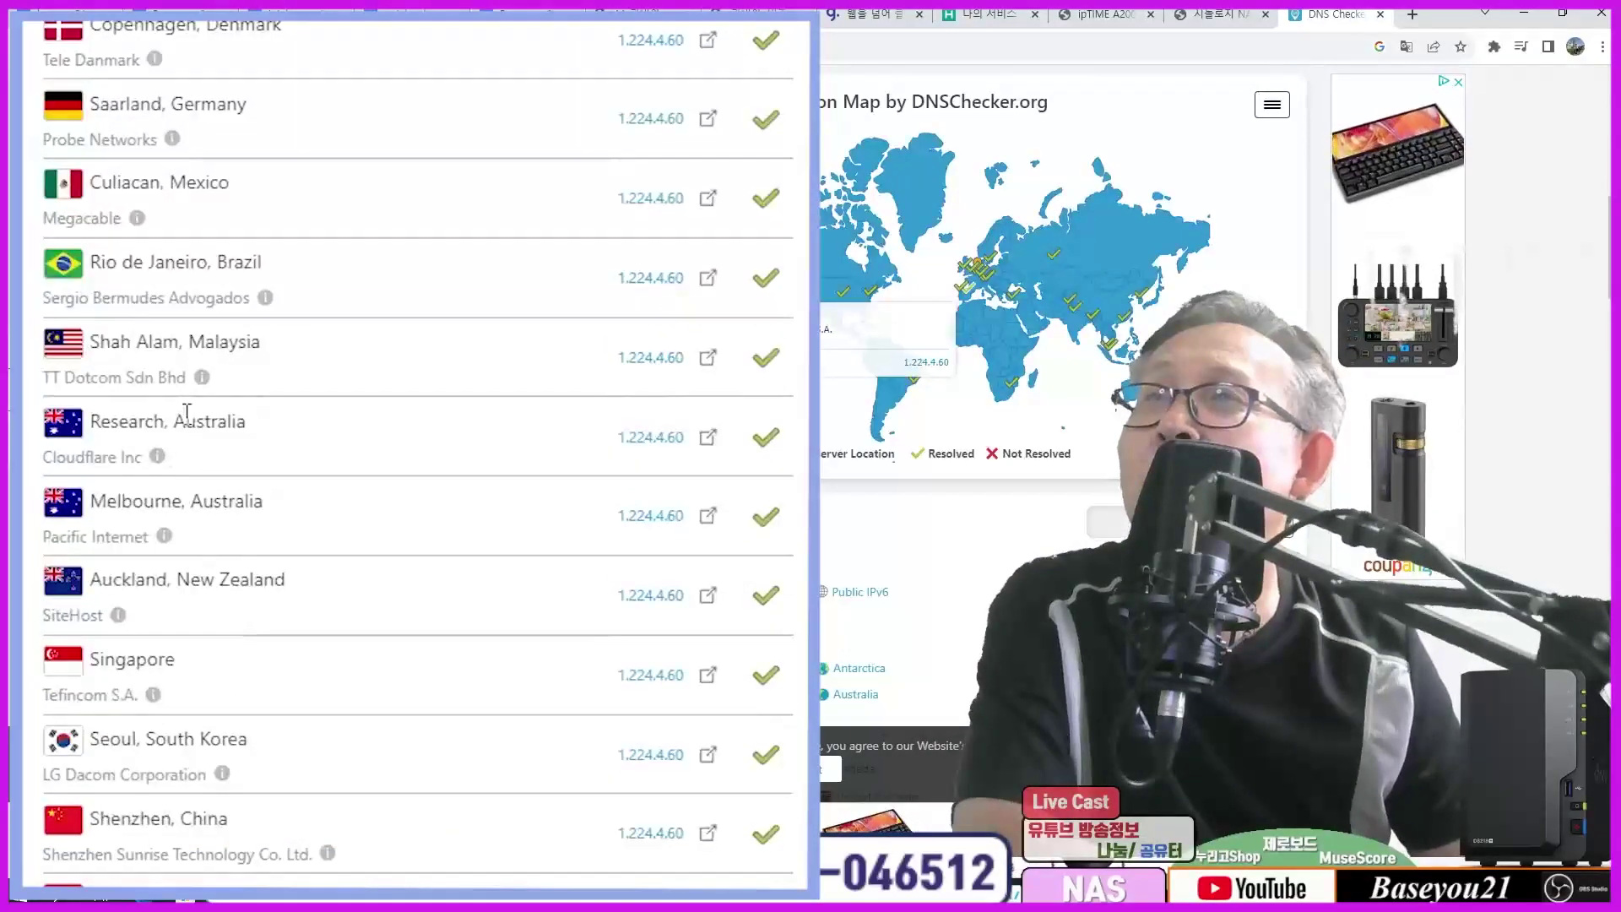
{"action": "scroll", "coordinate": [189, 433], "scroll_direction": "up", "scroll_amount": 15}
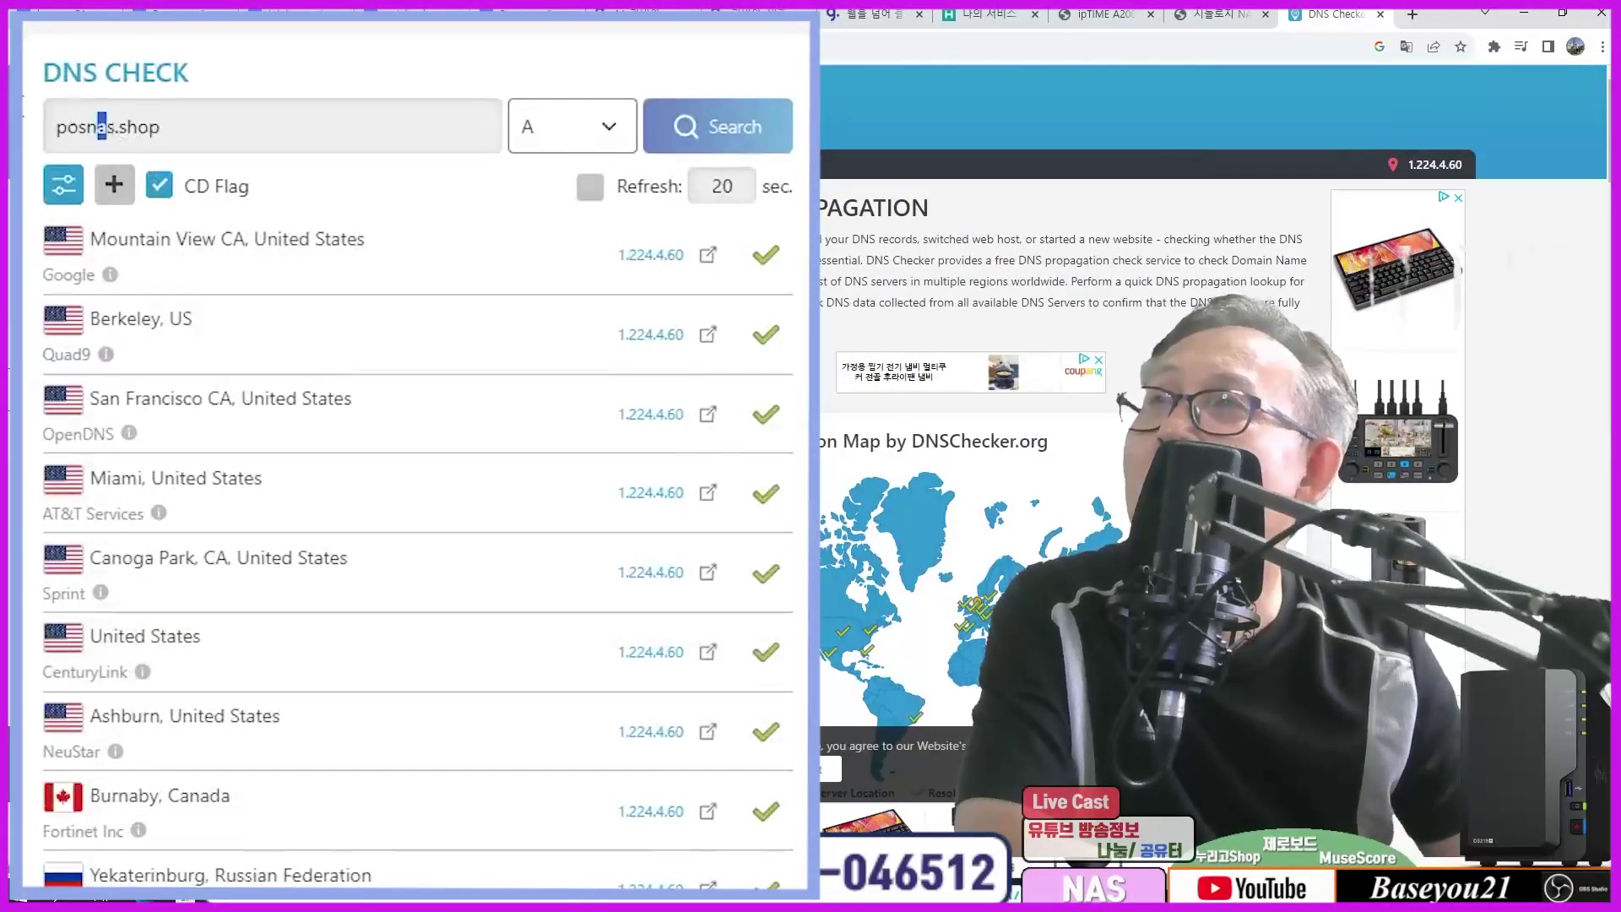
Step: Check A-record propagation for intelnas.shop in DNS Checker and review the results
{"action": "left_click_drag", "start_coordinate": [107, 126], "coordinate": [56, 127]}
{"action": "key", "text": "BackSpace"}
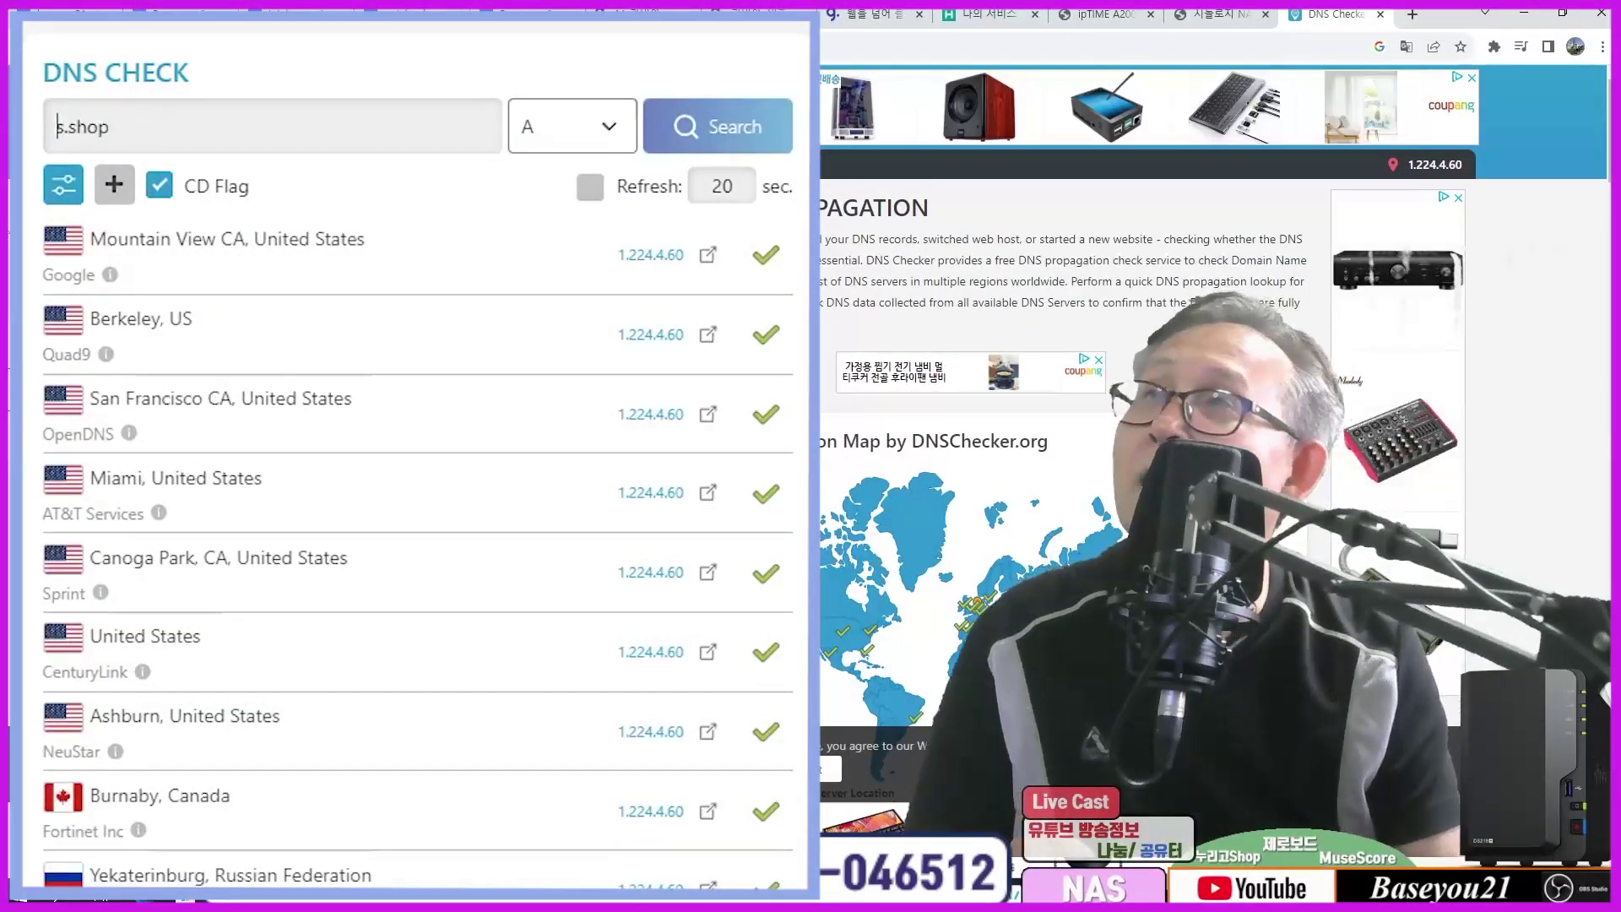
{"action": "key", "text": "BackSpace"}
{"action": "type", "text": "intelnas"}
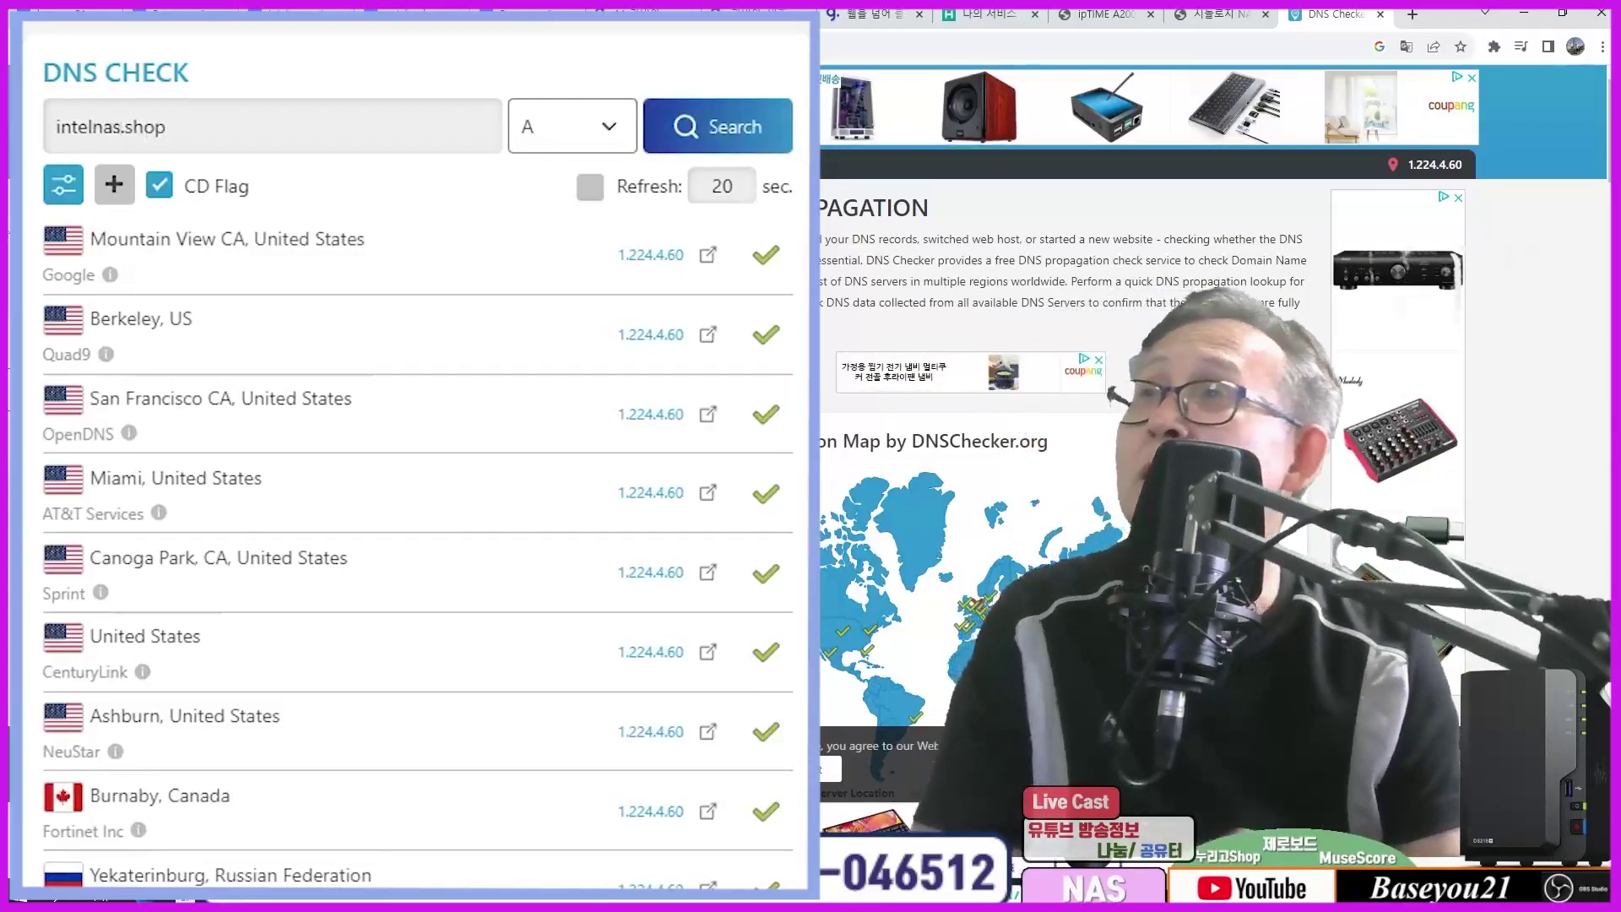
{"action": "left_click", "coordinate": [669, 123]}
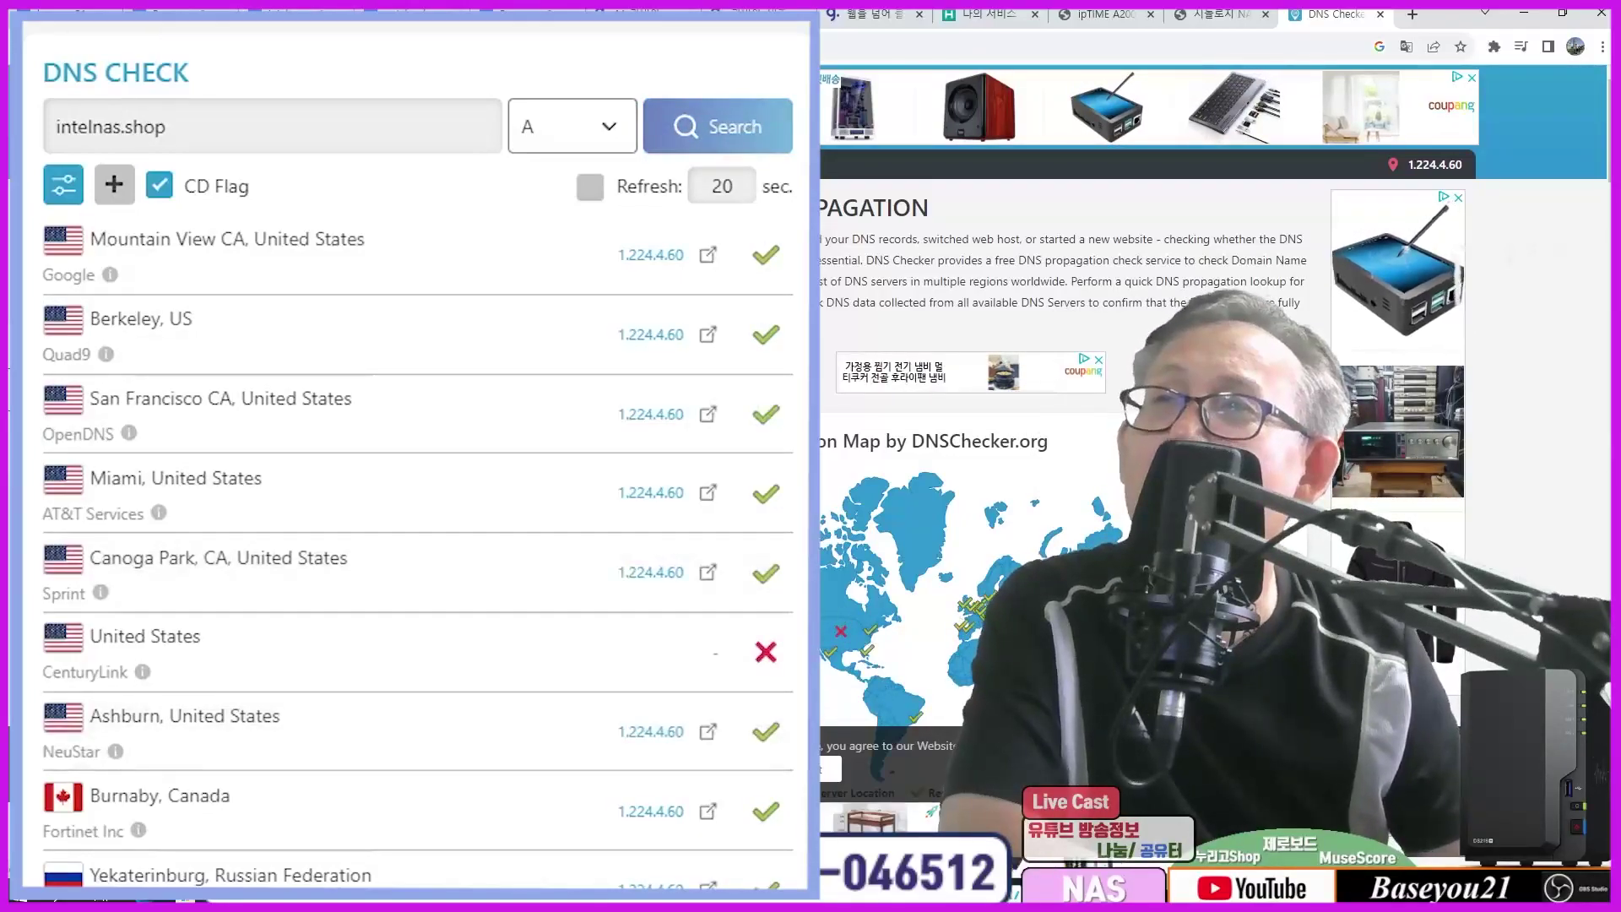
{"action": "scroll", "coordinate": [880, 582], "scroll_direction": "down", "scroll_amount": 4}
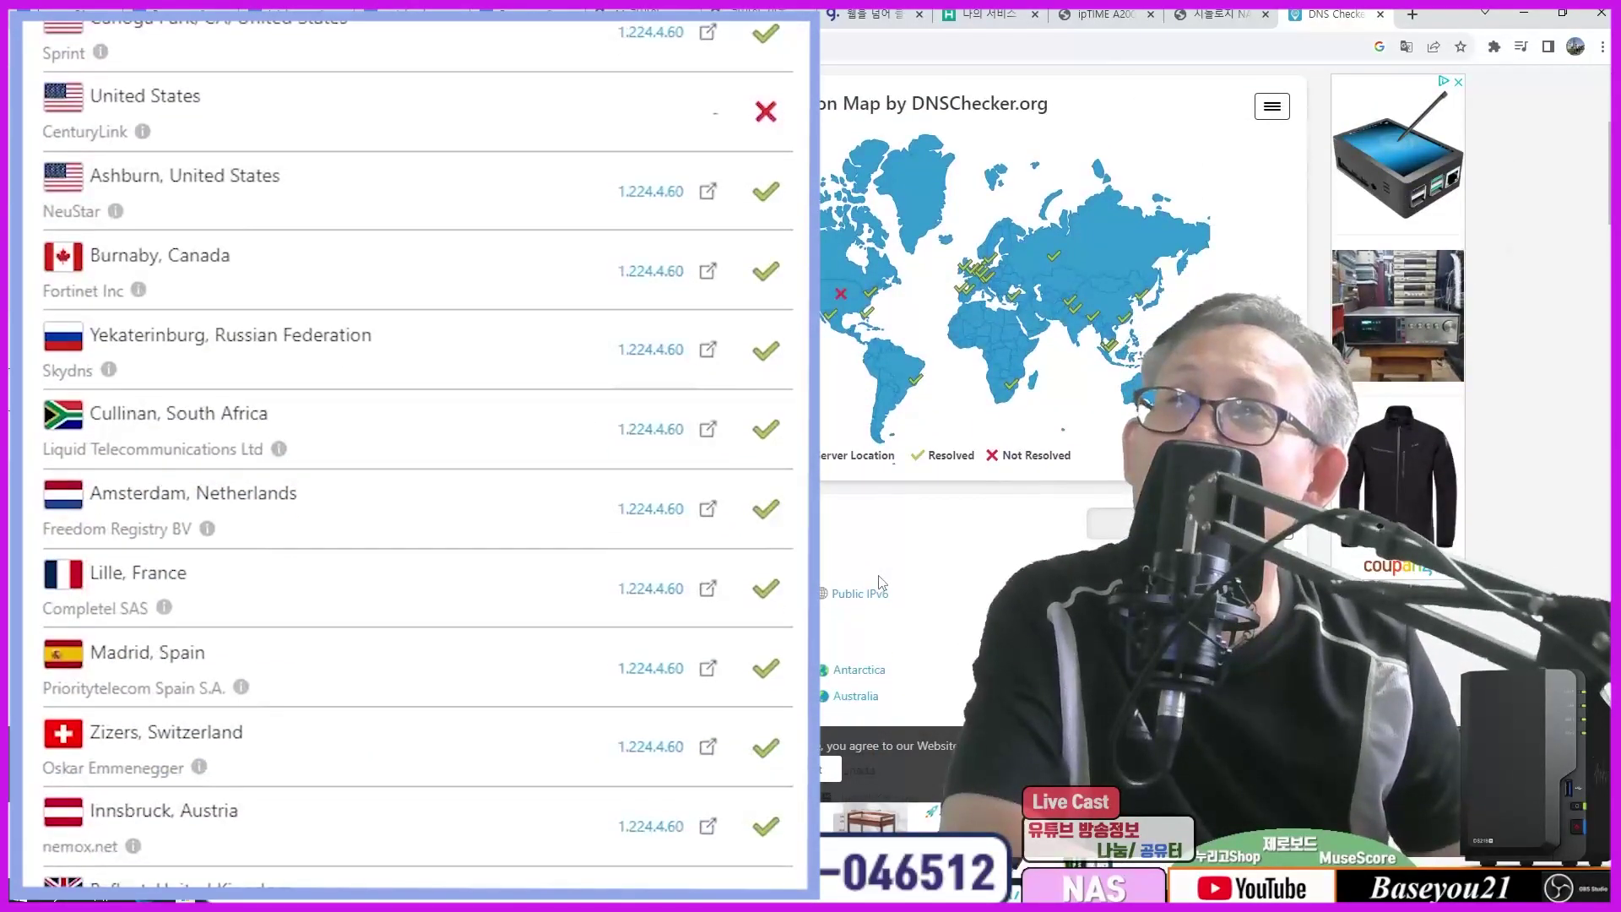
{"action": "scroll", "coordinate": [607, 663], "scroll_direction": "down", "scroll_amount": 10}
{"action": "scroll", "coordinate": [605, 664], "scroll_direction": "up", "scroll_amount": 12}
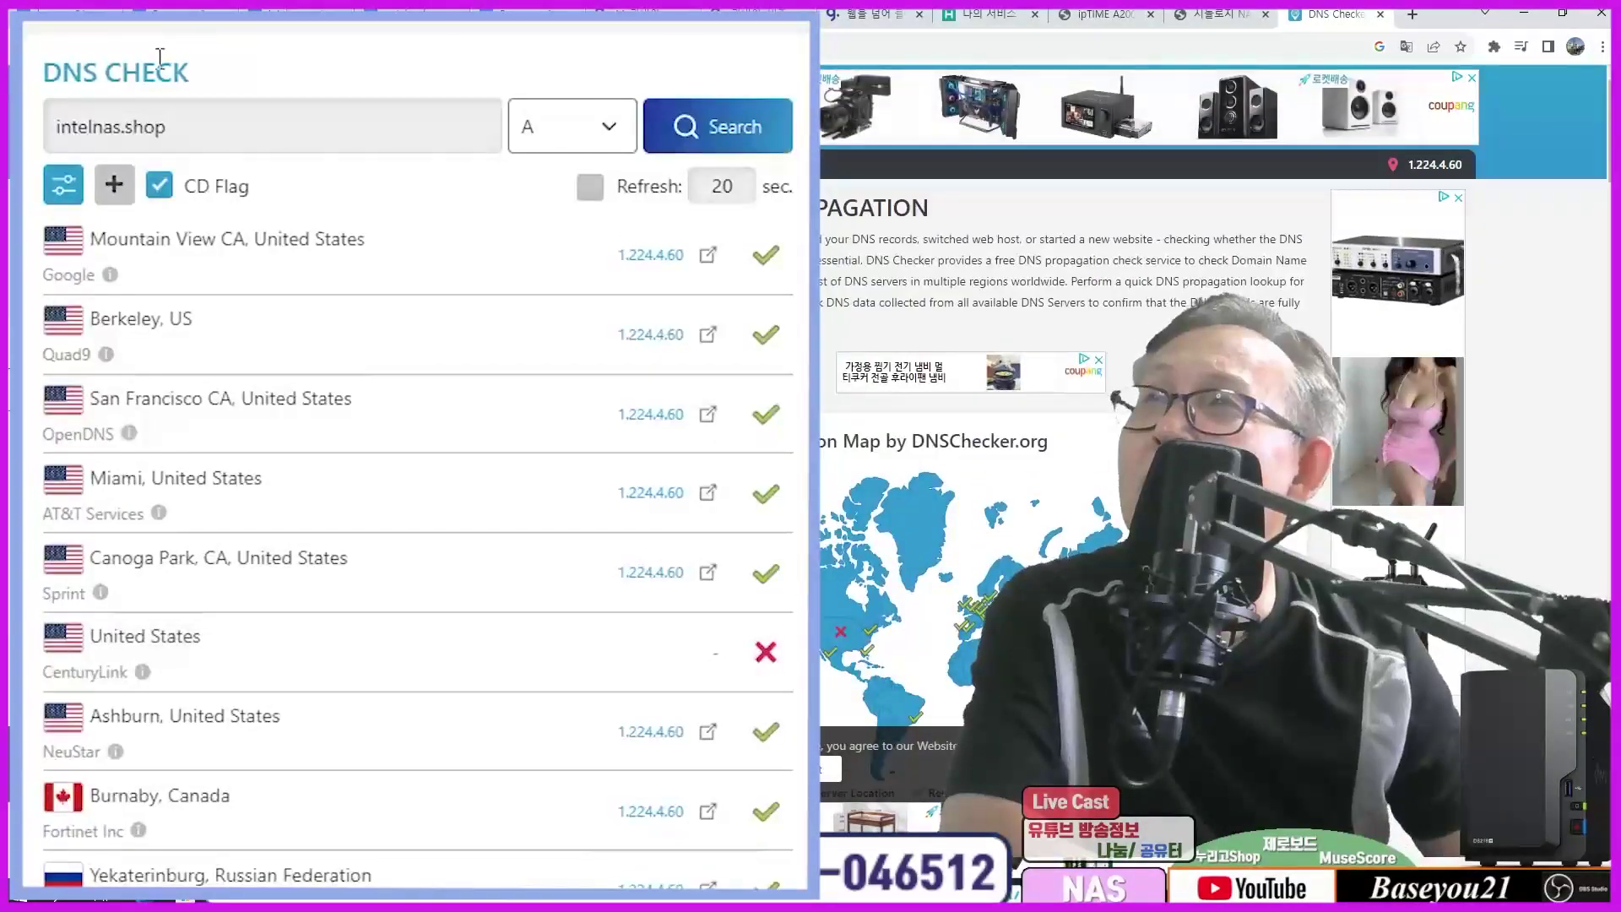
Step: Recheck propagation for nbooknas.shop, all returning 1.224.4.60, and accept the cookie notice
{"action": "double_click", "coordinate": [123, 127]}
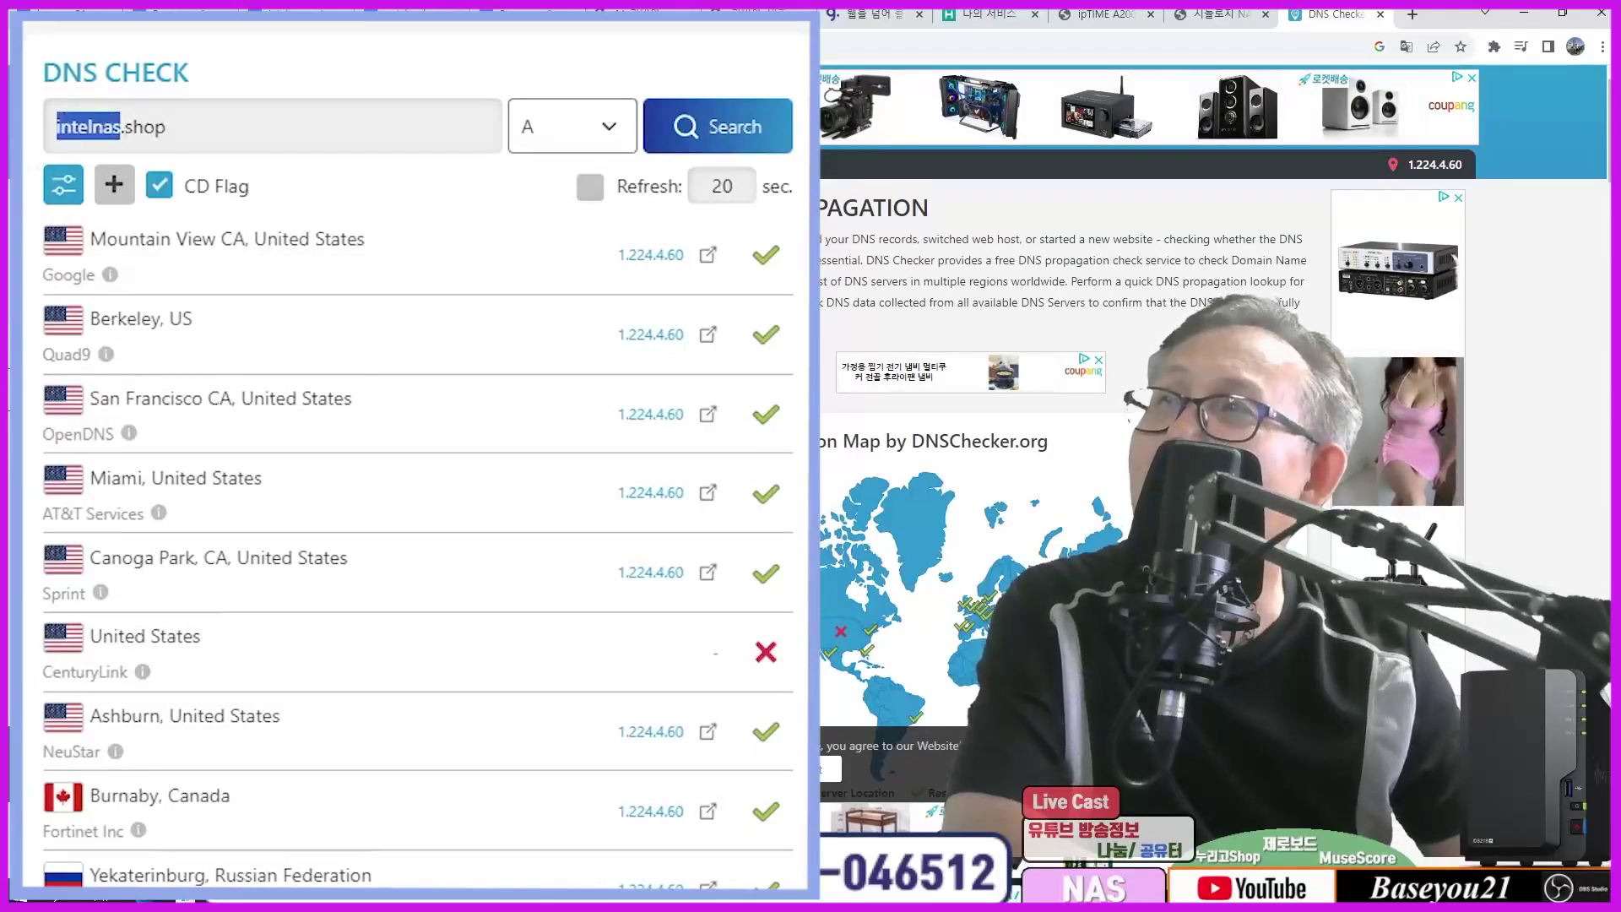
{"action": "type", "text": "nbookn"}
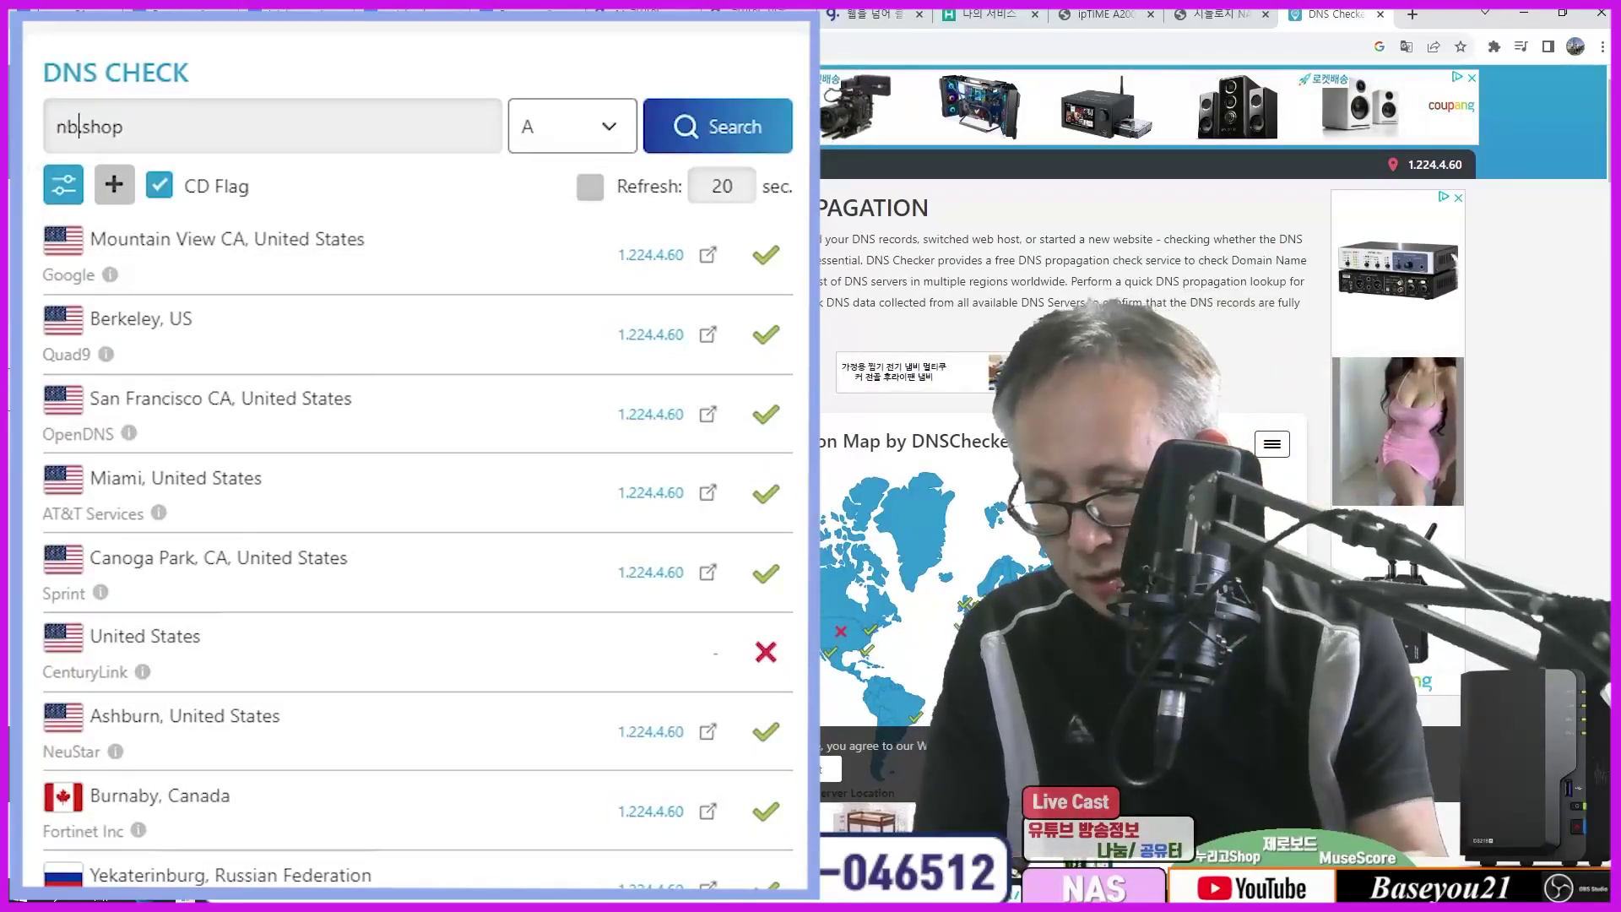
{"action": "type", "text": "as"}
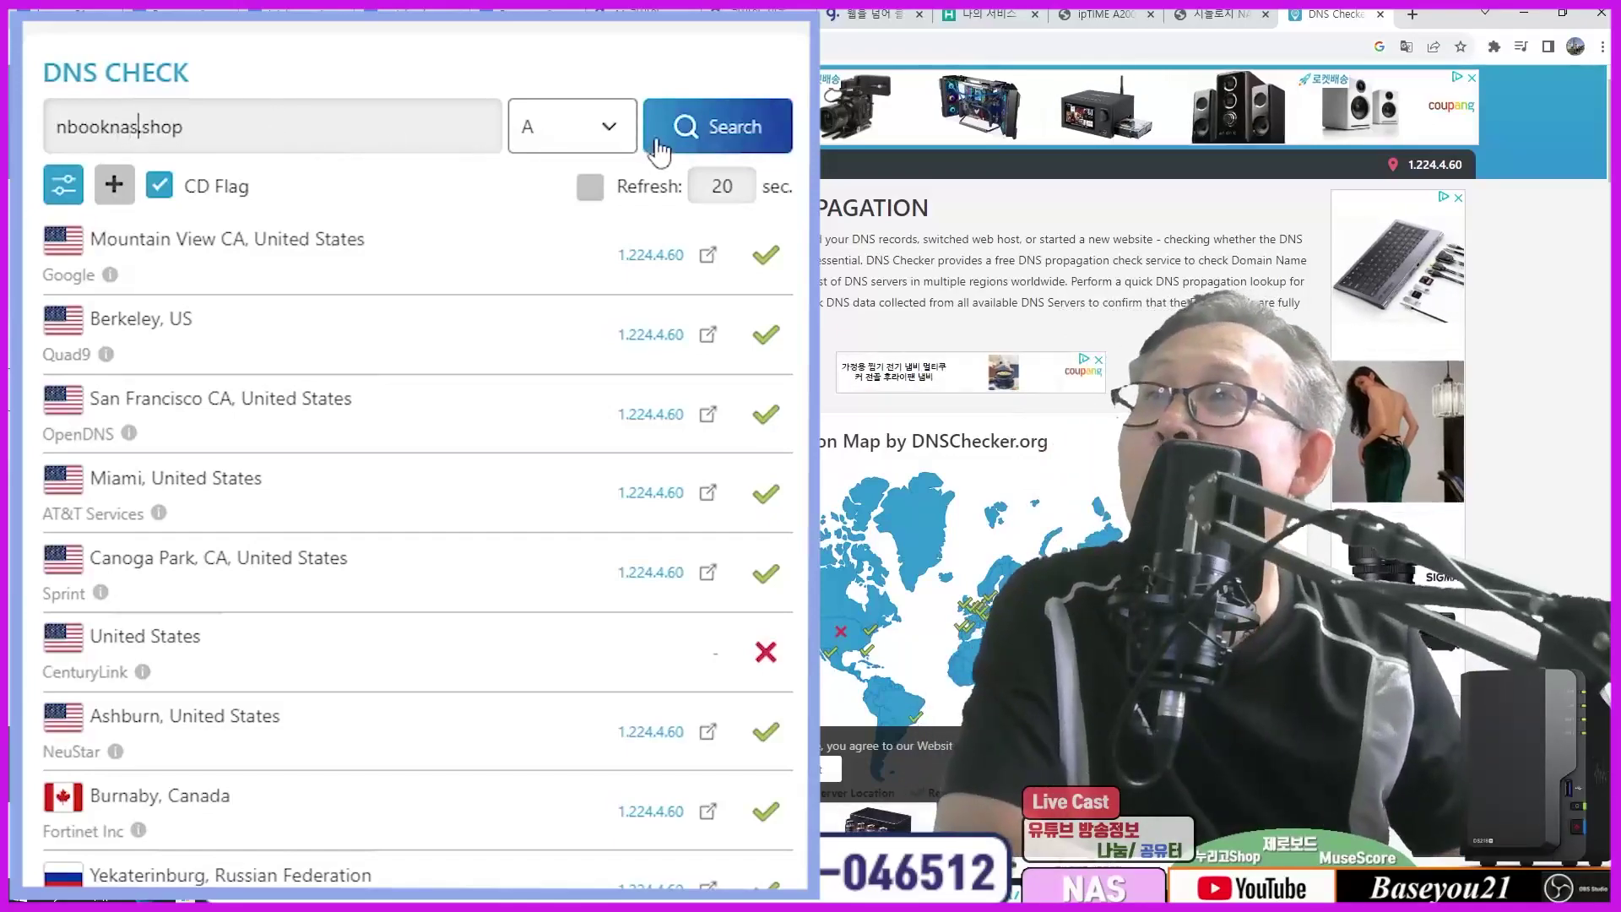
{"action": "left_click", "coordinate": [698, 143]}
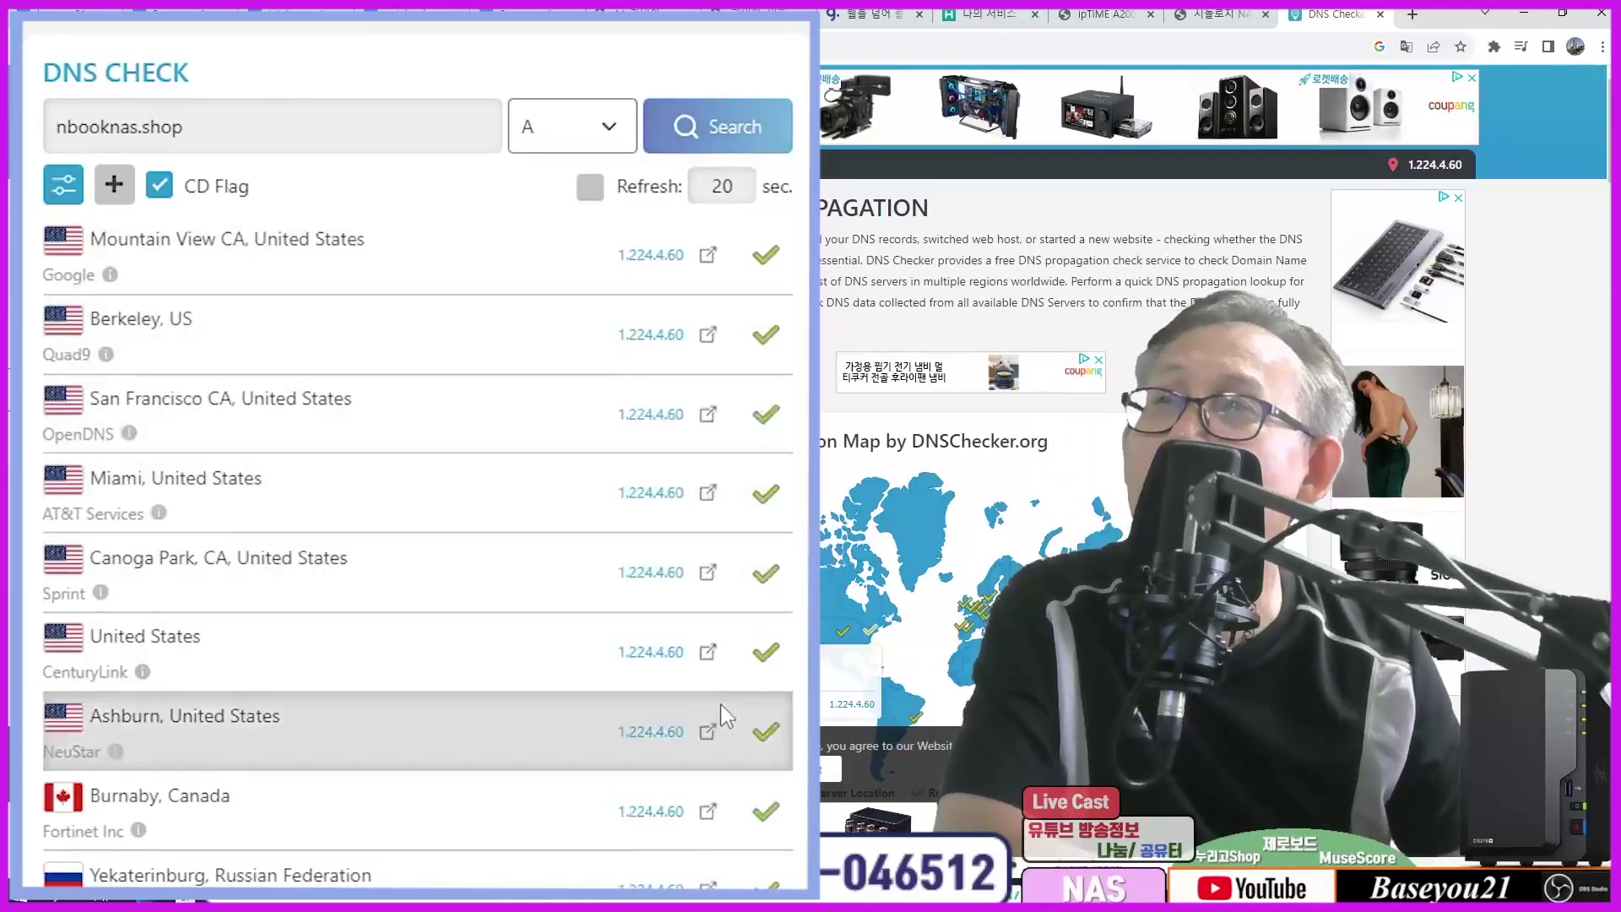
{"action": "scroll", "coordinate": [713, 686], "scroll_direction": "down", "scroll_amount": 3}
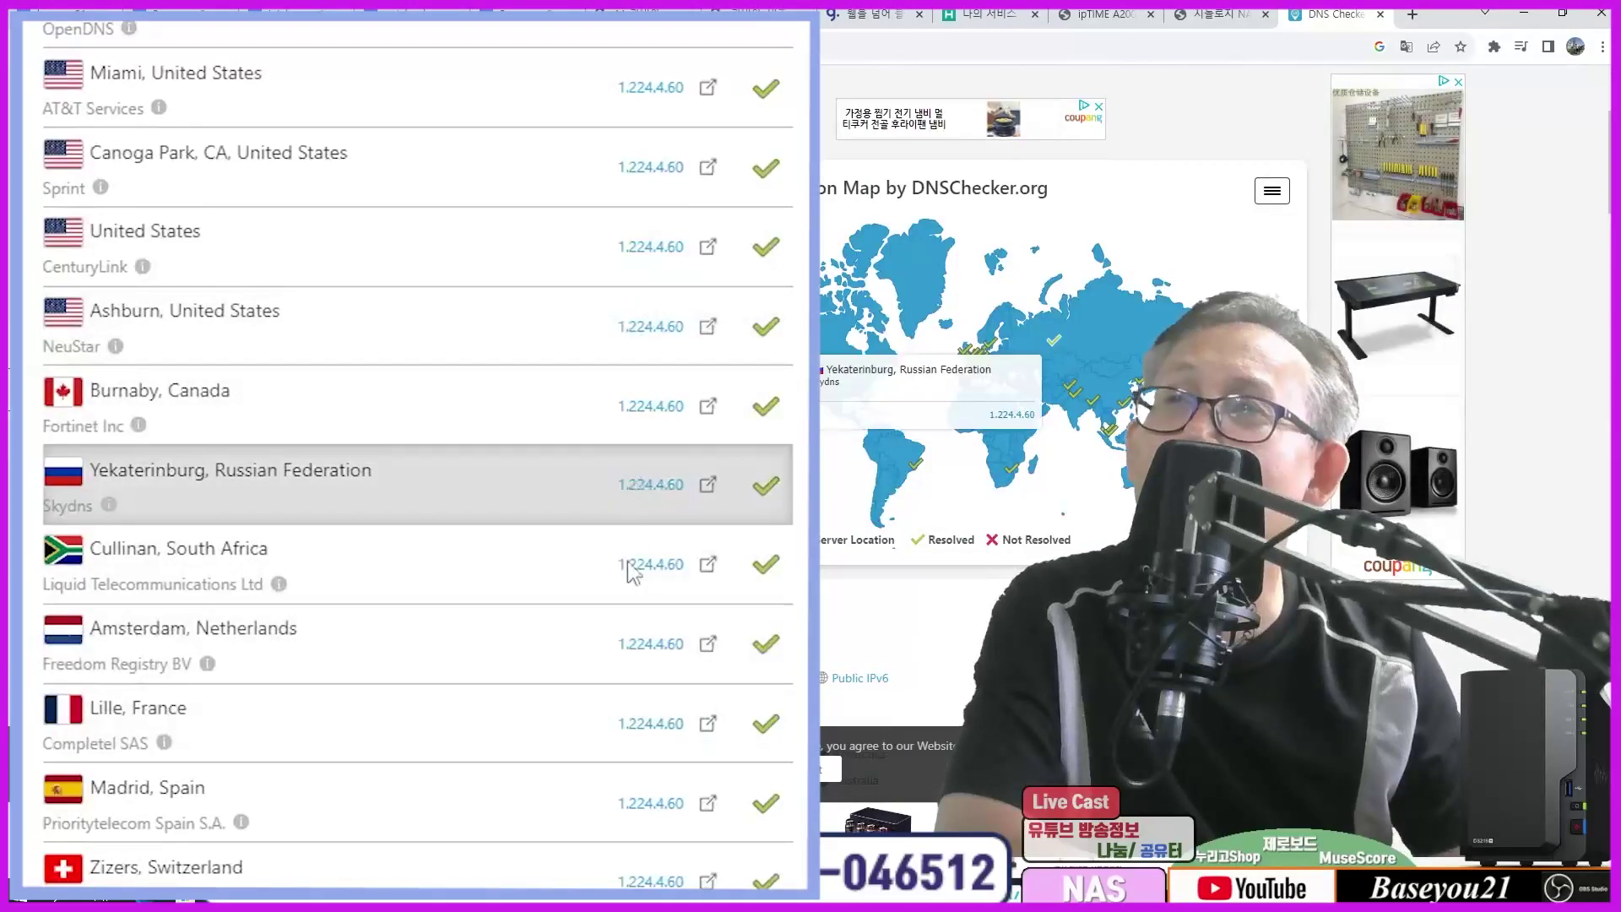
{"action": "scroll", "coordinate": [621, 611], "scroll_direction": "up", "scroll_amount": 3}
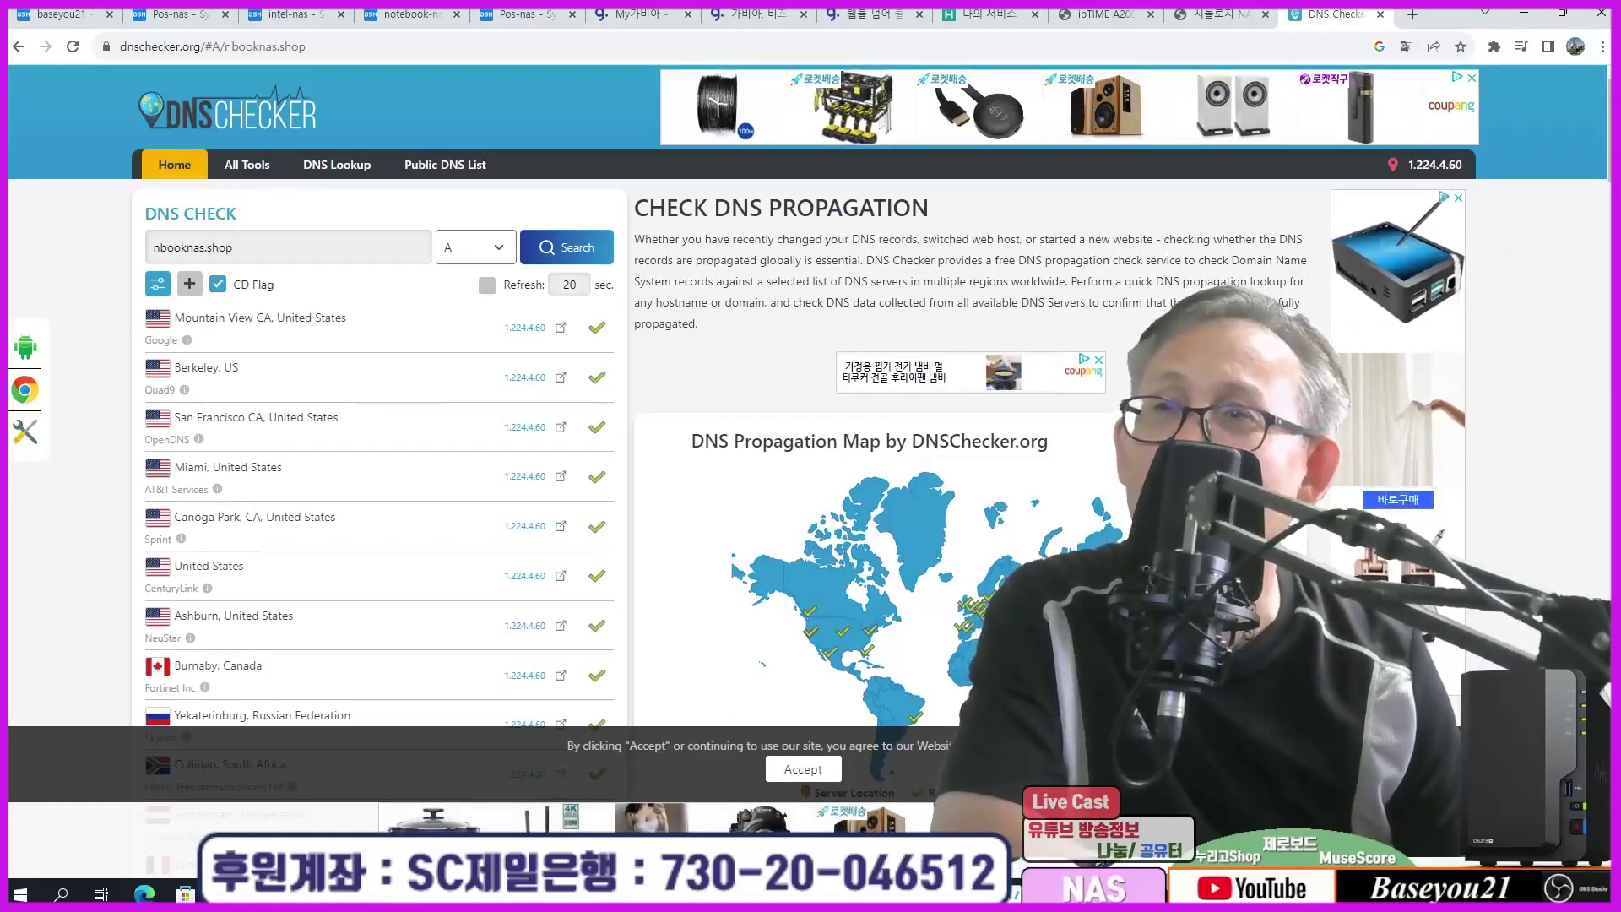
{"action": "left_click", "coordinate": [832, 773]}
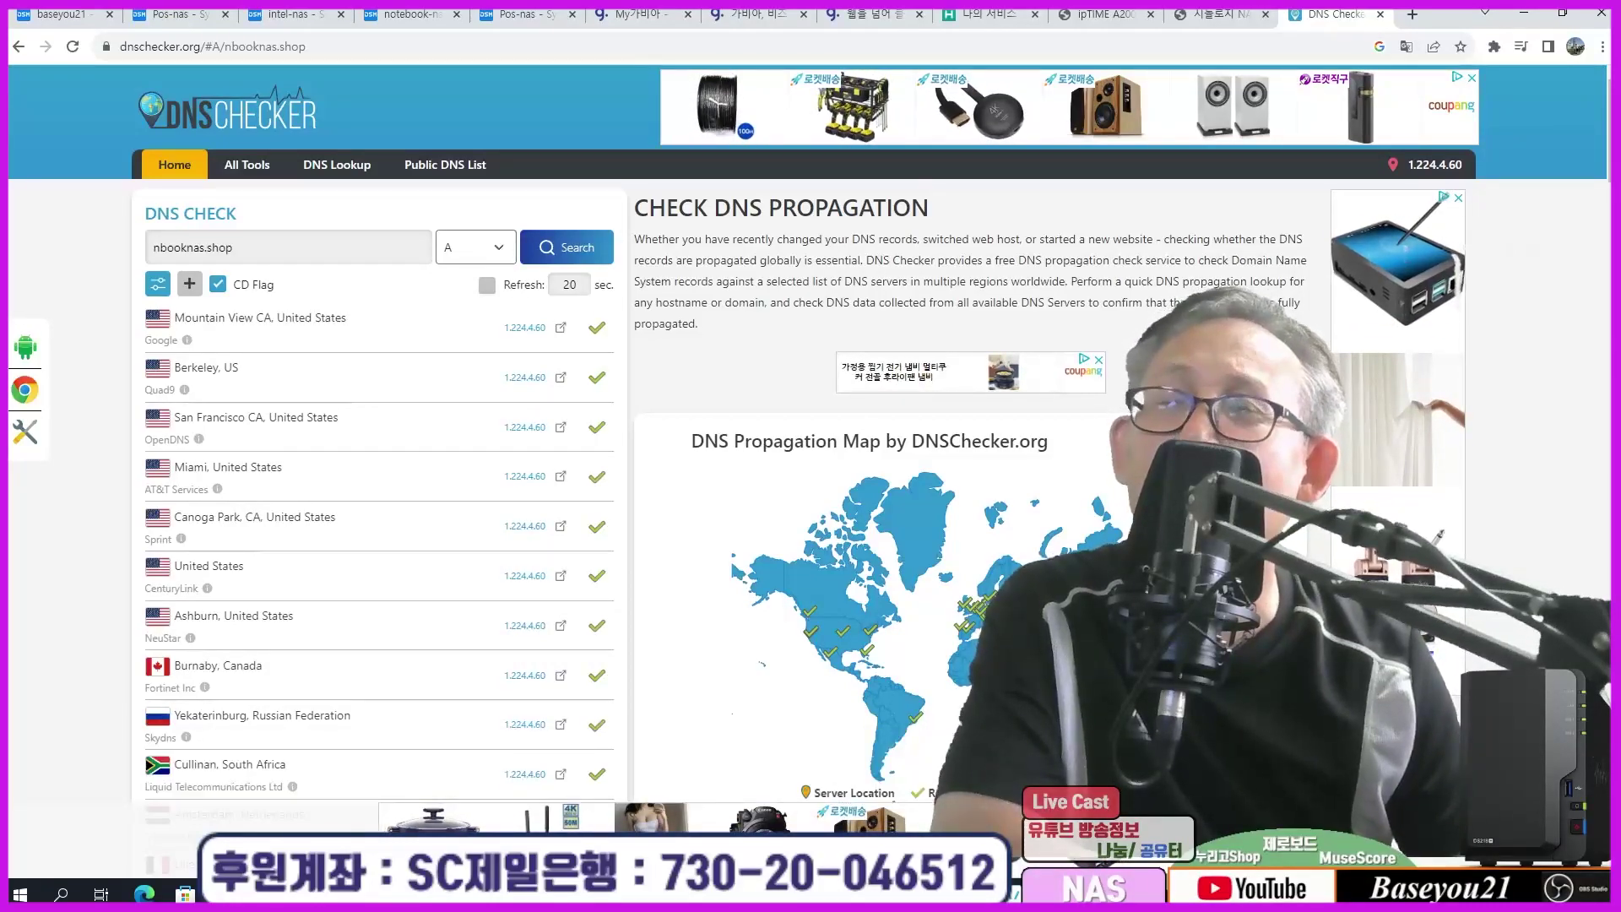